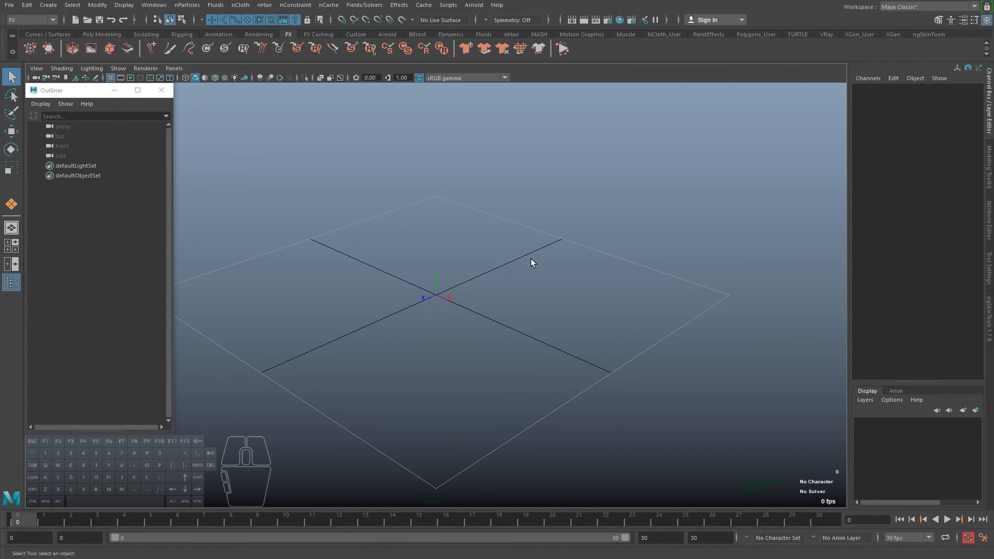
- Create a polygon cube about 0.023 m on each side at the centre of the grid
{"action": "left_click", "coordinate": [472, 260]}
{"action": "right_click_drag", "start_coordinate": [437, 270], "coordinate": [432, 296], "text": "shift"}
{"action": "left_click_drag", "start_coordinate": [431, 297], "coordinate": [447, 304], "text": "shift"}
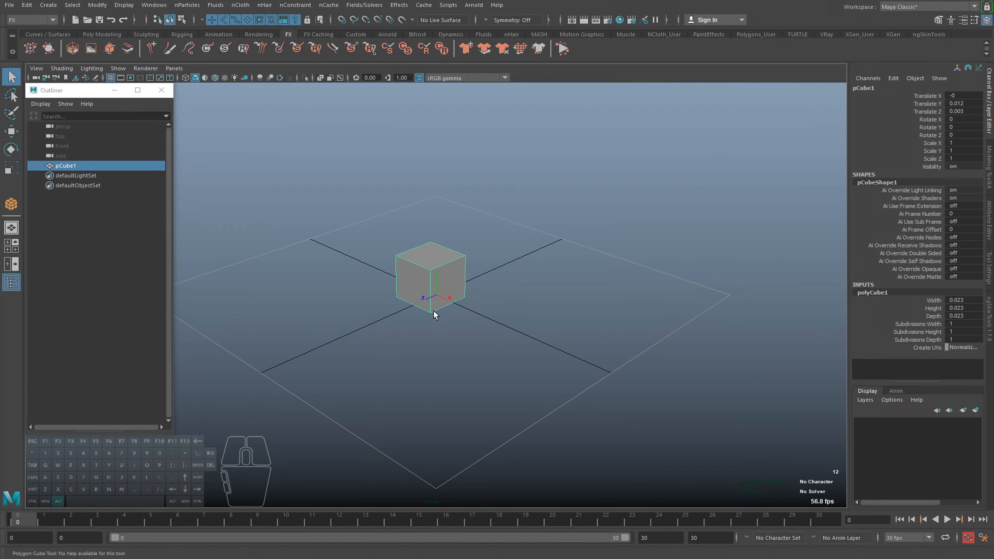
- Move the cube's front face outward to about 0.041 m along Z to form a long box, and return to object selection
{"action": "key", "text": "f"}
{"action": "mouse_move", "coordinate": [439, 315]}
{"action": "right_mouse_down", "text": "alt"}
{"action": "mouse_move", "coordinate": [458, 304]}
{"action": "mouse_move", "coordinate": [442, 324]}
{"action": "right_mouse_up", "text": "alt"}
{"action": "key", "text": "f"}
{"action": "left_click", "coordinate": [355, 335]}
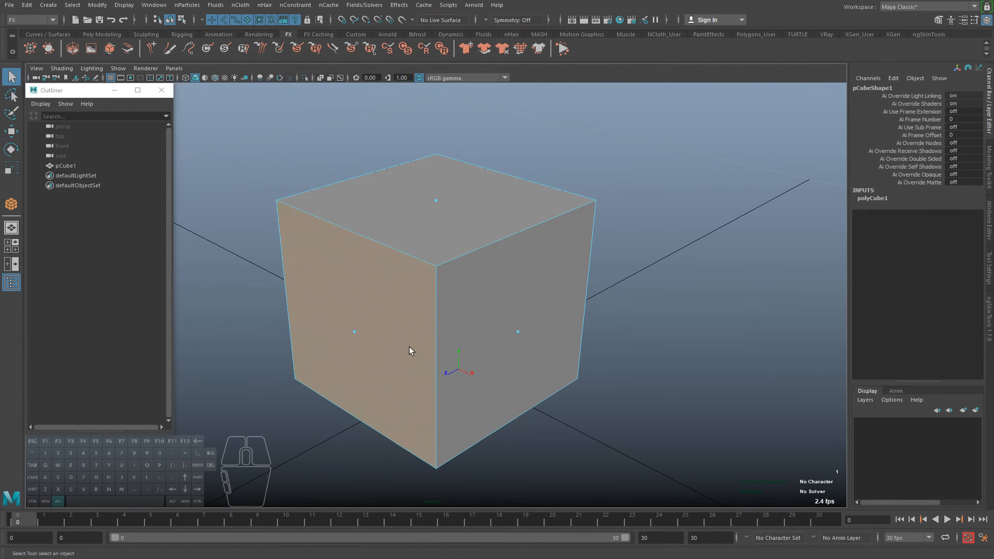
{"action": "scroll", "coordinate": [387, 344], "scroll_direction": "down", "scroll_amount": 5}
{"action": "key", "text": "w"}
{"action": "left_click_drag", "start_coordinate": [390, 322], "coordinate": [257, 367]}
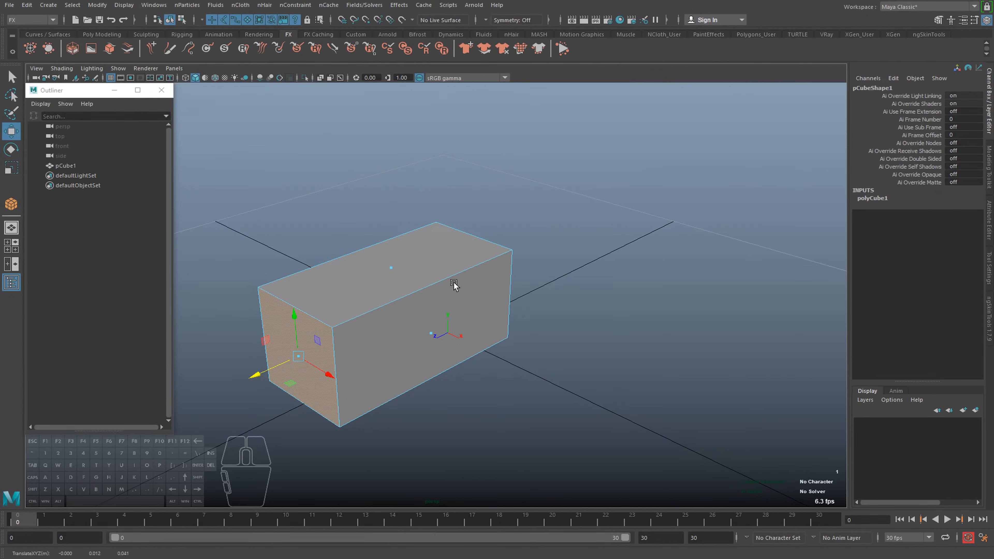
{"action": "key", "text": "ctrl+shift+x"}
{"action": "key", "text": "F8"}
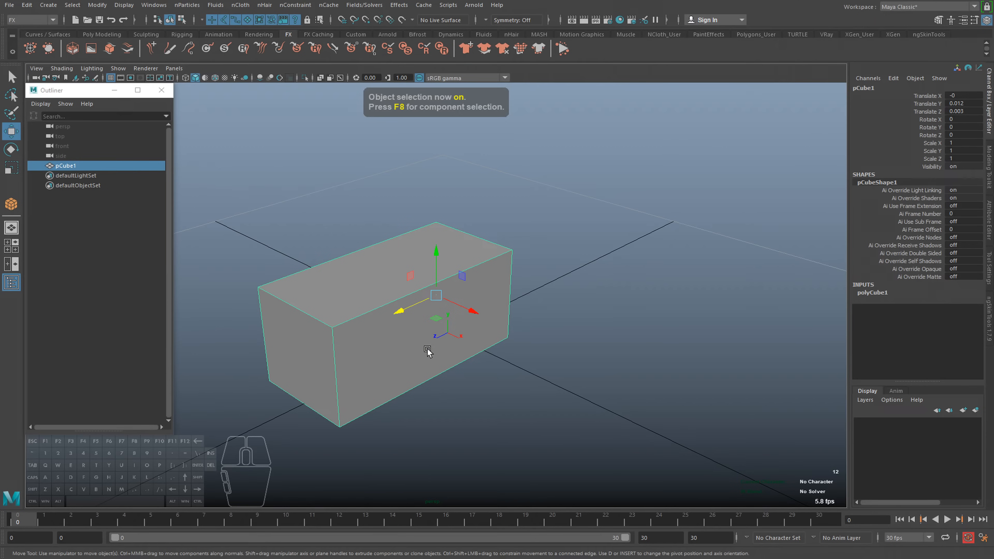
{"action": "key", "text": "f"}
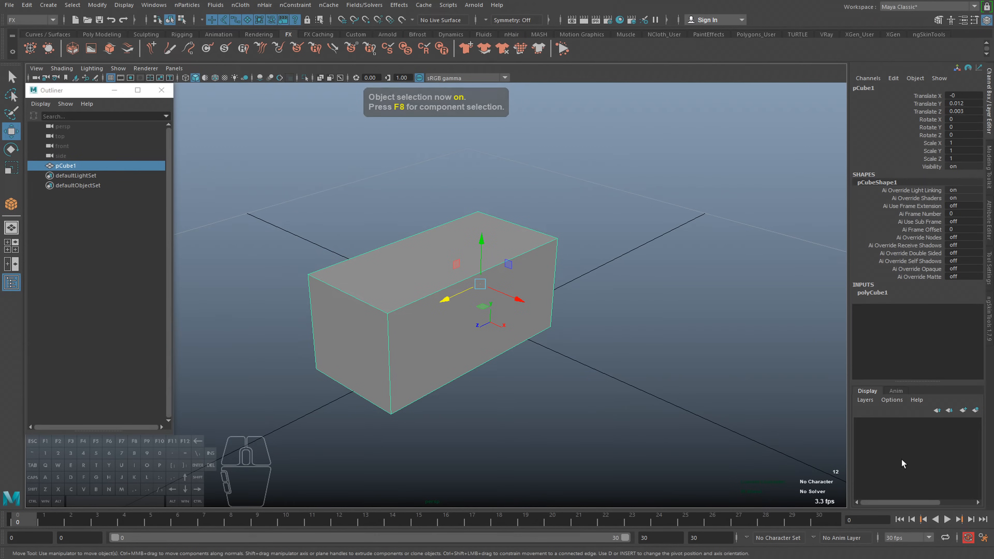
- Set the linear working unit to centimeter in the preferences and save
{"action": "left_click", "coordinate": [982, 537]}
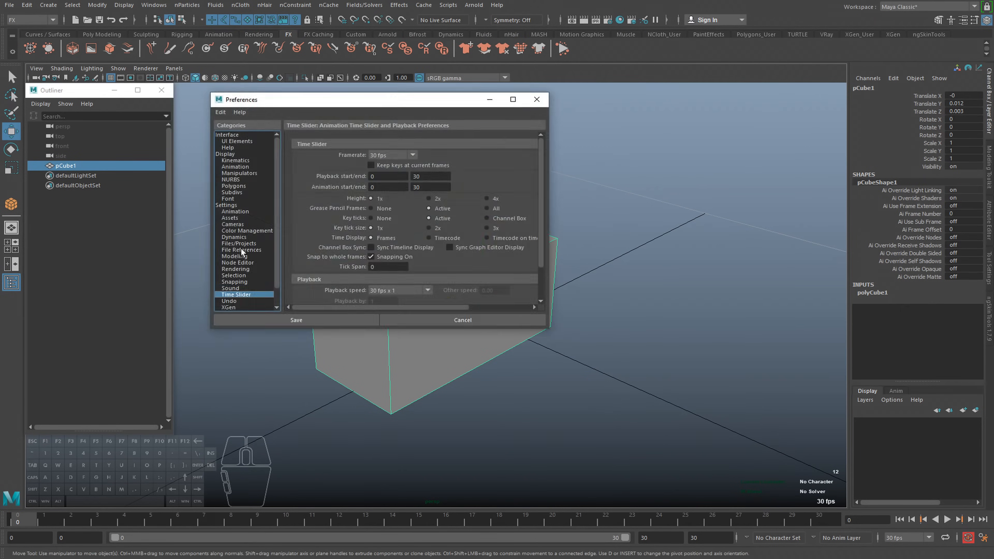
{"action": "left_click", "coordinate": [226, 205]}
{"action": "left_click", "coordinate": [392, 177]}
{"action": "left_click", "coordinate": [385, 199]}
{"action": "left_click", "coordinate": [336, 319]}
{"action": "key", "text": "f"}
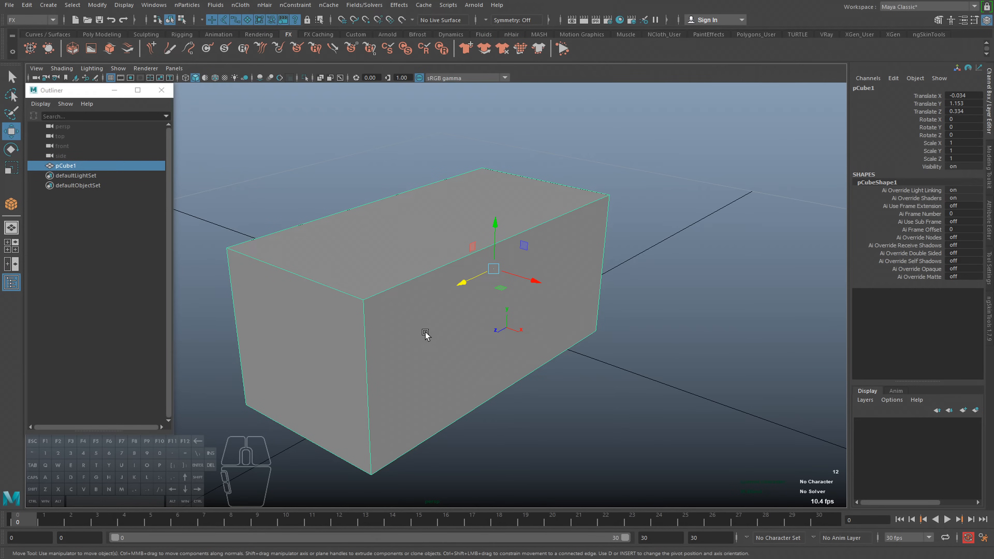
- Bevel all edges of the box with a fraction of 0.1
{"action": "left_click_drag", "start_coordinate": [474, 331], "coordinate": [482, 276], "text": "alt"}
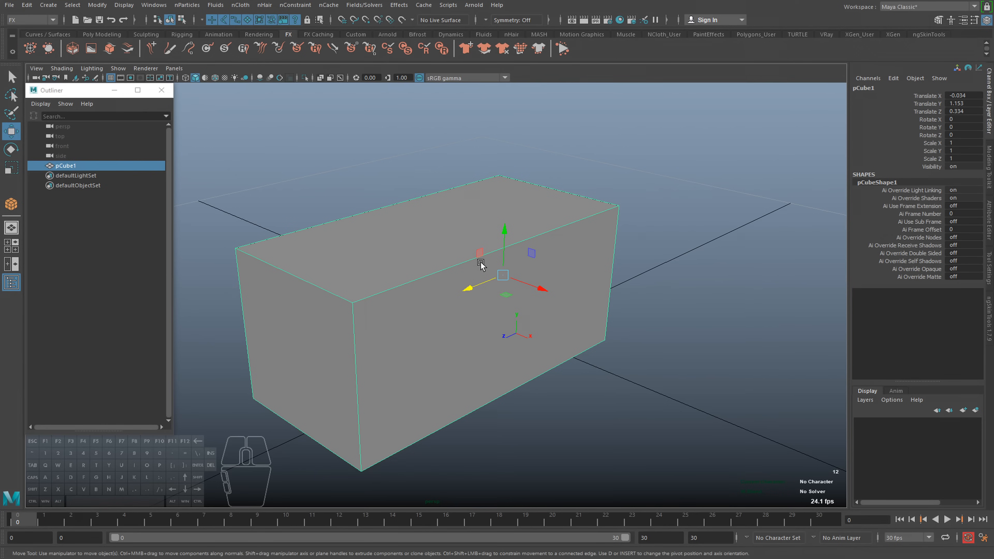
{"action": "right_click", "coordinate": [488, 265], "text": "shift"}
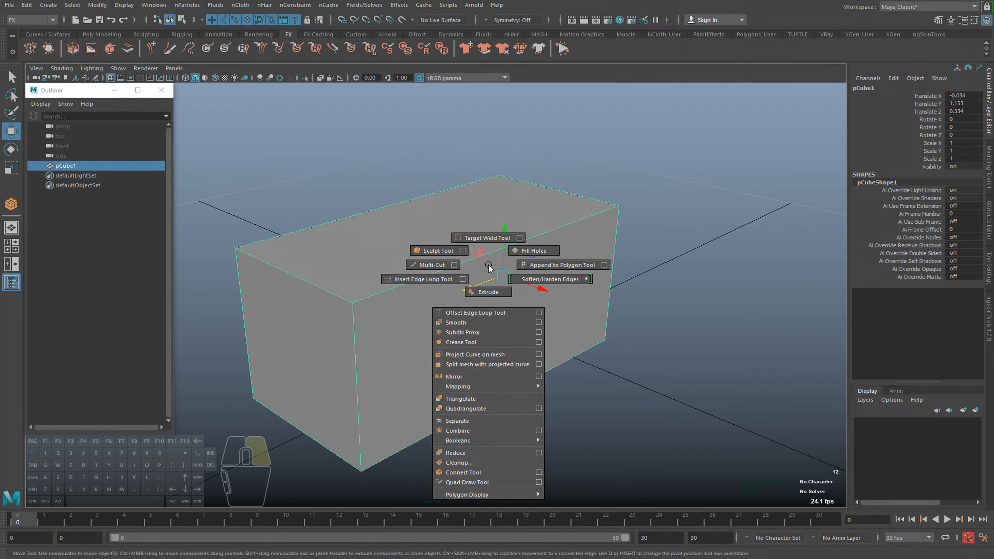
{"action": "right_click_drag", "start_coordinate": [479, 317], "coordinate": [485, 274]}
{"action": "right_click_drag", "start_coordinate": [518, 279], "coordinate": [465, 272], "text": "alt"}
{"action": "left_click_drag", "start_coordinate": [223, 167], "coordinate": [642, 453]}
{"action": "right_click_drag", "start_coordinate": [467, 250], "coordinate": [491, 264], "text": "shift"}
{"action": "left_click_drag", "start_coordinate": [645, 311], "coordinate": [646, 310]}
{"action": "left_click_drag", "start_coordinate": [485, 366], "coordinate": [492, 368], "text": "alt"}
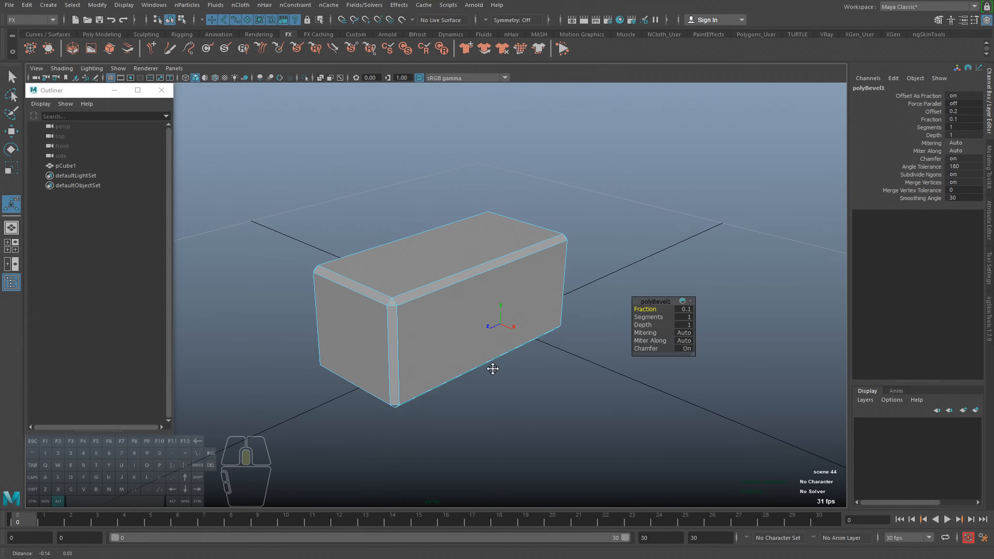
- Return the bevelled box to object selection and delete its construction history
{"action": "key", "text": "q"}
{"action": "key", "text": "F8"}
{"action": "key", "text": "F8"}
{"action": "key", "text": "alt+d"}
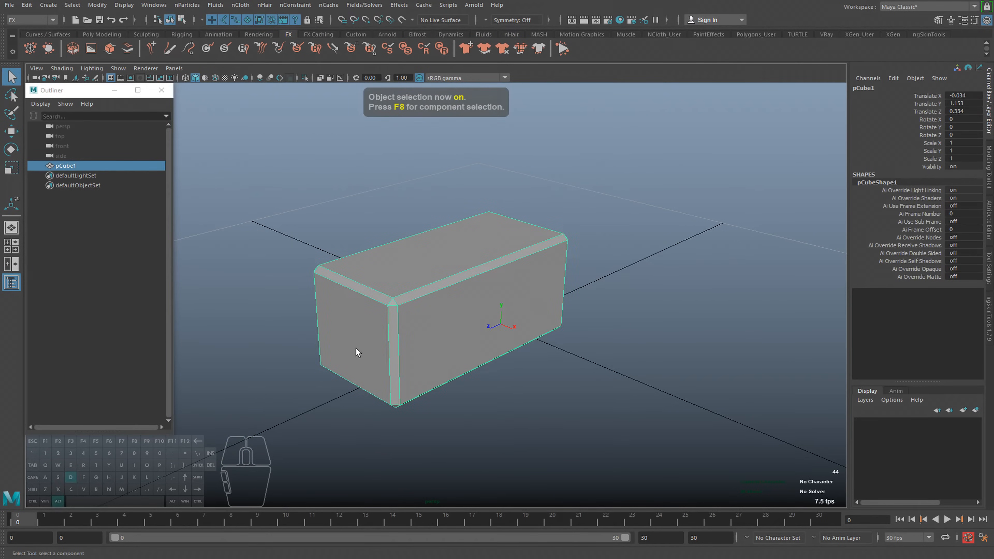
- Create a polygon plane about 4.9 by 8.1 cm centred over the box and extending beyond its sides
{"action": "left_click", "coordinate": [320, 225]}
{"action": "right_click_drag", "start_coordinate": [408, 201], "coordinate": [403, 261], "text": "shift"}
{"action": "left_click_drag", "start_coordinate": [401, 258], "coordinate": [369, 361], "text": "alt"}
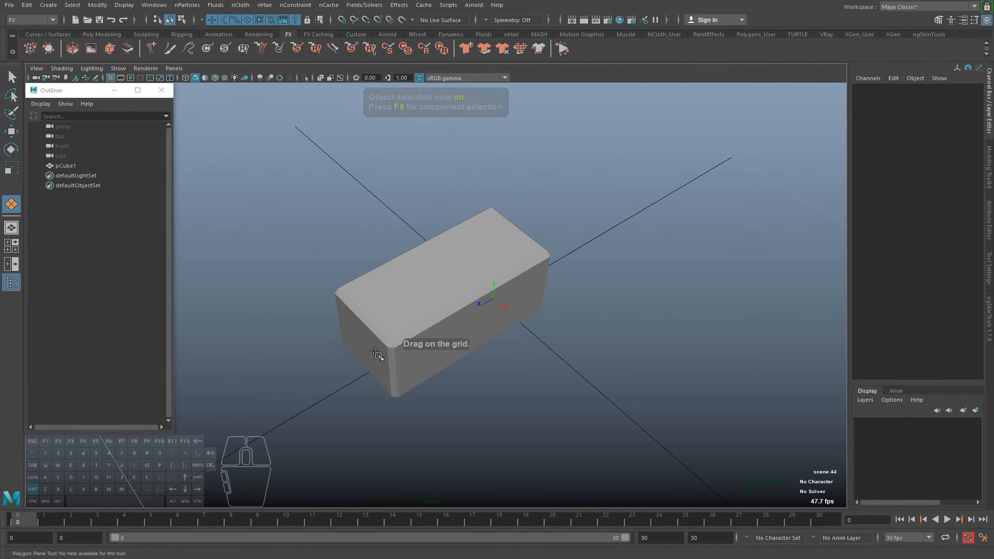
{"action": "left_click_drag", "start_coordinate": [445, 329], "coordinate": [793, 296], "text": "shift"}
- Raise the plane just above the box's upper face, to about 2.66 cm in Y
{"action": "left_click_drag", "start_coordinate": [605, 310], "coordinate": [442, 193]}
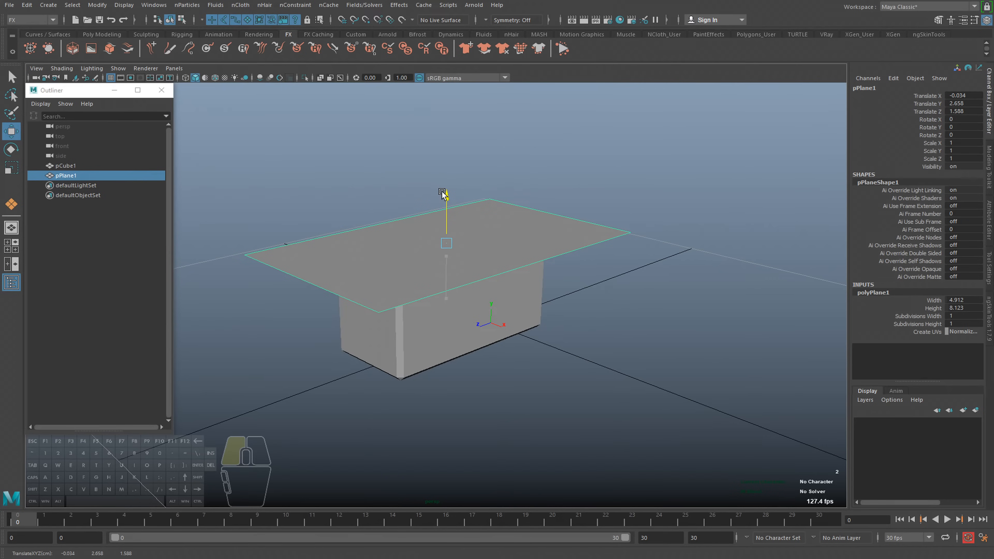
{"action": "left_click_drag", "start_coordinate": [466, 277], "coordinate": [442, 279], "text": "alt"}
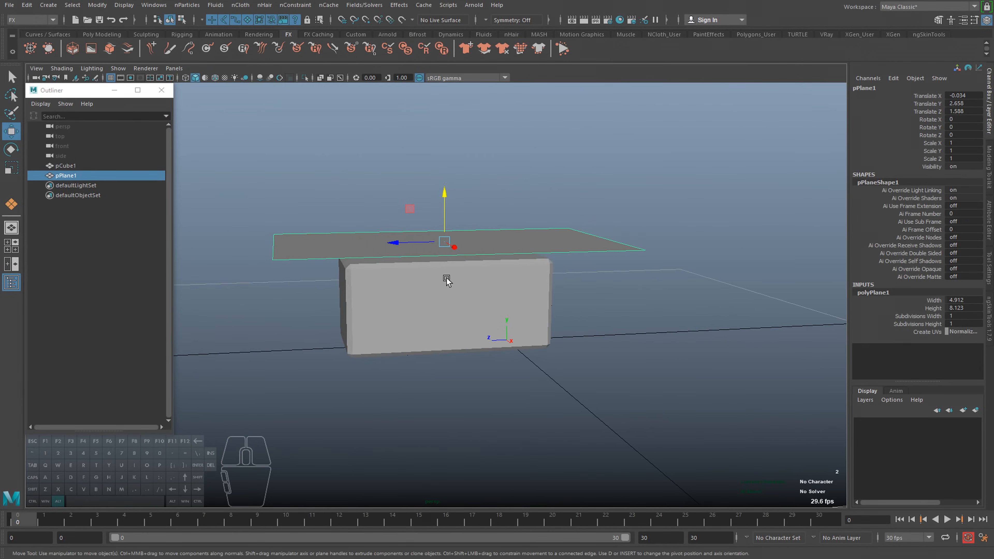
{"action": "left_click_drag", "start_coordinate": [340, 330], "coordinate": [381, 330], "text": "alt"}
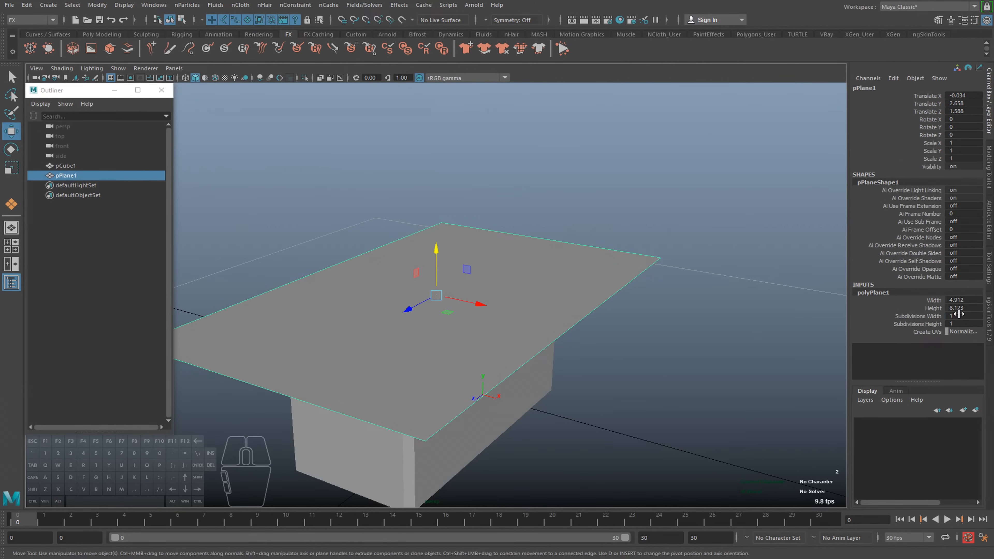
- Set both the plane's width and height subdivisions to 30
{"action": "left_click_drag", "start_coordinate": [958, 315], "coordinate": [969, 323]}
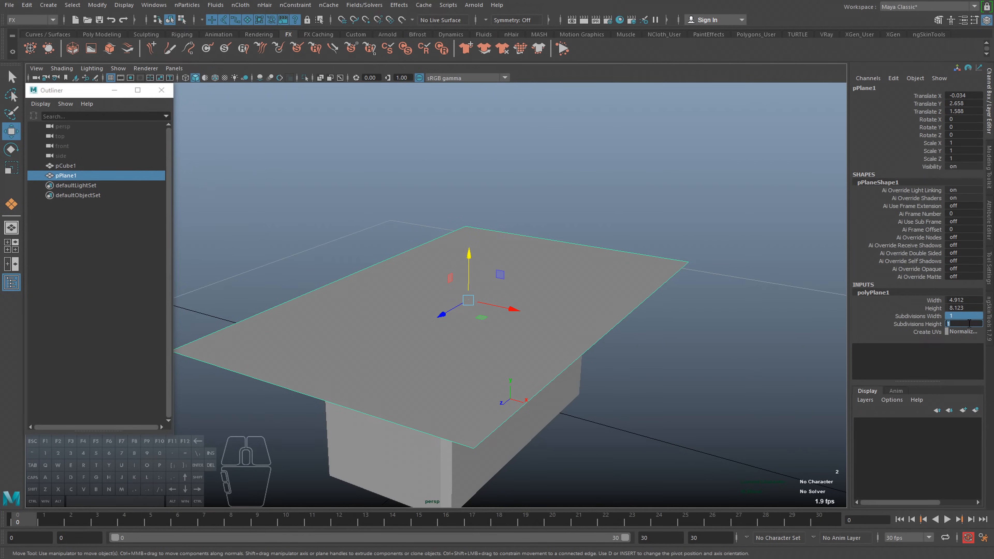
{"action": "type", "text": "30"}
{"action": "key", "text": "Return"}
{"action": "left_click_drag", "start_coordinate": [621, 355], "coordinate": [452, 338], "text": "alt"}
{"action": "scroll", "coordinate": [453, 338], "scroll_direction": "up", "scroll_amount": 2}
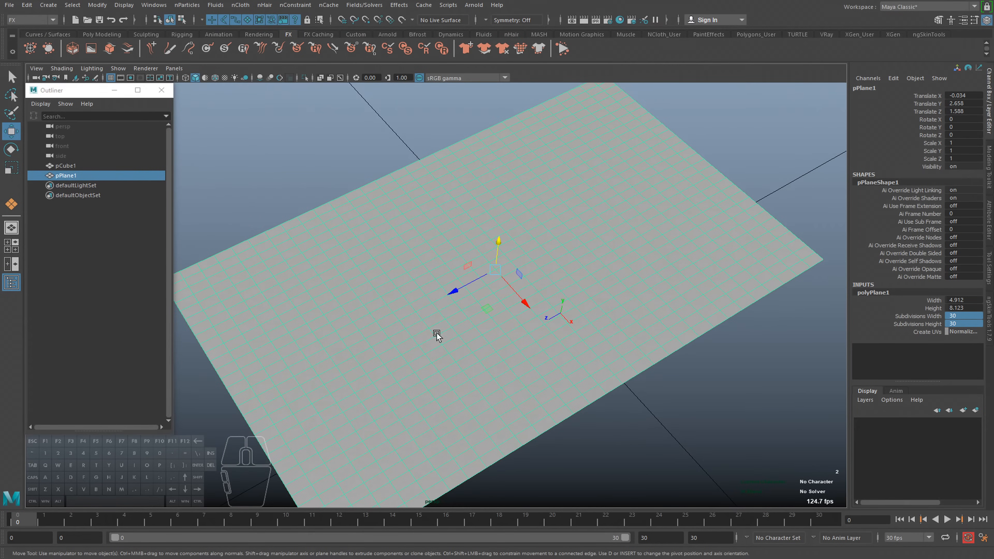
- Set the plane's subdivisions to 30 in width and 45 in height for nearly square faces
{"action": "double_click", "coordinate": [968, 316]}
{"action": "type", "text": "465"}
{"action": "key", "text": "Return"}
{"action": "type", "text": "45"}
{"action": "key", "text": "Return"}
{"action": "type", "text": "30"}
{"action": "key", "text": "Tab"}
{"action": "type", "text": "45"}
{"action": "key", "text": "Return"}
{"action": "mouse_move", "coordinate": [618, 371]}
{"action": "left_mouse_down", "text": "alt"}
{"action": "mouse_move", "coordinate": [510, 382]}
{"action": "mouse_move", "coordinate": [514, 391]}
{"action": "mouse_move", "coordinate": [610, 365]}
{"action": "mouse_move", "coordinate": [602, 359]}
{"action": "left_mouse_up", "text": "alt"}
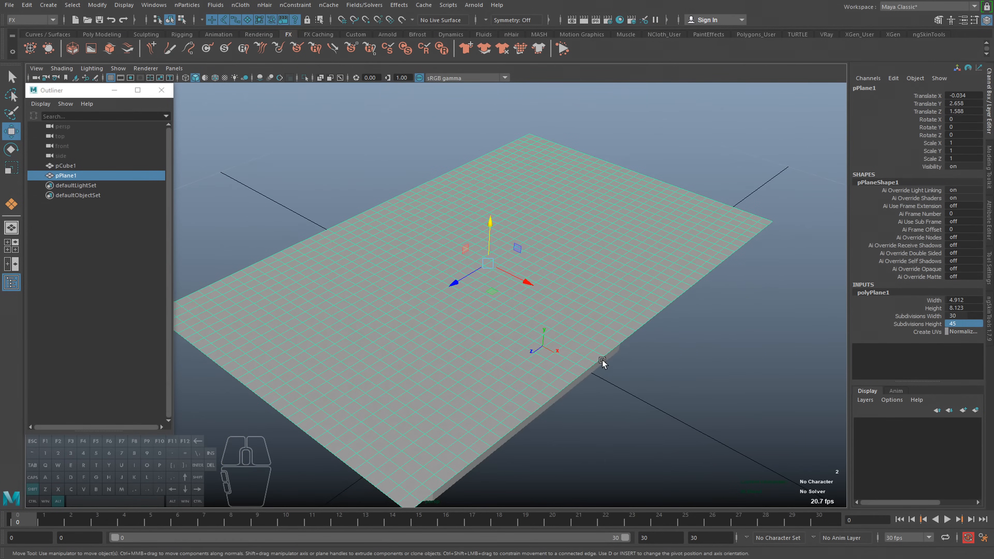
- Delete the plane's construction history and freeze the transformations of both the box and the plane
{"action": "key", "text": "alt+shift+d"}
{"action": "left_click_drag", "start_coordinate": [317, 283], "coordinate": [44, 165], "text": "alt"}
{"action": "left_click", "coordinate": [62, 167], "text": "shift"}
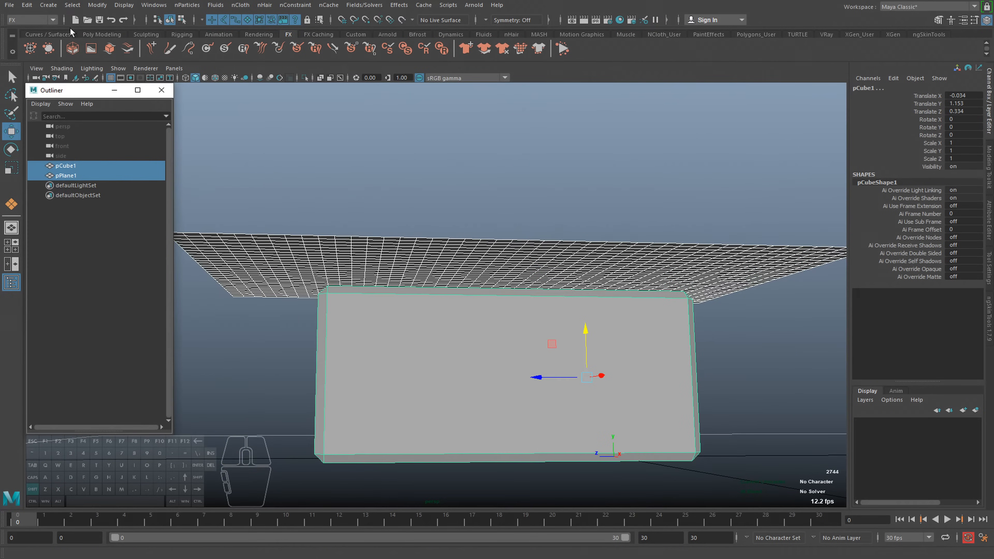
{"action": "left_click", "coordinate": [97, 5]}
{"action": "left_click", "coordinate": [120, 51]}
{"action": "left_click_drag", "start_coordinate": [475, 287], "coordinate": [511, 312], "text": "alt"}
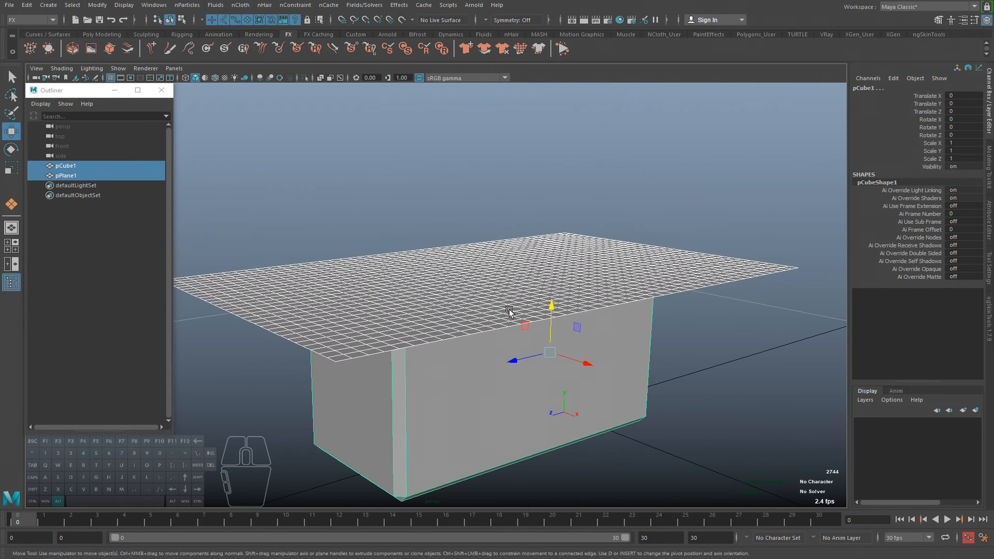
{"action": "key", "text": "f"}
{"action": "left_click_drag", "start_coordinate": [471, 285], "coordinate": [479, 297], "text": "alt"}
- Select the plane and extend the playback range to end at frame 2000, keeping the current time at frame 0
{"action": "left_click", "coordinate": [415, 277]}
{"action": "left_click_drag", "start_coordinate": [415, 277], "coordinate": [438, 327], "text": "alt"}
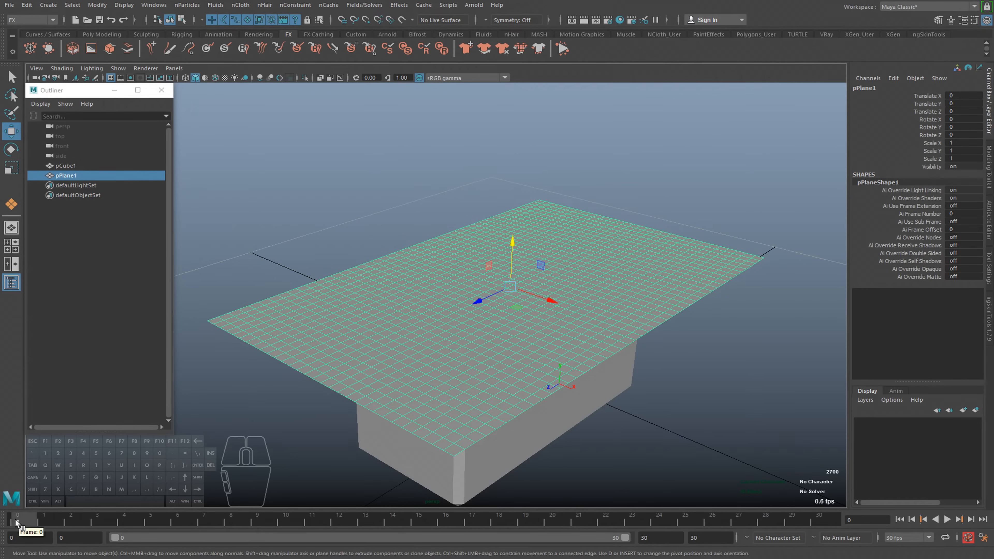
{"action": "left_click", "coordinate": [446, 519]}
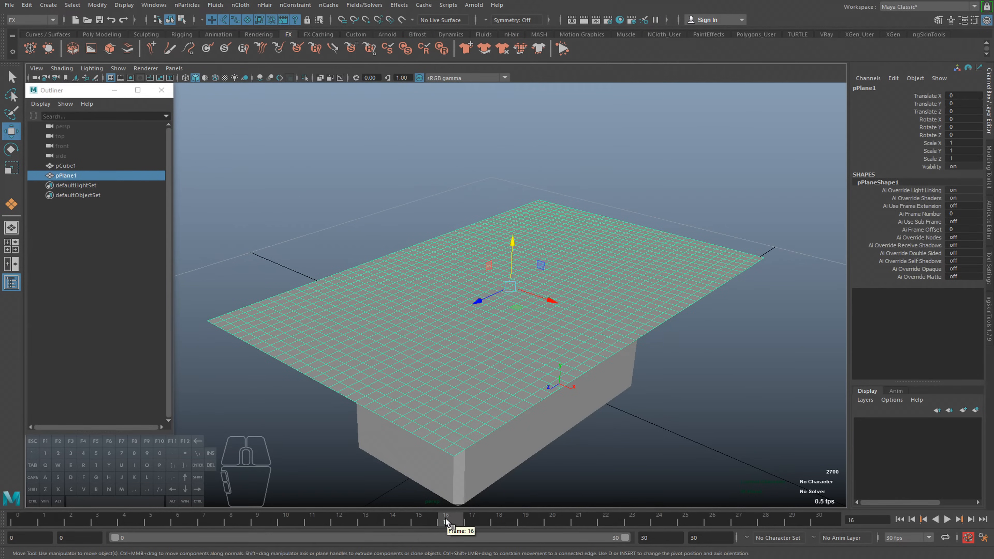
{"action": "left_click", "coordinate": [17, 519]}
{"action": "double_click", "coordinate": [660, 537]}
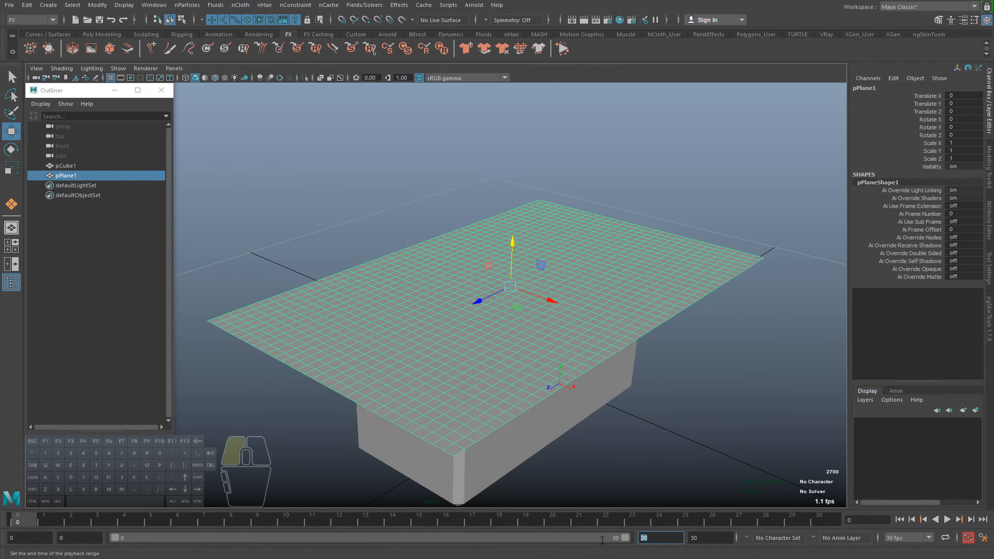
{"action": "type", "text": "2000"}
{"action": "key", "text": "Return"}
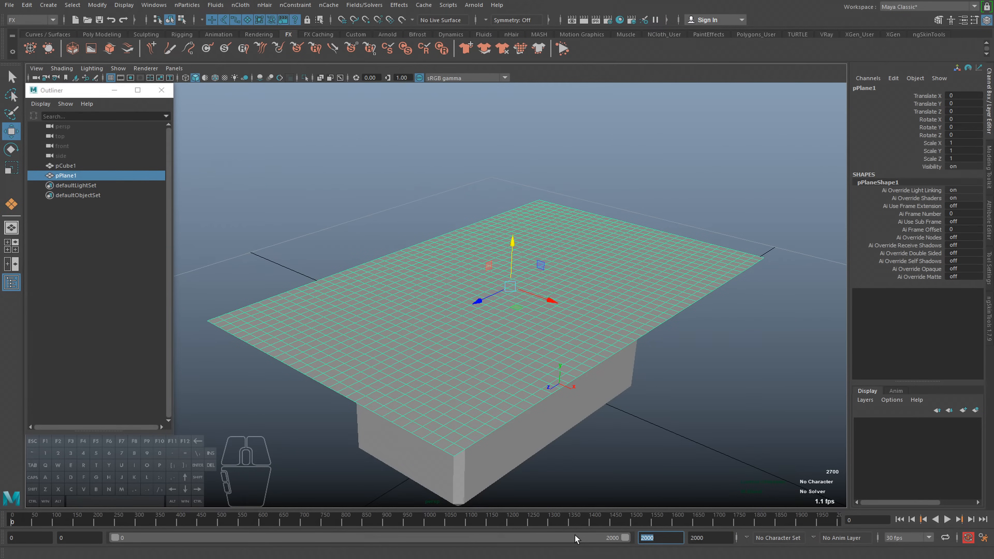
- Play the scene briefly, stop playback and return to frame 0
{"action": "middle_click_drag", "start_coordinate": [700, 344], "coordinate": [690, 347], "text": "alt"}
{"action": "left_click", "coordinate": [947, 519]}
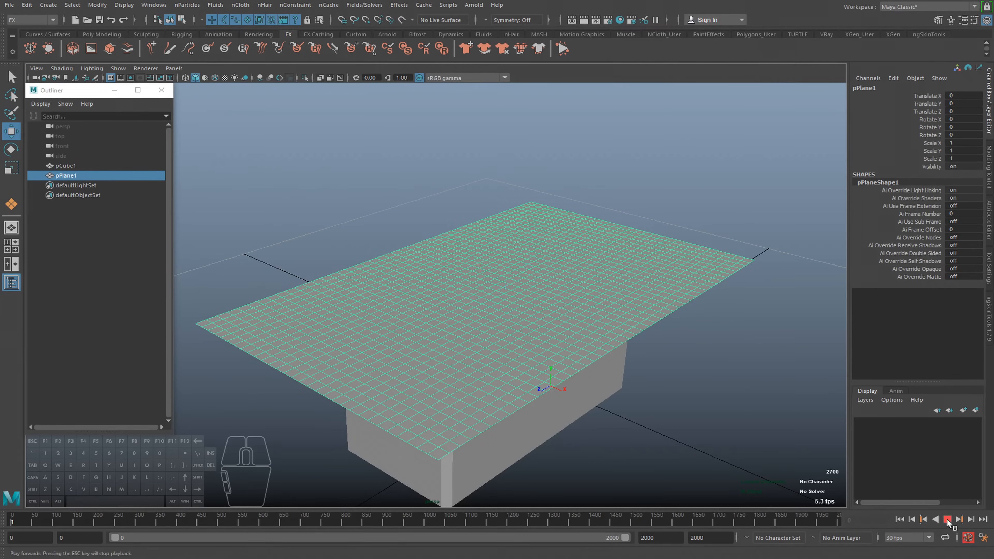
{"action": "left_click", "coordinate": [947, 519]}
{"action": "left_click", "coordinate": [12, 521]}
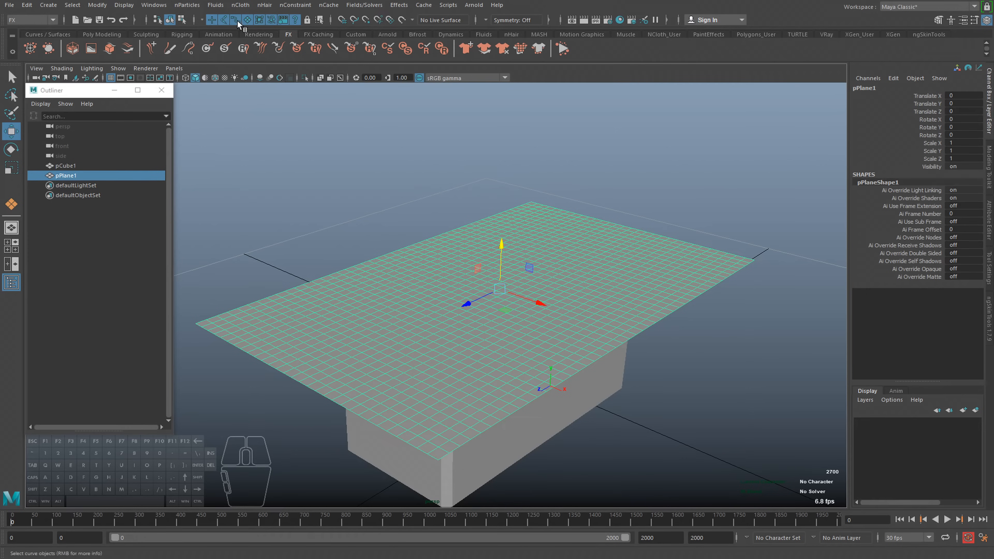
- With the FX menu set active, convert the selected plane into an nCloth object
{"action": "left_click", "coordinate": [241, 5]}
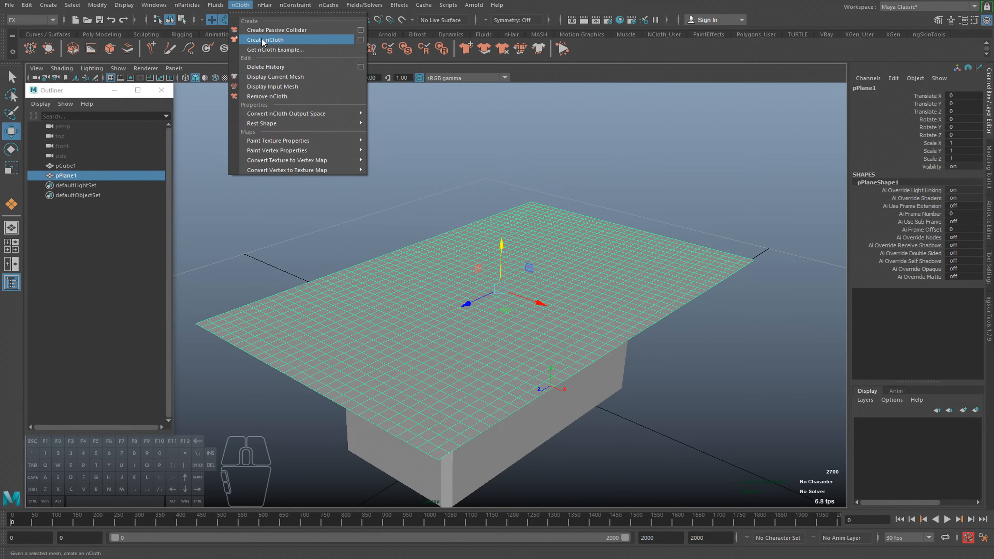
{"action": "left_click", "coordinate": [241, 5]}
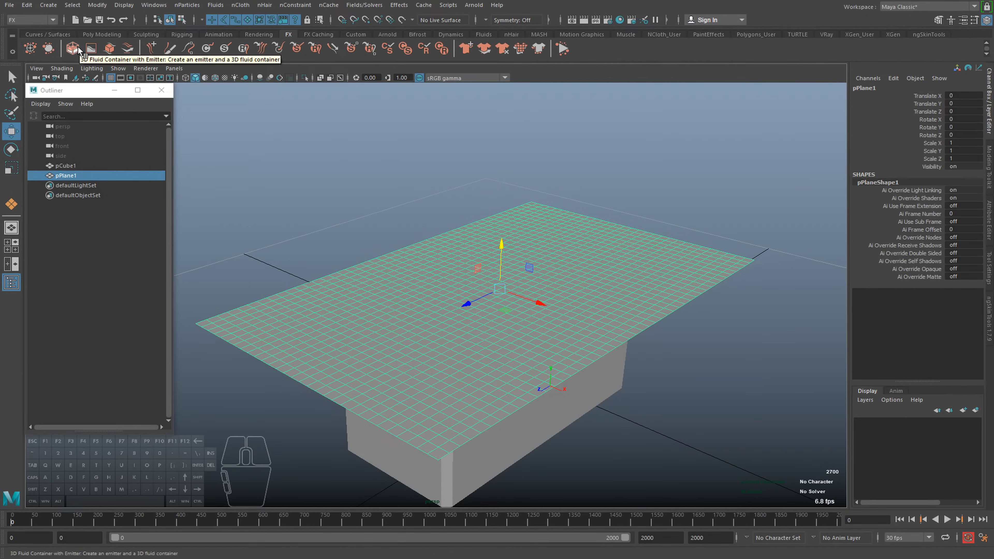
{"action": "left_click", "coordinate": [35, 21]}
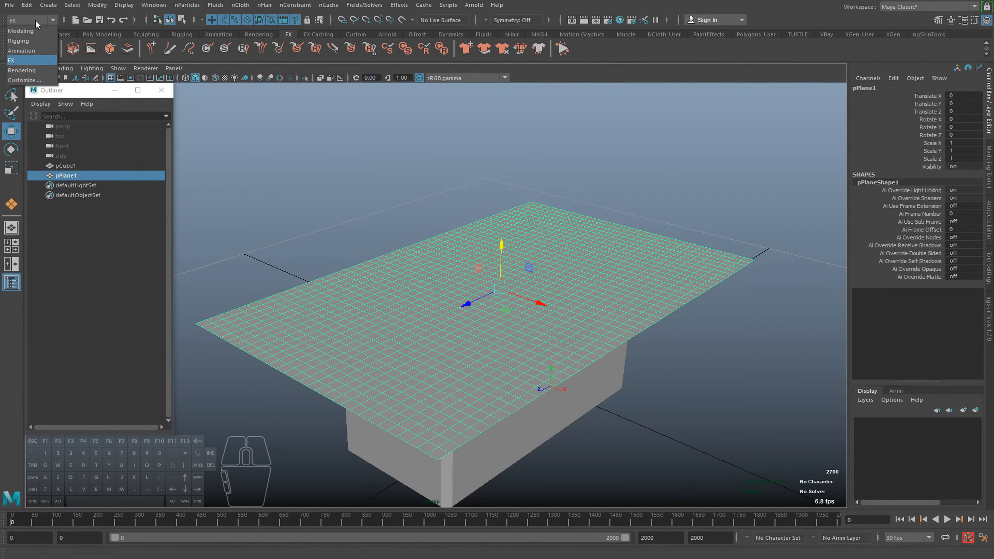
{"action": "left_click", "coordinate": [26, 58]}
{"action": "left_click", "coordinate": [240, 6]}
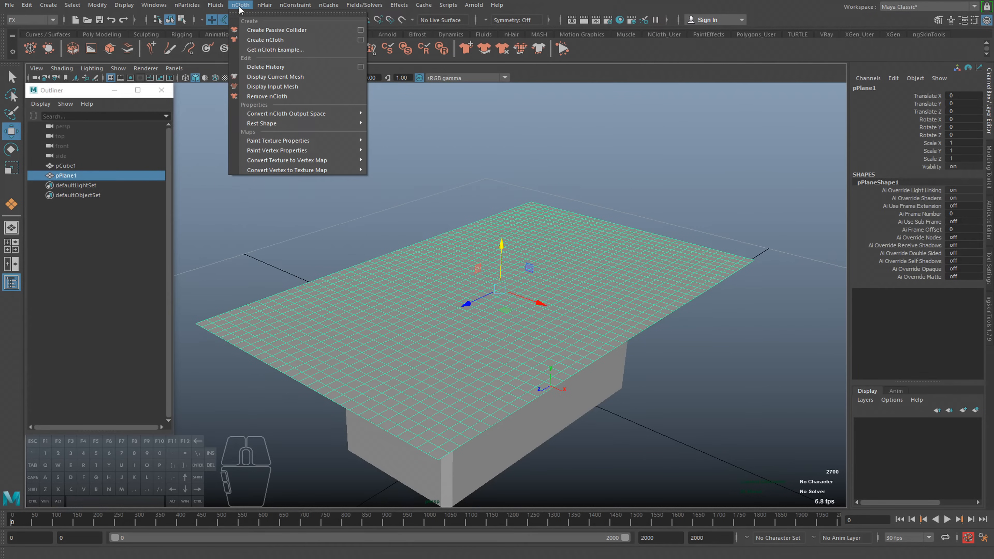
{"action": "left_click", "coordinate": [267, 43]}
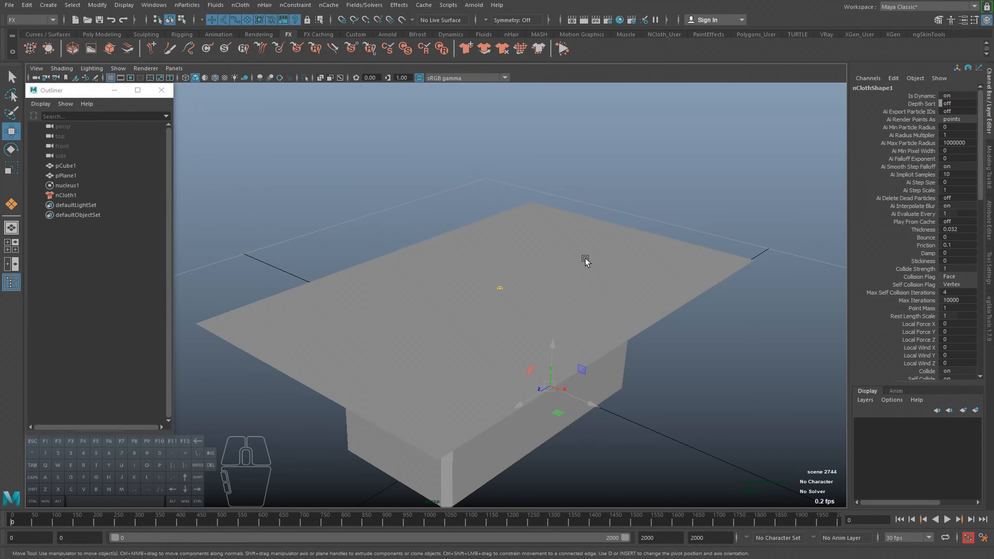
{"action": "left_click", "coordinate": [69, 186]}
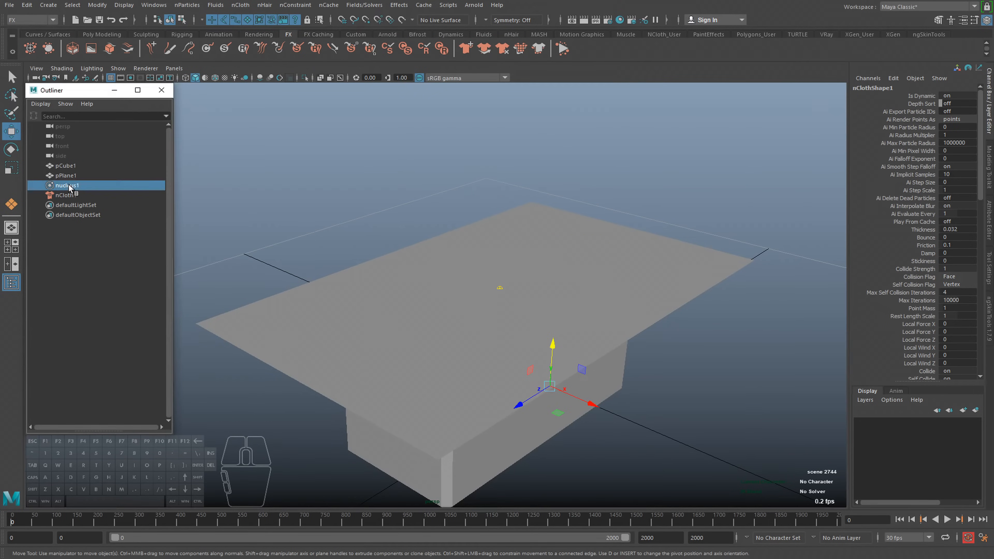
{"action": "left_click", "coordinate": [534, 332]}
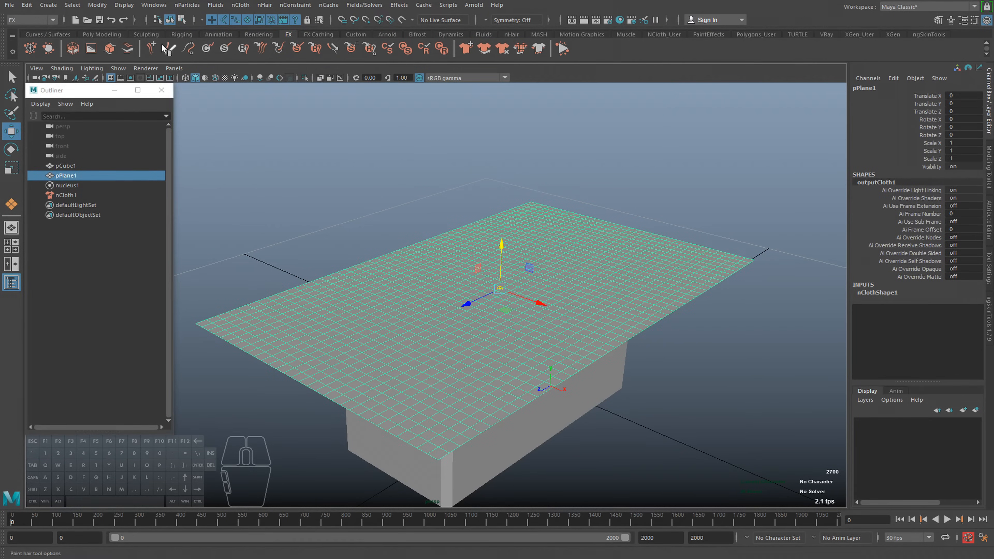
{"action": "left_click", "coordinate": [245, 5]}
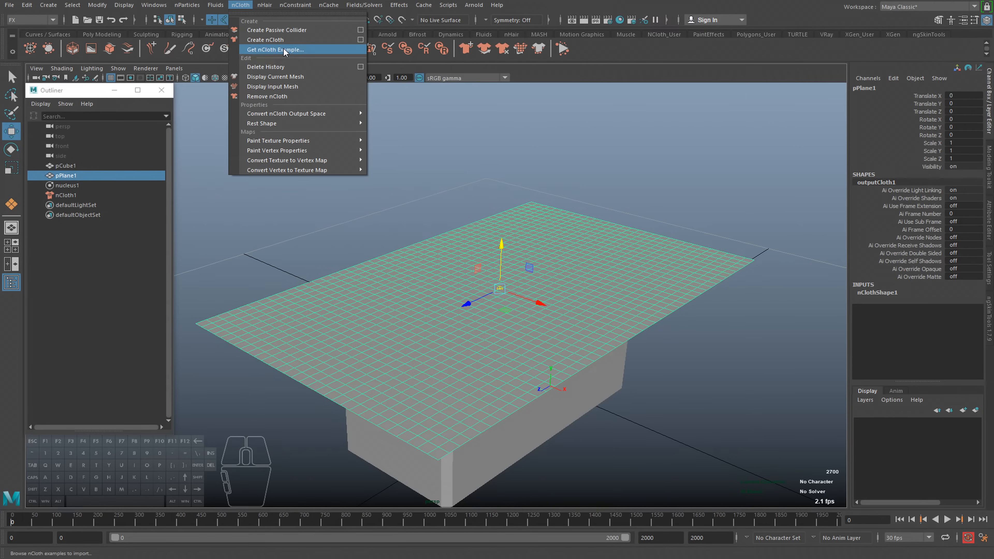
{"action": "left_click", "coordinate": [280, 31]}
{"action": "left_click_drag", "start_coordinate": [555, 292], "coordinate": [532, 256], "text": "alt"}
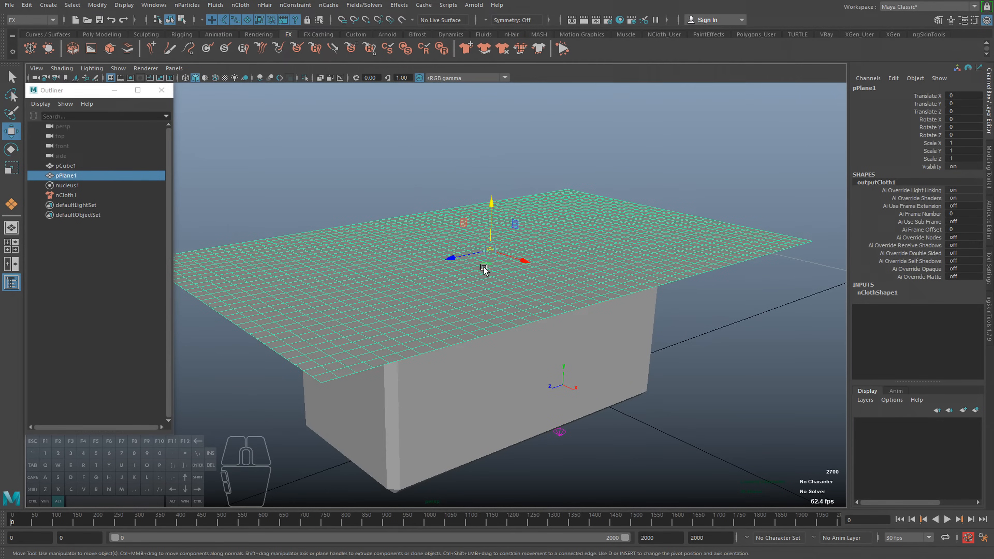
- Make the bevelled box a passive collider for the cloth and select the resulting rigid node
{"action": "left_click", "coordinate": [246, 5]}
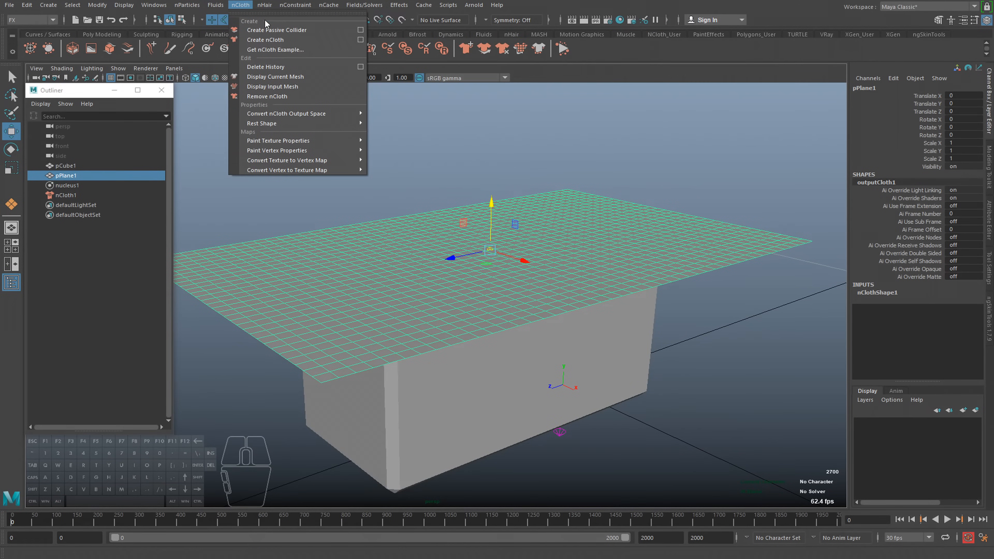
{"action": "middle_click_drag", "start_coordinate": [516, 297], "coordinate": [476, 269], "text": "alt"}
{"action": "left_click_drag", "start_coordinate": [476, 268], "coordinate": [426, 228], "text": "alt"}
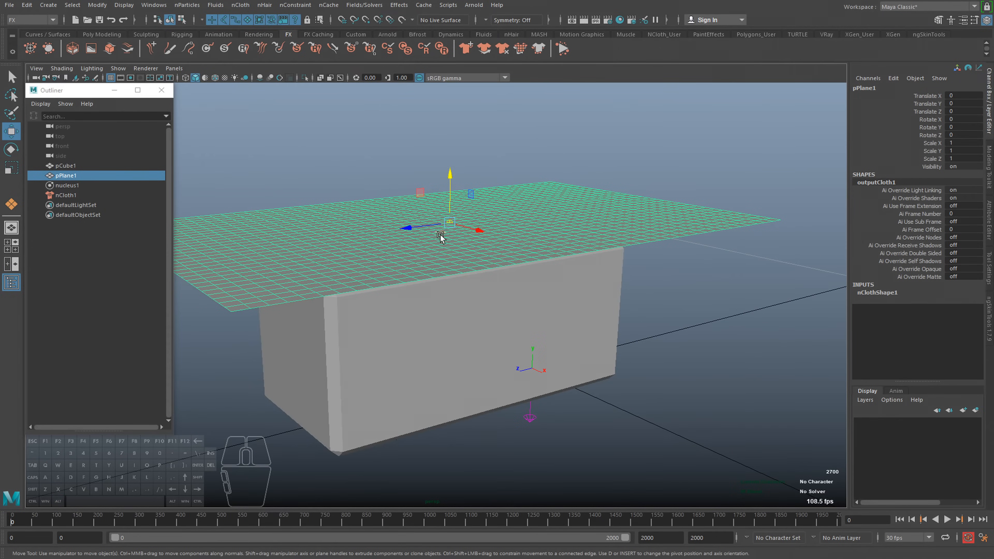
{"action": "left_click_drag", "start_coordinate": [434, 347], "coordinate": [434, 338], "text": "alt"}
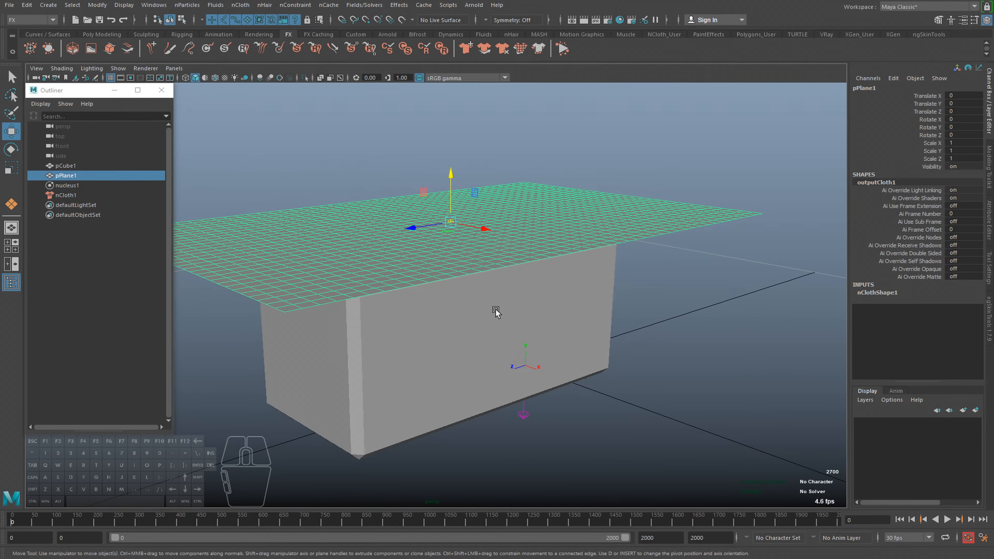
{"action": "left_click", "coordinate": [495, 299]}
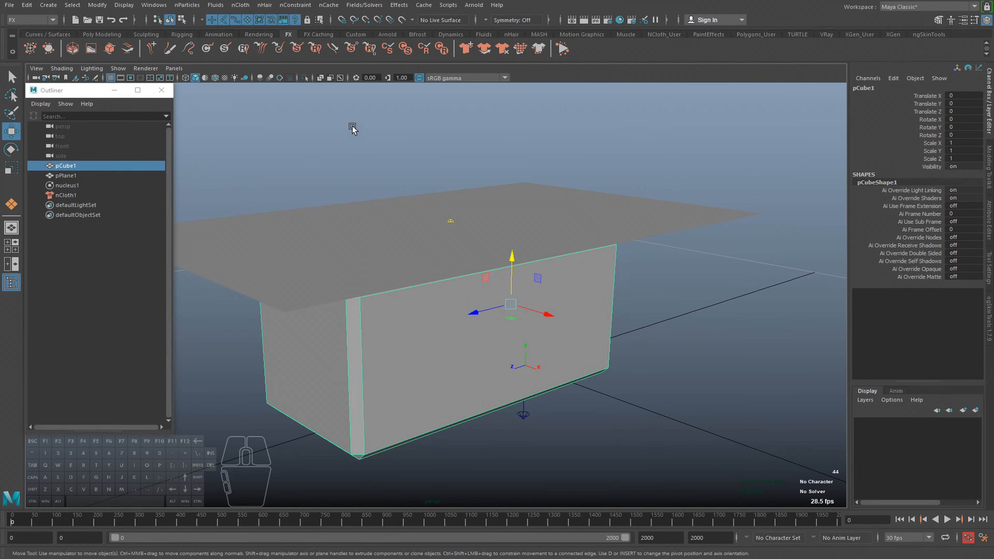
{"action": "left_click", "coordinate": [241, 5]}
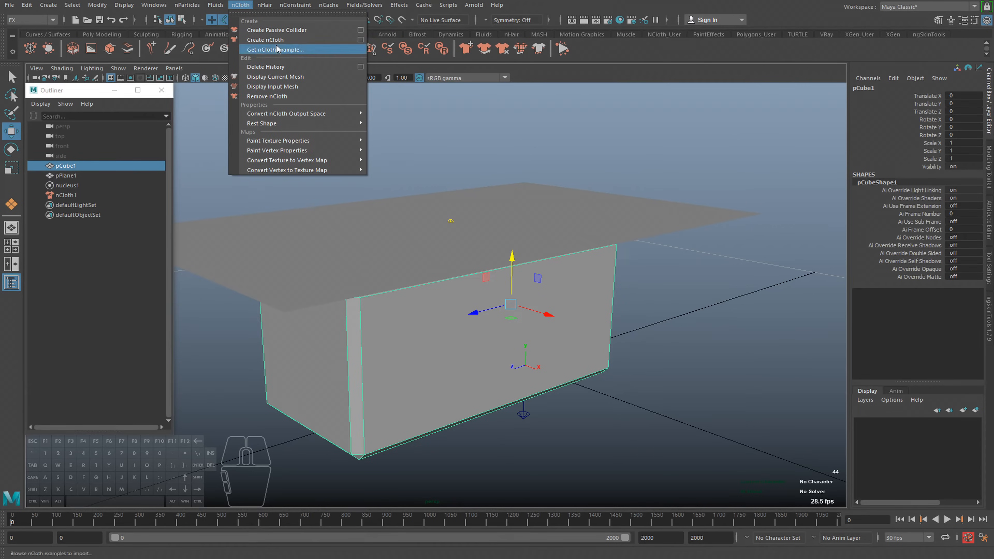
{"action": "left_click", "coordinate": [273, 31]}
{"action": "left_click_drag", "start_coordinate": [382, 250], "coordinate": [375, 289], "text": "alt"}
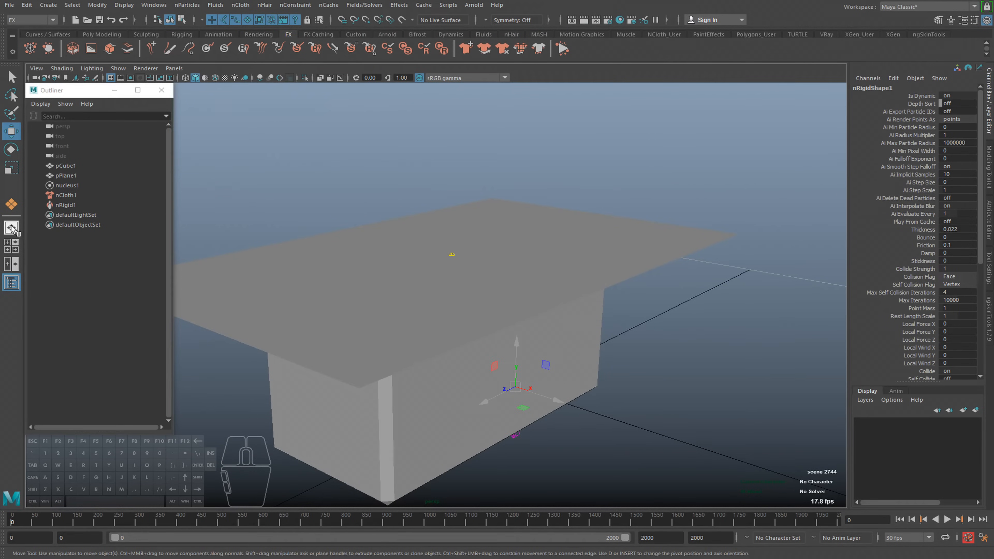
{"action": "left_click", "coordinate": [65, 205]}
{"action": "left_click_drag", "start_coordinate": [466, 322], "coordinate": [446, 304], "text": "alt"}
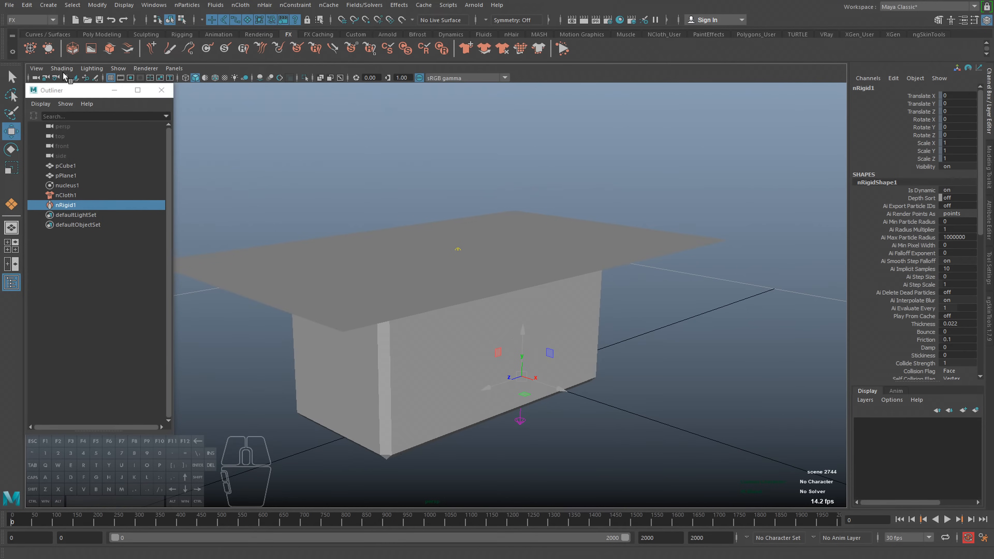
- Turn on wireframe-on-shaded display for the perspective view so the mesh edges show on the cloth and box
{"action": "left_click", "coordinate": [61, 68]}
{"action": "left_click", "coordinate": [83, 157]}
{"action": "mouse_move", "coordinate": [401, 288]}
{"action": "left_mouse_down", "text": "alt"}
{"action": "mouse_move", "coordinate": [421, 333]}
{"action": "mouse_move", "coordinate": [627, 401]}
{"action": "left_mouse_up", "text": "alt"}
- Play the cloth simulation from frame 0, watch the cloth fall onto the box, and stop playback around frame 611
{"action": "left_click", "coordinate": [947, 520]}
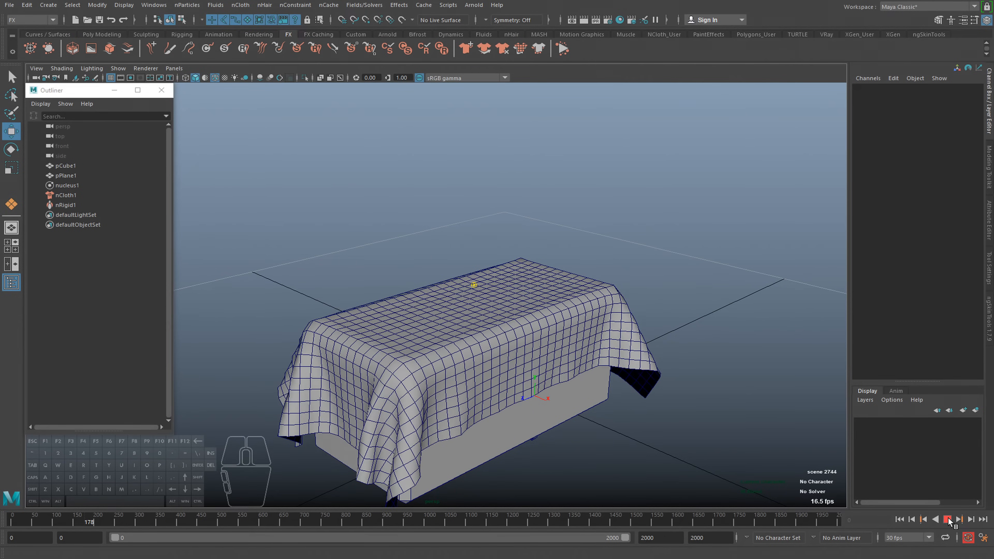
{"action": "left_click_drag", "start_coordinate": [603, 435], "coordinate": [639, 424], "text": "alt"}
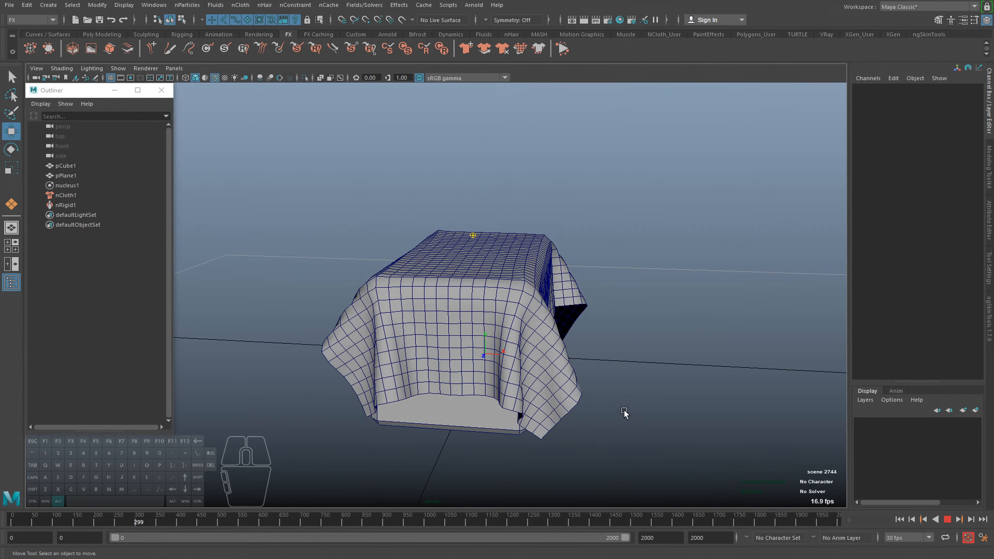
{"action": "right_click_drag", "start_coordinate": [548, 321], "coordinate": [633, 340], "text": "alt"}
{"action": "left_click_drag", "start_coordinate": [634, 339], "coordinate": [570, 386], "text": "alt"}
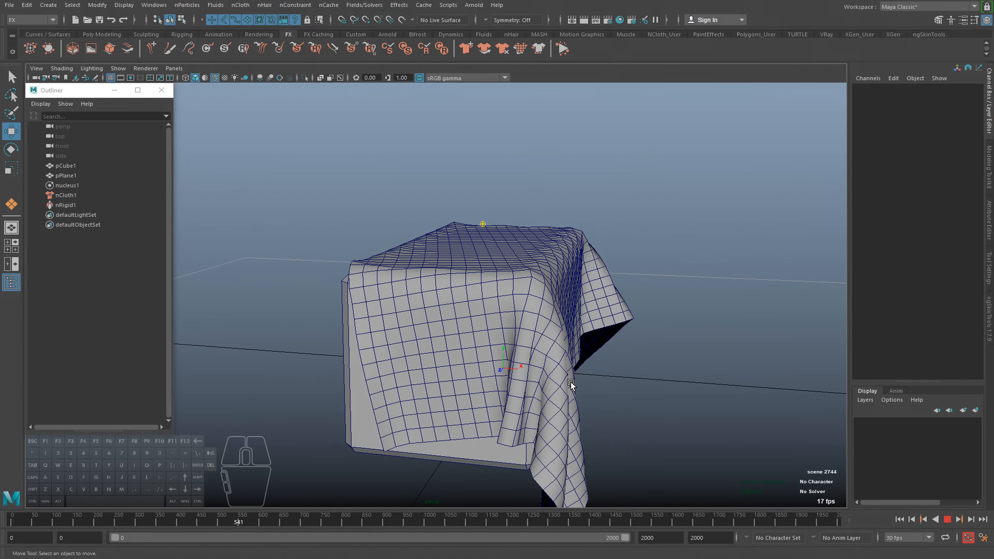
{"action": "left_click", "coordinate": [946, 520]}
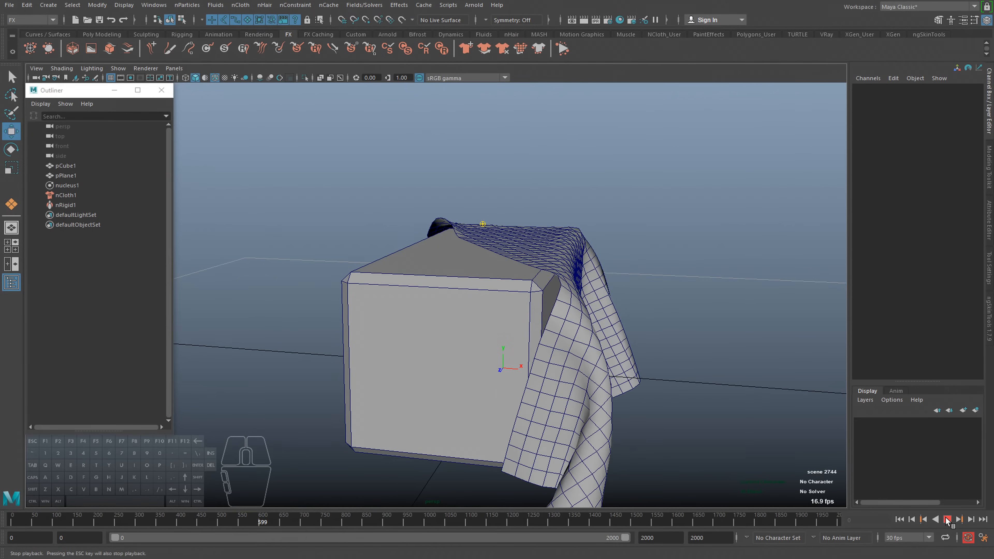
- Examine the draped cloth and the box from several sides, and return to frame 0
{"action": "left_click_drag", "start_coordinate": [647, 437], "coordinate": [507, 290], "text": "alt"}
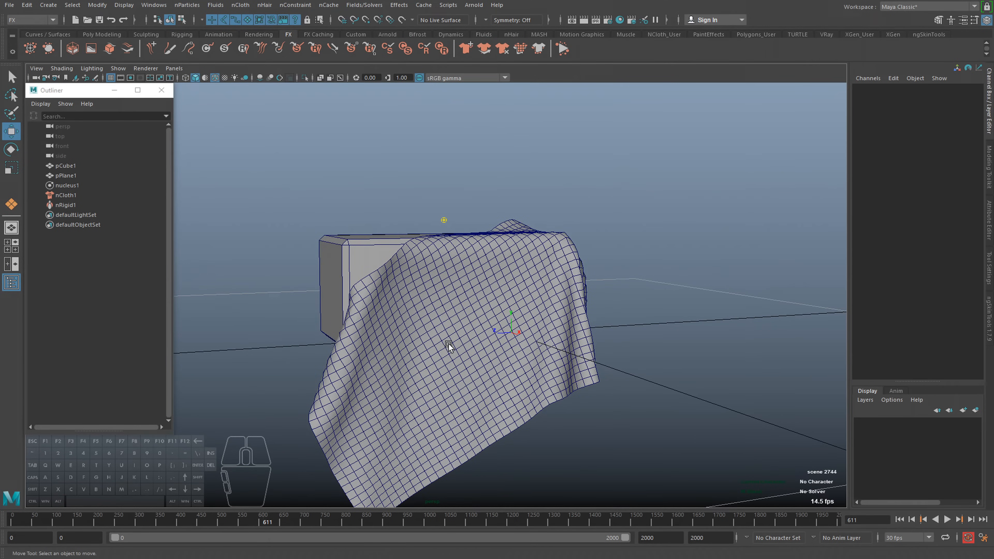
{"action": "left_click_drag", "start_coordinate": [467, 344], "coordinate": [522, 253], "text": "alt"}
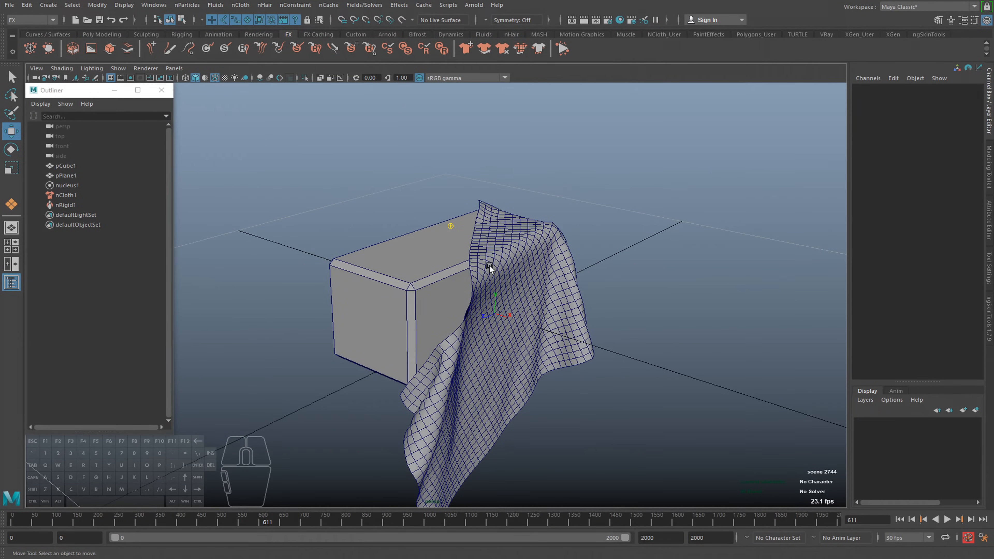
{"action": "left_click_drag", "start_coordinate": [493, 302], "coordinate": [463, 359], "text": "alt"}
{"action": "middle_click_drag", "start_coordinate": [462, 380], "coordinate": [480, 357], "text": "alt"}
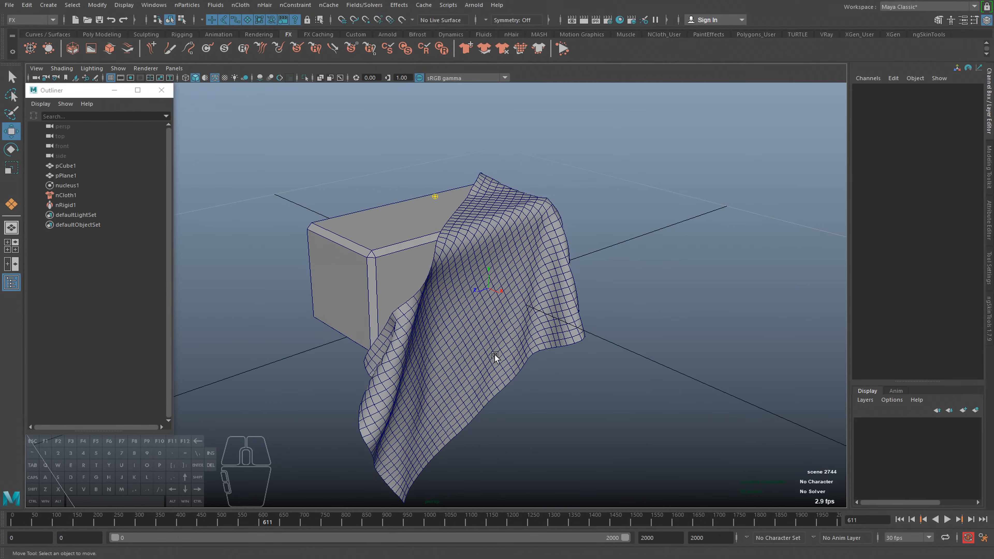
{"action": "left_click_drag", "start_coordinate": [594, 325], "coordinate": [472, 350], "text": "alt"}
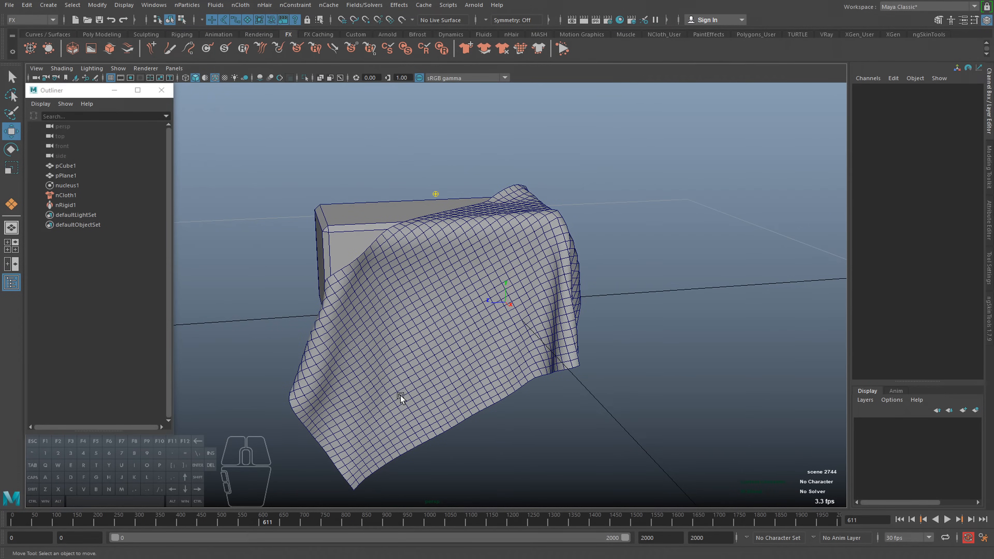
{"action": "left_click_drag", "start_coordinate": [372, 344], "coordinate": [415, 307], "text": "alt"}
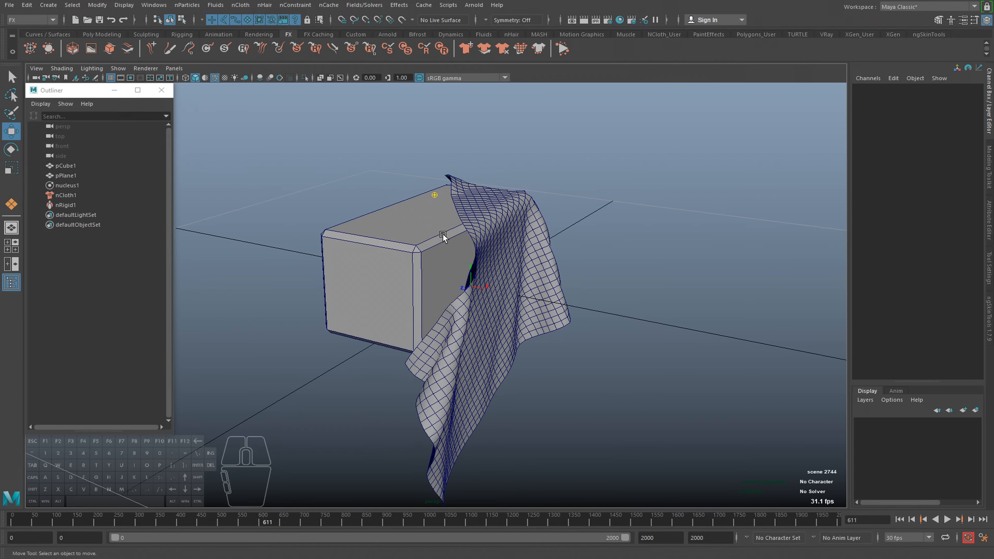
{"action": "left_click_drag", "start_coordinate": [444, 300], "coordinate": [477, 317], "text": "alt"}
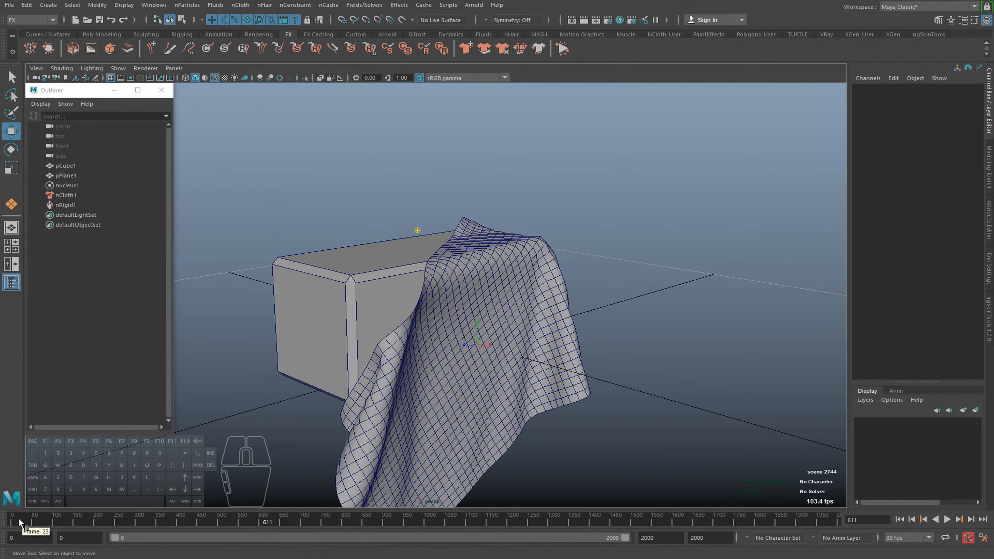
{"action": "left_click", "coordinate": [11, 521]}
{"action": "left_click_drag", "start_coordinate": [409, 349], "coordinate": [485, 403], "text": "alt"}
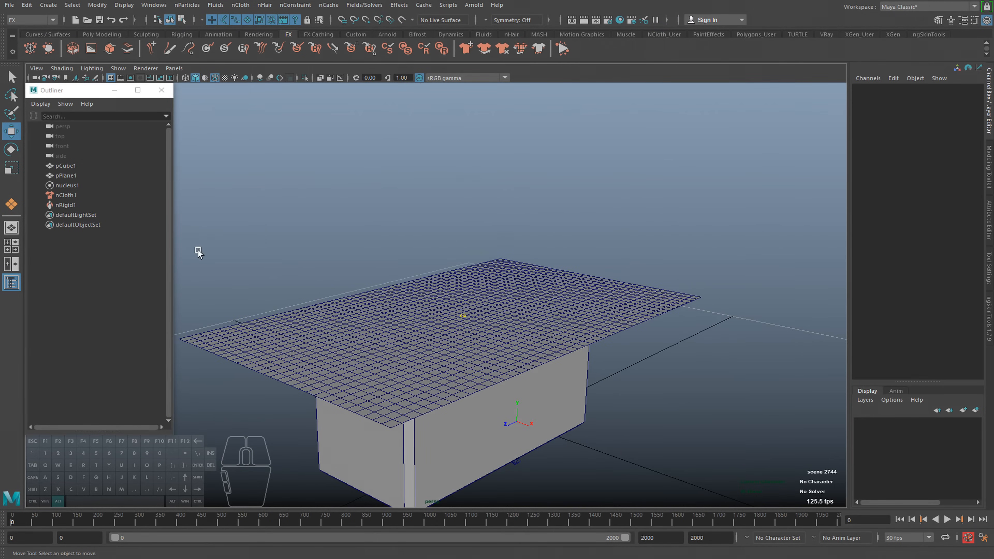
- Open the cloth plane's nCloth shape attributes and collapse all the expanded attribute sections
{"action": "left_click", "coordinate": [360, 316]}
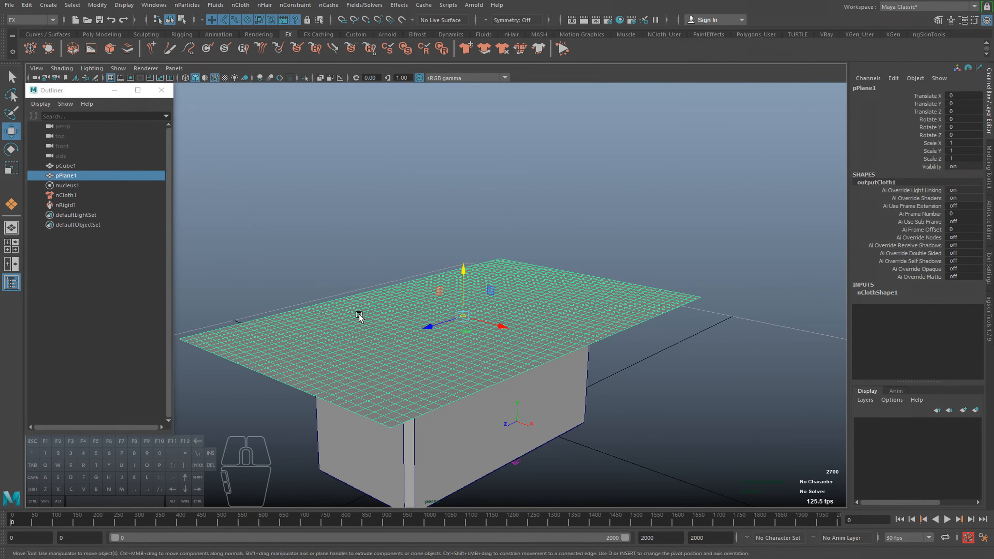
{"action": "key", "text": "ctrl+a"}
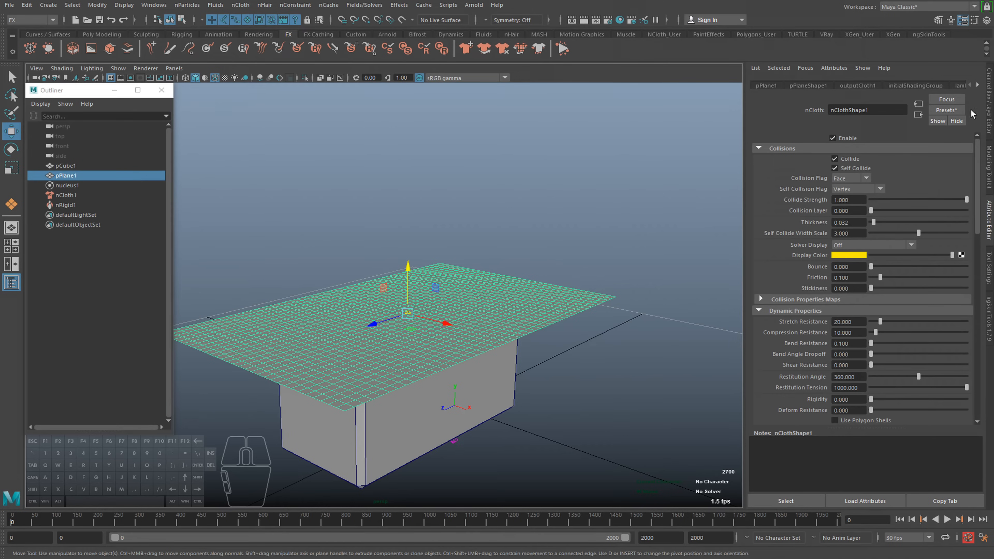
{"action": "left_click", "coordinate": [976, 86]}
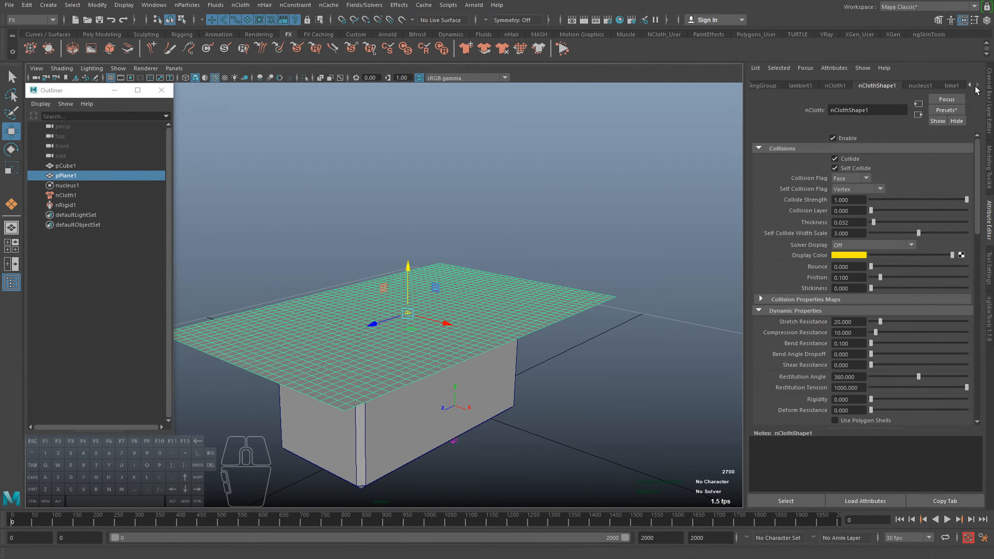
{"action": "left_click", "coordinate": [786, 148]}
{"action": "left_click", "coordinate": [776, 158]}
{"action": "left_click", "coordinate": [777, 170]}
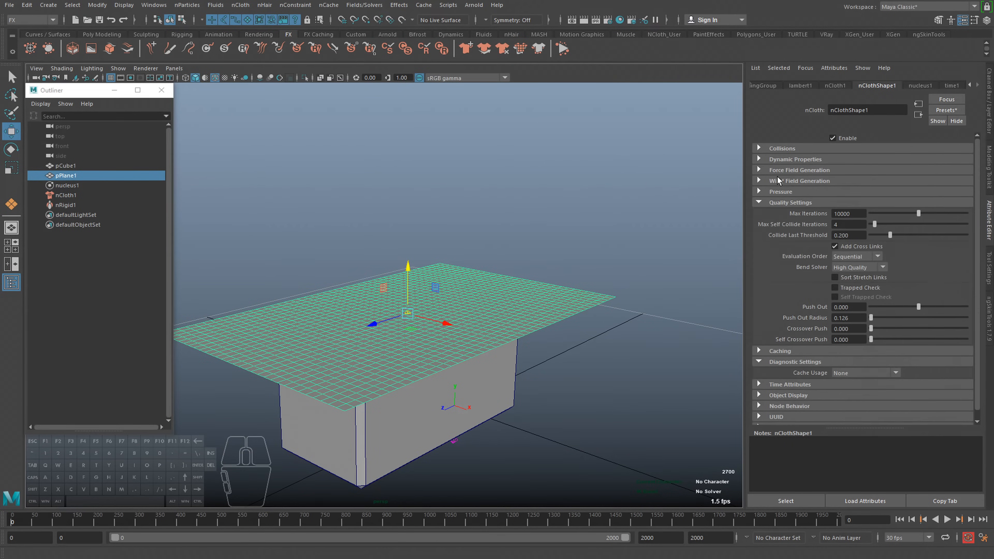
{"action": "left_click", "coordinate": [773, 201]}
{"action": "left_click", "coordinate": [781, 224]}
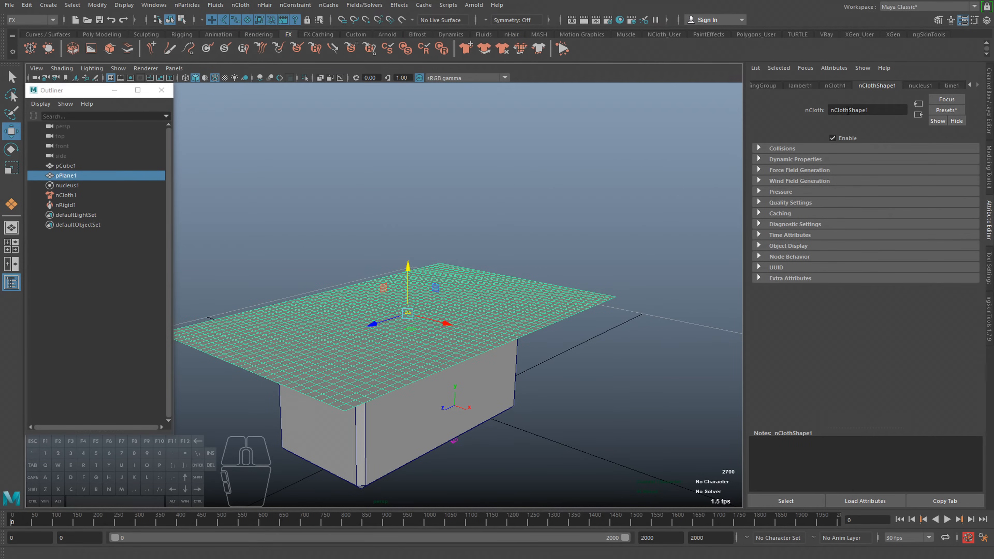
- Expand the Dynamic Properties and Collisions sections of the nCloth shape and look through their settings
{"action": "left_click", "coordinate": [782, 159]}
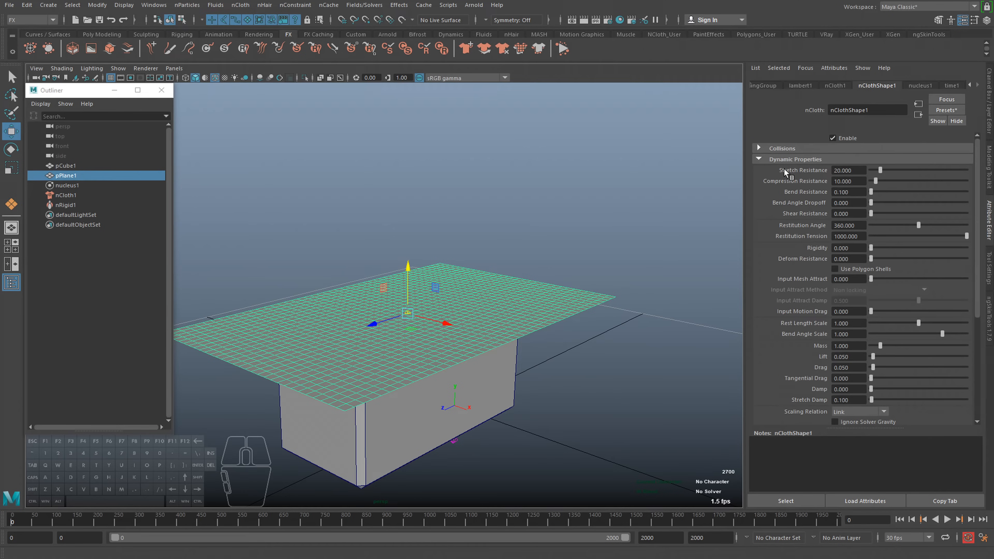
{"action": "left_click", "coordinate": [776, 145]}
{"action": "scroll", "coordinate": [825, 211], "scroll_direction": "down", "scroll_amount": 8}
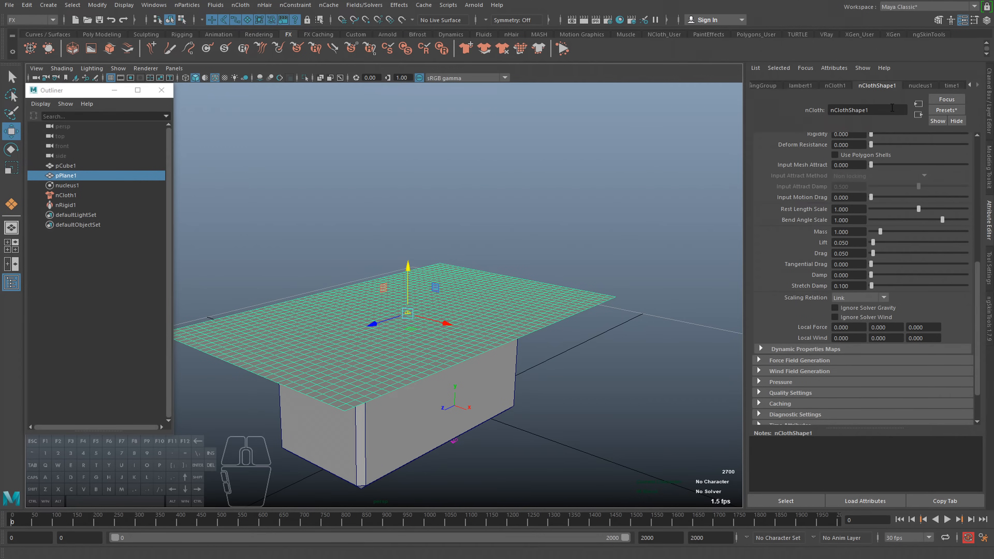
- Enable Use Plane in the nucleus solver's Ground Plane settings
{"action": "left_click", "coordinate": [913, 83]}
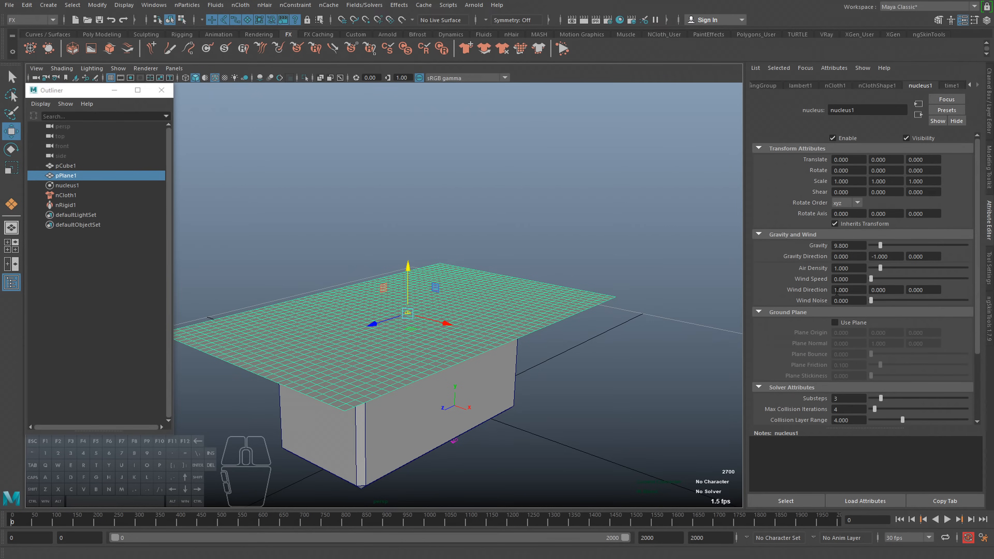
{"action": "left_click", "coordinate": [844, 323]}
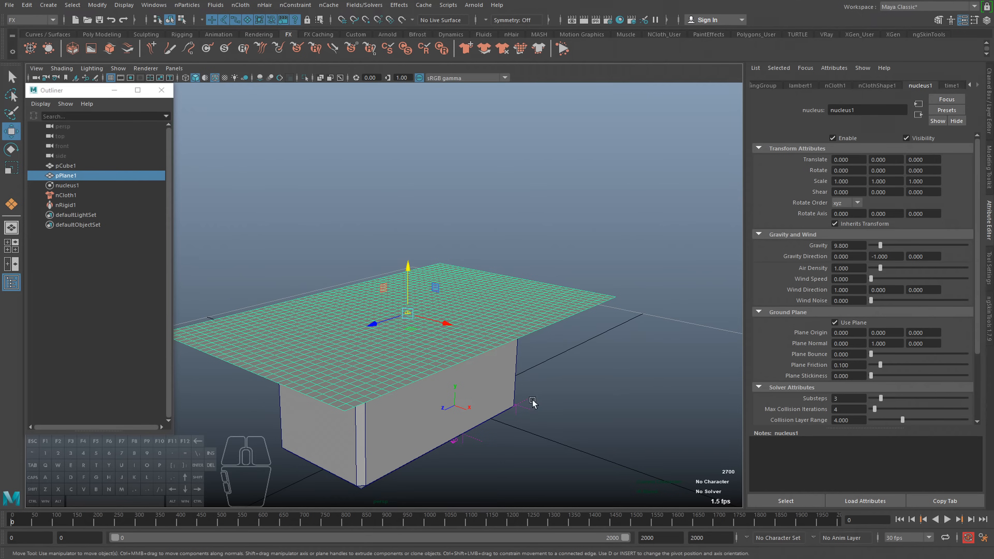
{"action": "left_click_drag", "start_coordinate": [562, 407], "coordinate": [543, 336], "text": "alt"}
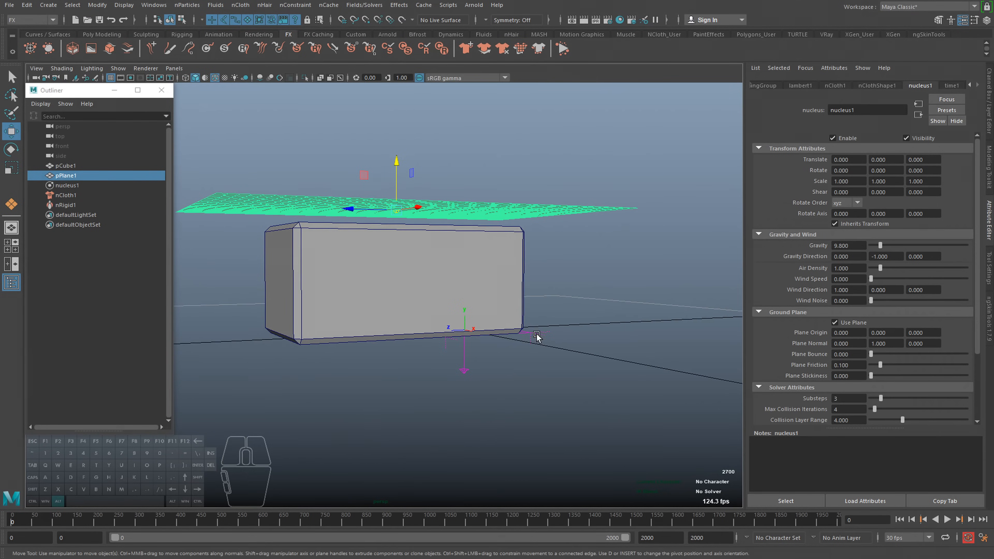
{"action": "left_click_drag", "start_coordinate": [664, 344], "coordinate": [618, 361], "text": "alt"}
- Play the simulation with the ground plane active, review the Solver Attributes, and stop playback around frame 908
{"action": "left_click", "coordinate": [947, 519]}
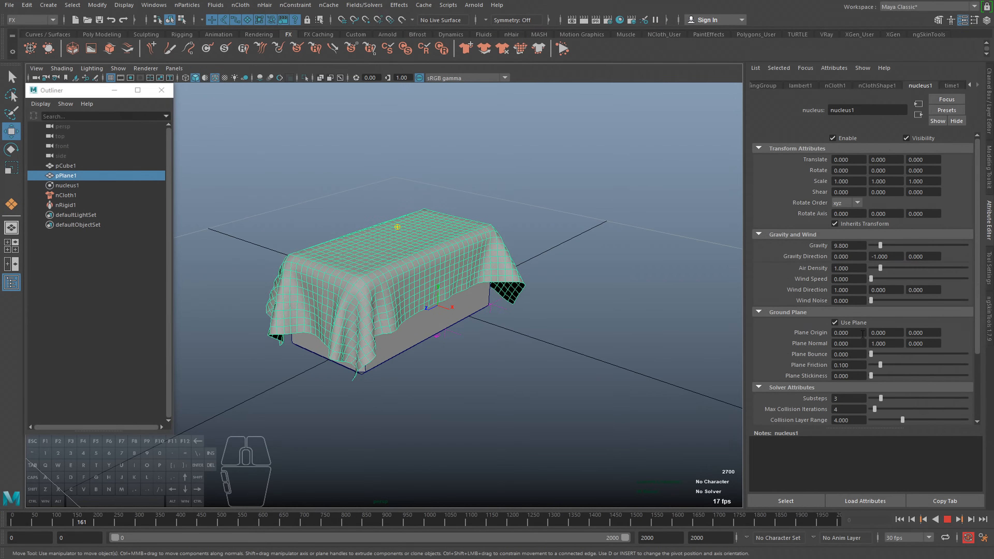
{"action": "scroll", "coordinate": [864, 354], "scroll_direction": "down", "scroll_amount": 3}
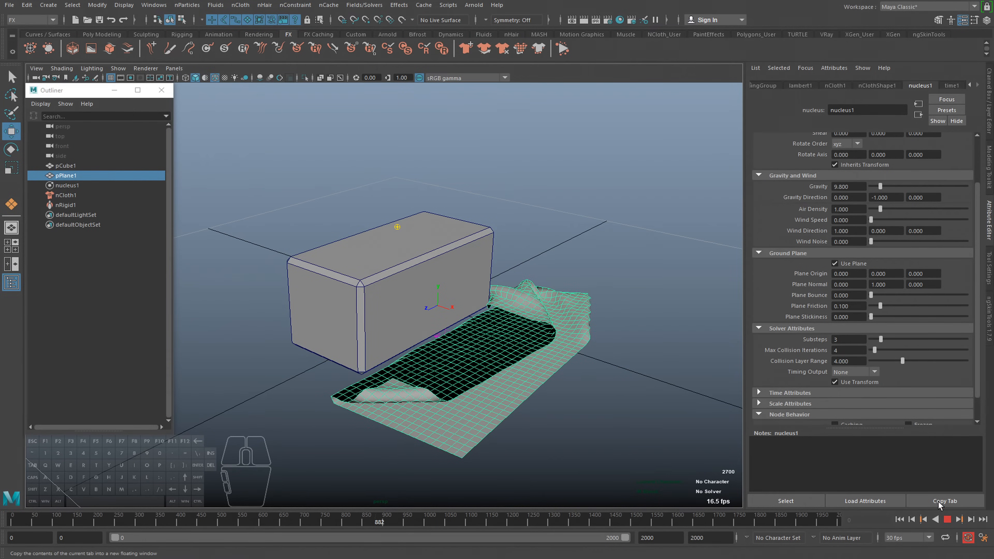
{"action": "key", "text": "Escape"}
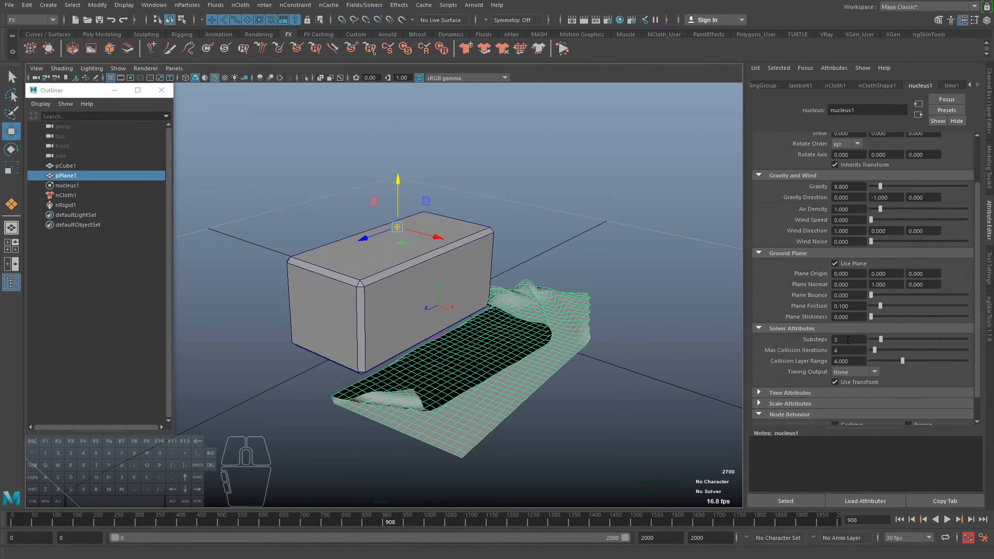
- Switch from the nucleus solver to the nCloth shape attributes and expand the Quality Settings section
{"action": "scroll", "coordinate": [853, 344], "scroll_direction": "up", "scroll_amount": 3}
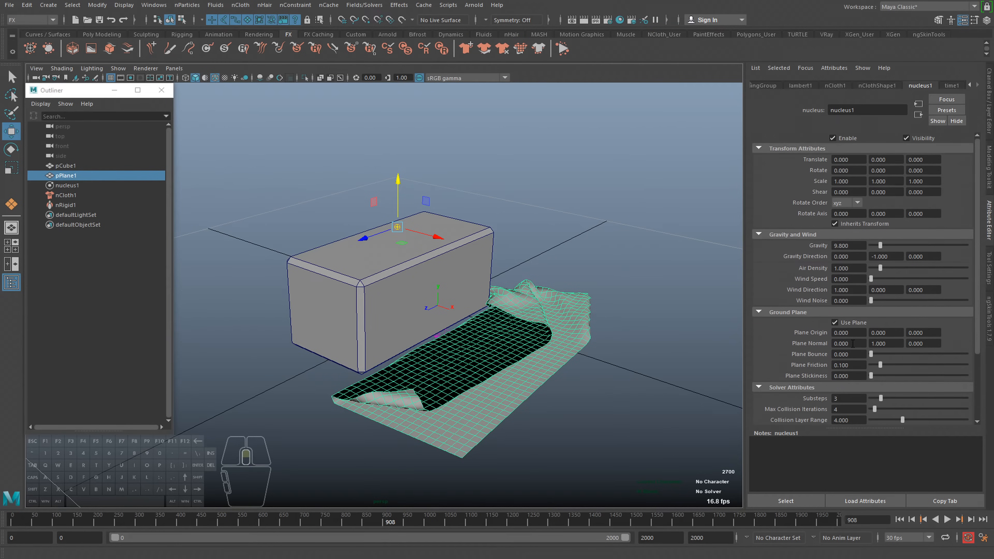
{"action": "middle_click_drag", "start_coordinate": [598, 338], "coordinate": [621, 344], "text": "alt"}
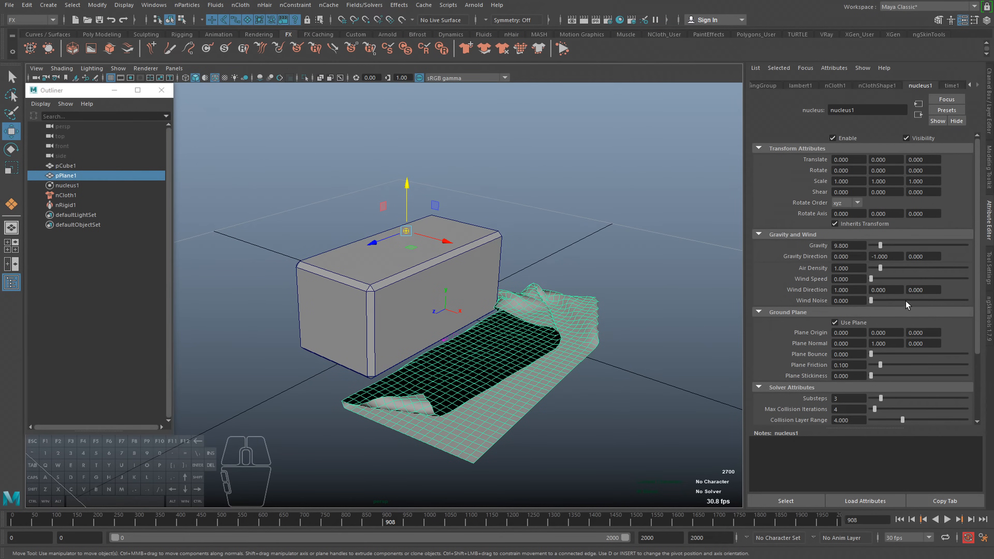
{"action": "left_click", "coordinate": [877, 85]}
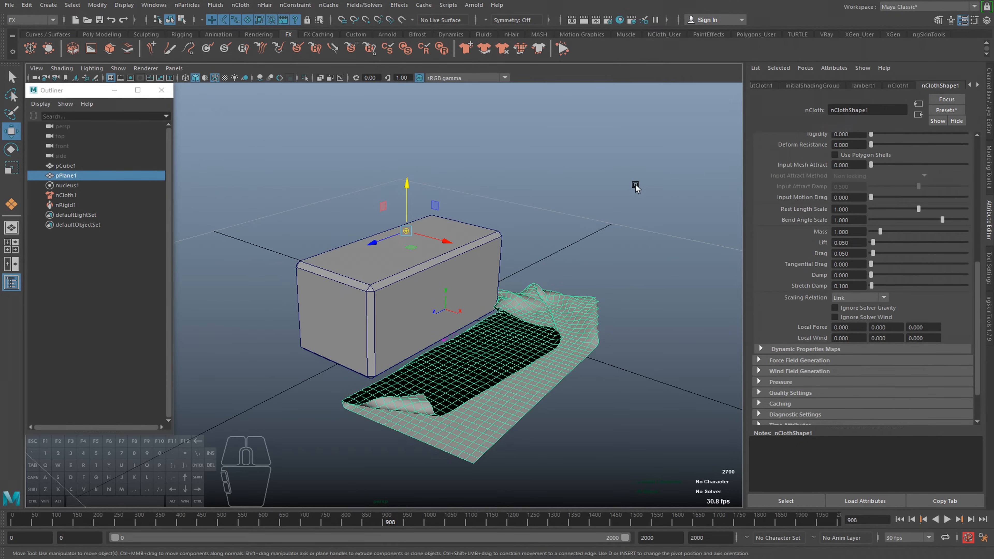
{"action": "middle_click_drag", "start_coordinate": [341, 242], "coordinate": [328, 252], "text": "alt"}
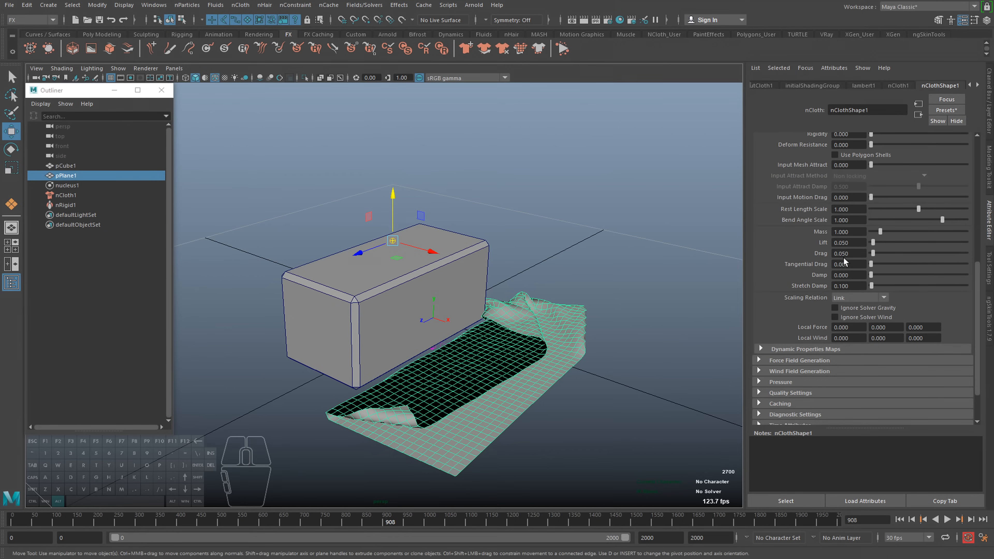
{"action": "scroll", "coordinate": [827, 299], "scroll_direction": "down", "scroll_amount": 3}
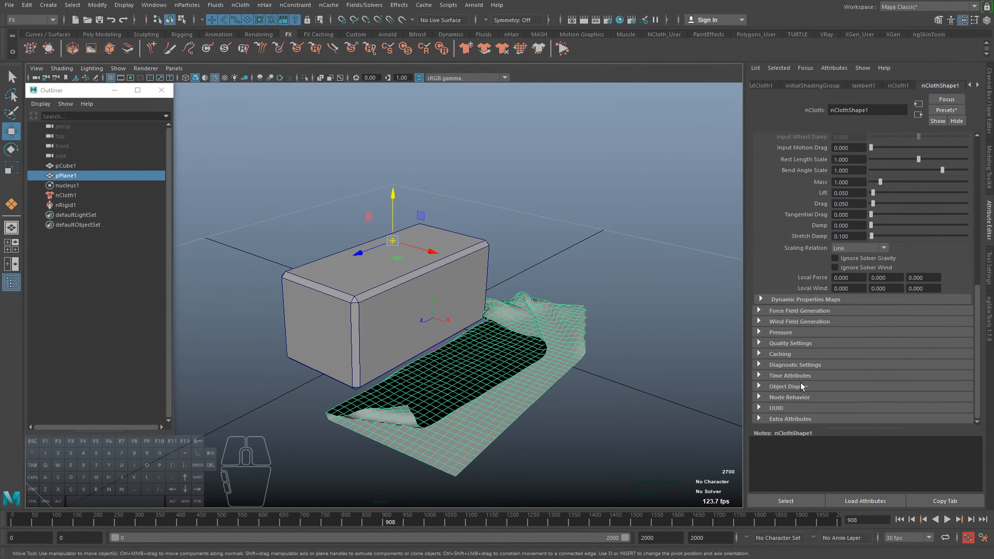
{"action": "left_click", "coordinate": [787, 344]}
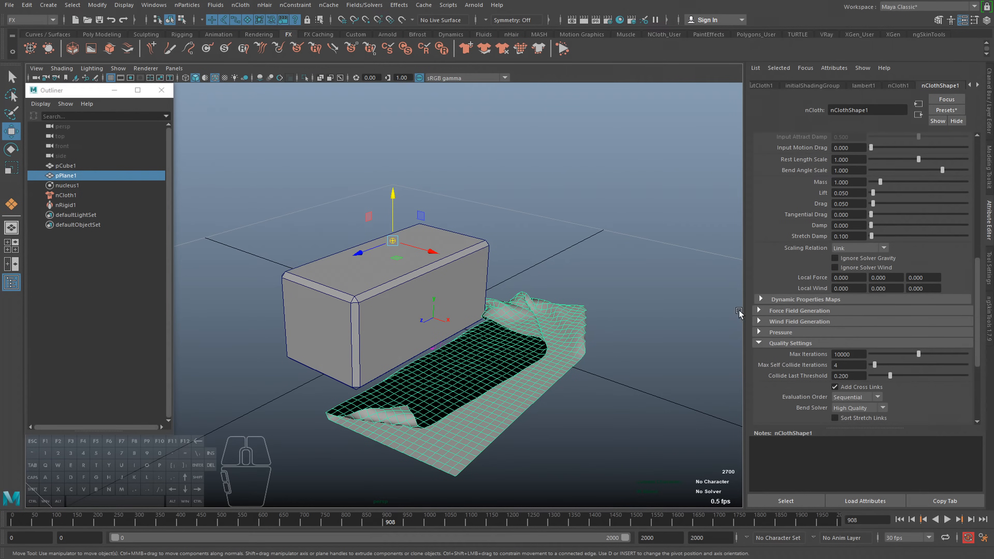
{"action": "scroll", "coordinate": [837, 356], "scroll_direction": "down", "scroll_amount": 3}
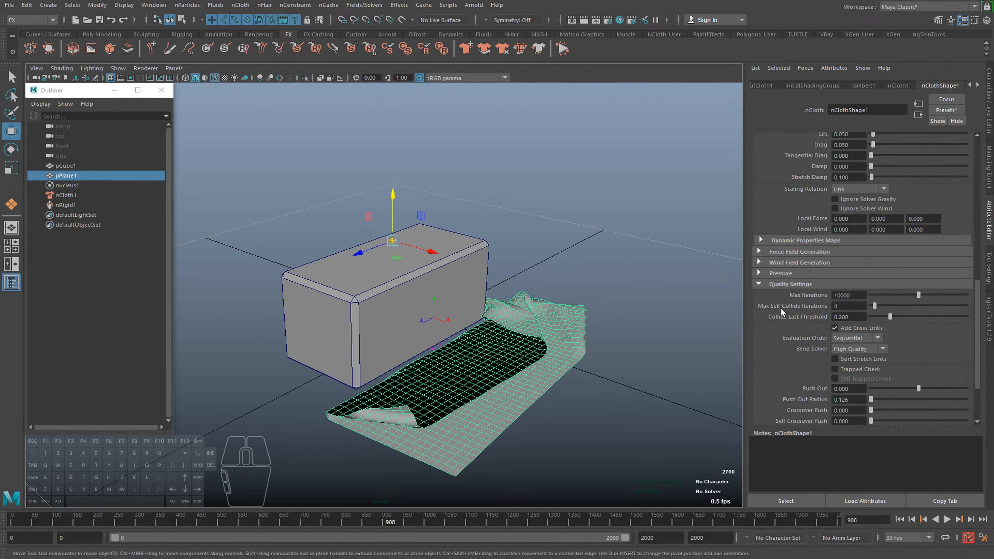
- Examine the Max Iterations and Max Self Collide Iterations values in the cloth's Quality Settings
{"action": "left_click", "coordinate": [852, 296]}
{"action": "left_click", "coordinate": [847, 309]}
{"action": "left_click", "coordinate": [856, 297]}
{"action": "left_click_drag", "start_coordinate": [855, 297], "coordinate": [831, 305]}
{"action": "left_click", "coordinate": [860, 296]}
{"action": "left_click", "coordinate": [850, 306]}
- Look through the nCloth shape's Dynamic Properties and lower attribute sections, returning to the Collisions settings
{"action": "scroll", "coordinate": [780, 267], "scroll_direction": "up", "scroll_amount": 10}
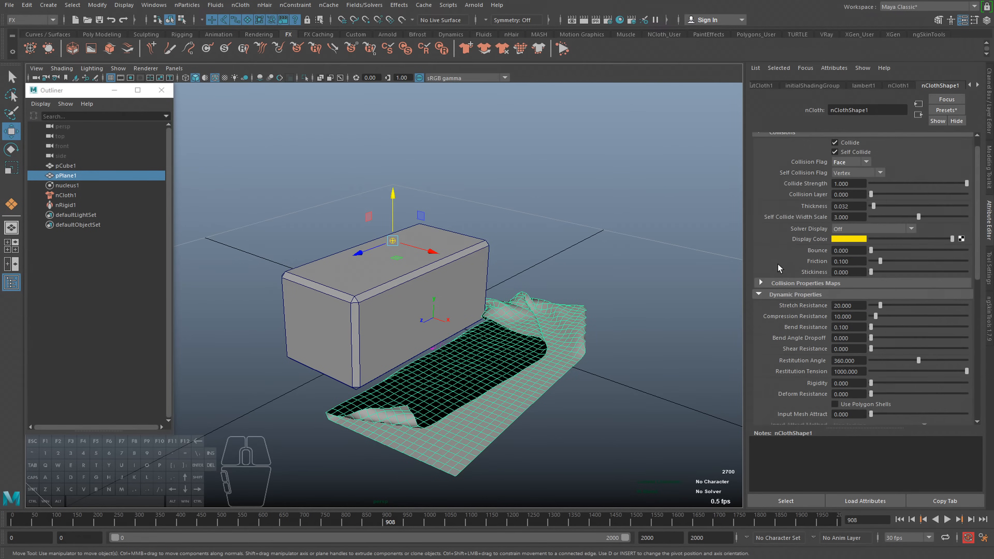
{"action": "scroll", "coordinate": [861, 336], "scroll_direction": "down", "scroll_amount": 8}
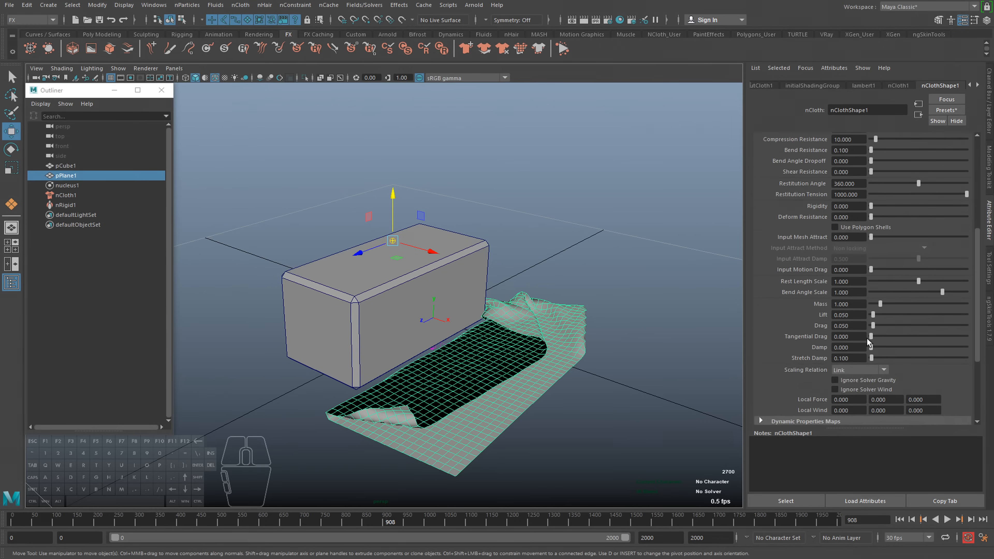
{"action": "scroll", "coordinate": [866, 342], "scroll_direction": "down", "scroll_amount": 3}
{"action": "left_click", "coordinate": [809, 315]}
{"action": "left_click", "coordinate": [808, 315]}
{"action": "scroll", "coordinate": [826, 294], "scroll_direction": "up", "scroll_amount": 10}
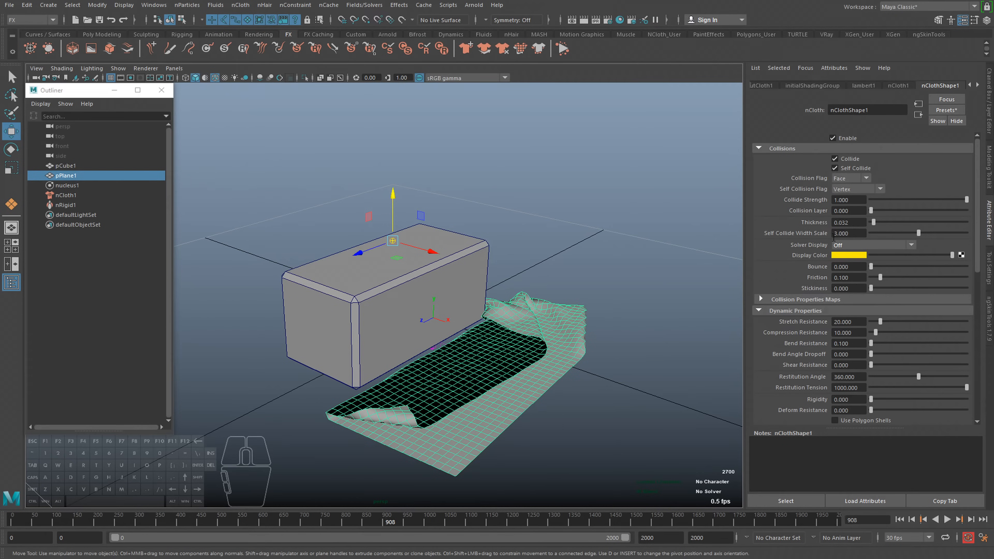
- Examine the cloth's Thickness and Self Collide Width Scale settings against the folded corners of the fallen cloth
{"action": "right_click_drag", "start_coordinate": [513, 399], "coordinate": [507, 342], "text": "alt"}
{"action": "left_click_drag", "start_coordinate": [508, 342], "coordinate": [544, 274], "text": "alt"}
{"action": "left_click", "coordinate": [857, 222]}
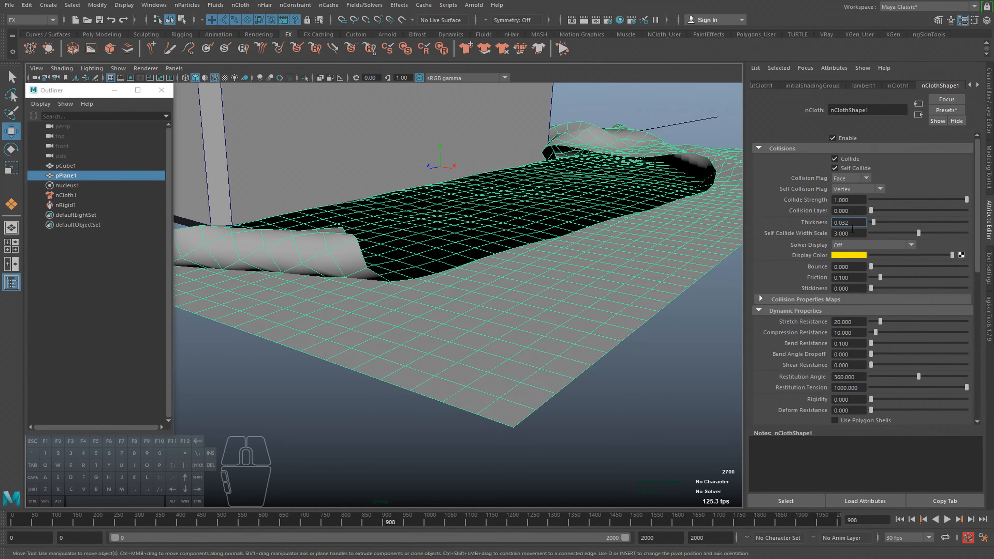
{"action": "left_click_drag", "start_coordinate": [628, 326], "coordinate": [676, 293], "text": "alt"}
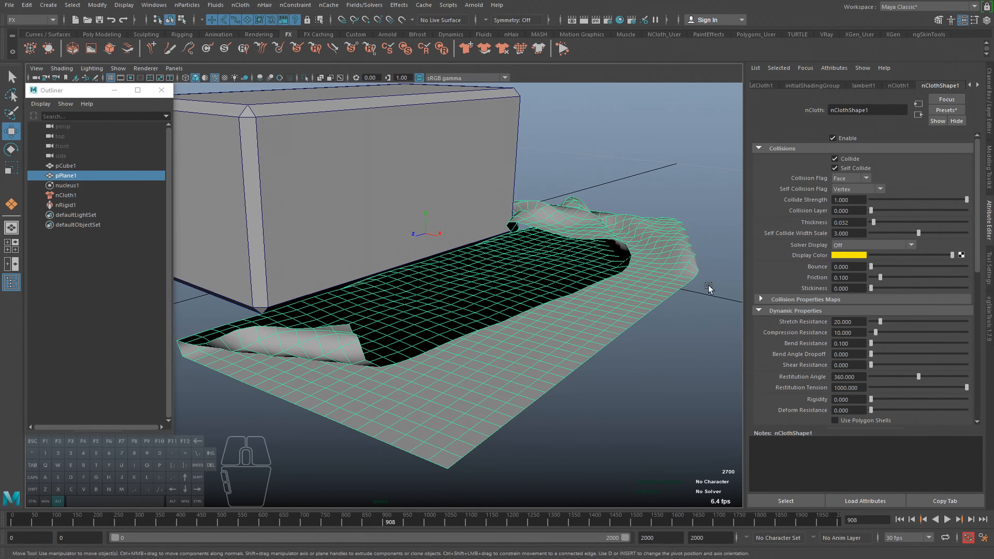
{"action": "left_click", "coordinate": [857, 234]}
{"action": "left_click", "coordinate": [853, 222]}
{"action": "middle_click_drag", "start_coordinate": [592, 270], "coordinate": [627, 313], "text": "alt"}
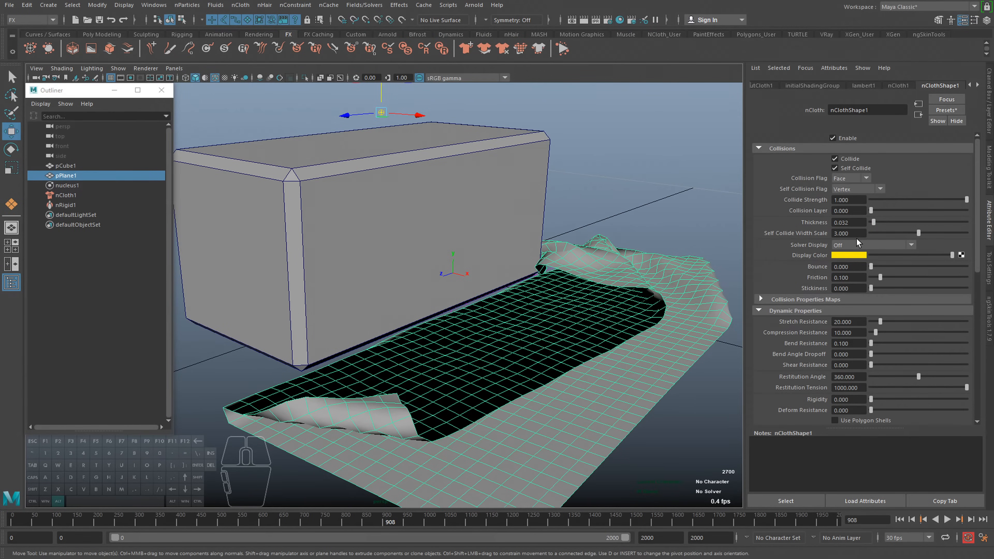
- Review the Solver Display options and the Bounce, Friction and Stickiness values in the cloth's Collisions section
{"action": "left_click", "coordinate": [861, 246]}
{"action": "left_click", "coordinate": [861, 244]}
{"action": "left_click", "coordinate": [871, 243]}
{"action": "left_click", "coordinate": [874, 243]}
{"action": "mouse_move", "coordinate": [599, 354]}
{"action": "left_mouse_down", "text": "alt"}
{"action": "mouse_move", "coordinate": [545, 352]}
{"action": "mouse_move", "coordinate": [586, 360]}
{"action": "left_mouse_up", "text": "alt"}
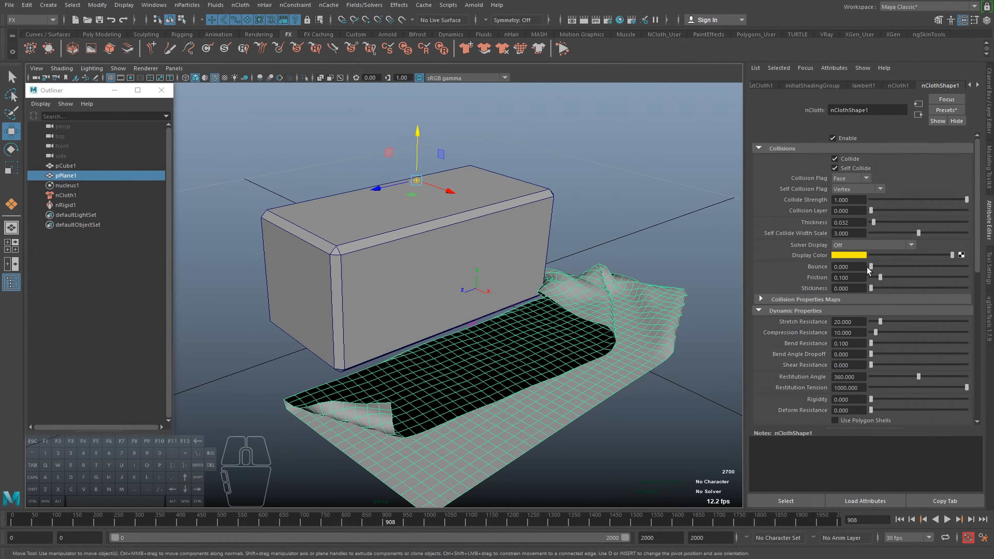
{"action": "left_click", "coordinate": [855, 269]}
{"action": "left_click", "coordinate": [855, 279]}
{"action": "left_click", "coordinate": [857, 288]}
- Set the cloth's collision Friction to 0 and play the simulation from frame 0, stopping after the cloth drapes over the box
{"action": "left_click_drag", "start_coordinate": [51, 521], "coordinate": [11, 522]}
{"action": "left_click_drag", "start_coordinate": [309, 421], "coordinate": [348, 430], "text": "alt"}
{"action": "middle_click_drag", "start_coordinate": [532, 328], "coordinate": [569, 338], "text": "alt"}
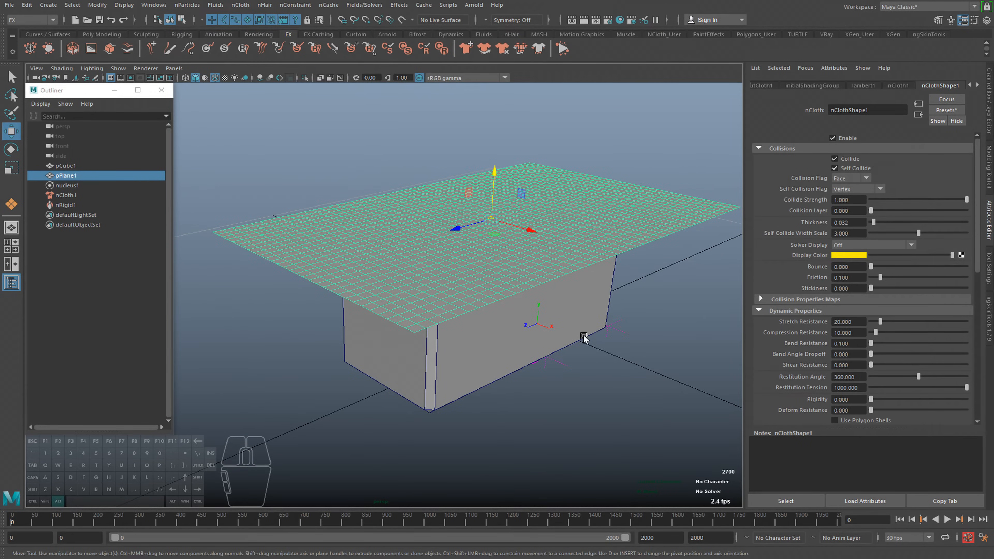
{"action": "left_click_drag", "start_coordinate": [580, 337], "coordinate": [510, 286], "text": "alt"}
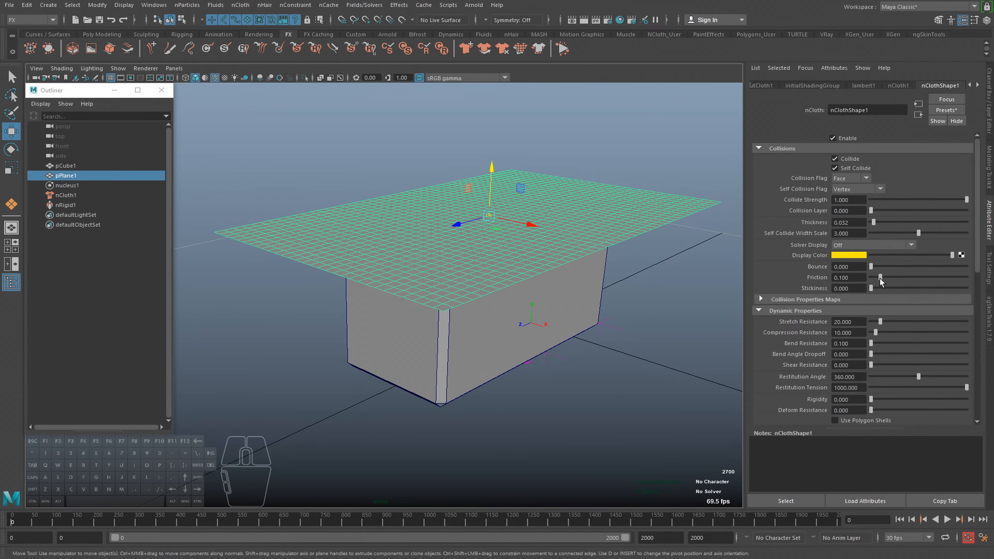
{"action": "left_click_drag", "start_coordinate": [880, 278], "coordinate": [870, 278]}
{"action": "left_click", "coordinate": [947, 520]}
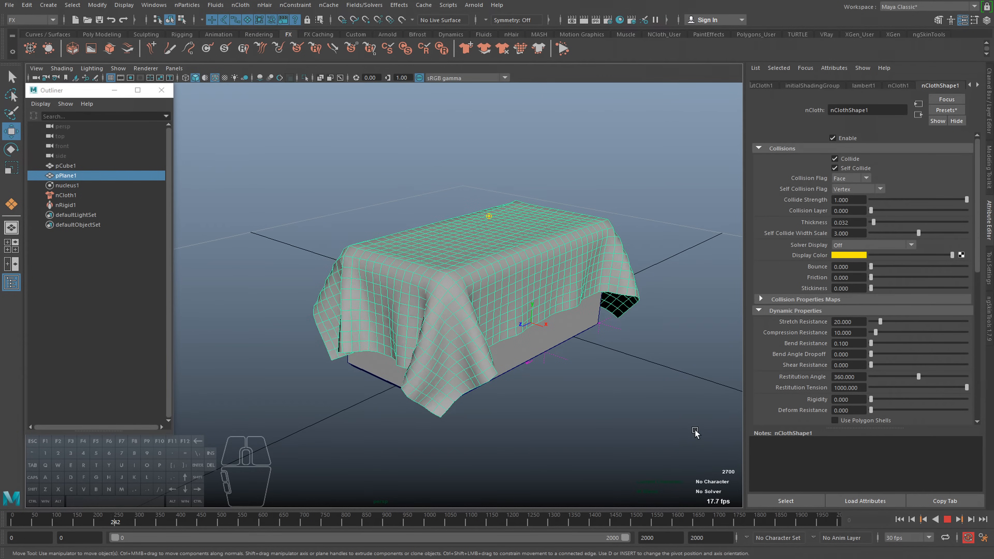
{"action": "left_click", "coordinate": [947, 519]}
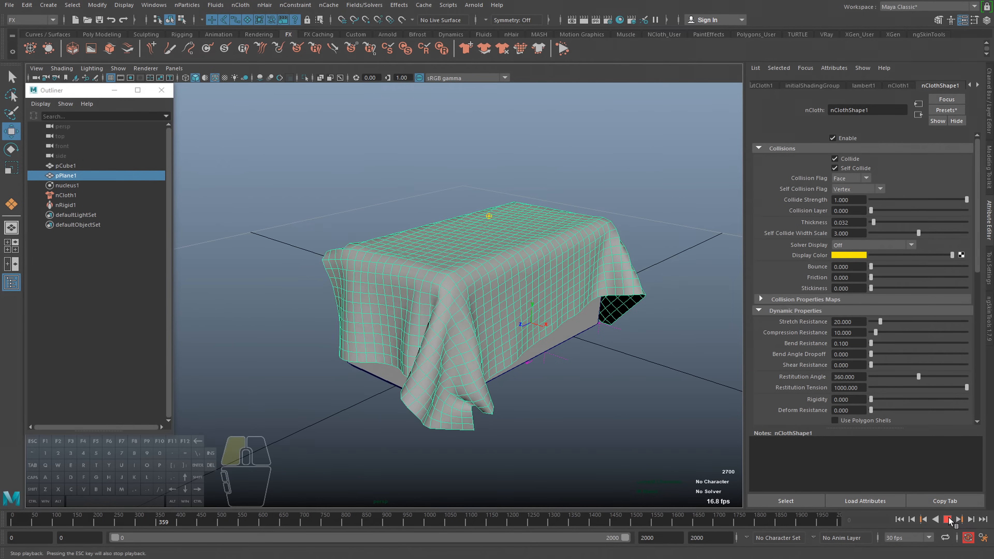
- Set the cloth's collision Friction to 1 and play from frame 0, inspecting the drape before stopping around frame 710
{"action": "left_click", "coordinate": [11, 522]}
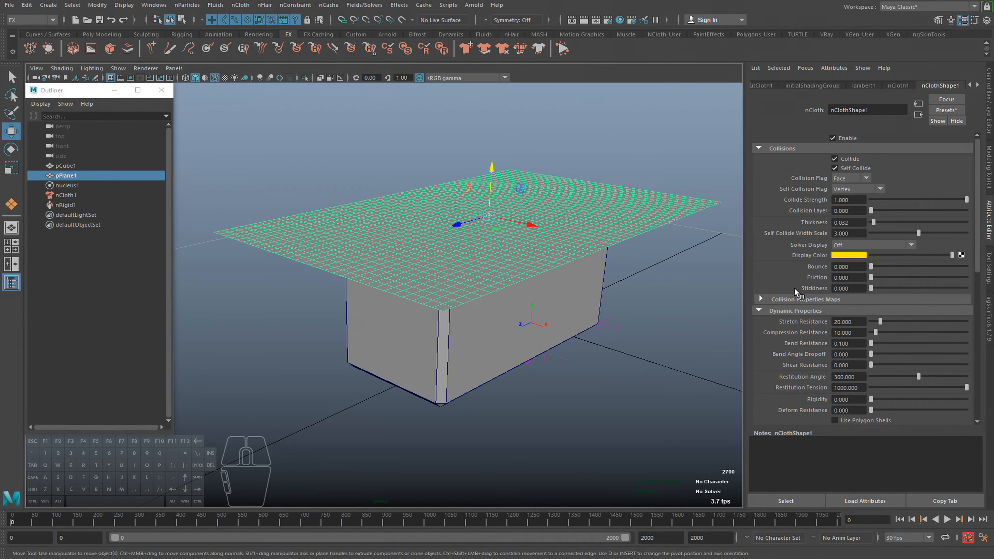
{"action": "double_click", "coordinate": [847, 277]}
{"action": "type", "text": "1"}
{"action": "key", "text": "Return"}
{"action": "left_click", "coordinate": [947, 519]}
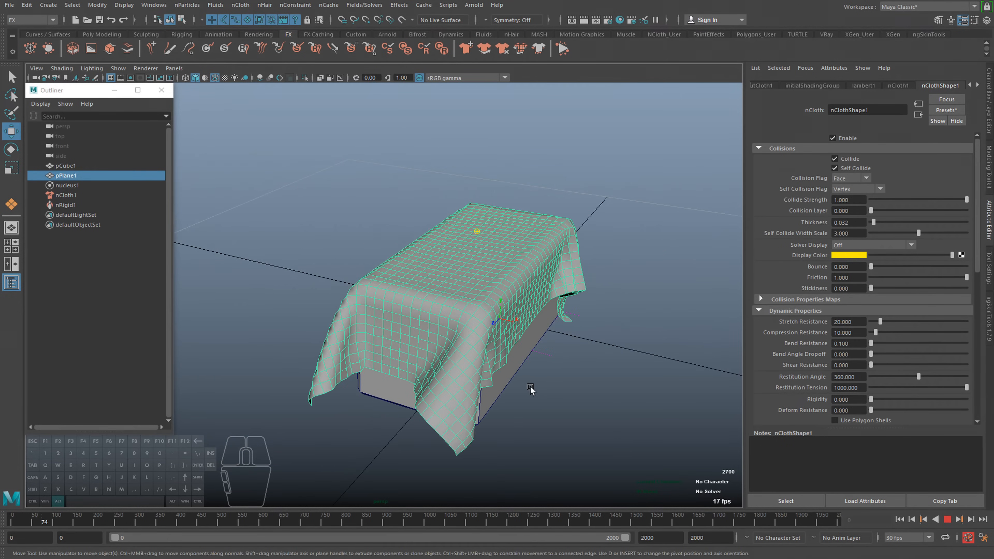
{"action": "right_click_drag", "start_coordinate": [608, 404], "coordinate": [604, 404], "text": "alt"}
{"action": "left_click_drag", "start_coordinate": [604, 404], "coordinate": [591, 402], "text": "alt"}
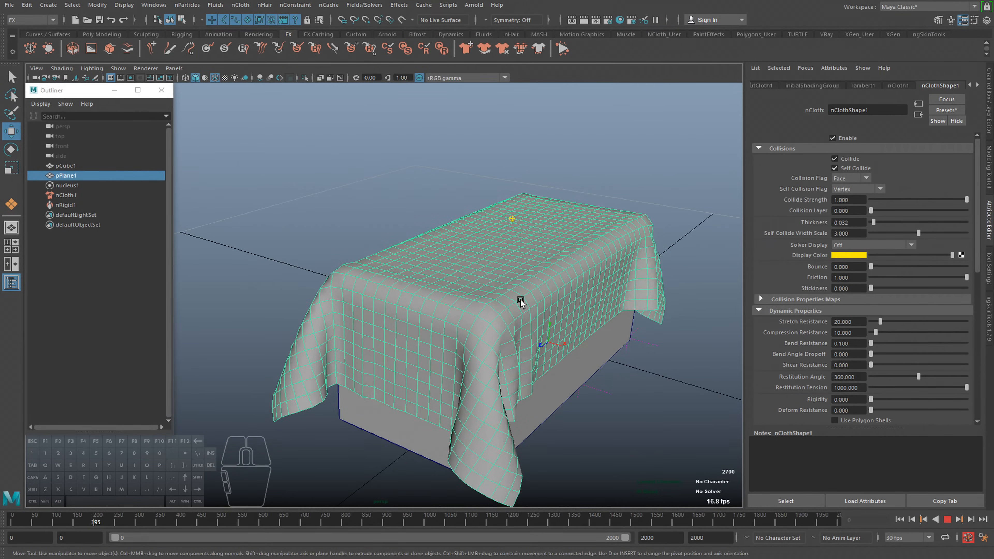
{"action": "left_click_drag", "start_coordinate": [508, 299], "coordinate": [557, 299], "text": "alt"}
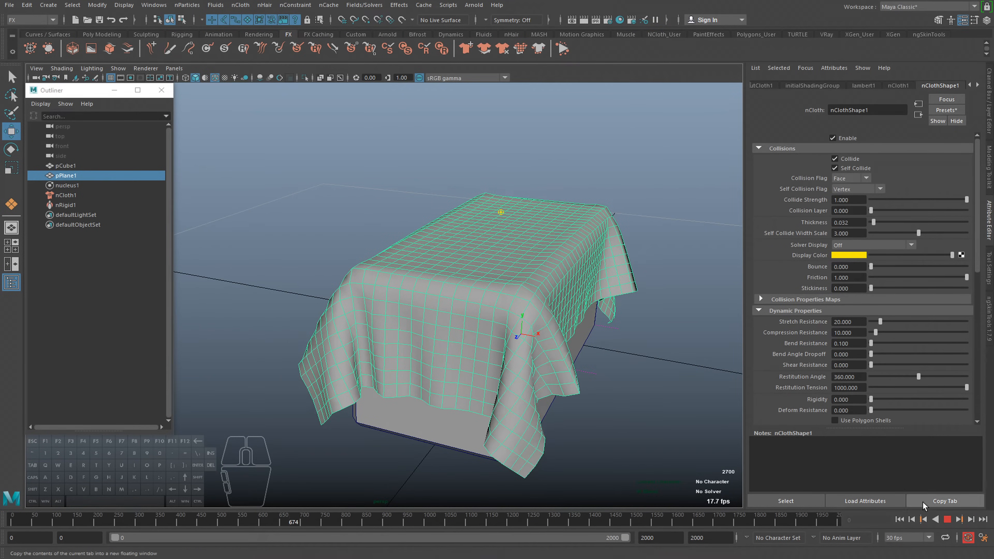
{"action": "key", "text": "Escape"}
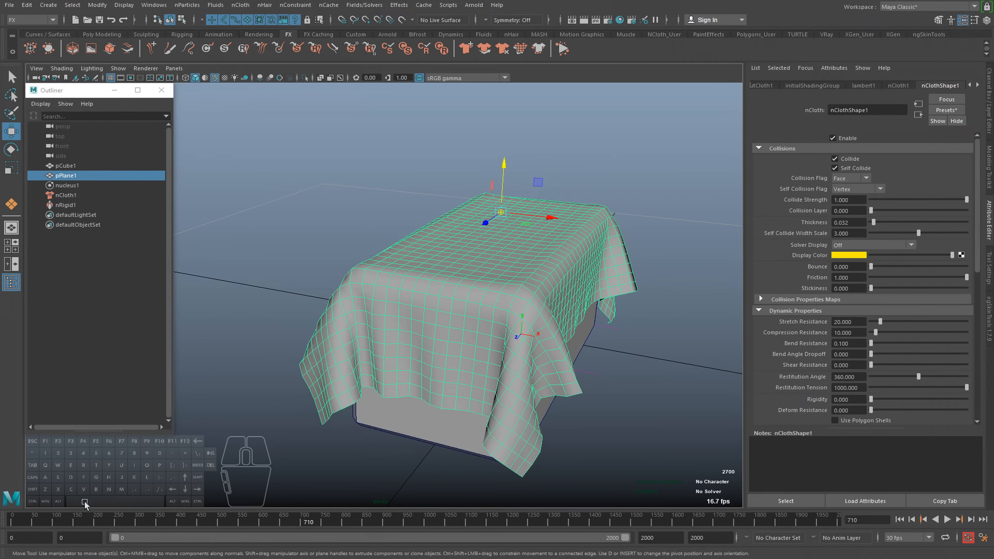
- Rewind to frame 0 and set the cloth's collision Friction to 0.1
{"action": "left_click", "coordinate": [11, 522]}
{"action": "right_click_drag", "start_coordinate": [336, 425], "coordinate": [427, 353], "text": "alt"}
{"action": "middle_click_drag", "start_coordinate": [426, 353], "coordinate": [393, 383], "text": "alt"}
{"action": "left_click_drag", "start_coordinate": [393, 382], "coordinate": [381, 377], "text": "alt"}
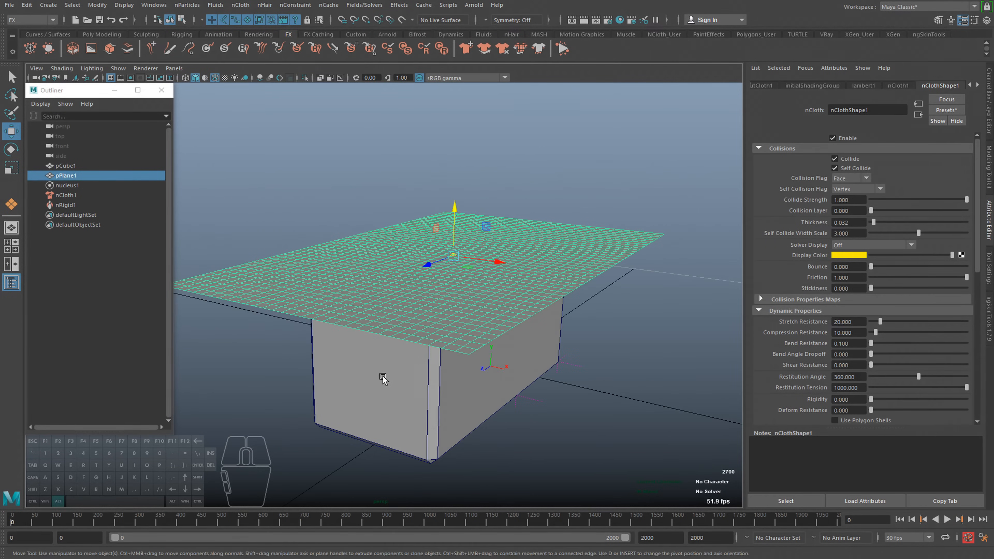
{"action": "double_click", "coordinate": [854, 277]}
{"action": "type", "text": "0.1"}
{"action": "key", "text": "Return"}
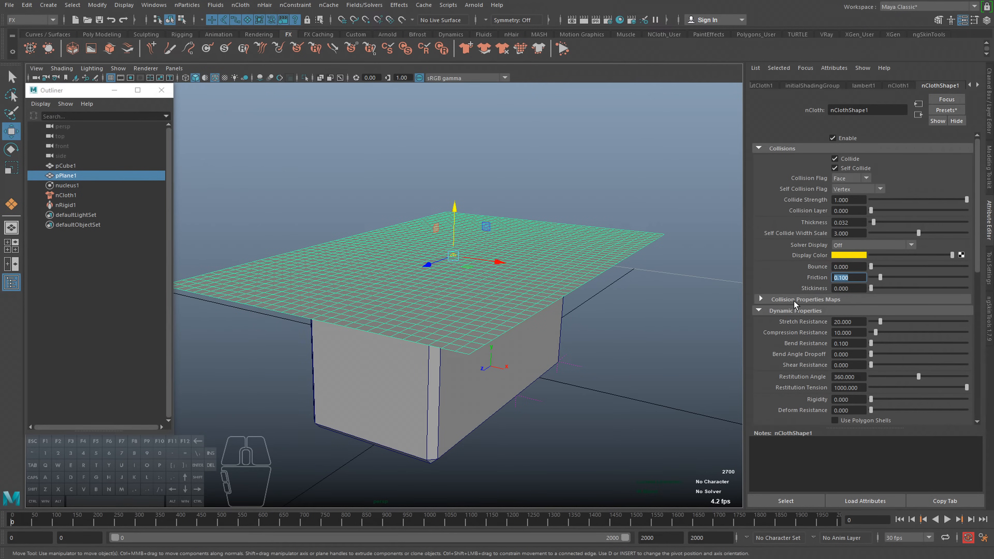
- Set the cloth's Bounce to 0.05 and play the simulation, stopping around frame 77
{"action": "double_click", "coordinate": [857, 267]}
{"action": "type", "text": "0.05"}
{"action": "key", "text": "Return"}
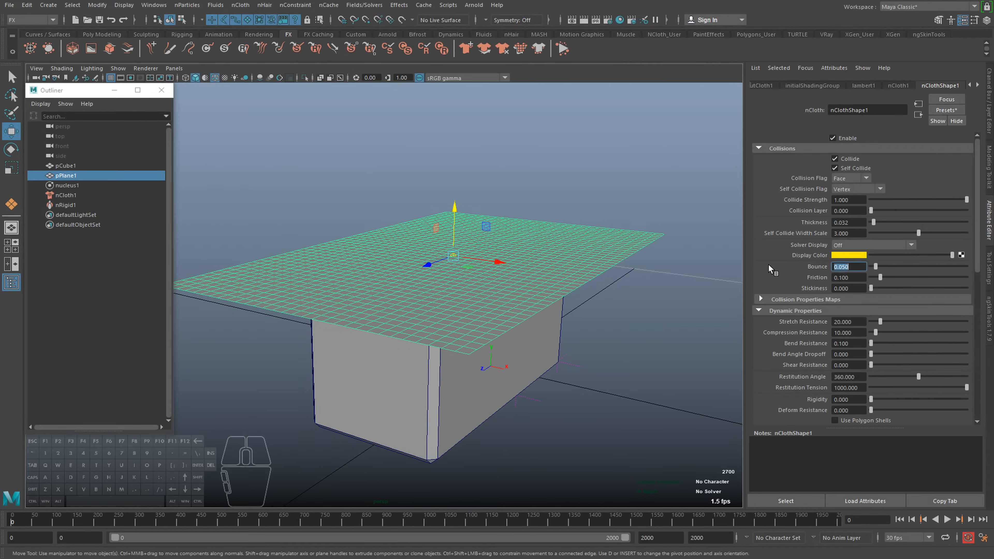
{"action": "middle_click_drag", "start_coordinate": [563, 343], "coordinate": [576, 374], "text": "alt"}
{"action": "left_click_drag", "start_coordinate": [604, 367], "coordinate": [599, 380], "text": "alt"}
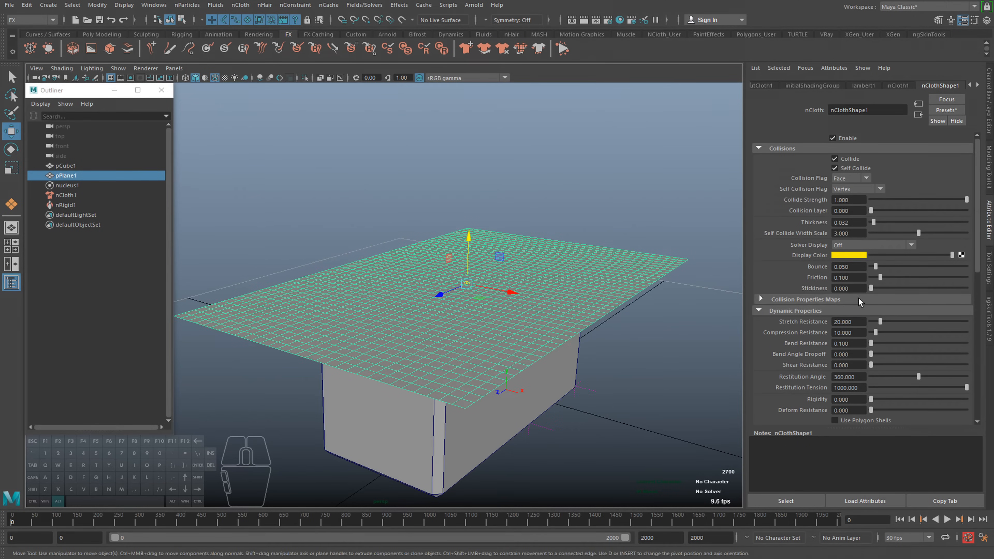
{"action": "left_click", "coordinate": [950, 520]}
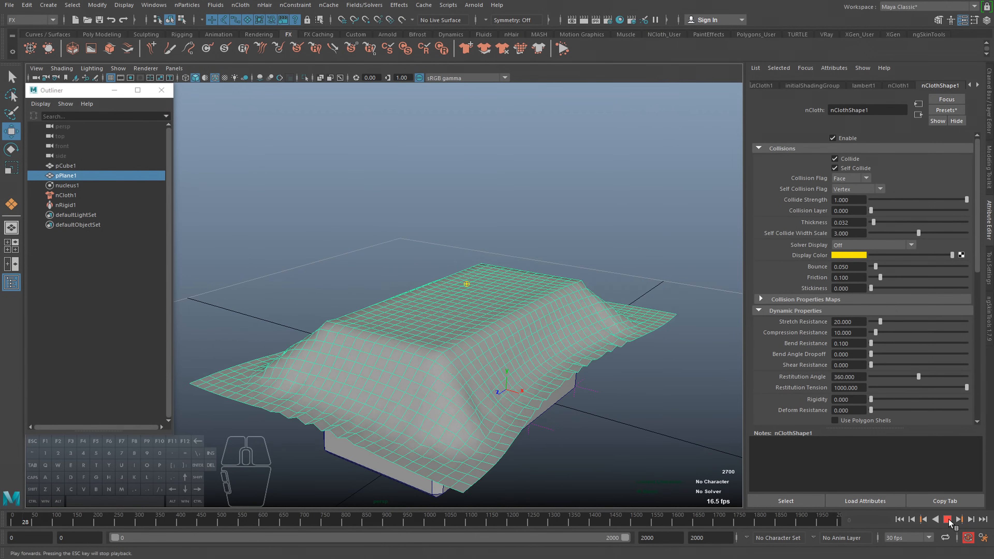
{"action": "left_click", "coordinate": [947, 519]}
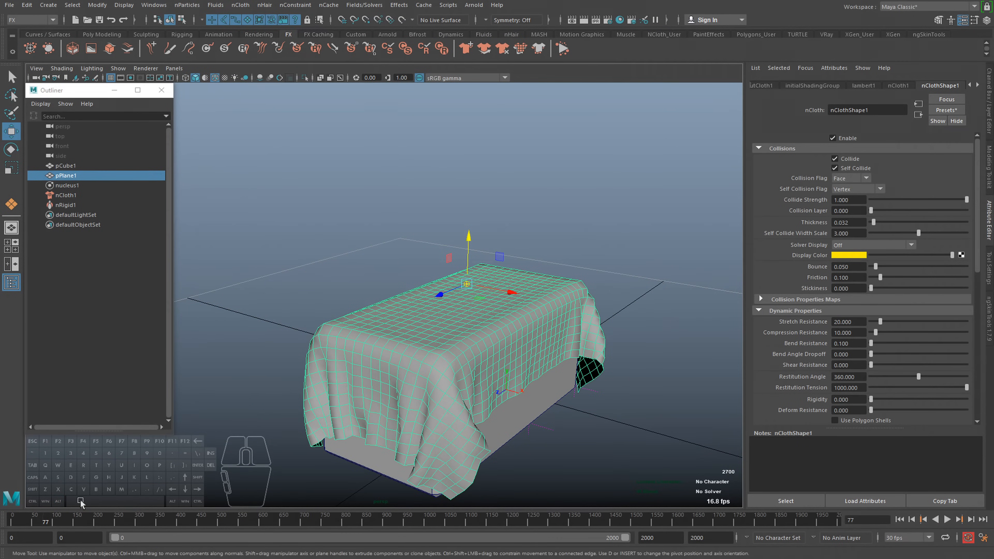
- Set the cloth's Bounce to 0.5 and test the drape by playing the simulation from frame 0
{"action": "left_click", "coordinate": [14, 517]}
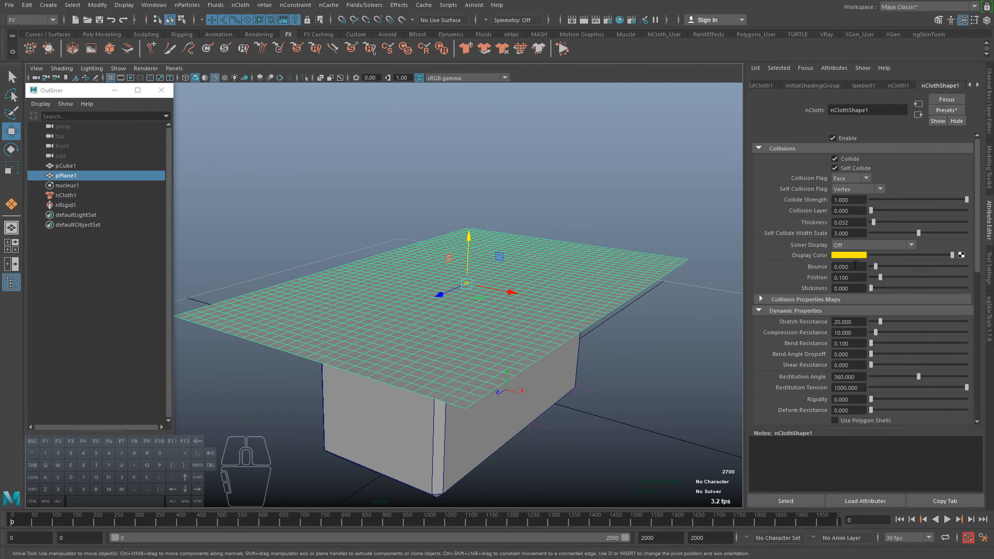
{"action": "type", "text": "0.5"}
{"action": "key", "text": "Return"}
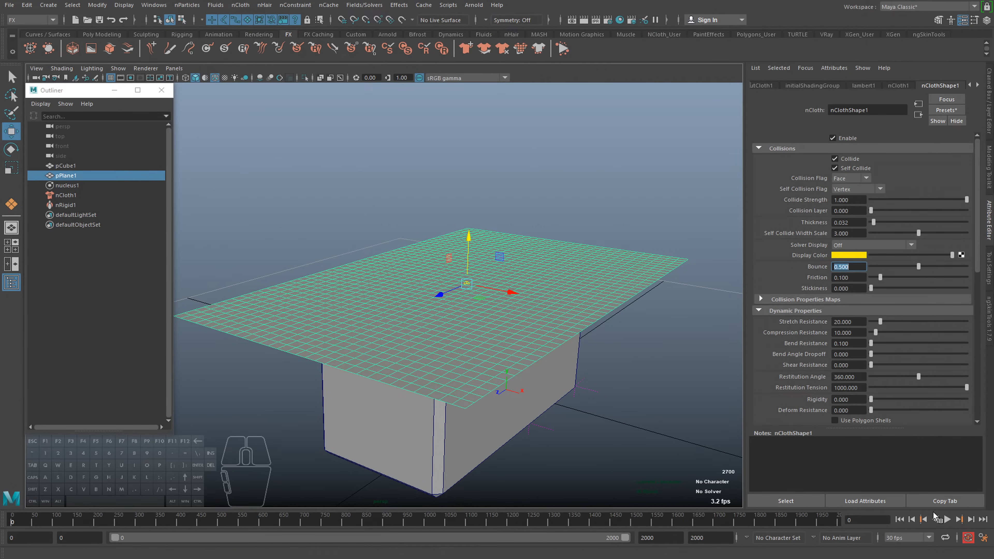
{"action": "left_click", "coordinate": [947, 519]}
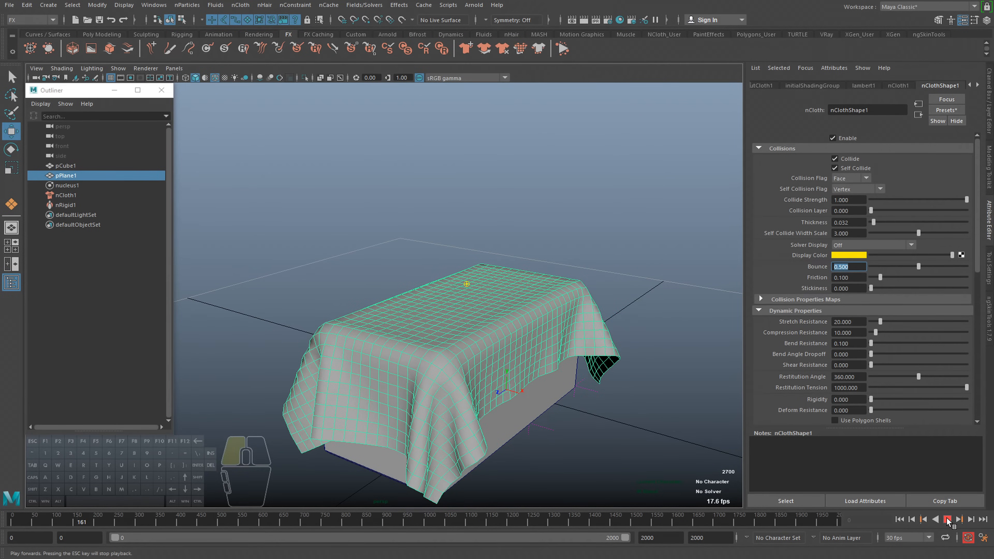
{"action": "left_click", "coordinate": [947, 519]}
- Set the cloth's Bounce to 3, play the simulation from frame 0, and rewind it
{"action": "left_click", "coordinate": [10, 520]}
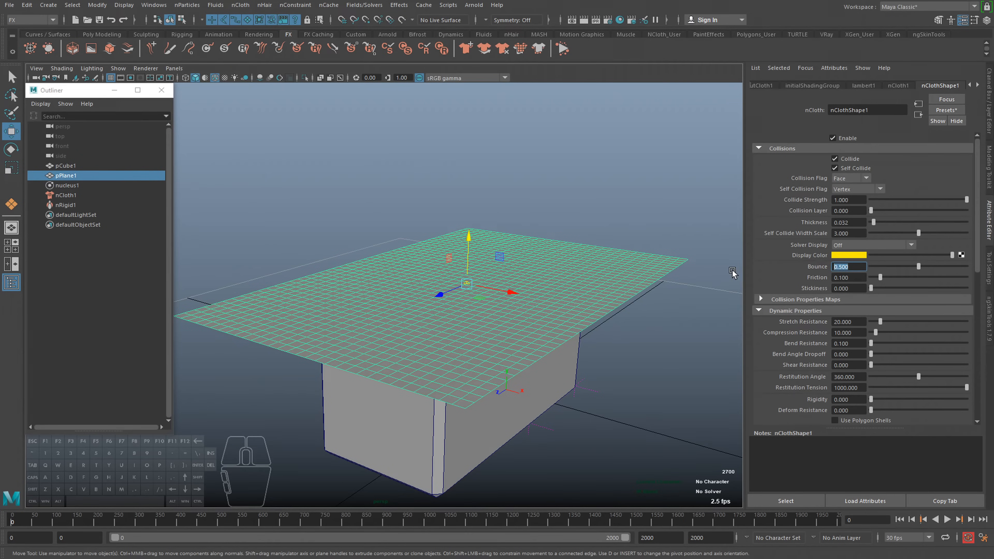
{"action": "left_click", "coordinate": [947, 519]}
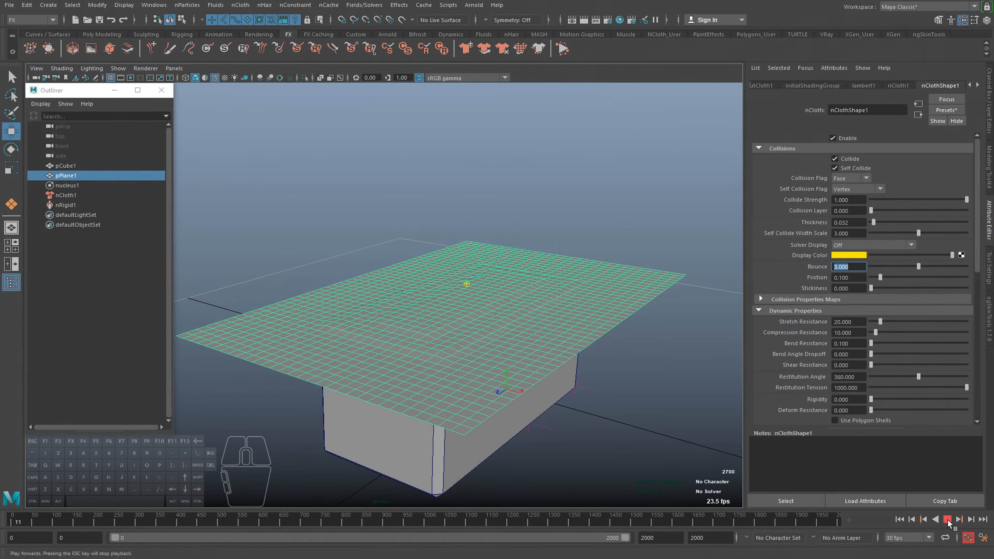
{"action": "left_click", "coordinate": [947, 521]}
{"action": "left_click", "coordinate": [11, 522]}
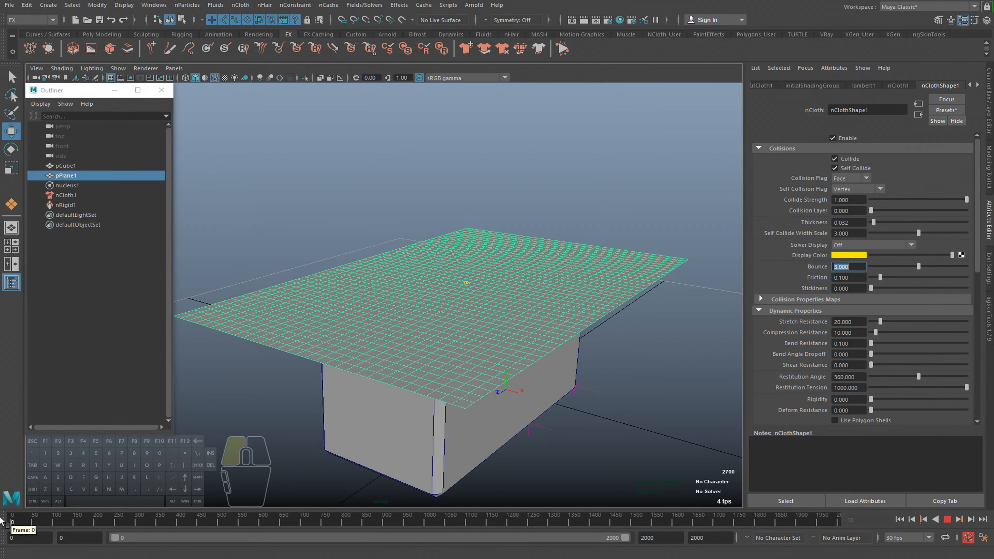
- Set the cloth's Bounce to 1.5, play the simulation to about frame 170, and rewind it to frame 0
{"action": "type", "text": "1.5"}
{"action": "key", "text": "Return"}
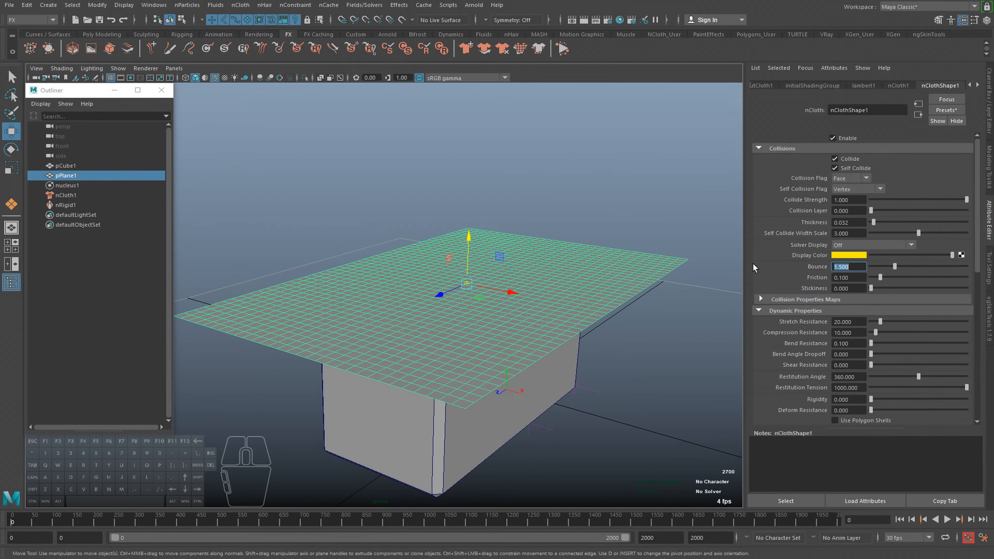
{"action": "left_click", "coordinate": [949, 521]}
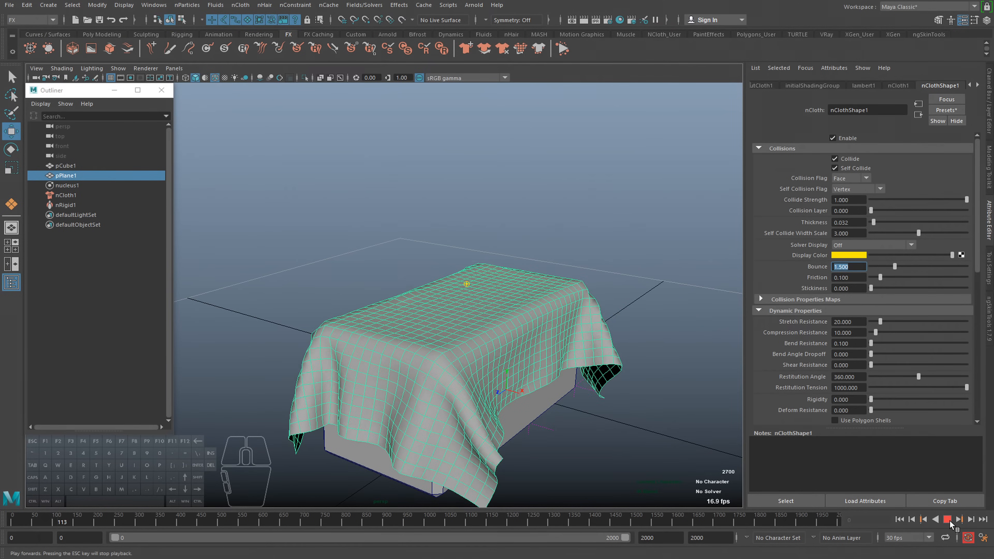
{"action": "left_click", "coordinate": [950, 522]}
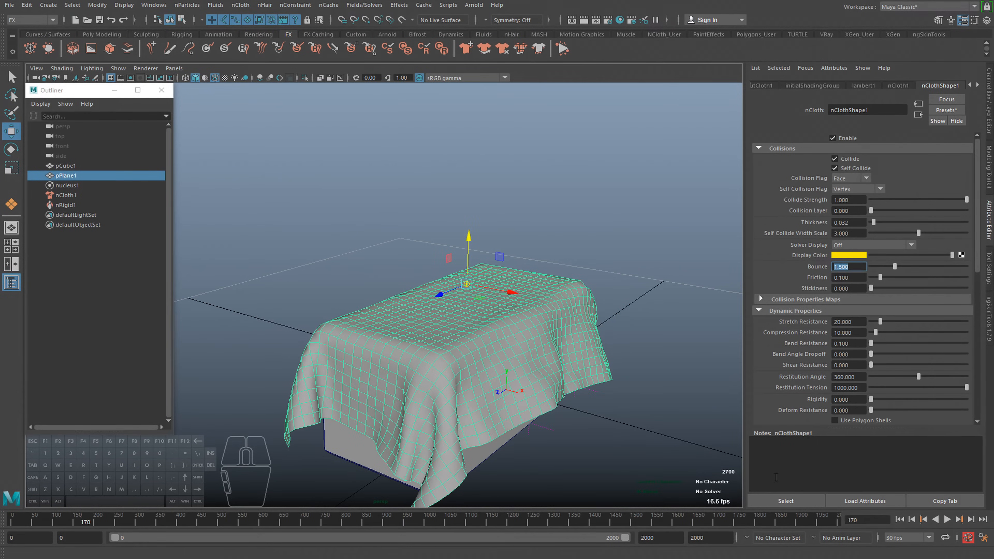
{"action": "key", "text": "alt+shift+v"}
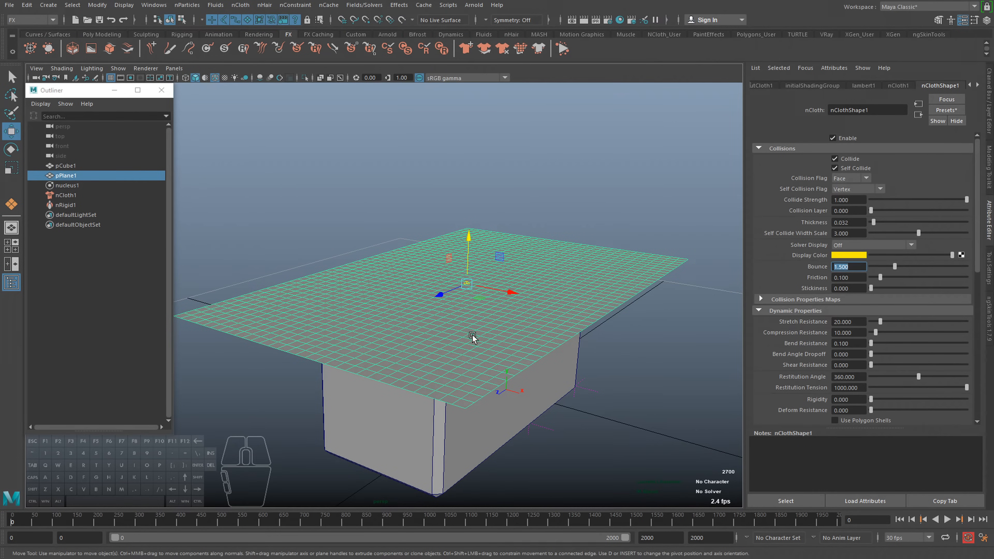
- Set the cloth's Bounce to 1, play the simulation, and return to frame 0
{"action": "left_click_drag", "start_coordinate": [866, 269], "coordinate": [774, 267]}
{"action": "type", "text": "1"}
{"action": "key", "text": "Return"}
{"action": "left_click", "coordinate": [947, 520]}
{"action": "left_click", "coordinate": [951, 519]}
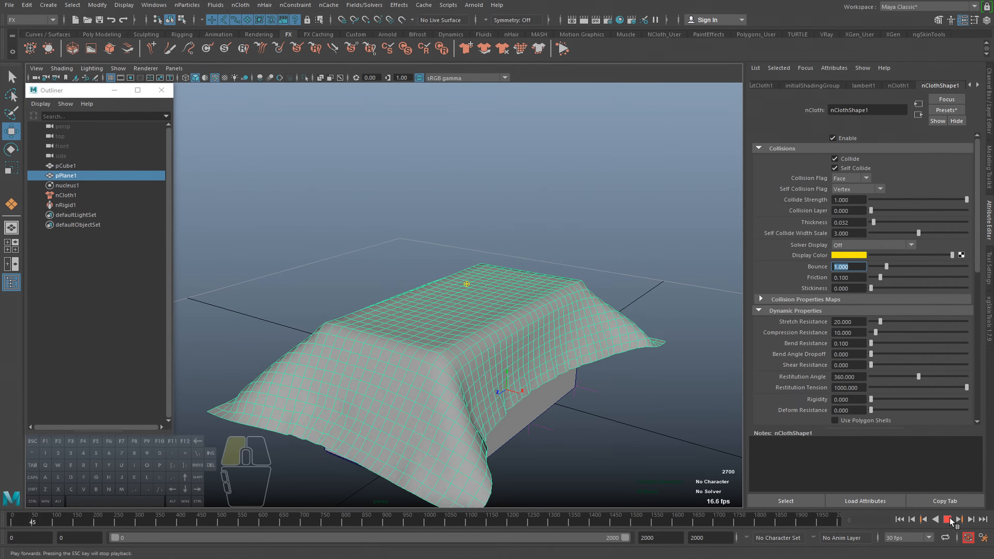
{"action": "left_click", "coordinate": [10, 521]}
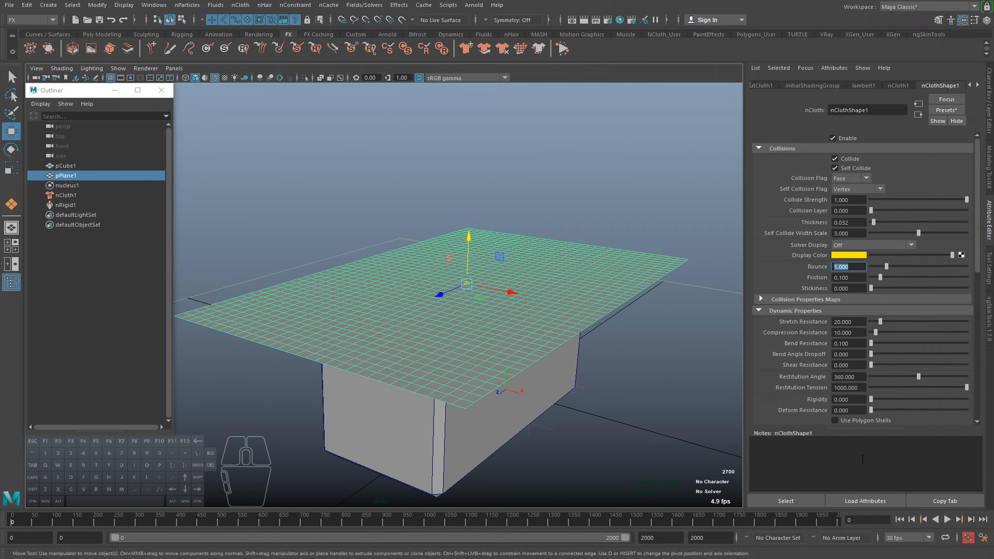
- Replay the drape twice from frame 0 to examine how the cloth rebounds off the box, rewinding after each run
{"action": "left_click_drag", "start_coordinate": [488, 438], "coordinate": [489, 415], "text": "alt"}
{"action": "left_click", "coordinate": [947, 519]}
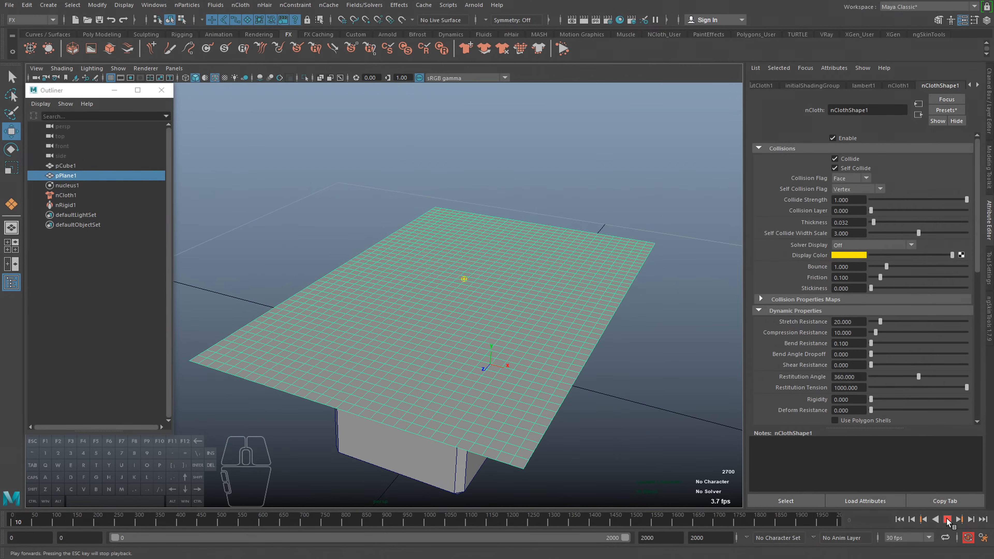
{"action": "left_click_drag", "start_coordinate": [508, 372], "coordinate": [512, 339], "text": "alt"}
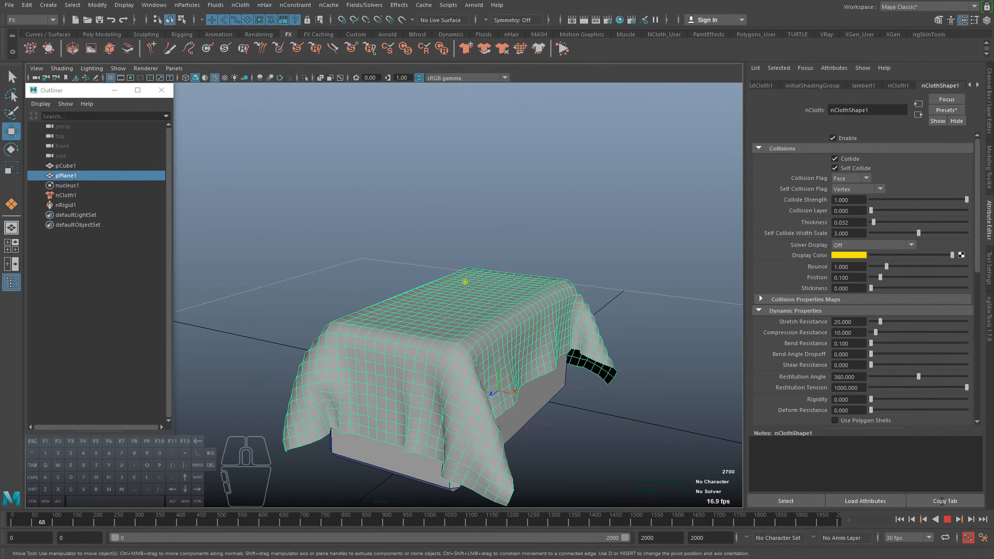
{"action": "left_click", "coordinate": [947, 520]}
{"action": "key", "text": "alt+shift+v"}
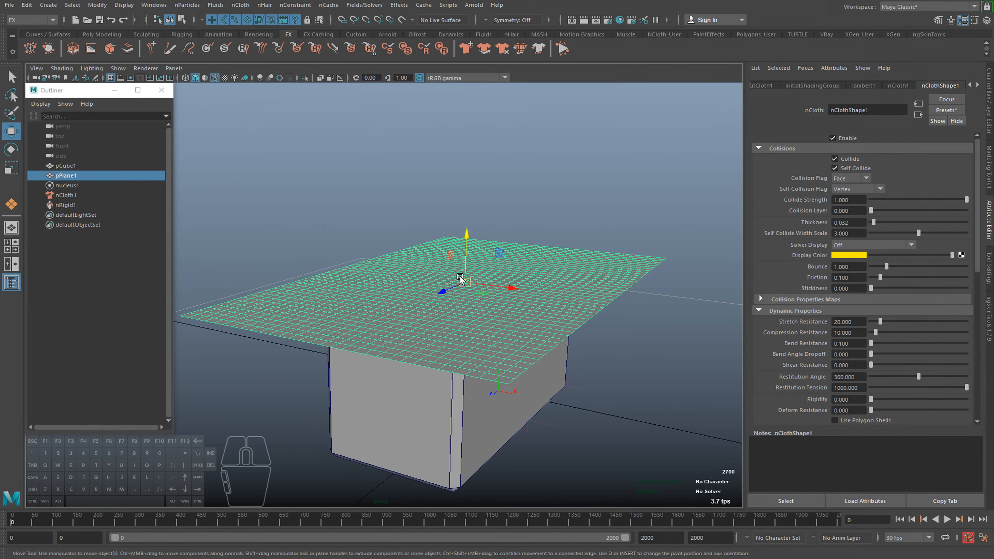
{"action": "key", "text": "q"}
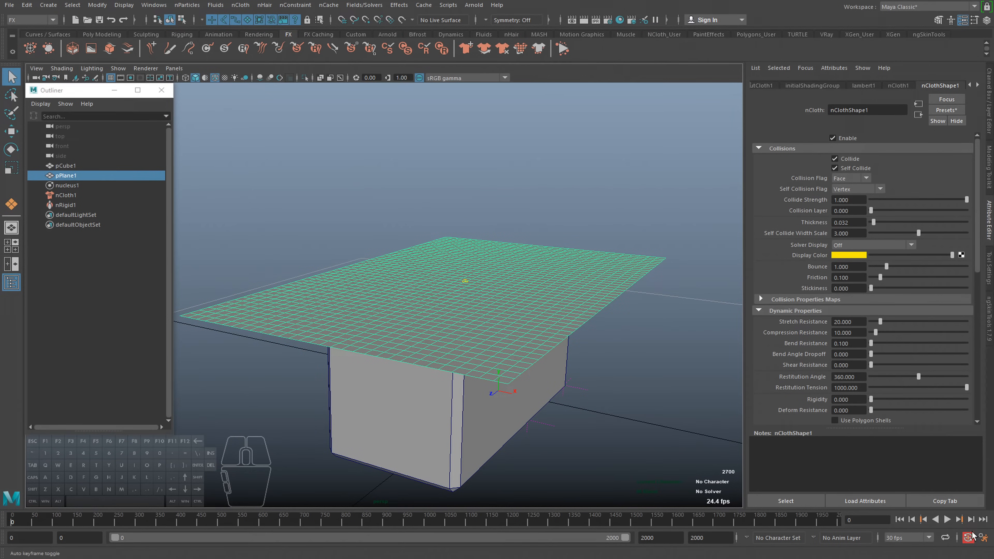
{"action": "left_click", "coordinate": [947, 519]}
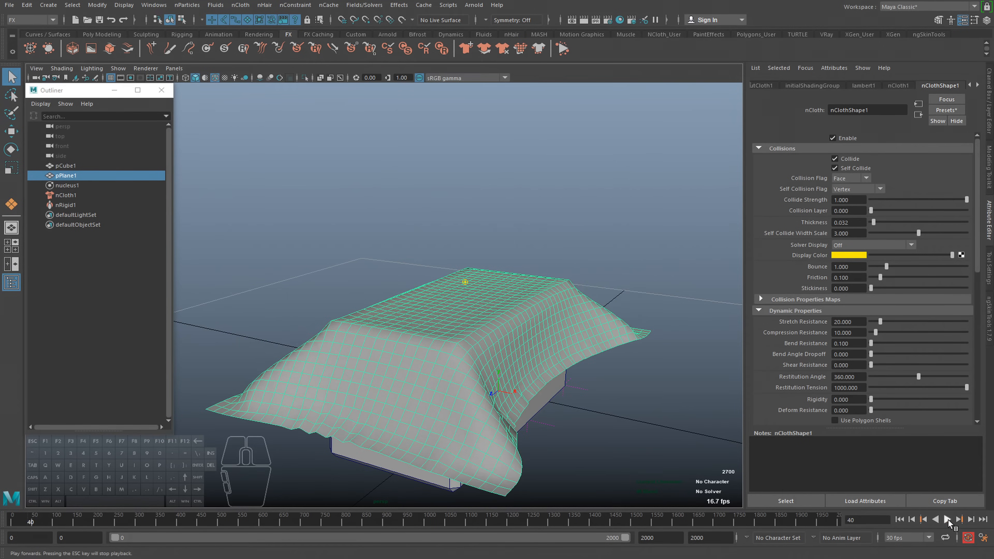
{"action": "left_click", "coordinate": [11, 521]}
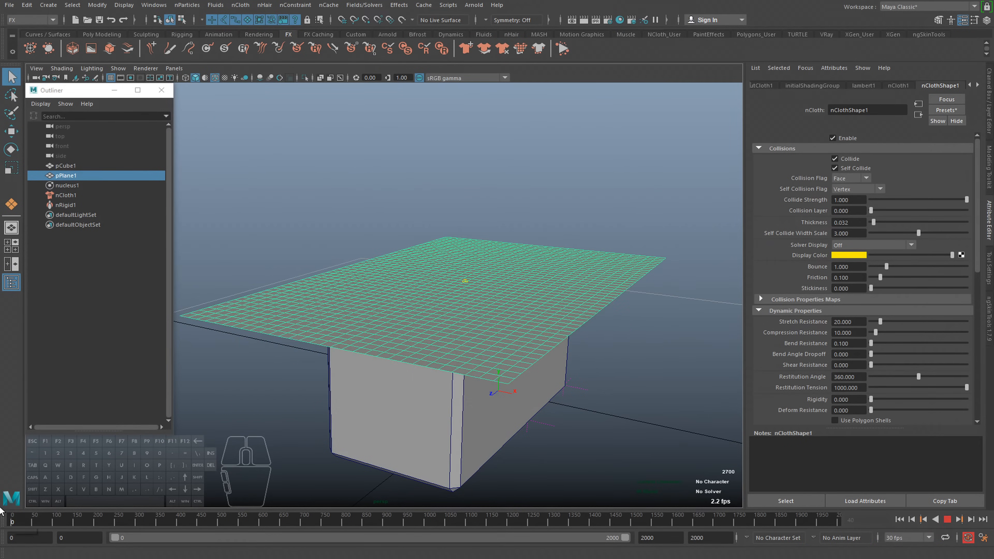
- Set Bounce to 0 and Stickiness to 1, then play the simulation to about frame 134 and rewind it
{"action": "left_click", "coordinate": [848, 267]}
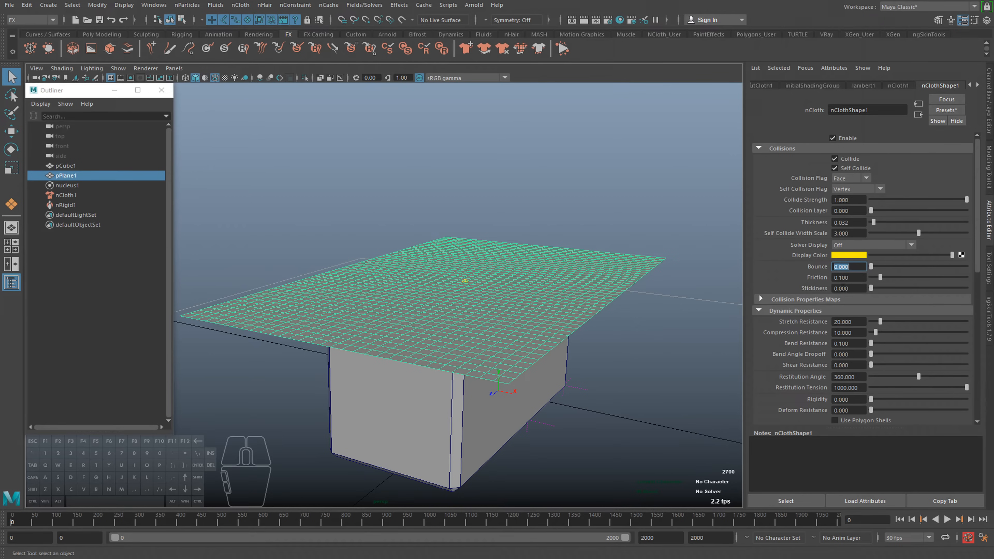
{"action": "left_click", "coordinate": [851, 288]}
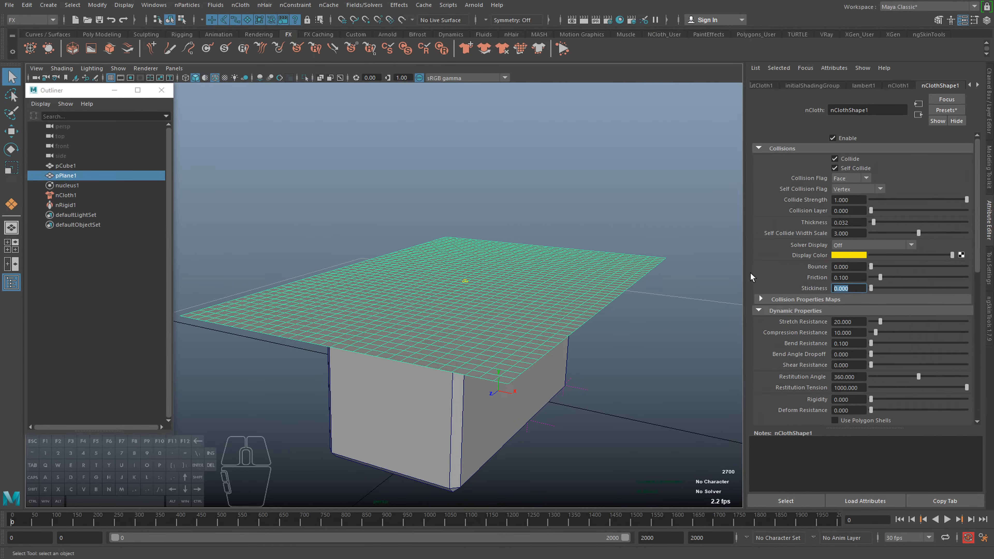
{"action": "left_click", "coordinate": [947, 520]}
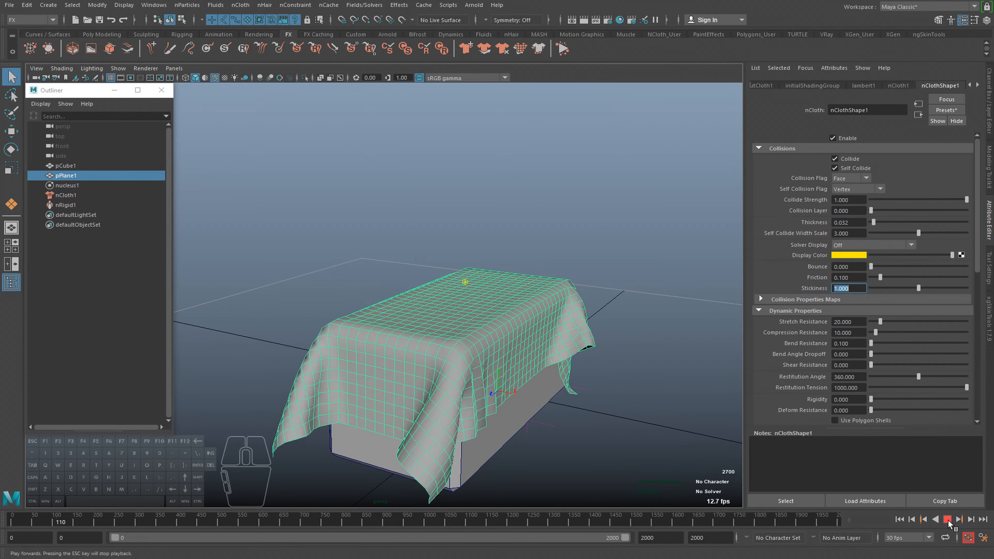
{"action": "left_click", "coordinate": [949, 521]}
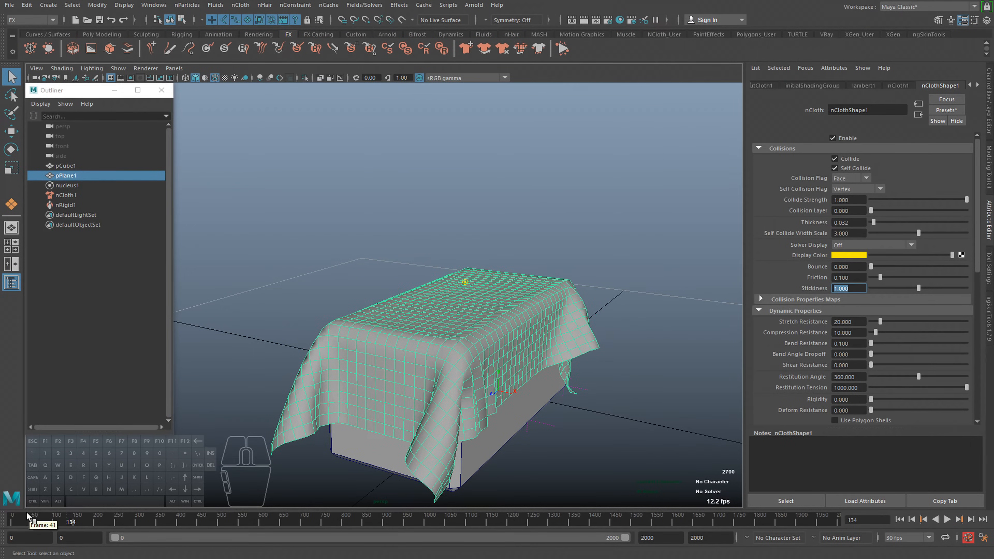
{"action": "left_click", "coordinate": [14, 520]}
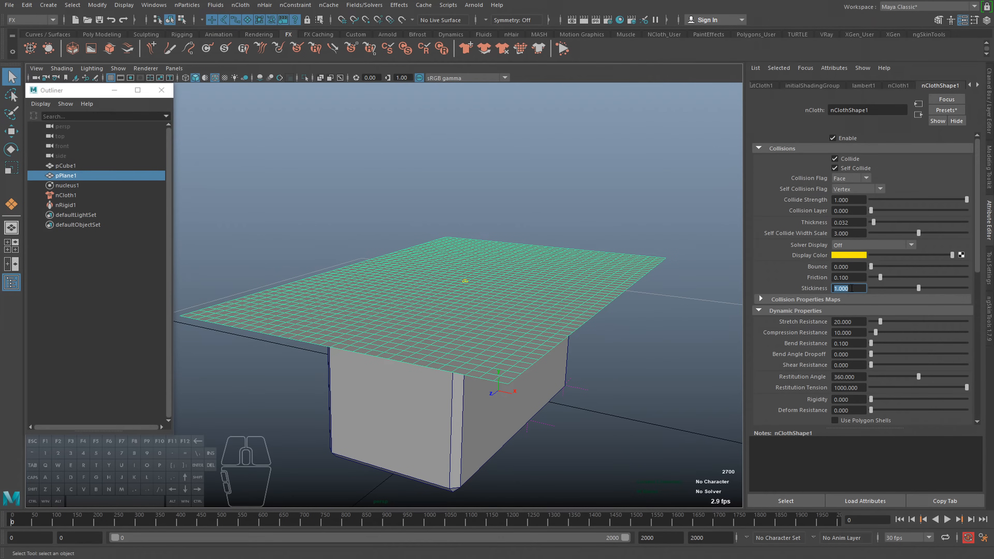
- Collapse the Collisions settings and replace the nCloth's attributes with the tshirt preset
{"action": "left_click", "coordinate": [782, 146]}
{"action": "left_click_drag", "start_coordinate": [575, 260], "coordinate": [597, 250], "text": "alt"}
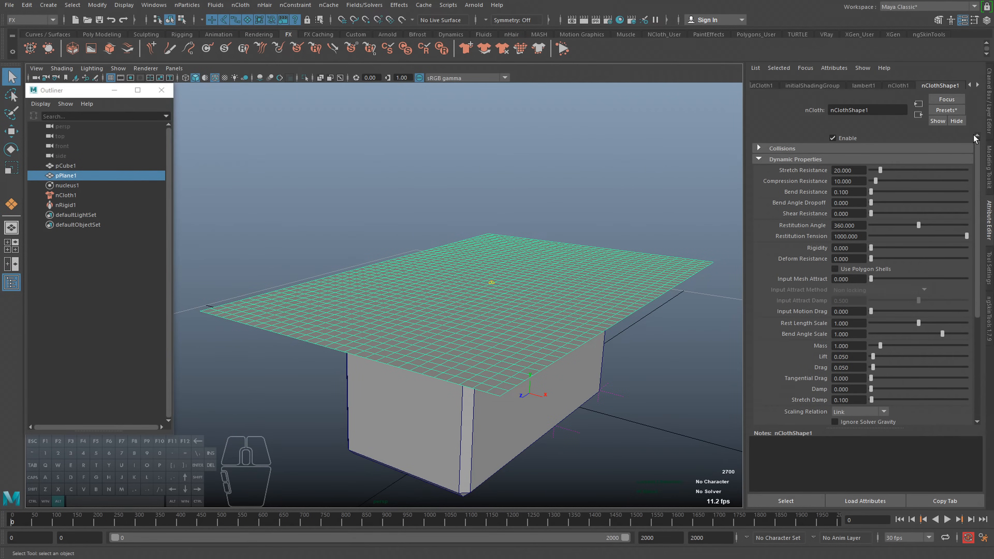
{"action": "left_click", "coordinate": [946, 110]}
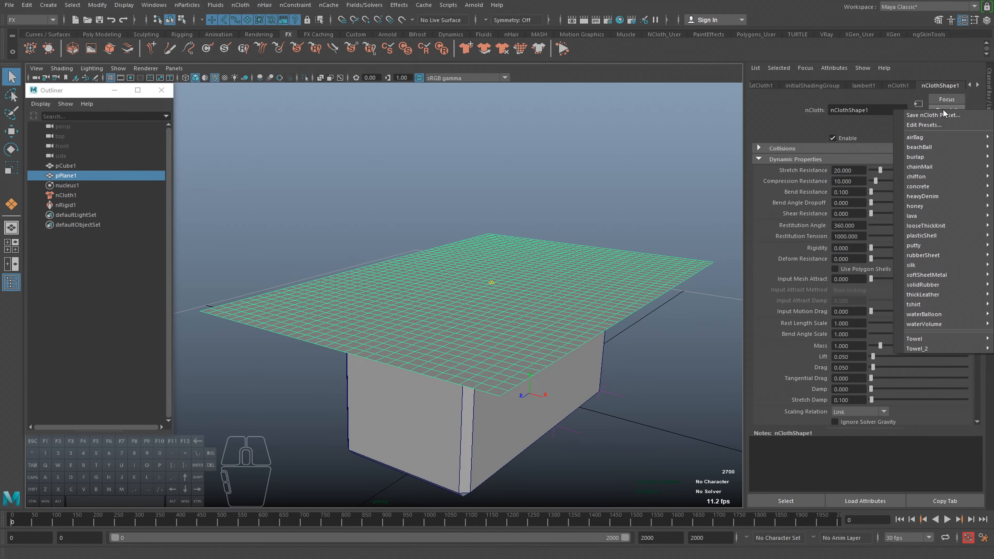
{"action": "mouse_move", "coordinate": [939, 216]}
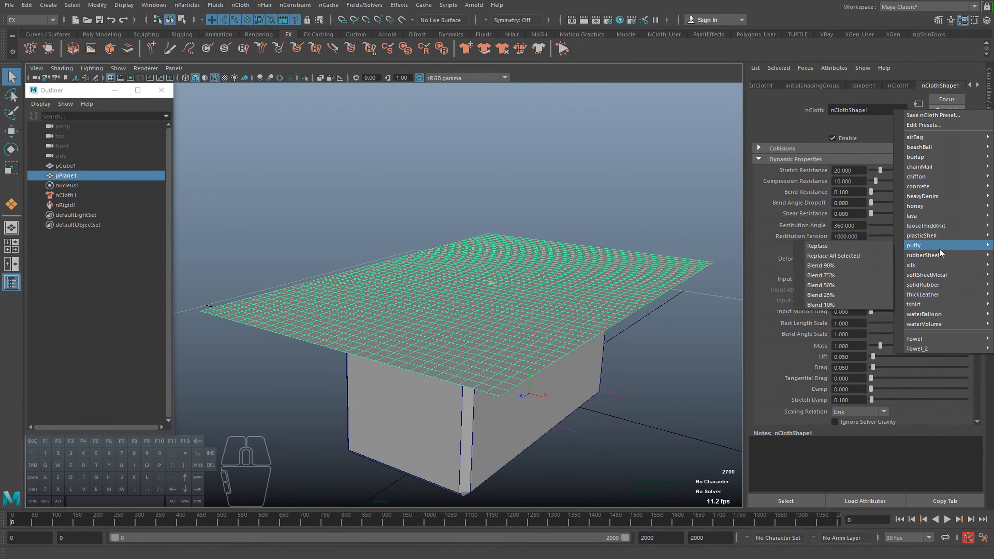
{"action": "mouse_move", "coordinate": [918, 137]}
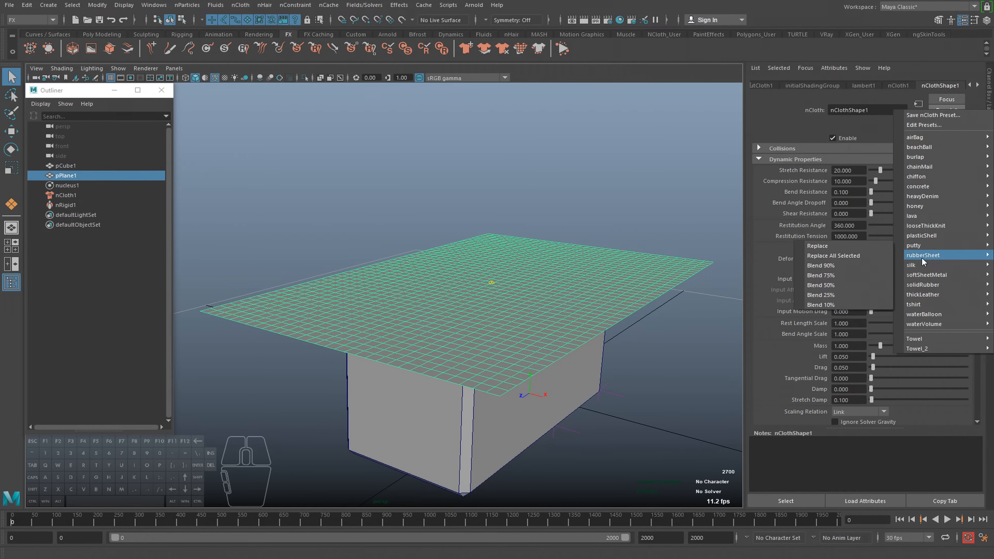
{"action": "mouse_move", "coordinate": [921, 306]}
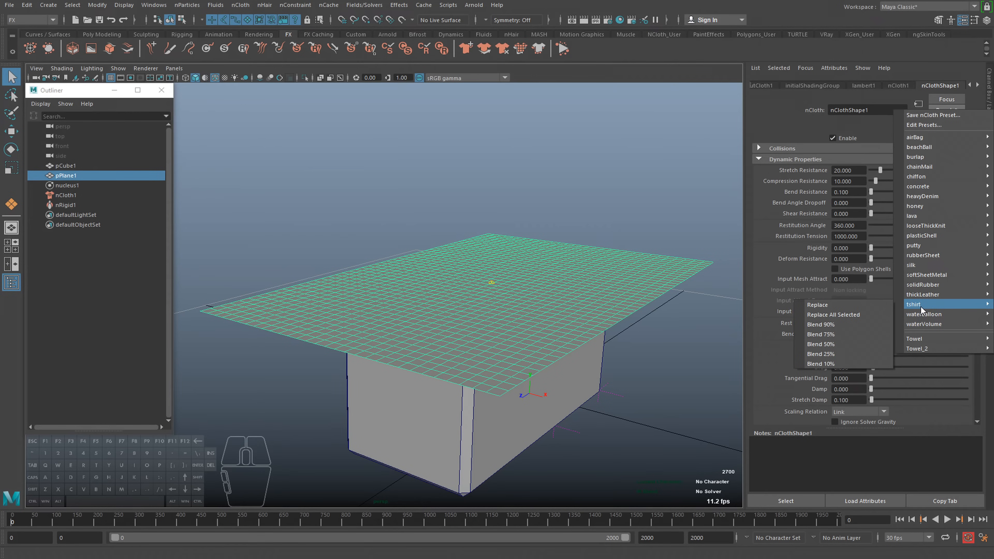
{"action": "left_click", "coordinate": [866, 305]}
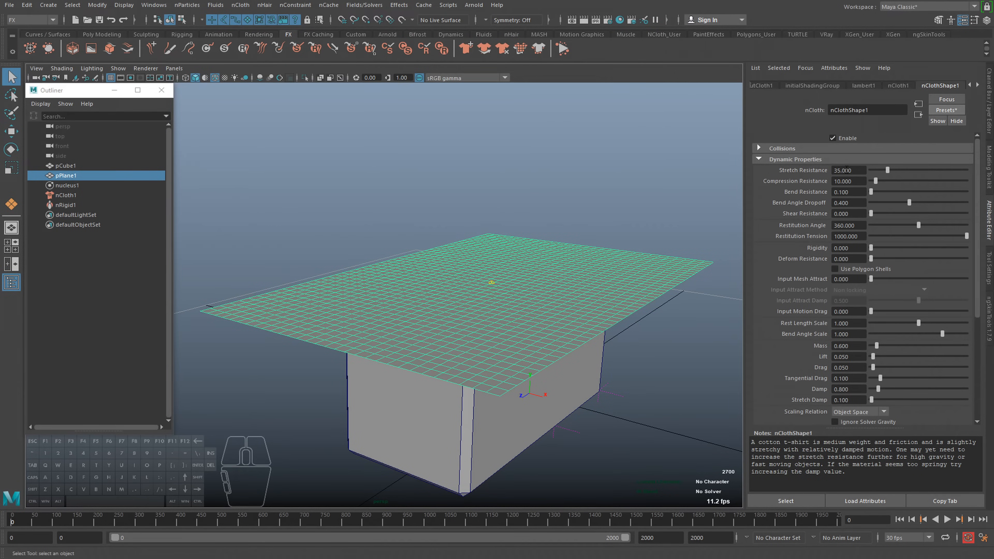
- Play the simulation with the tshirt preset, examine the drape around the box, and rewind to frame 0
{"action": "middle_click_drag", "start_coordinate": [550, 407], "coordinate": [557, 409], "text": "alt"}
{"action": "key", "text": "alt+v"}
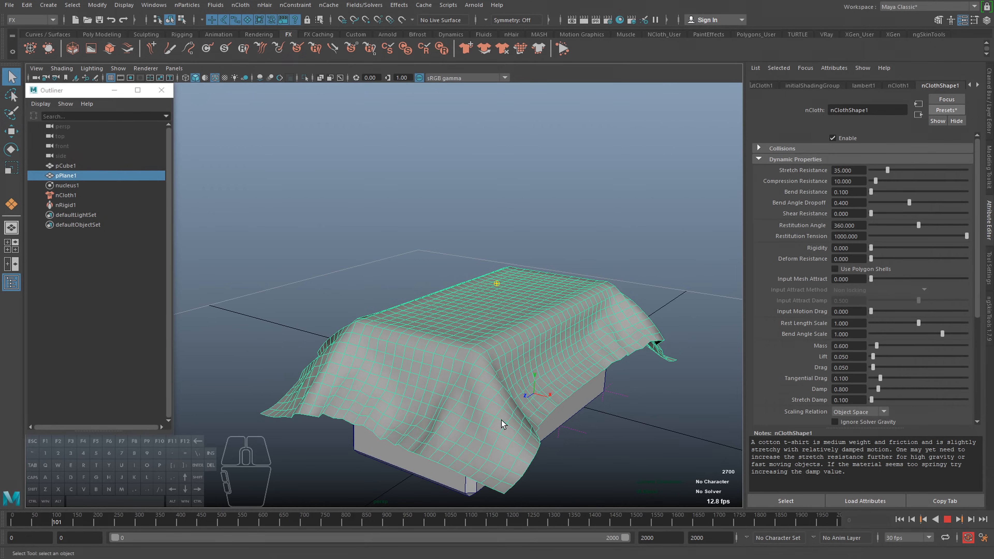
{"action": "middle_click_drag", "start_coordinate": [522, 397], "coordinate": [510, 357], "text": "alt"}
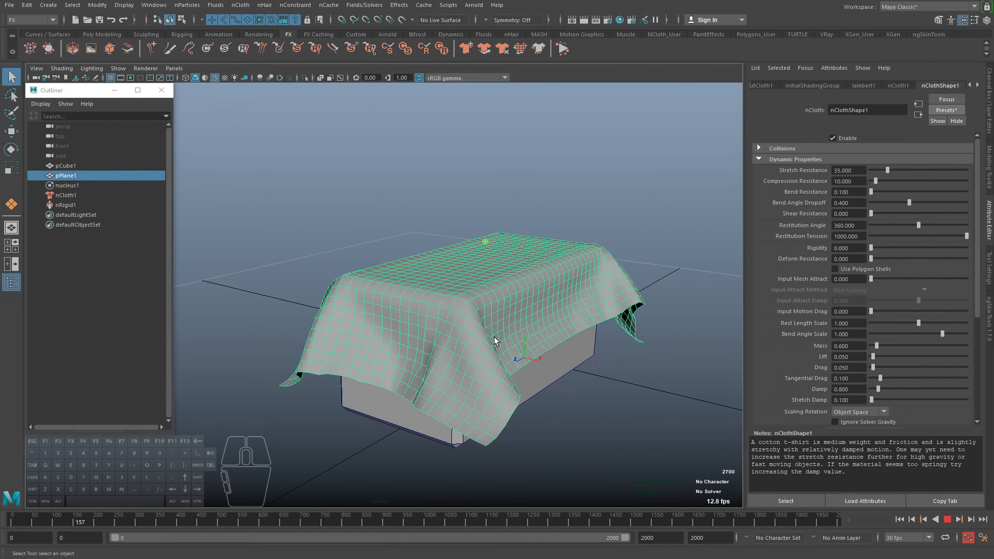
{"action": "left_click_drag", "start_coordinate": [441, 395], "coordinate": [473, 395], "text": "alt"}
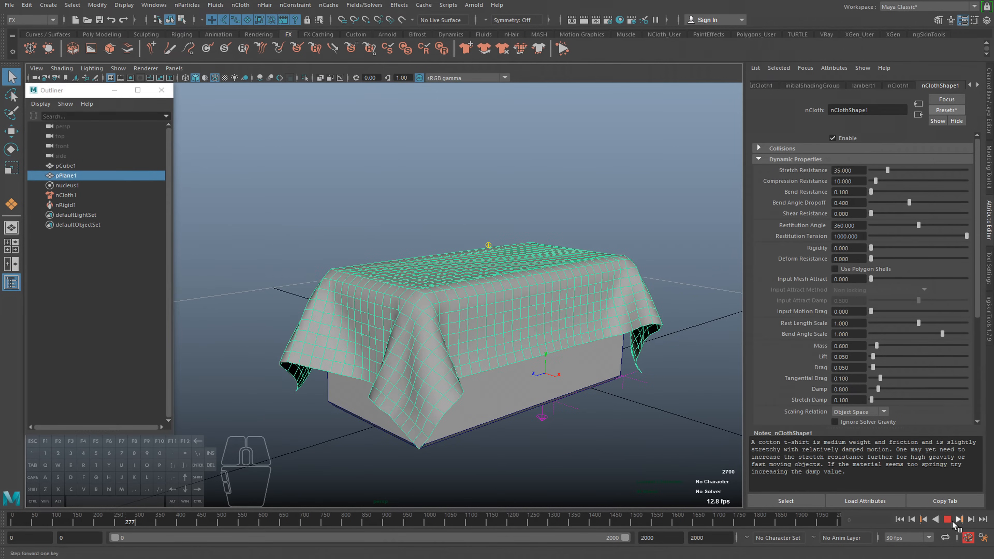
{"action": "key", "text": "Escape"}
{"action": "mouse_move", "coordinate": [71, 520]}
{"action": "left_mouse_down"}
{"action": "mouse_move", "coordinate": [113, 521]}
{"action": "mouse_move", "coordinate": [8, 508]}
{"action": "left_mouse_up"}
- Replay the tshirt drape from a lower viewpoint to about frame 177 and return to frame 0
{"action": "mouse_move", "coordinate": [473, 346]}
{"action": "left_mouse_down", "text": "alt"}
{"action": "mouse_move", "coordinate": [444, 351]}
{"action": "mouse_move", "coordinate": [457, 354]}
{"action": "left_mouse_up", "text": "alt"}
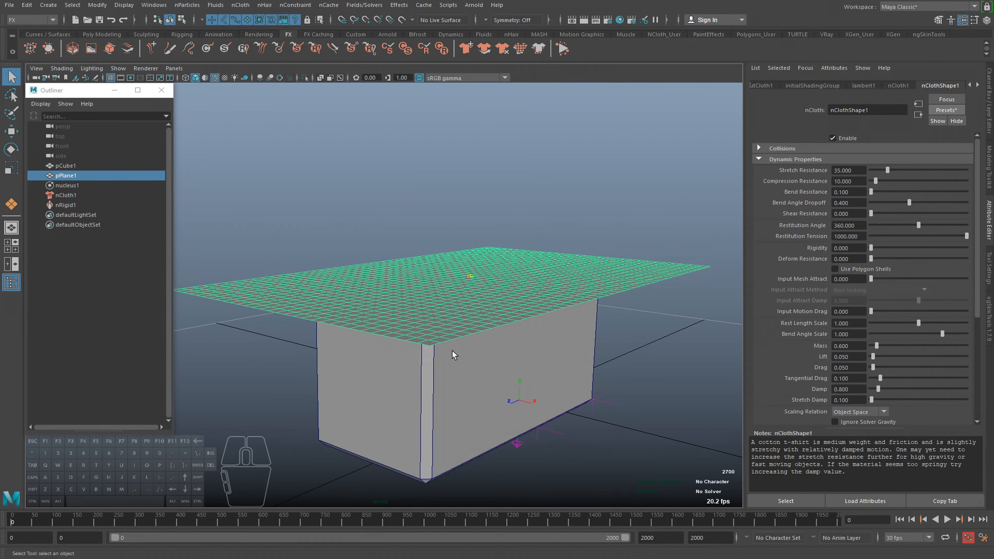
{"action": "middle_click_drag", "start_coordinate": [501, 355], "coordinate": [505, 365], "text": "alt"}
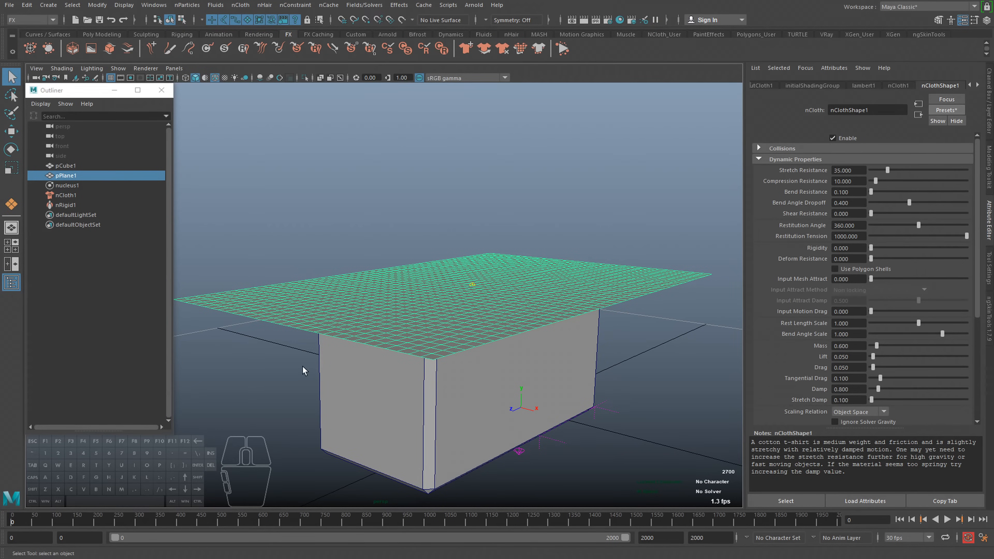
{"action": "left_click", "coordinate": [948, 520]}
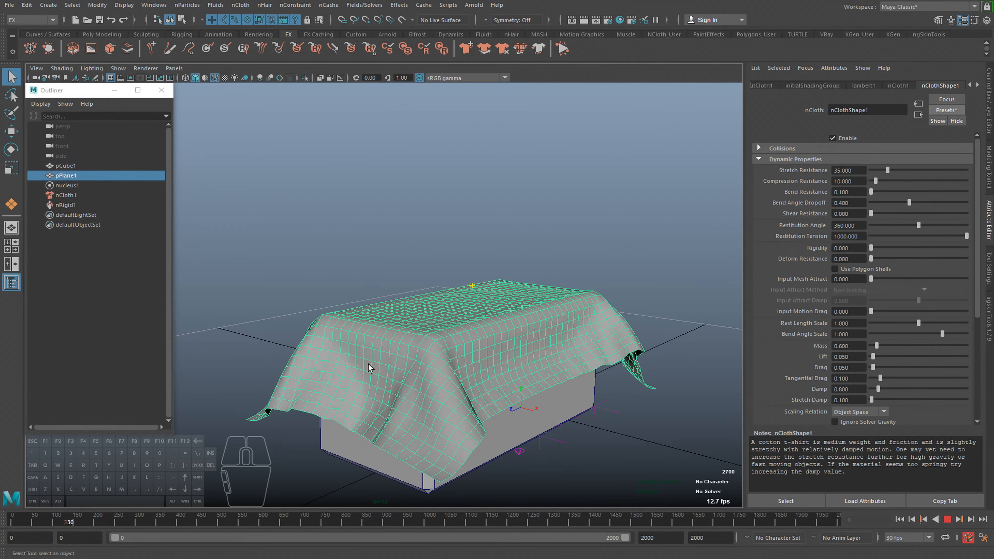
{"action": "key", "text": "Escape"}
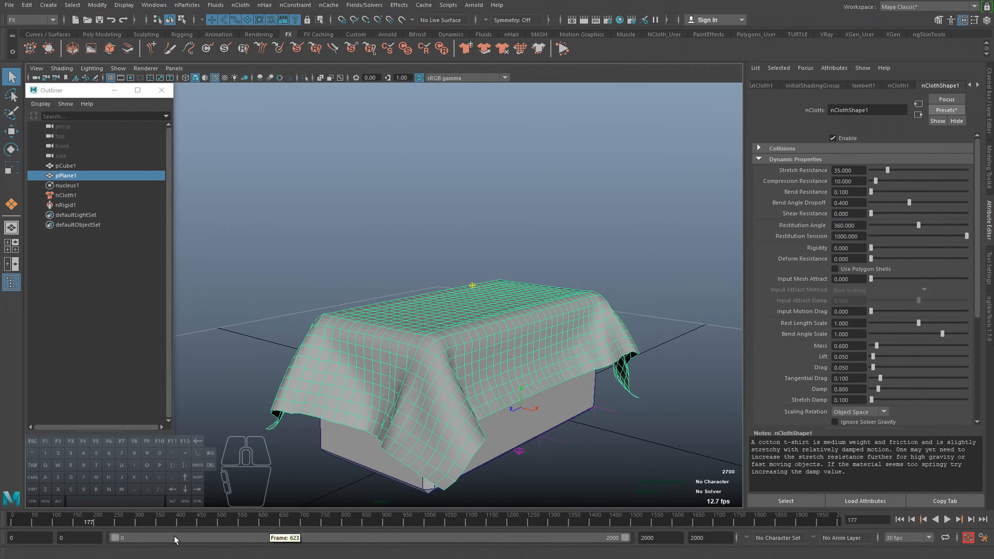
{"action": "left_click", "coordinate": [10, 523]}
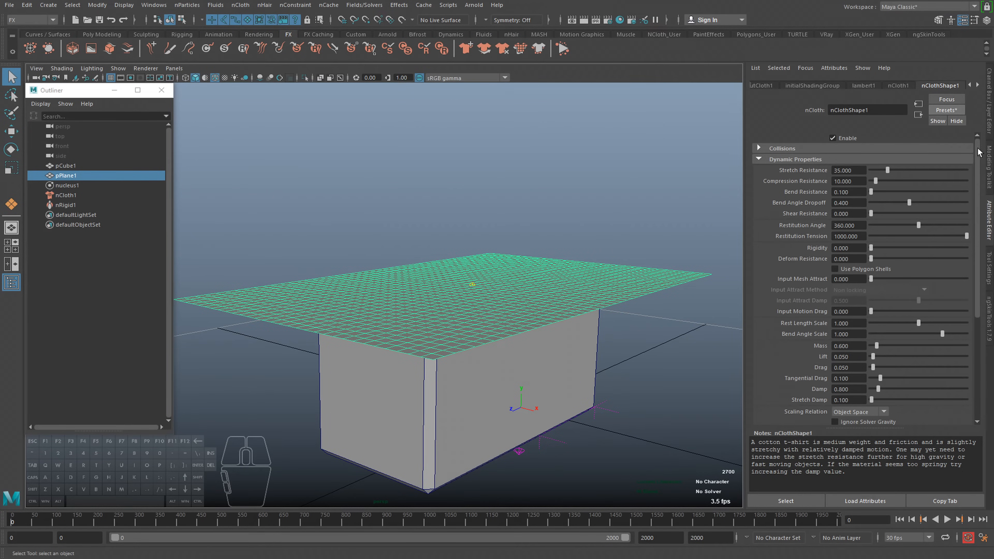
- Set Stretch Resistance to 0.2 and play the simulation, stopping around frame 310
{"action": "left_click", "coordinate": [858, 169]}
{"action": "left_click", "coordinate": [947, 519]}
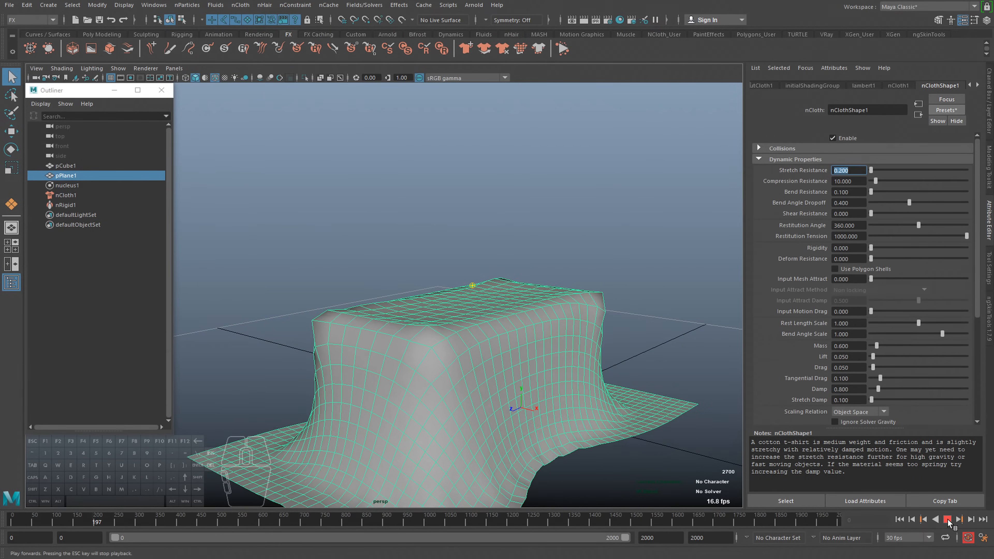
{"action": "left_click_drag", "start_coordinate": [526, 344], "coordinate": [526, 275], "text": "alt"}
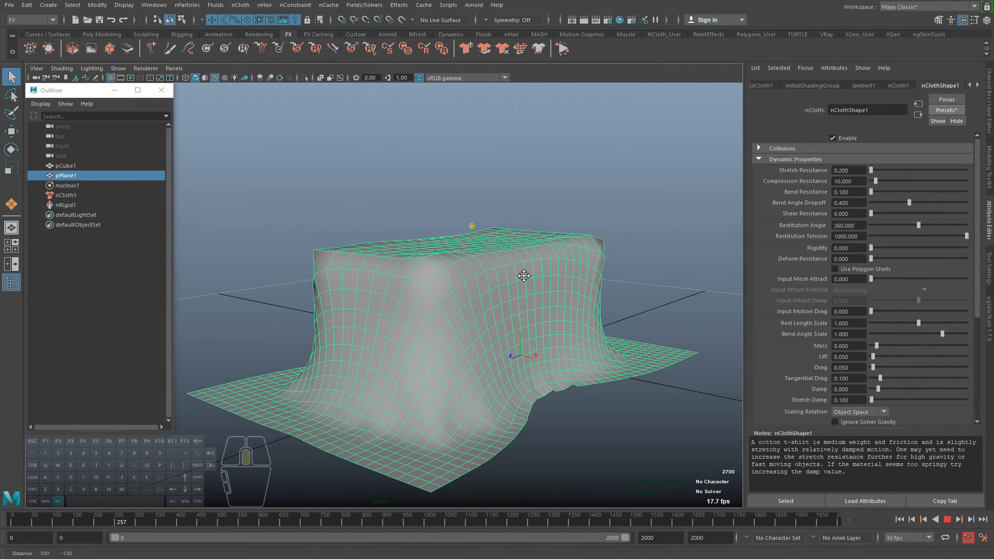
{"action": "left_click", "coordinate": [947, 519]}
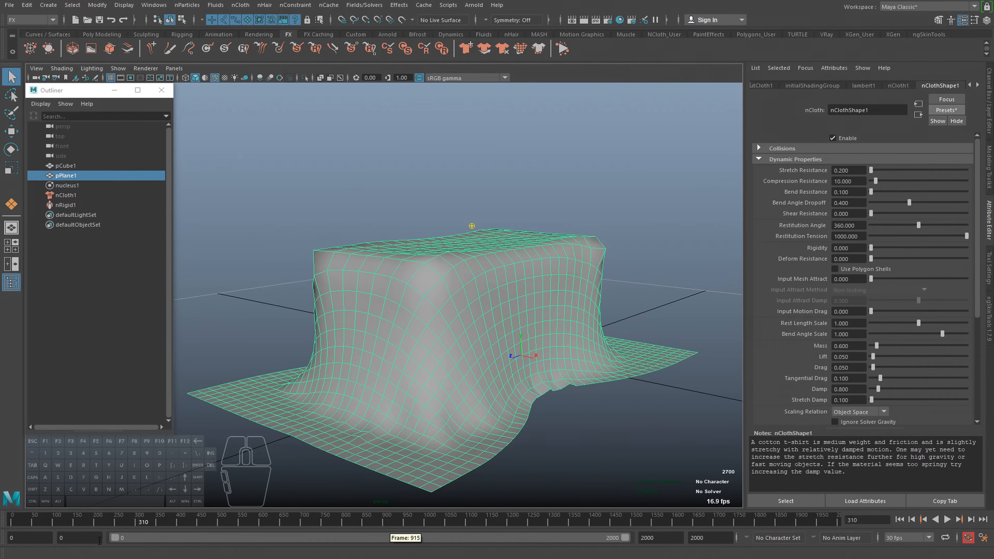
- Rewind to frame 0 and set the cloth's Stretch Resistance to 15
{"action": "left_click", "coordinate": [12, 524]}
{"action": "double_click", "coordinate": [847, 171]}
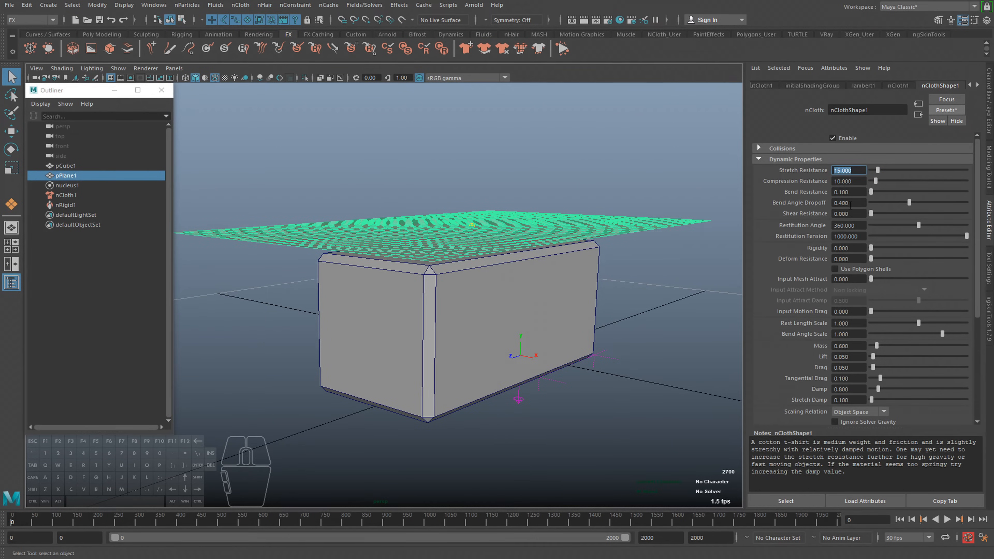
- Set the cloth's Bend Resistance to 0.01 and play the simulation to about frame 249
{"action": "key", "text": "Tab"}
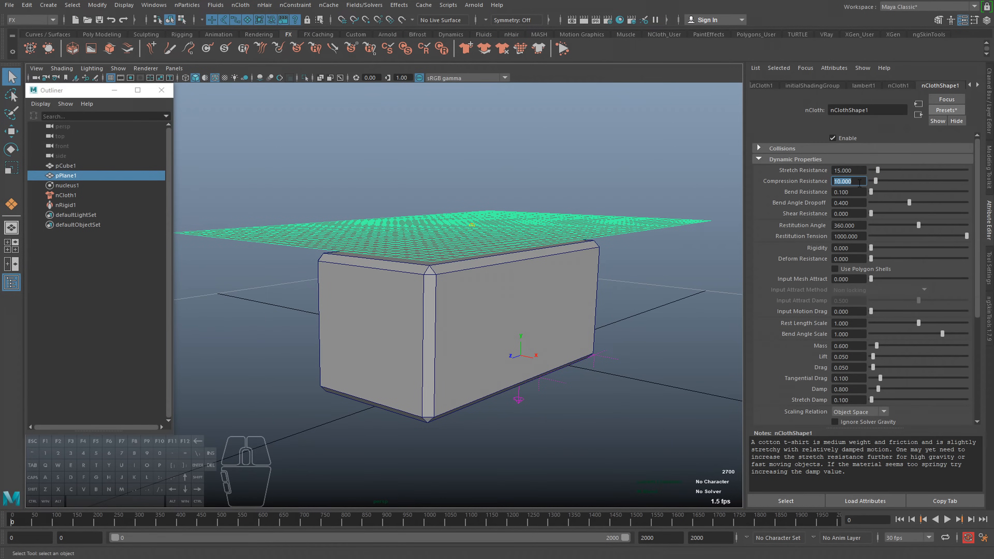
{"action": "left_click", "coordinate": [857, 192]}
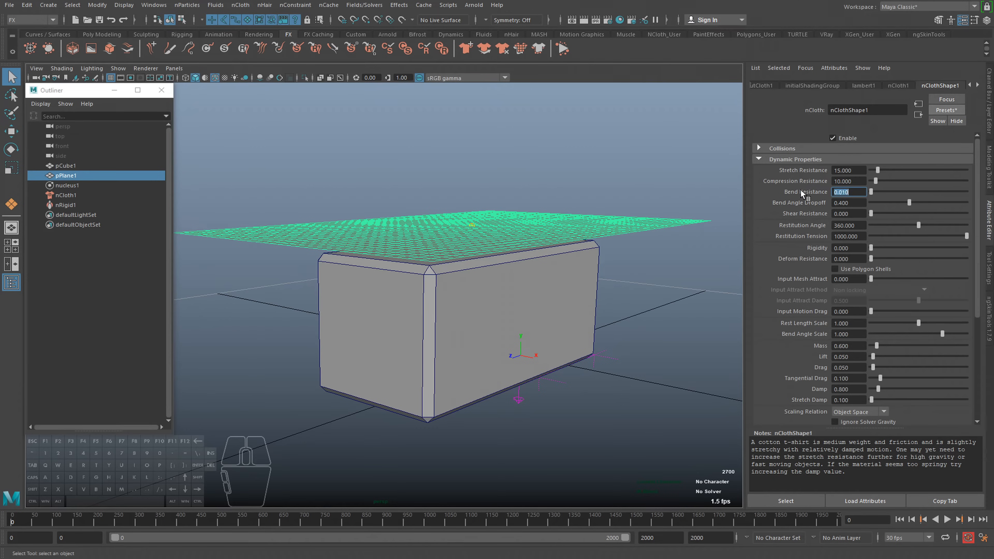
{"action": "left_click", "coordinate": [947, 520]}
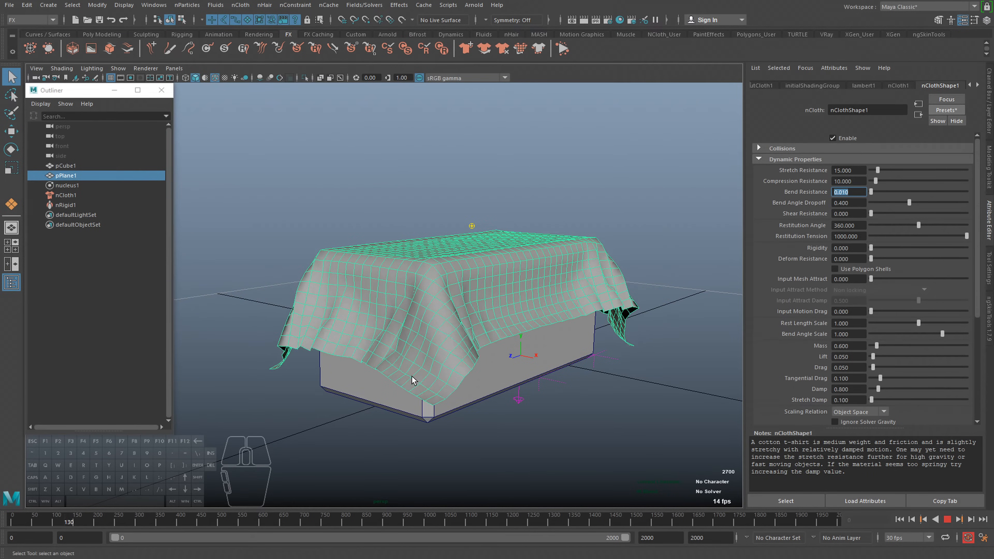
{"action": "left_click", "coordinate": [947, 520]}
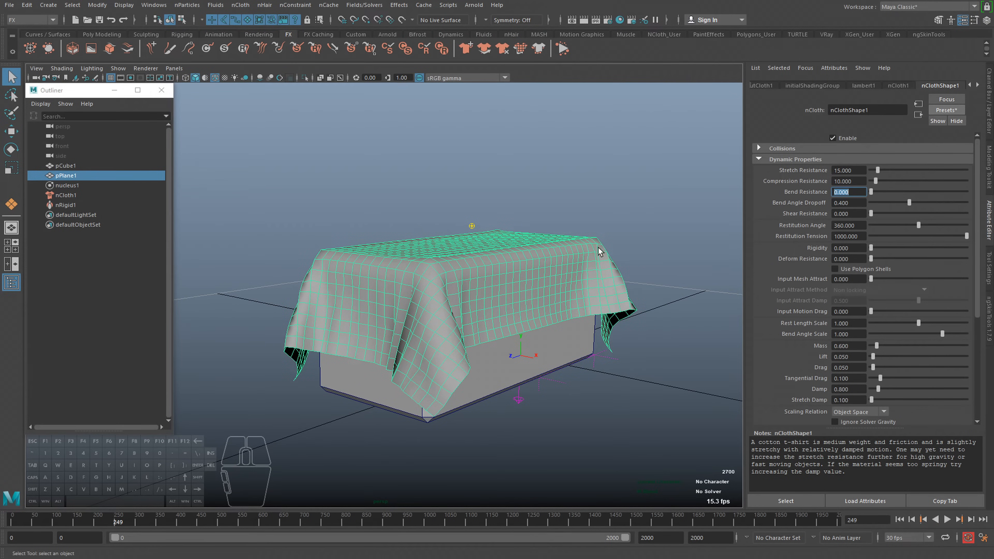
- Set Bend Resistance to 0 and replay the drape from frame 0 to about frame 130
{"action": "left_click", "coordinate": [13, 523]}
{"action": "left_click", "coordinate": [947, 519]}
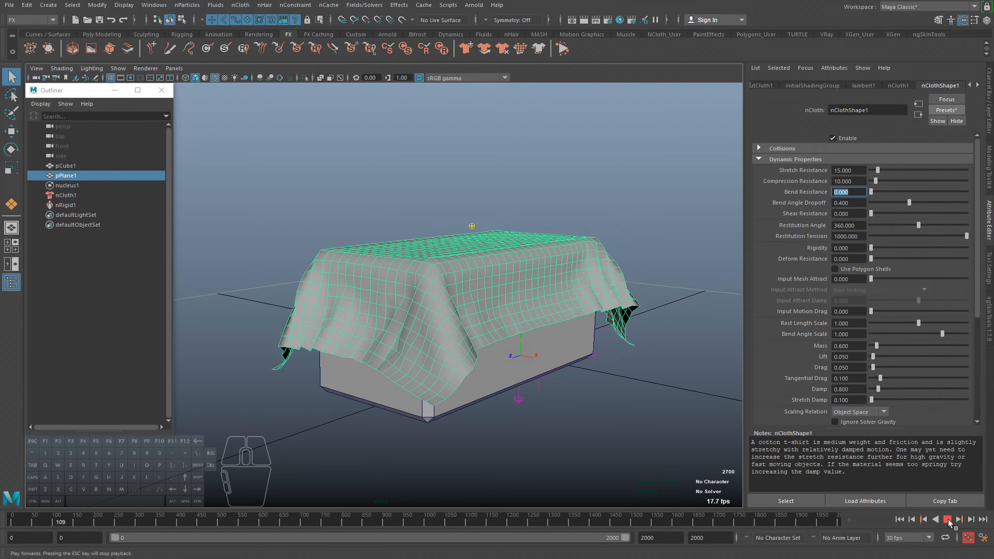
{"action": "left_click", "coordinate": [946, 519]}
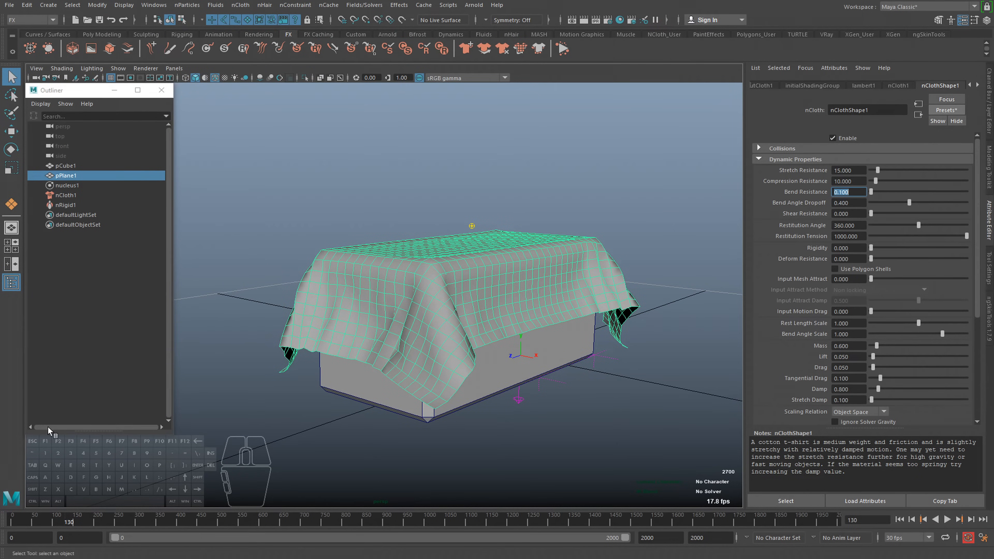
- Restore Bend Resistance to 0.1, rewind to frame 0, and set Rigidity to 1
{"action": "left_click", "coordinate": [5, 517]}
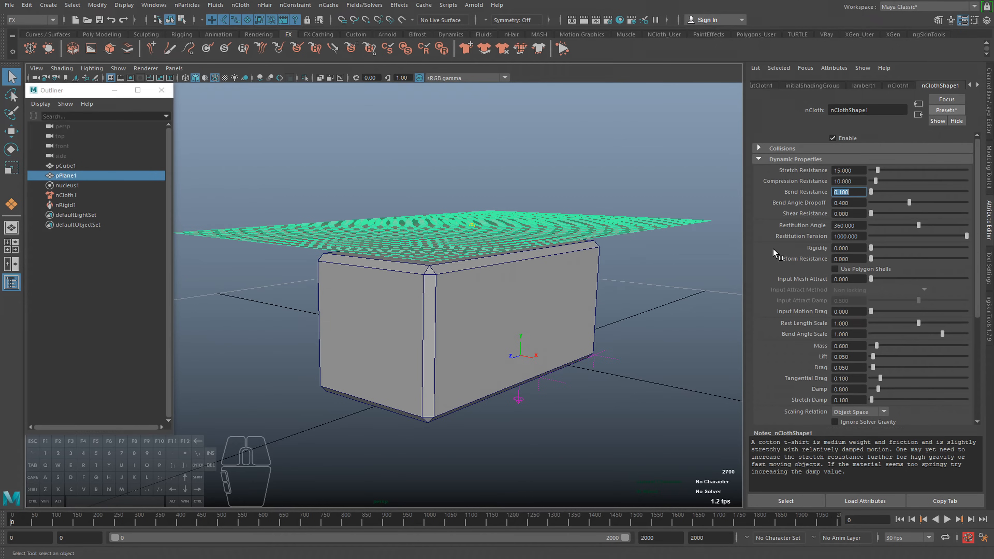
{"action": "left_click", "coordinate": [855, 213]}
{"action": "left_click", "coordinate": [852, 248]}
{"action": "left_click_drag", "start_coordinate": [860, 249], "coordinate": [768, 250]}
{"action": "type", "text": "1"}
{"action": "key", "text": "Return"}
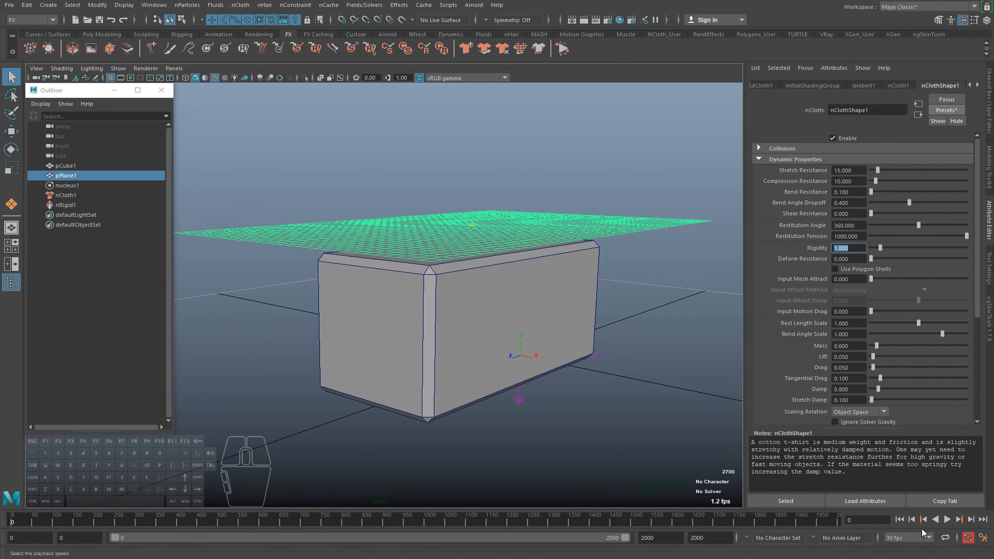
- Play the simulation with the rigid cloth and examine how it settles on the box from a higher viewpoint
{"action": "left_click", "coordinate": [947, 519]}
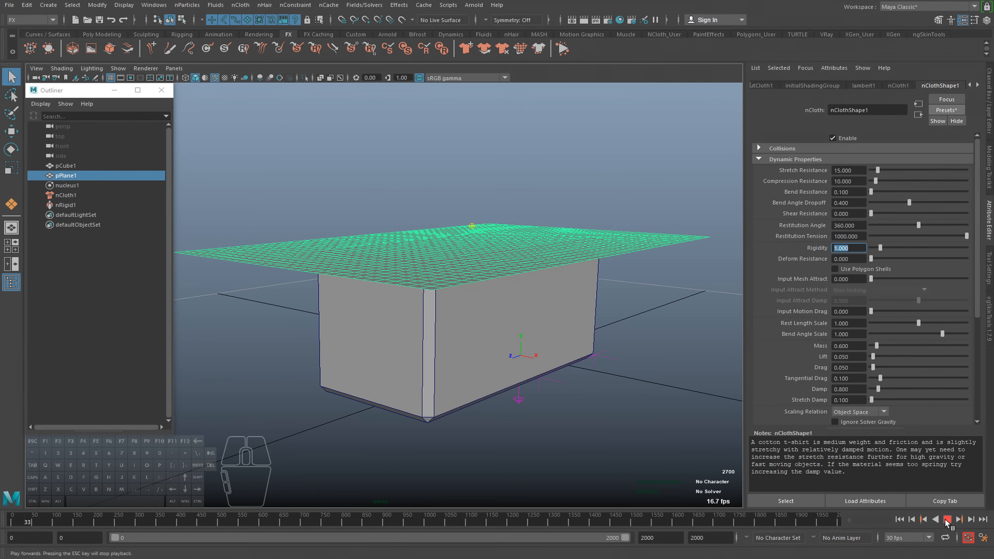
{"action": "left_click_drag", "start_coordinate": [548, 364], "coordinate": [522, 350], "text": "alt"}
{"action": "left_click", "coordinate": [946, 520]}
- Set Stretch Resistance to 50 and rewind the simulation to frame 0
{"action": "left_click_drag", "start_coordinate": [861, 170], "coordinate": [814, 170]}
{"action": "type", "text": "35"}
{"action": "key", "text": "Return"}
{"action": "type", "text": "50"}
{"action": "key", "text": "Return"}
{"action": "left_click", "coordinate": [11, 522]}
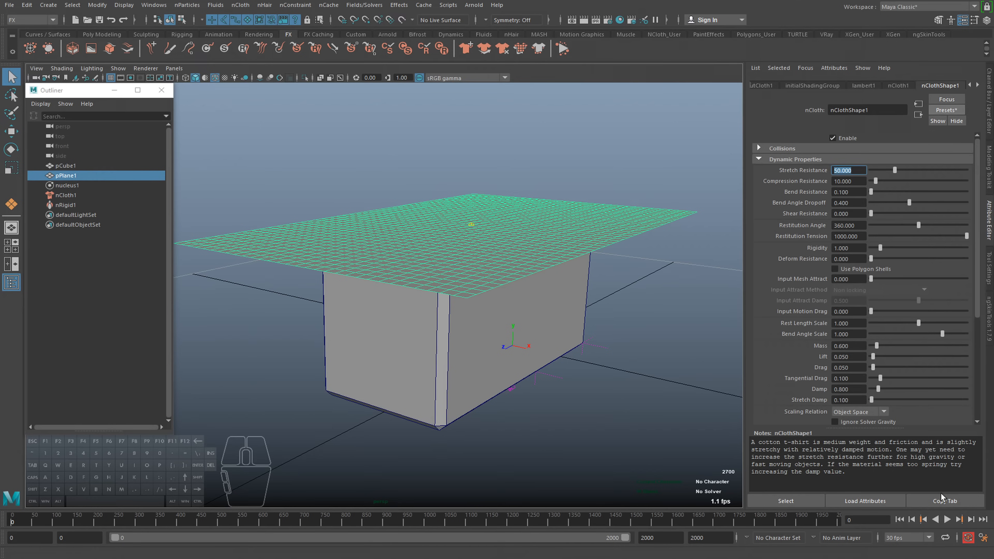
- Play the rigid, stretch-resistant cloth to about frame 161, examine it on the box, and return to frame 0
{"action": "left_click", "coordinate": [947, 520]}
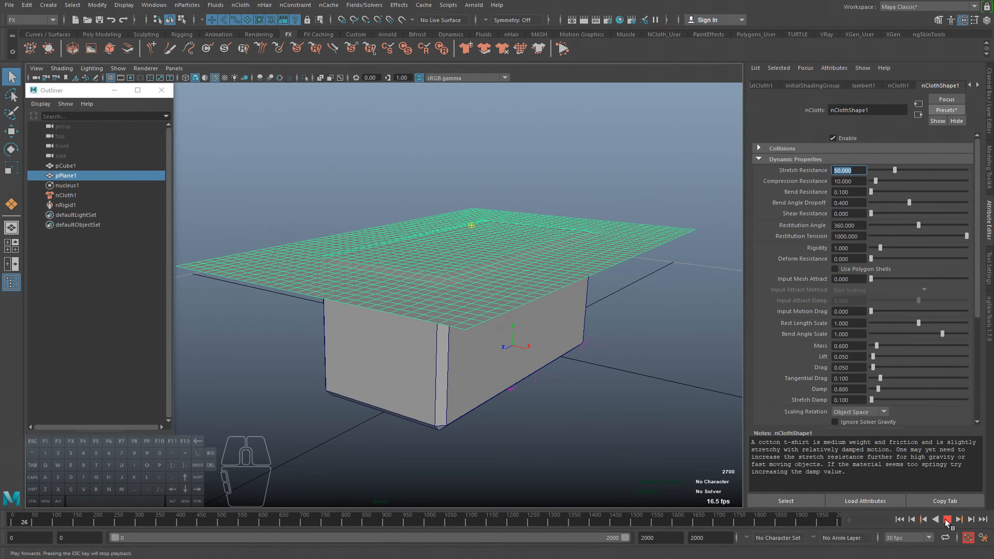
{"action": "left_click_drag", "start_coordinate": [567, 368], "coordinate": [551, 371], "text": "alt"}
{"action": "left_click", "coordinate": [947, 519]}
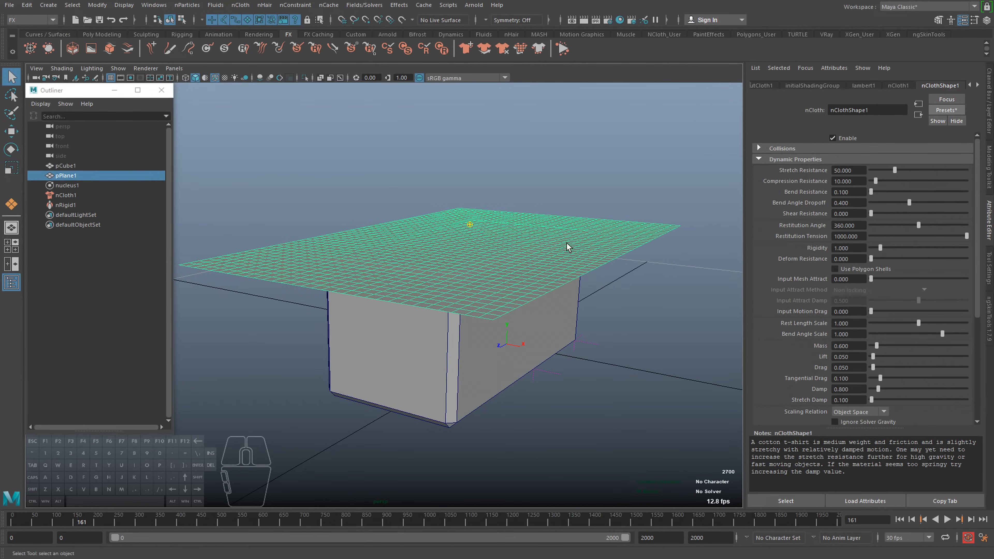
{"action": "left_click", "coordinate": [13, 520]}
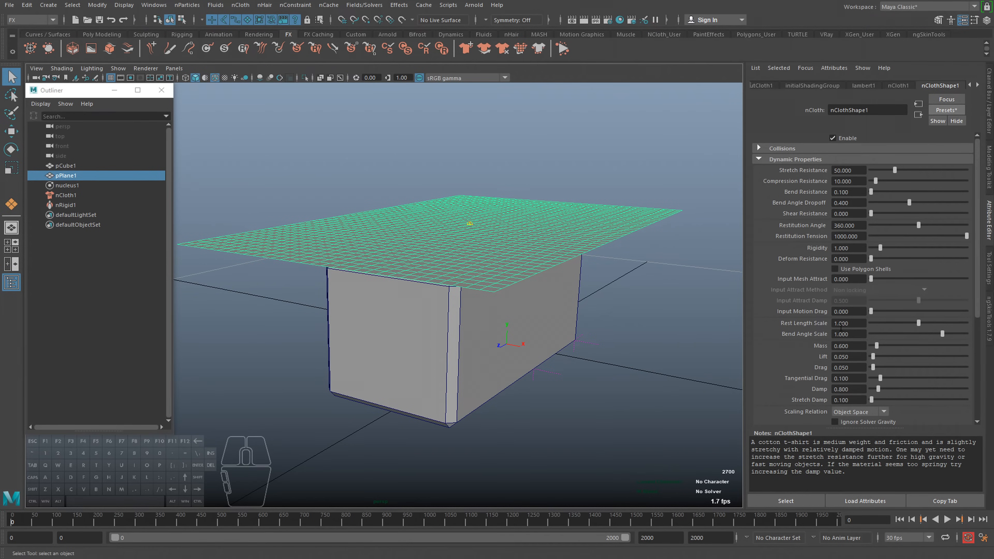
- Set Rigidity to 0, play the simulation to about frame 89, and rewind to frame 0
{"action": "left_click_drag", "start_coordinate": [851, 250], "coordinate": [756, 248]}
{"action": "scroll", "coordinate": [875, 291], "scroll_direction": "down", "scroll_amount": 2}
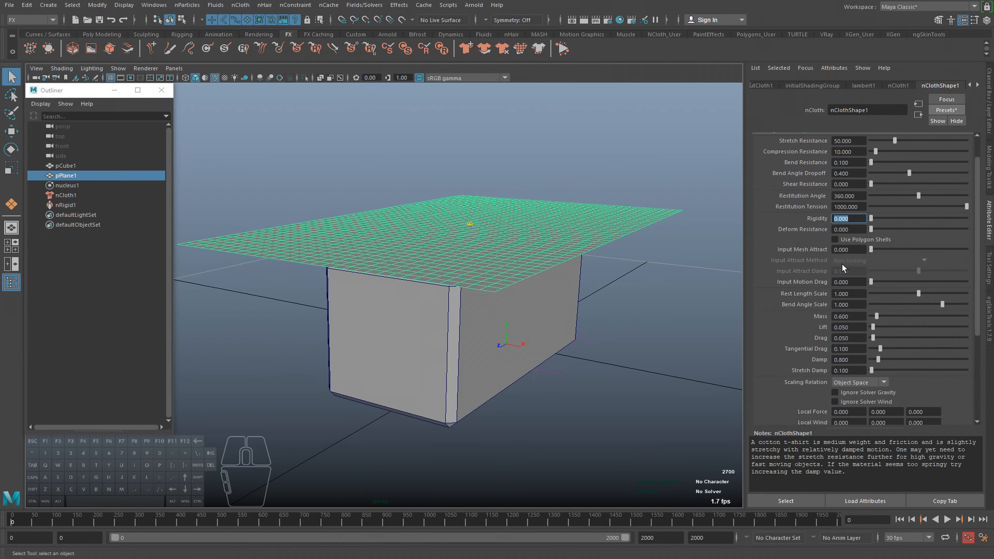
{"action": "scroll", "coordinate": [853, 325], "scroll_direction": "down", "scroll_amount": 6}
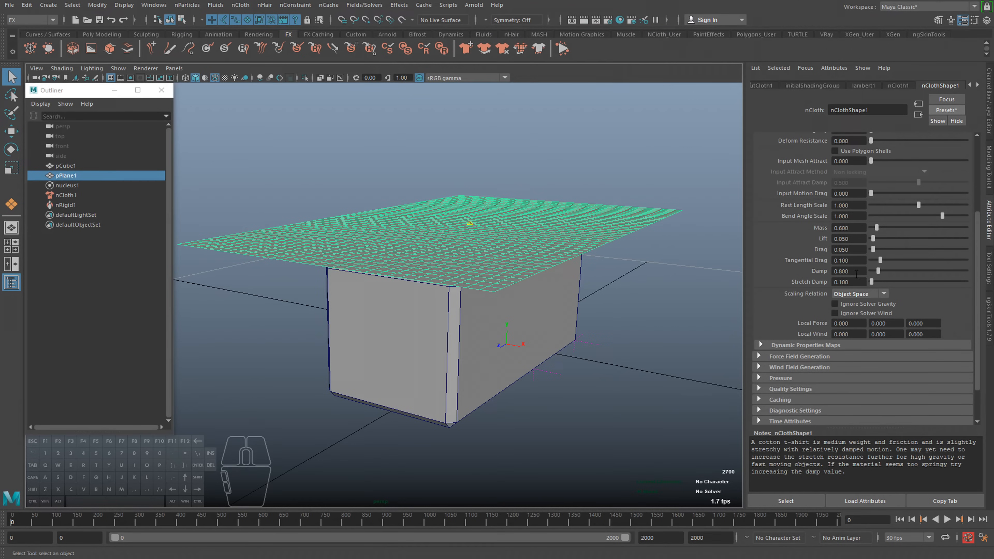
{"action": "left_click", "coordinate": [944, 519]}
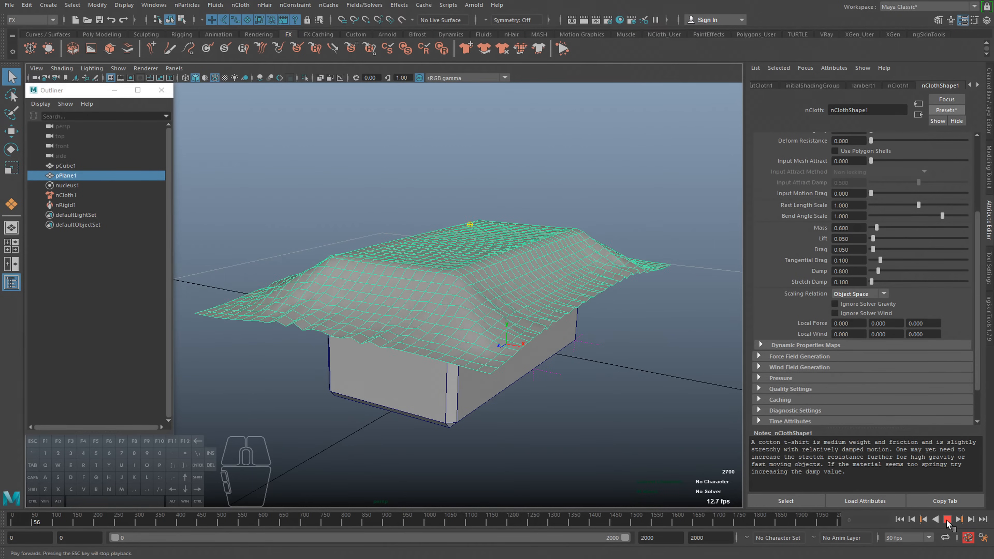
{"action": "left_click", "coordinate": [947, 520]}
{"action": "left_click", "coordinate": [899, 519]}
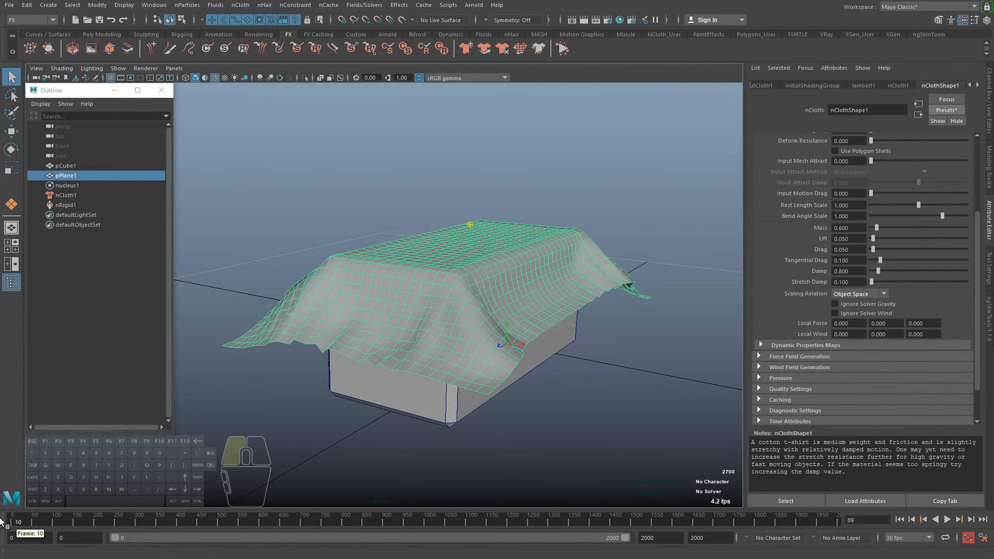
- Set the cloth's Mass to 5, play the simulation past frame 147, and rewind to frame 0
{"action": "middle_click_drag", "start_coordinate": [687, 301], "coordinate": [692, 309], "text": "alt"}
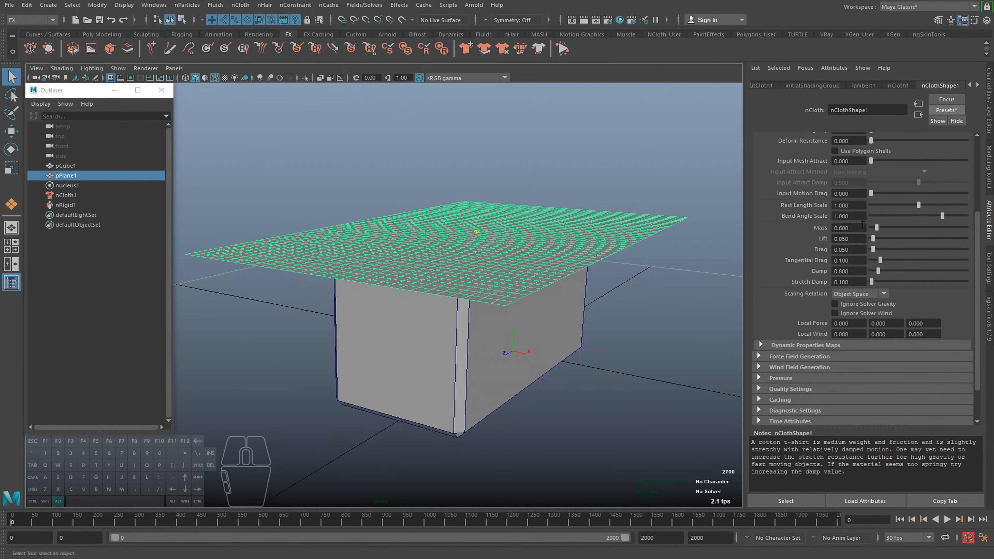
{"action": "left_click_drag", "start_coordinate": [862, 227], "coordinate": [767, 229]}
{"action": "type", "text": "5"}
{"action": "key", "text": "Return"}
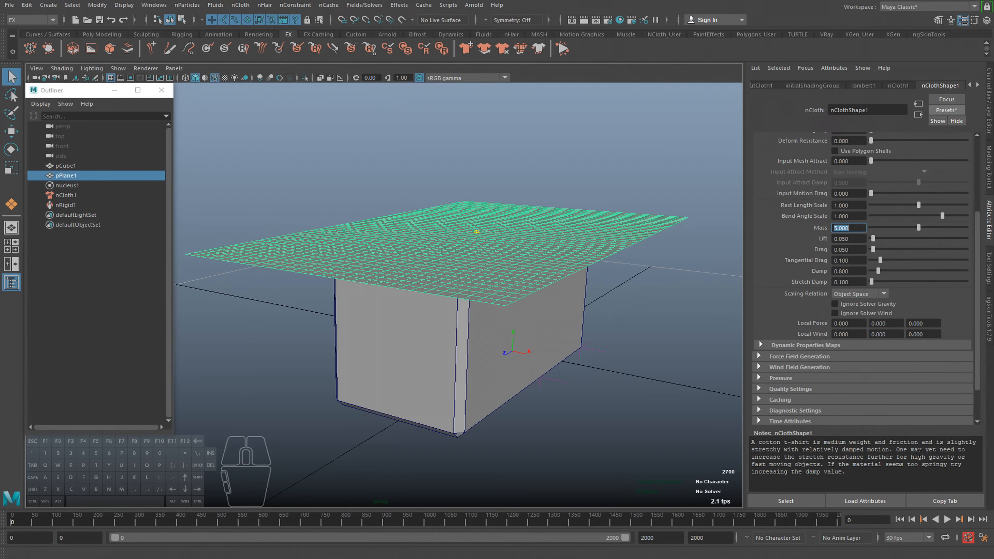
{"action": "left_click", "coordinate": [947, 519]}
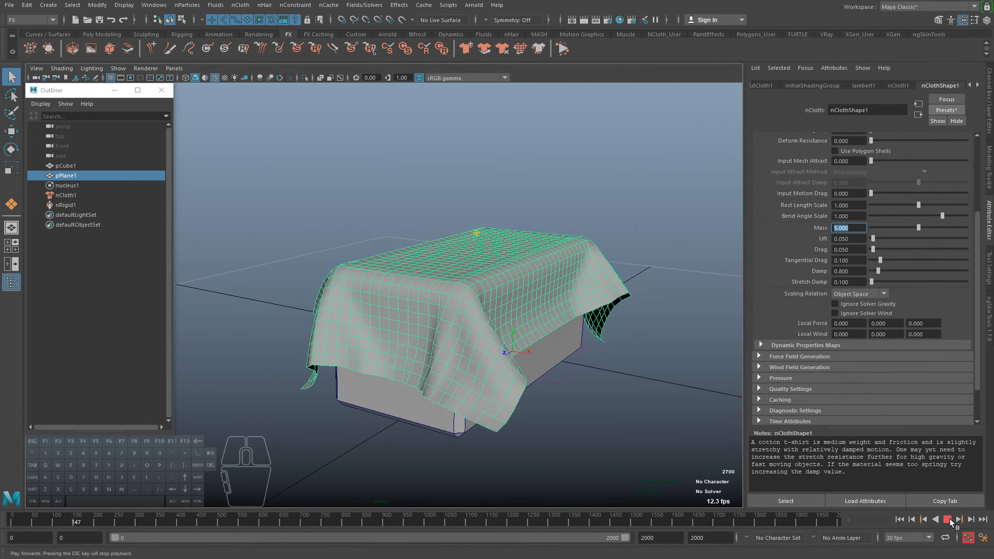
{"action": "left_click", "coordinate": [949, 520]}
{"action": "left_click", "coordinate": [12, 520]}
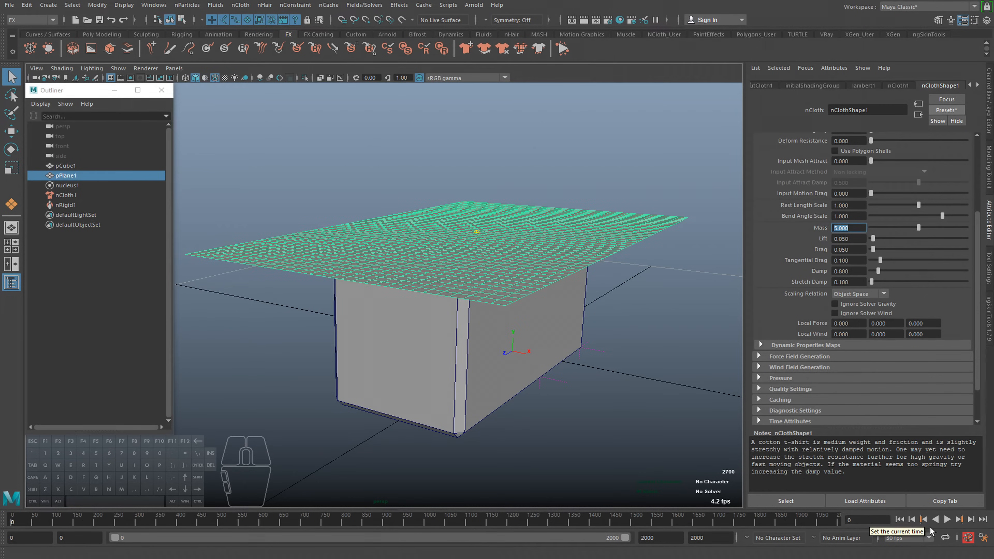
- Replay the heavy cloth's drape, return to frame 0, and restore Mass to 0.6
{"action": "left_click", "coordinate": [947, 519]}
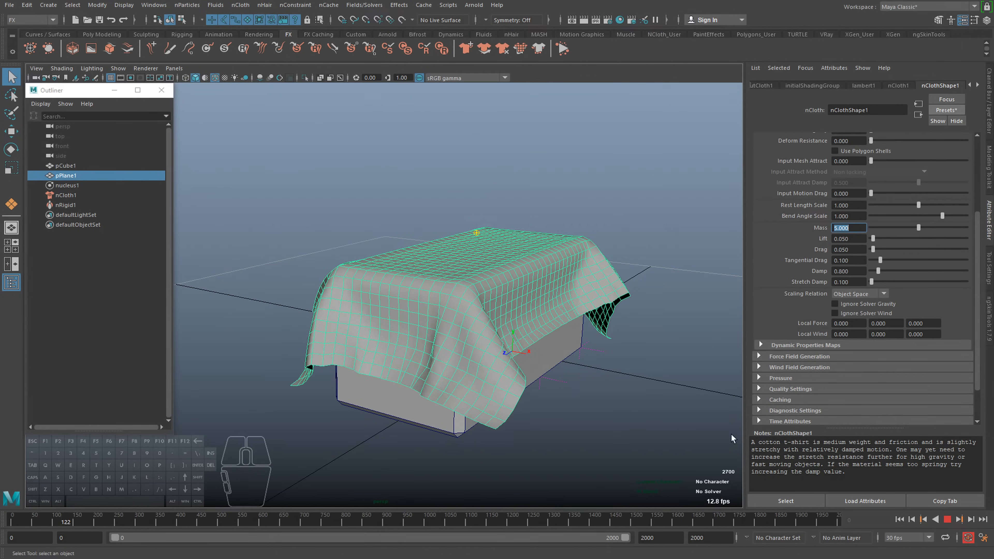
{"action": "left_click", "coordinate": [948, 521]}
{"action": "key", "text": "shift+alt+v"}
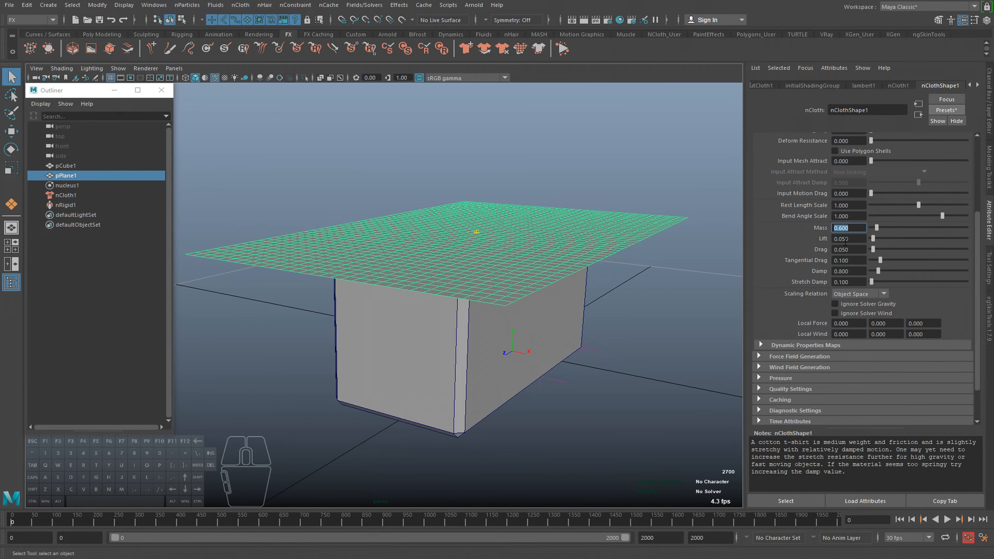
- Set the cloth's Damp to 5 and play the simulation to about frame 321
{"action": "left_click", "coordinate": [856, 249]}
{"action": "left_click", "coordinate": [852, 271]}
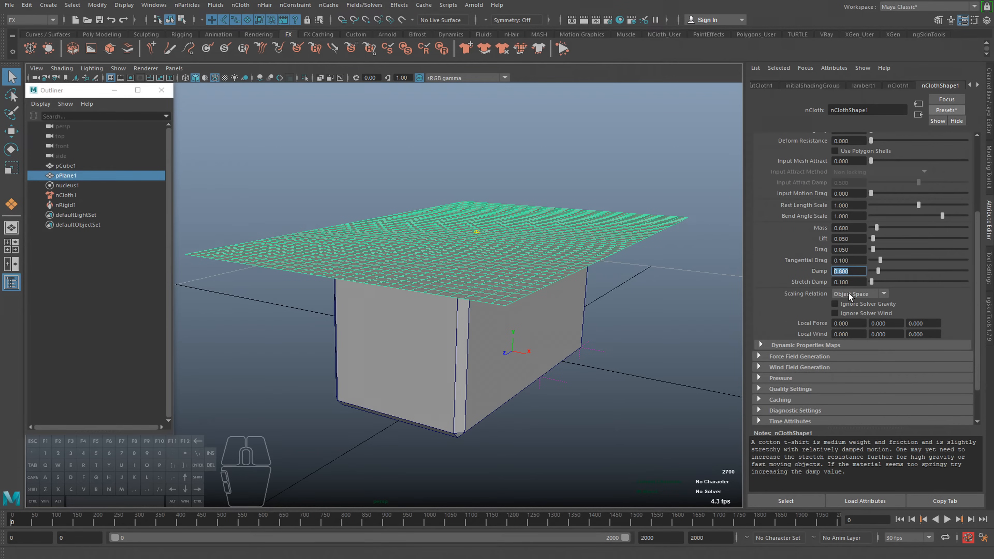
{"action": "type", "text": "5"}
{"action": "key", "text": "Return"}
{"action": "left_click", "coordinate": [947, 519]}
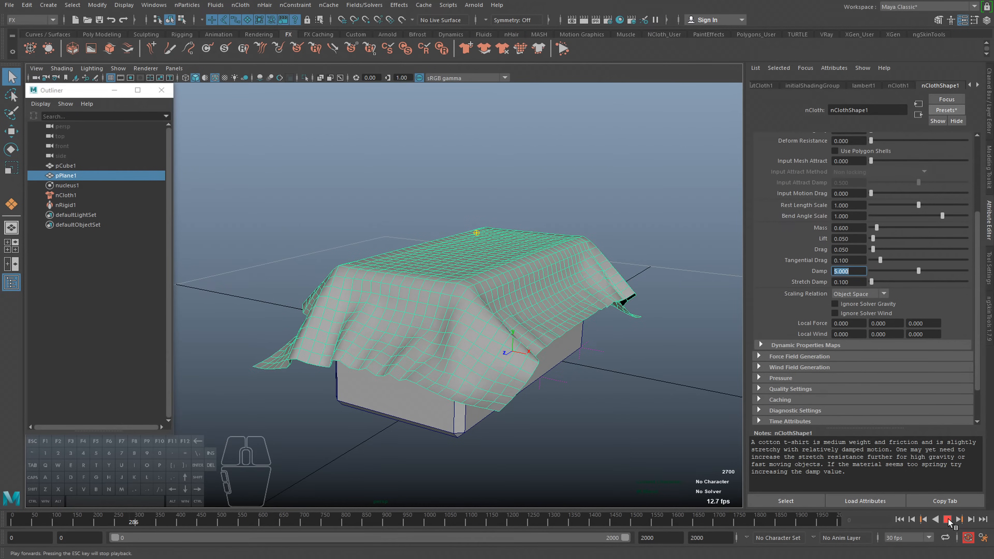
{"action": "left_click", "coordinate": [947, 519]}
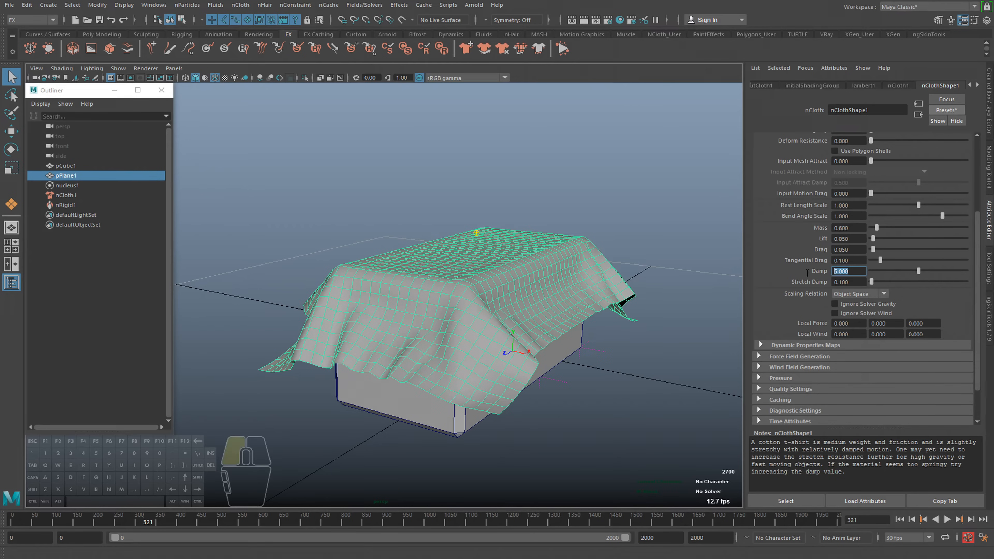
- Set Damp to 0.05 and replay the simulation from frame 0 to about frame 261
{"action": "type", "text": "0.05"}
{"action": "key", "text": "Return"}
{"action": "key", "text": "alt+shift+v"}
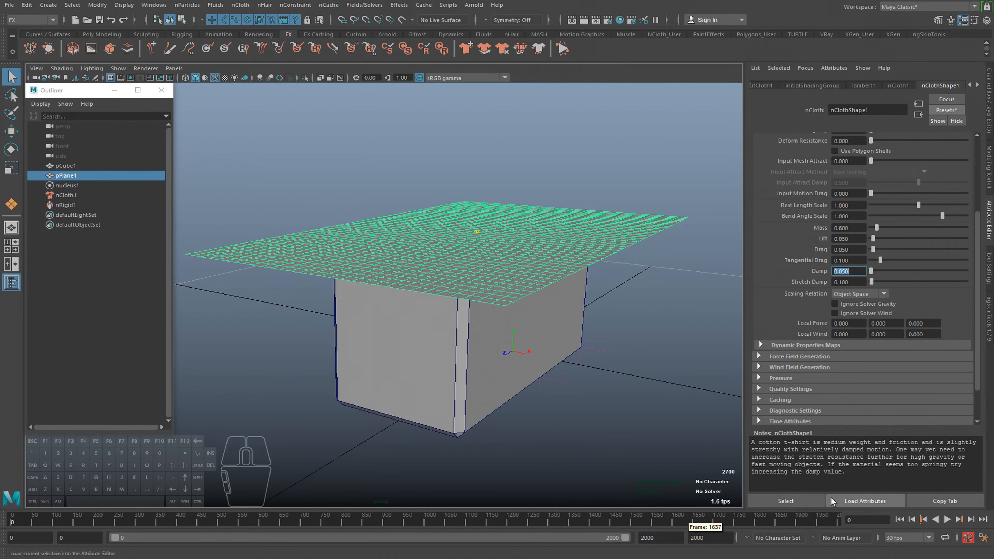
{"action": "left_click", "coordinate": [947, 520]}
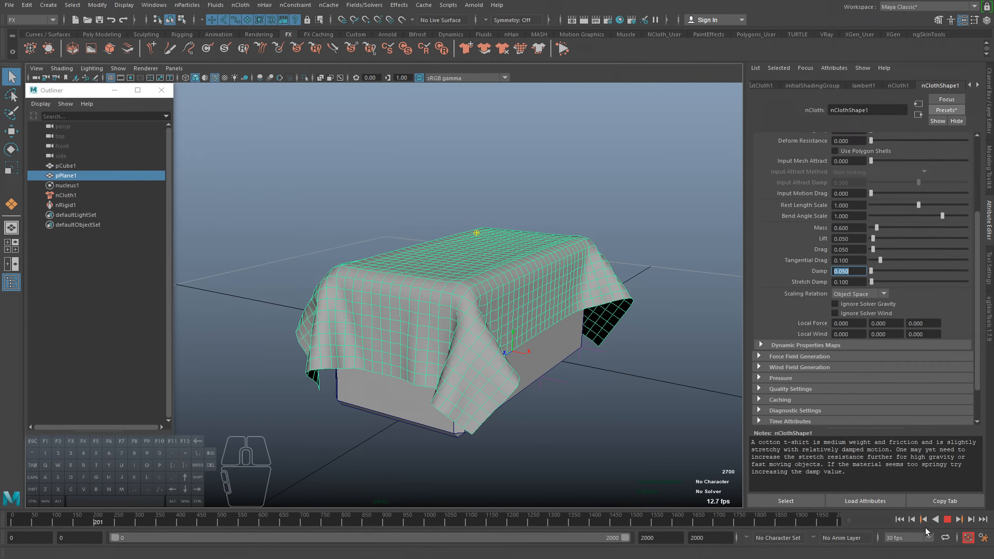
{"action": "left_click", "coordinate": [947, 520]}
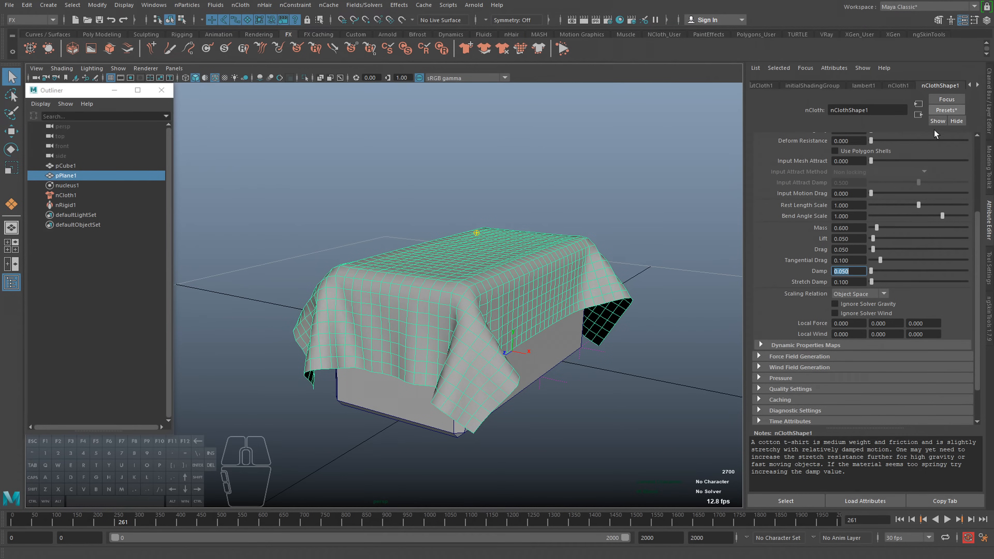
- Look through the nCloth presets and set the cloth's Damp to 0.5
{"action": "left_click", "coordinate": [935, 110]}
{"action": "left_click", "coordinate": [946, 110]}
{"action": "mouse_move", "coordinate": [939, 217]}
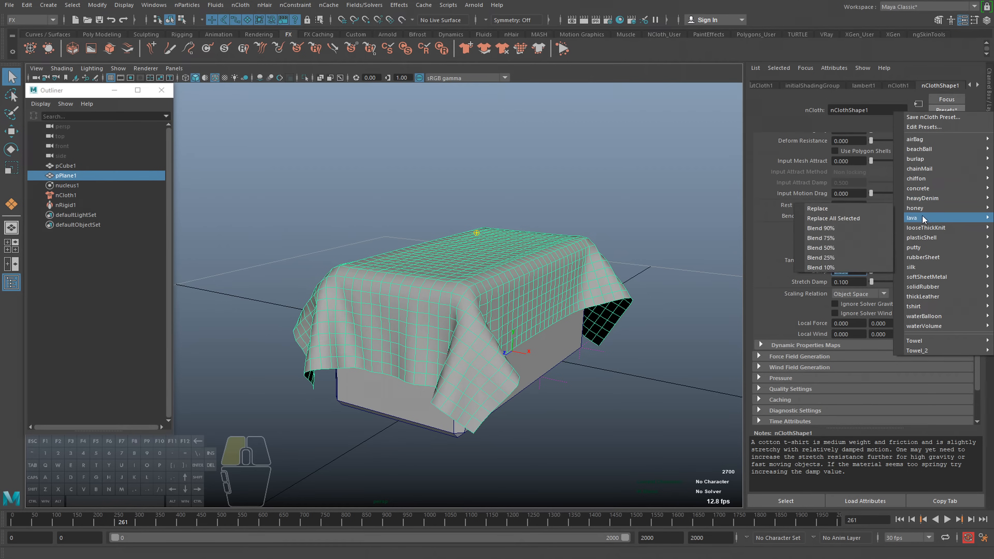
{"action": "left_click_drag", "start_coordinate": [814, 222], "coordinate": [824, 297]}
{"action": "scroll", "coordinate": [845, 403], "scroll_direction": "down", "scroll_amount": 2}
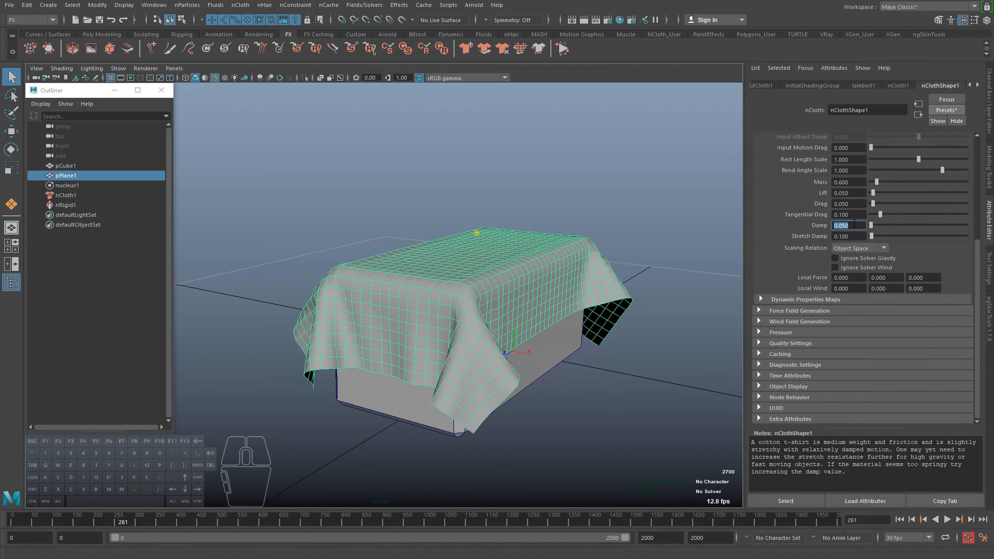
{"action": "type", "text": "0.5"}
{"action": "key", "text": "Return"}
- Replace the cloth settings with the silk preset and play the simulation from frame 0 to about frame 267
{"action": "left_click", "coordinate": [946, 110]}
{"action": "mouse_move", "coordinate": [914, 264]}
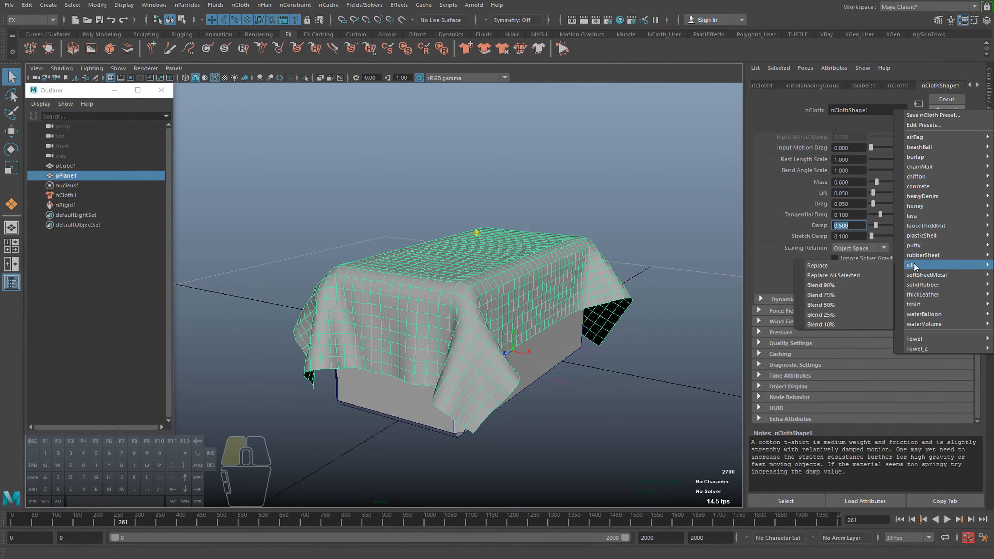
{"action": "left_click", "coordinate": [825, 263]}
{"action": "left_click", "coordinate": [12, 520]}
{"action": "left_click", "coordinate": [947, 519]}
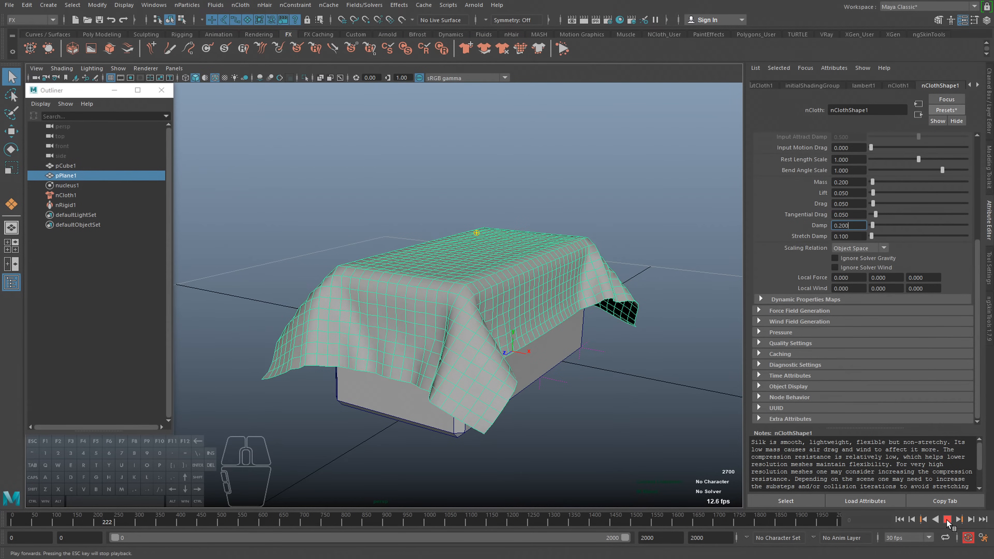
{"action": "left_click", "coordinate": [946, 519]}
- Replace the cloth settings with the tshirt preset and play the simulation from frame 0 to about frame 113
{"action": "scroll", "coordinate": [903, 269], "scroll_direction": "up", "scroll_amount": 4}
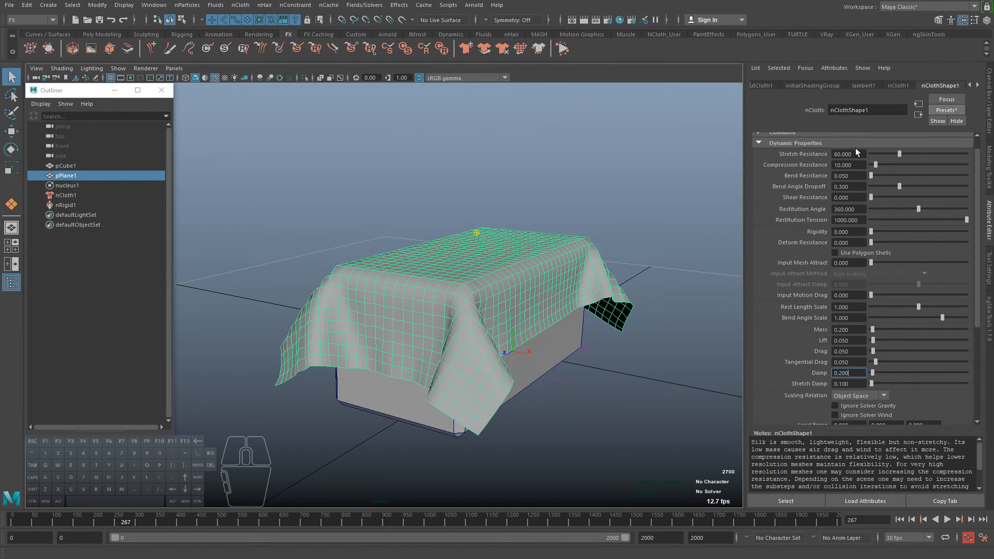
{"action": "left_click", "coordinate": [947, 109]}
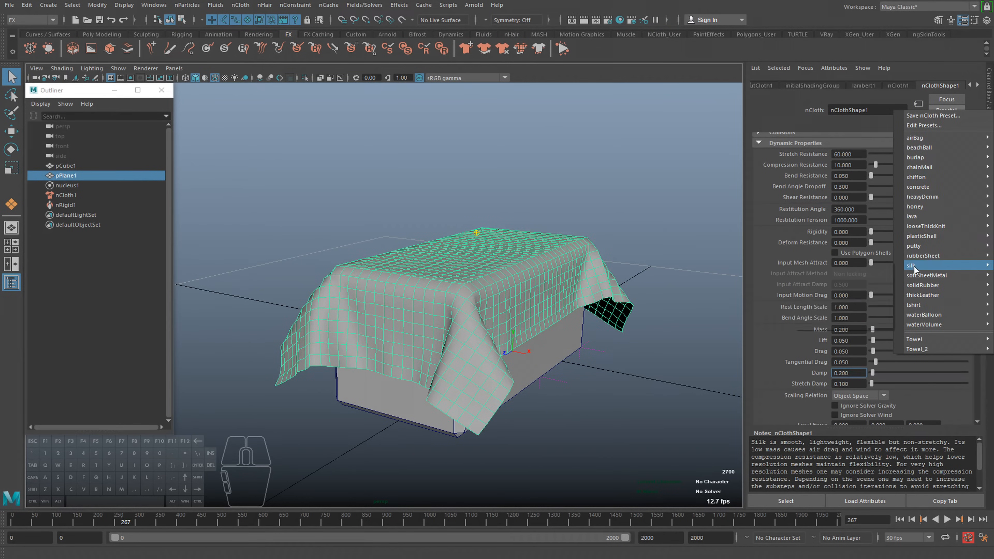
{"action": "mouse_move", "coordinate": [912, 266]}
{"action": "mouse_move", "coordinate": [928, 306]}
{"action": "left_click", "coordinate": [831, 305]}
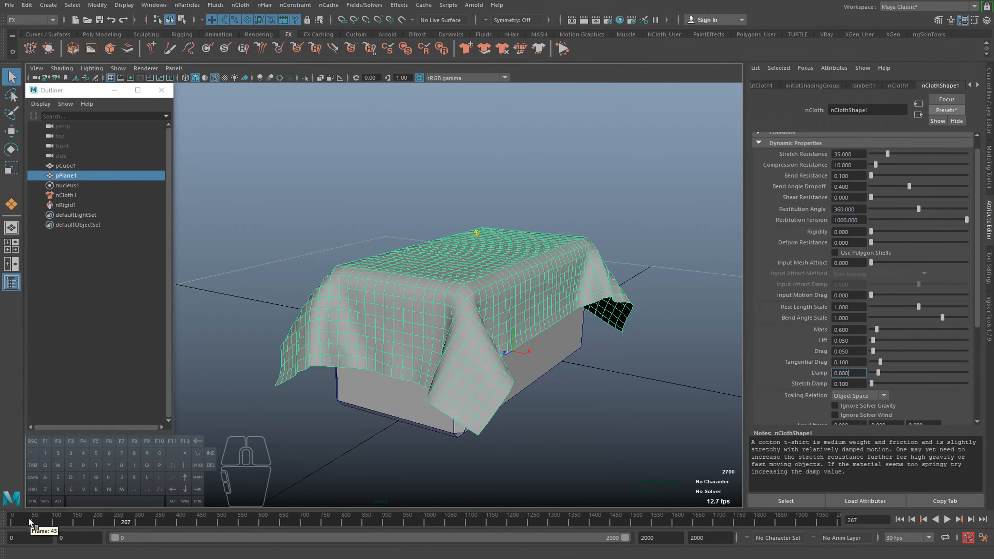
{"action": "left_click", "coordinate": [13, 518]}
{"action": "left_click", "coordinate": [947, 519]}
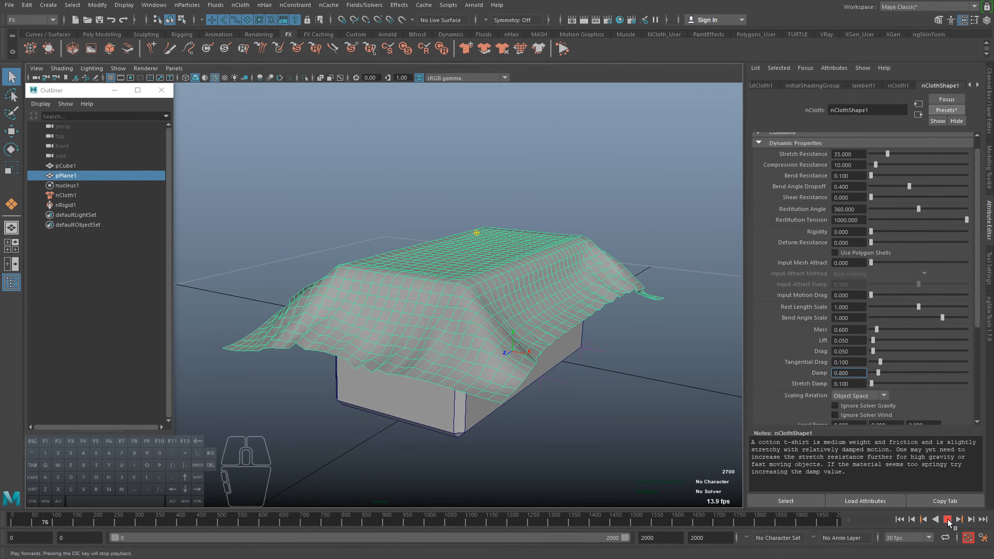
{"action": "left_click", "coordinate": [947, 519]}
- Examine the cloth's Force Field Generation, Wind Field Generation and Pressure attributes
{"action": "scroll", "coordinate": [889, 296], "scroll_direction": "down", "scroll_amount": 5}
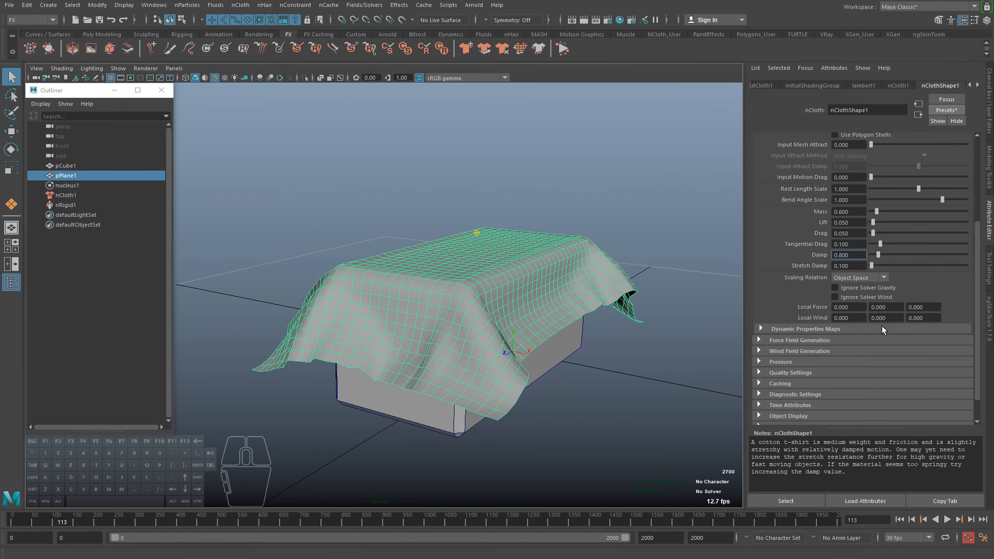
{"action": "scroll", "coordinate": [849, 331], "scroll_direction": "down", "scroll_amount": 2}
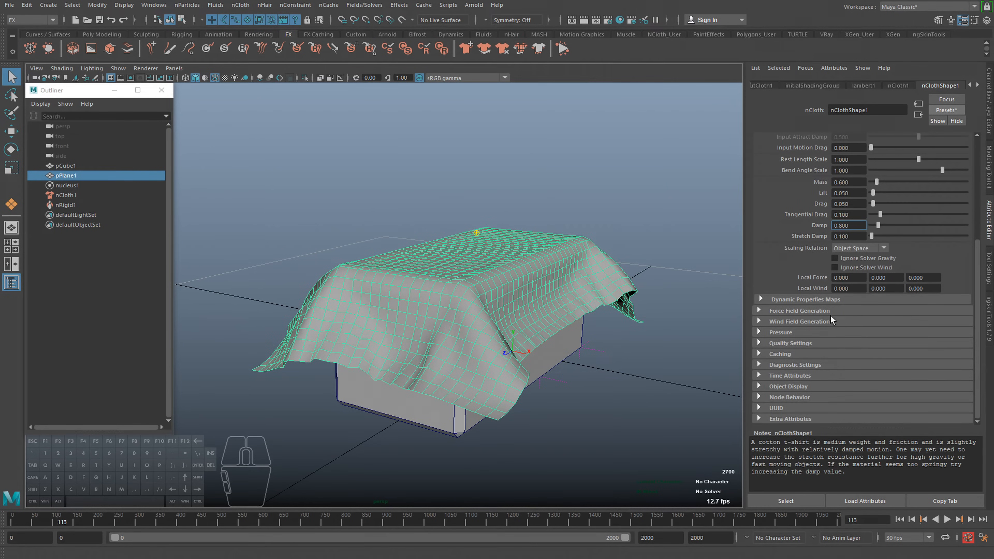
{"action": "left_click", "coordinate": [786, 311]}
{"action": "scroll", "coordinate": [839, 338], "scroll_direction": "down", "scroll_amount": 3}
{"action": "left_click", "coordinate": [787, 327]}
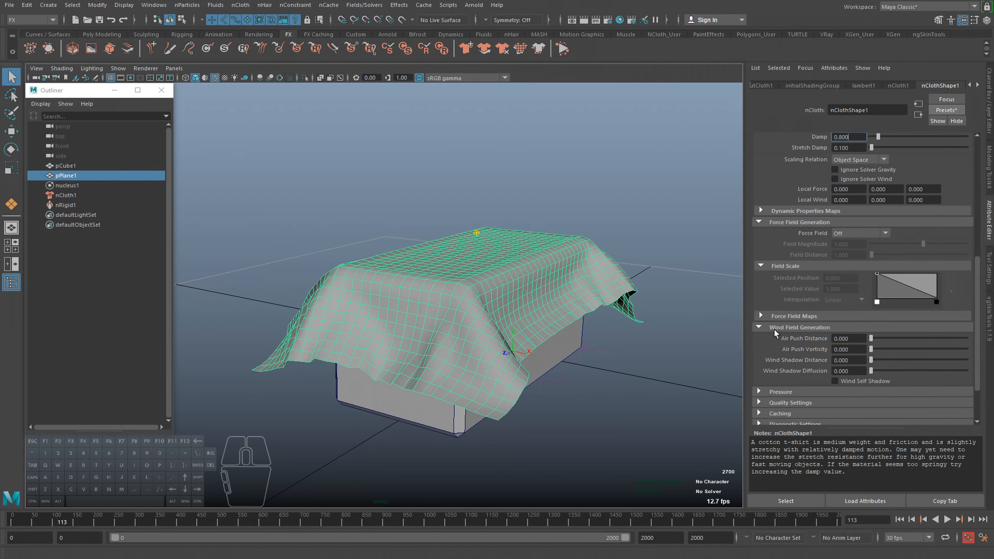
{"action": "scroll", "coordinate": [821, 357], "scroll_direction": "up", "scroll_amount": 2}
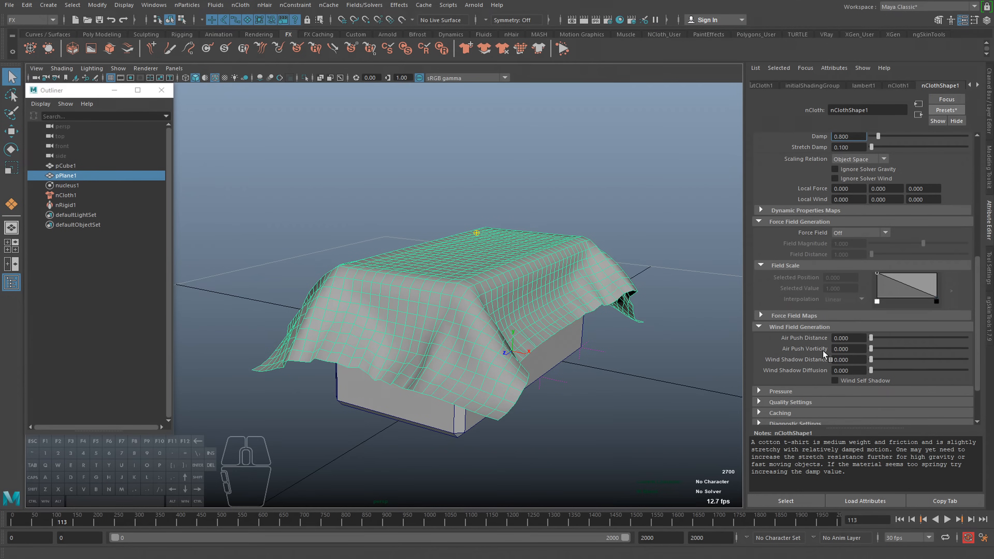
{"action": "scroll", "coordinate": [821, 350], "scroll_direction": "down", "scroll_amount": 2}
{"action": "left_click", "coordinate": [787, 333]}
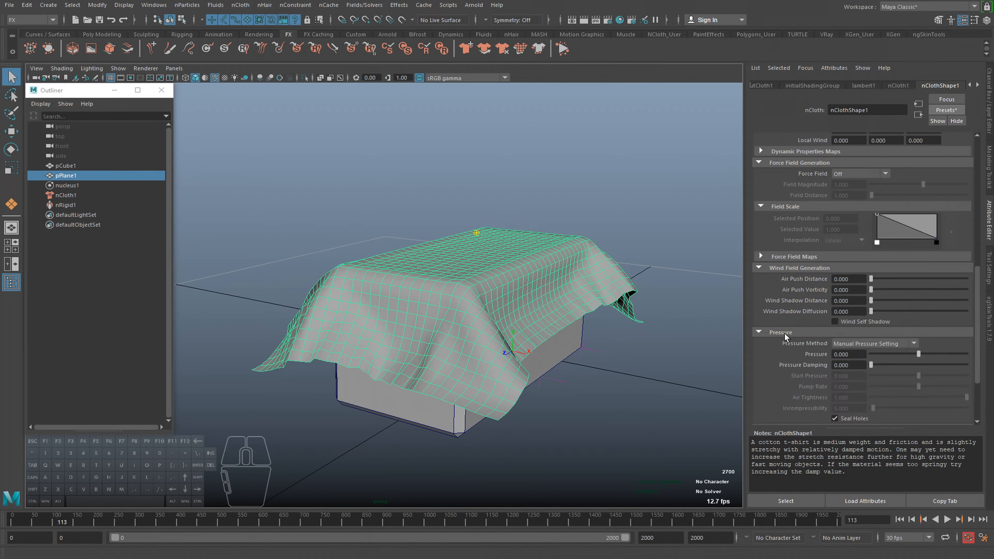
{"action": "left_click", "coordinate": [784, 333]}
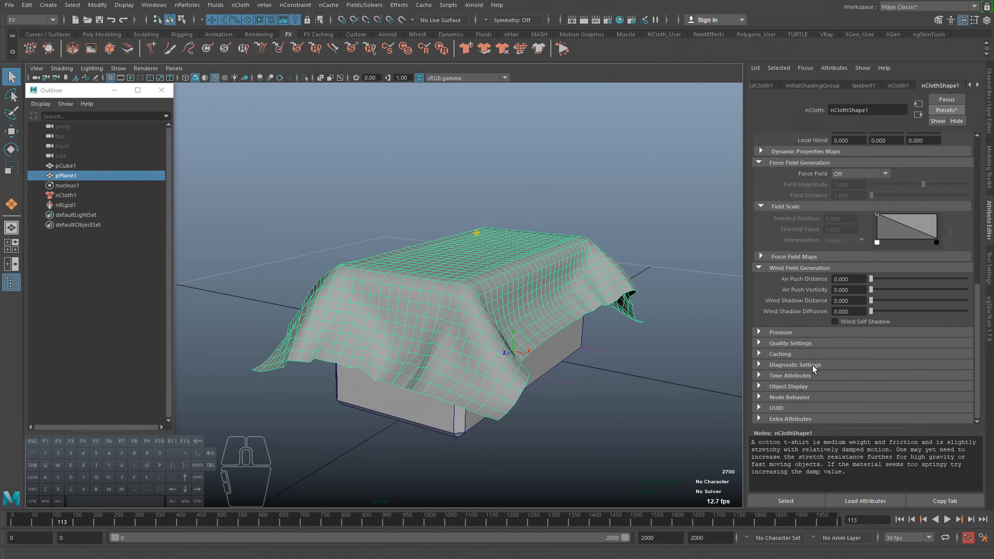
{"action": "scroll", "coordinate": [812, 365], "scroll_direction": "up", "scroll_amount": 4}
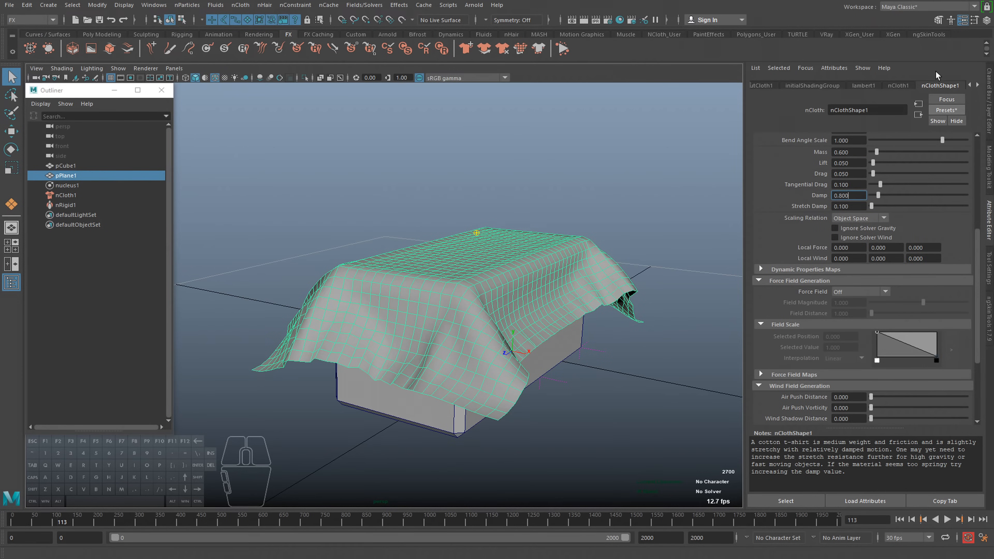
{"action": "scroll", "coordinate": [875, 313], "scroll_direction": "down", "scroll_amount": 4}
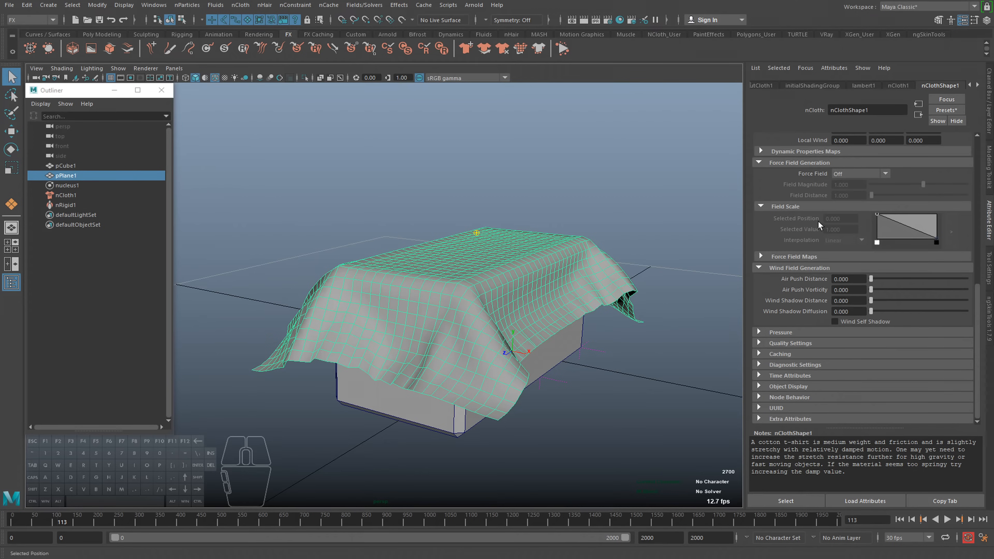
- Set the cloth's Force Field to Single Sided and continue playing the simulation to about frame 153
{"action": "left_click", "coordinate": [849, 174]}
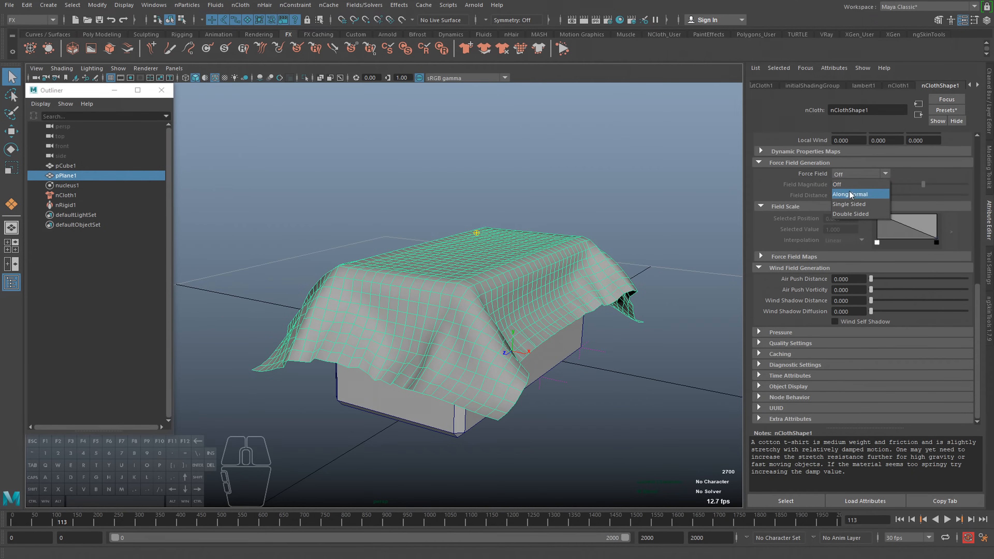
{"action": "left_click", "coordinate": [867, 204]}
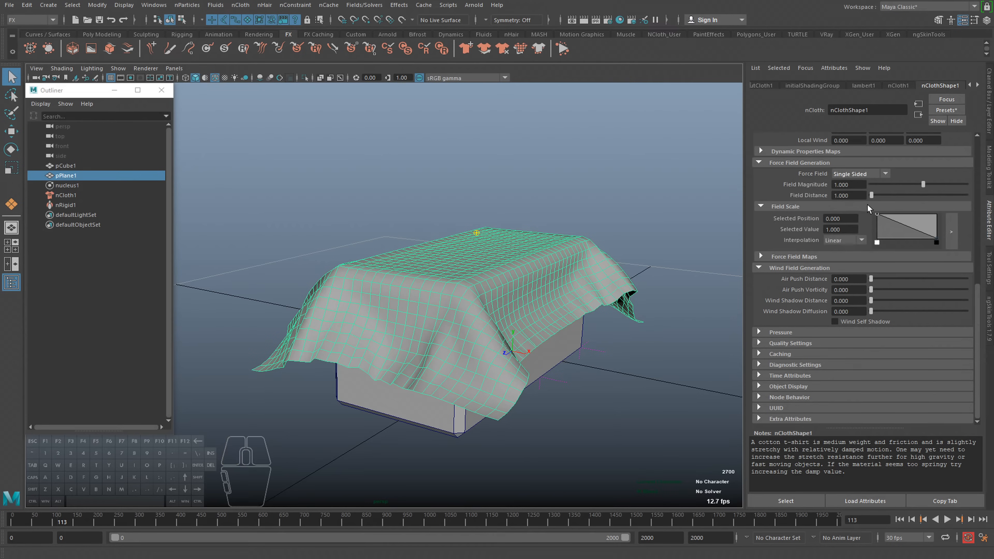
{"action": "key", "text": "alt+shift+v"}
{"action": "left_click", "coordinate": [947, 520]}
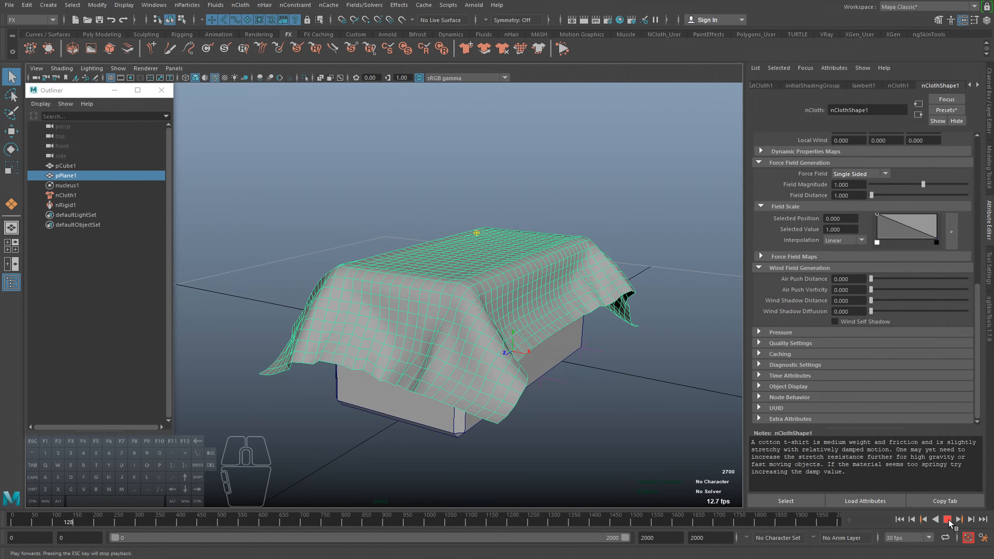
{"action": "left_click", "coordinate": [947, 519]}
- Set the force field's Field Magnitude to 10 and replay the simulation from frame 0 to about frame 169
{"action": "double_click", "coordinate": [854, 186]}
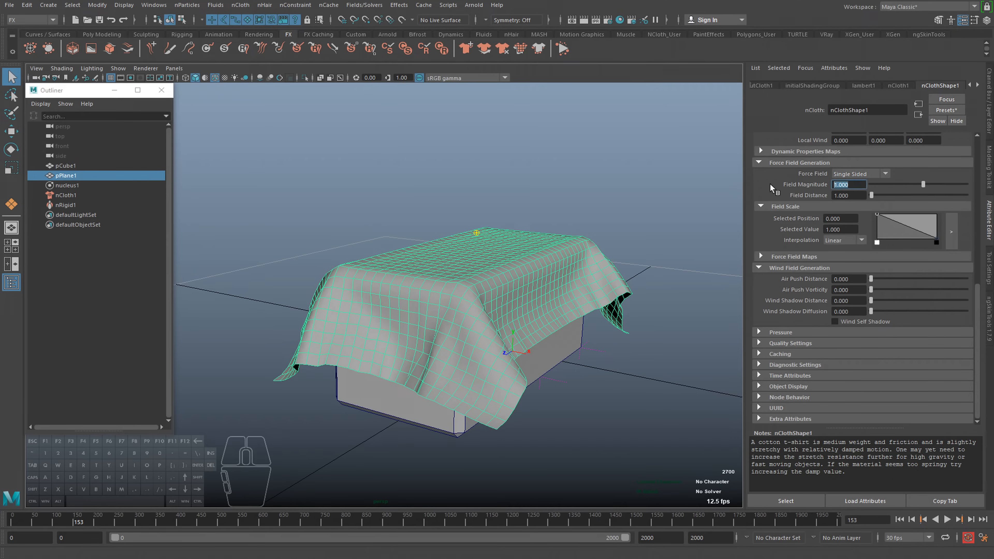
{"action": "type", "text": "10"}
{"action": "key", "text": "Return"}
{"action": "left_click", "coordinate": [12, 520]}
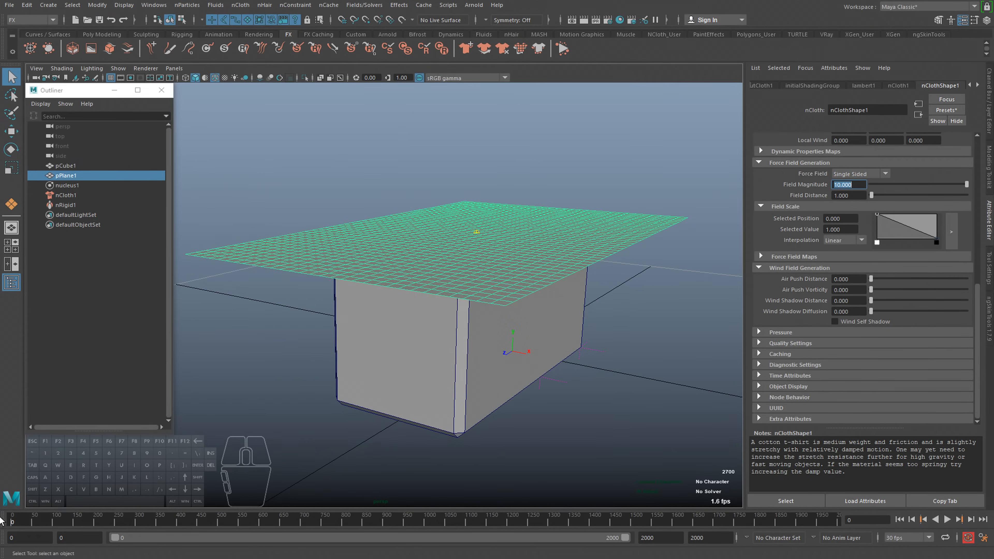
{"action": "left_click", "coordinate": [947, 520]}
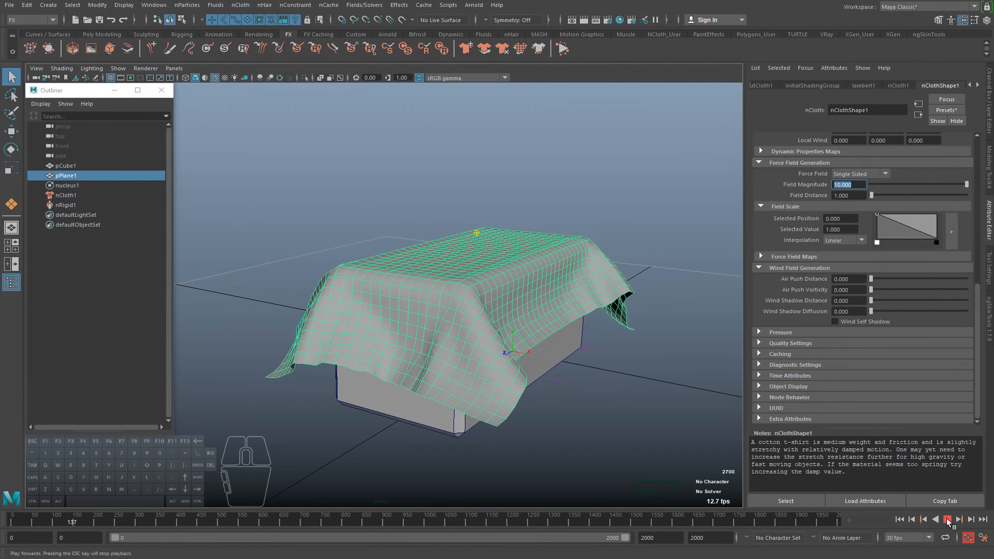
{"action": "left_click", "coordinate": [947, 521]}
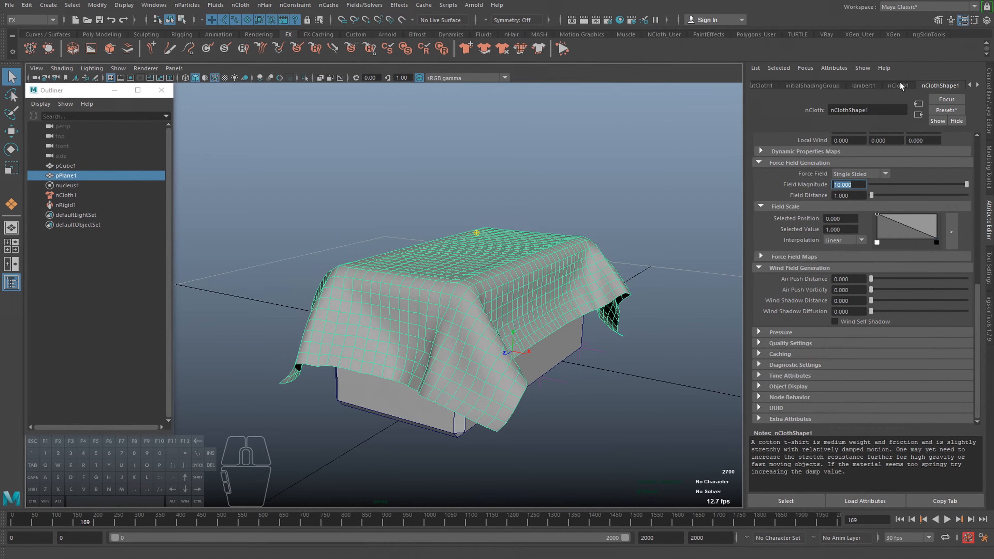
- Close the Outliner and set the nucleus solver's Wind Speed to 3
{"action": "left_click", "coordinate": [976, 85]}
{"action": "left_click", "coordinate": [954, 84]}
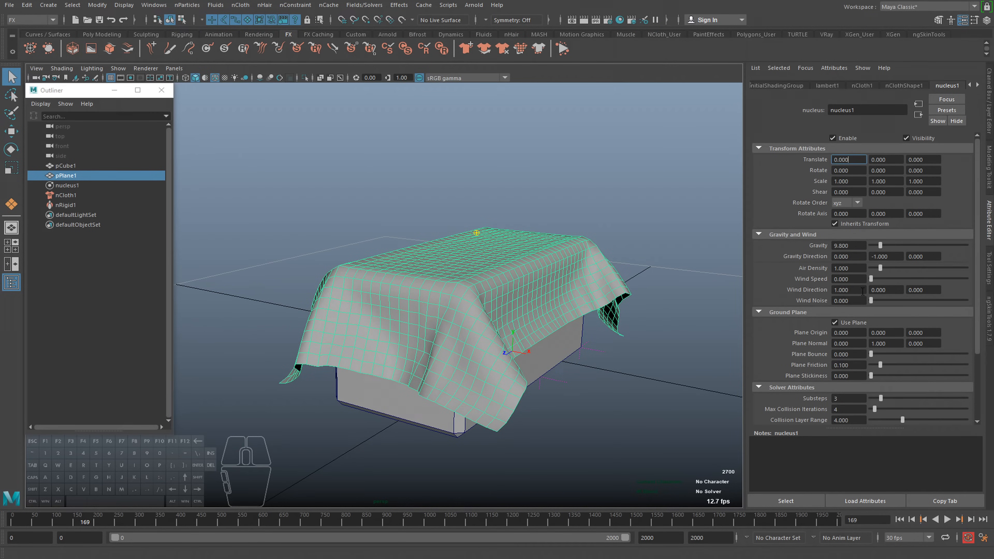
{"action": "left_click", "coordinate": [856, 280]}
{"action": "left_click", "coordinate": [161, 89]}
{"action": "right_click_drag", "start_coordinate": [273, 341], "coordinate": [254, 344], "text": "alt"}
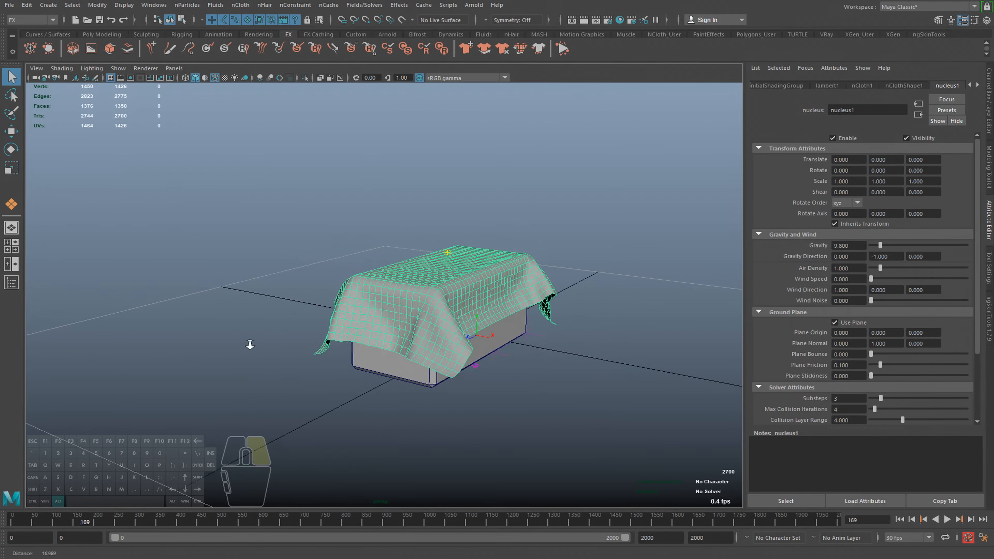
{"action": "left_click_drag", "start_coordinate": [253, 344], "coordinate": [295, 344], "text": "alt"}
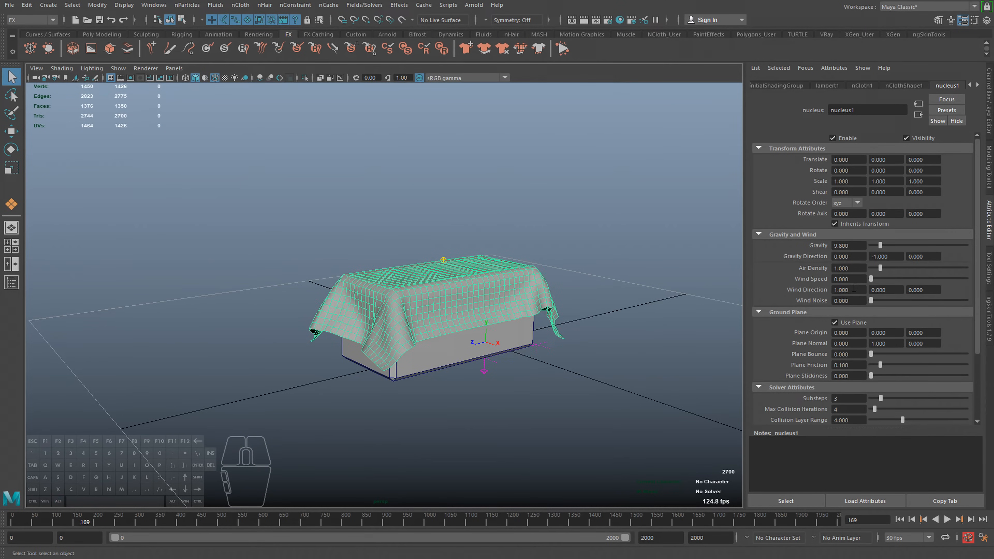
{"action": "left_click_drag", "start_coordinate": [450, 333], "coordinate": [534, 308], "text": "alt"}
{"action": "right_click_drag", "start_coordinate": [469, 360], "coordinate": [514, 375], "text": "alt"}
{"action": "left_click", "coordinate": [861, 277]}
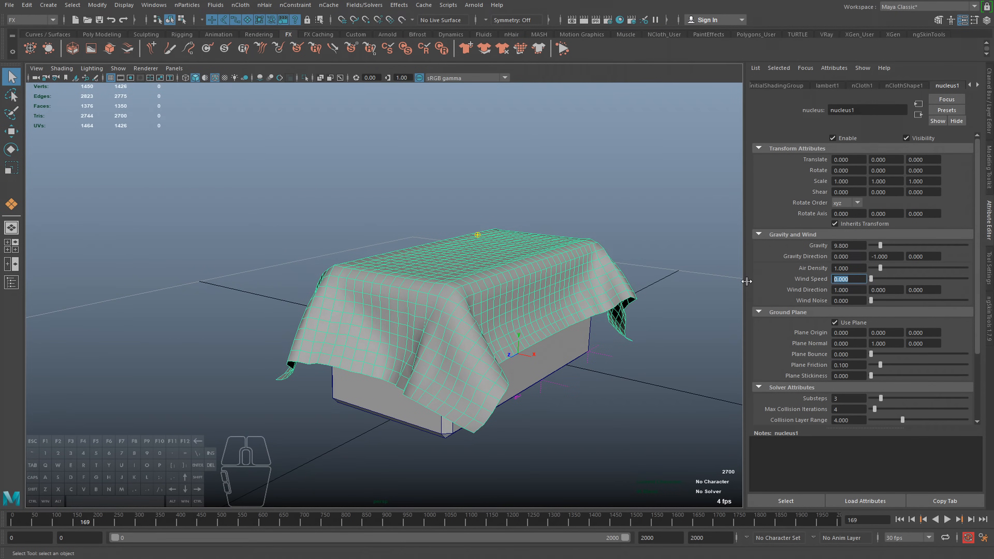
- Replay the simulation with wind from frame 0 to about frame 160
{"action": "middle_click_drag", "start_coordinate": [574, 316], "coordinate": [527, 329], "text": "alt"}
{"action": "left_click", "coordinate": [15, 527]}
{"action": "right_click_drag", "start_coordinate": [391, 385], "coordinate": [424, 395], "text": "alt"}
{"action": "left_click", "coordinate": [947, 520]}
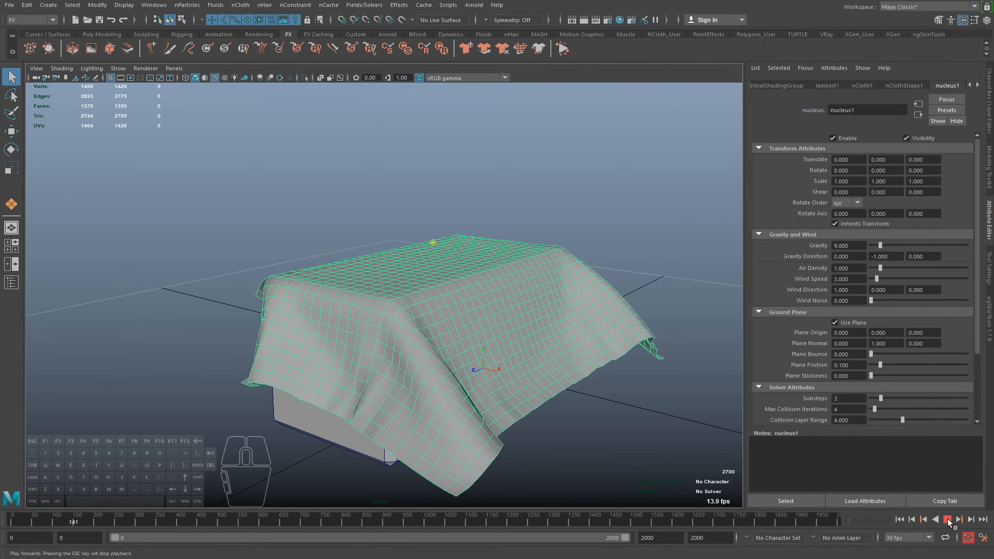
{"action": "left_click", "coordinate": [947, 520]}
- Set the cloth's Field Magnitude to 1, replay the simulation past frame 80 and return to frame 0
{"action": "left_click", "coordinate": [904, 85]}
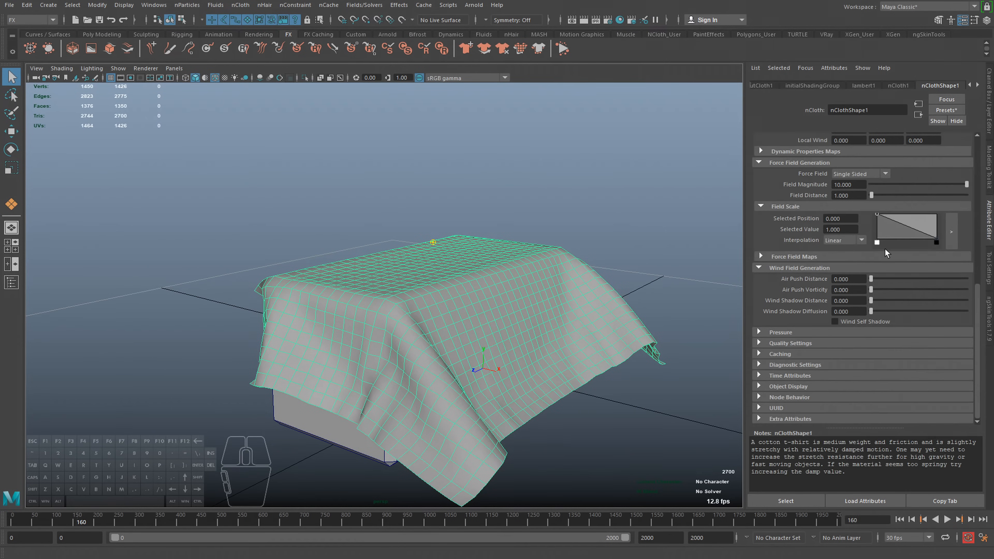
{"action": "double_click", "coordinate": [852, 185]}
{"action": "type", "text": "1"}
{"action": "key", "text": "Return"}
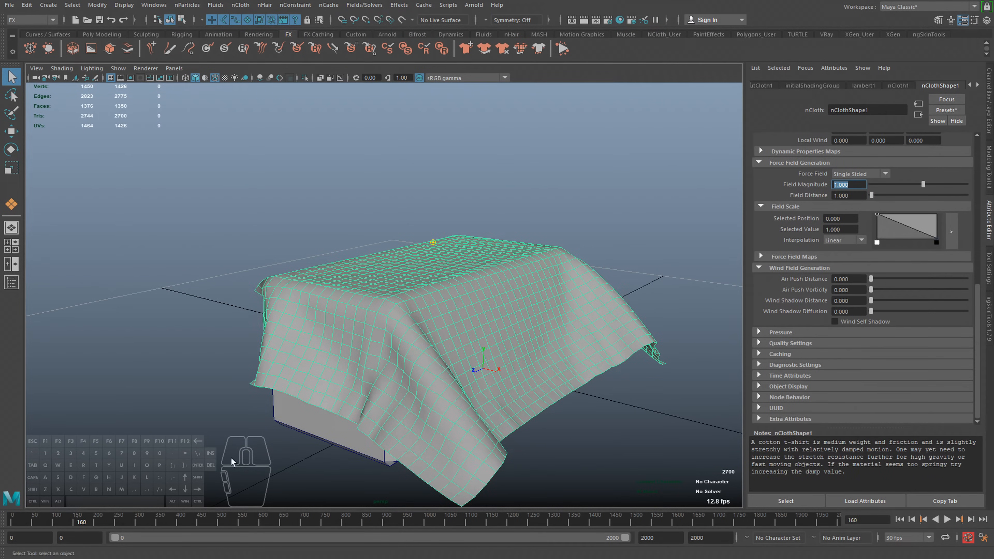
{"action": "left_click", "coordinate": [16, 521]}
{"action": "left_click", "coordinate": [948, 520]}
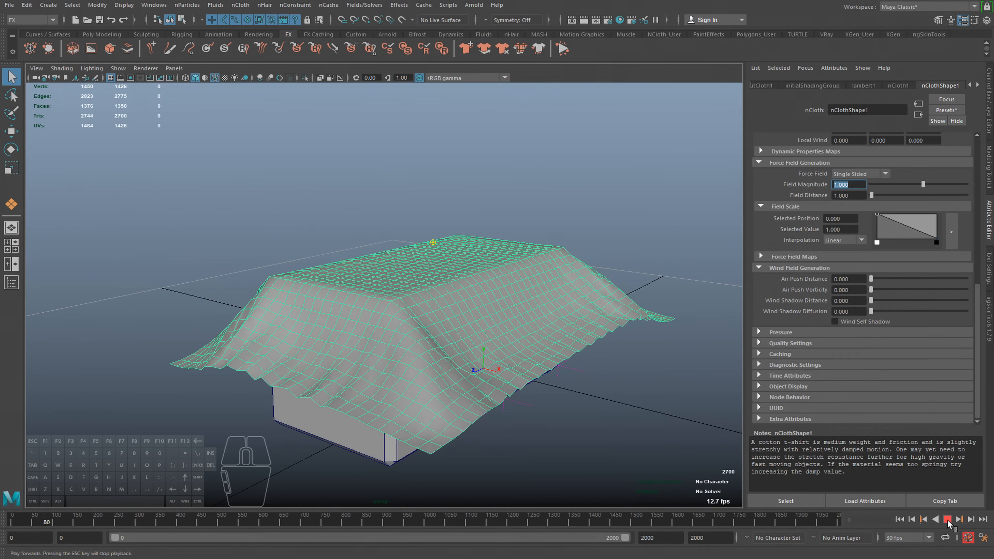
{"action": "left_click", "coordinate": [10, 520]}
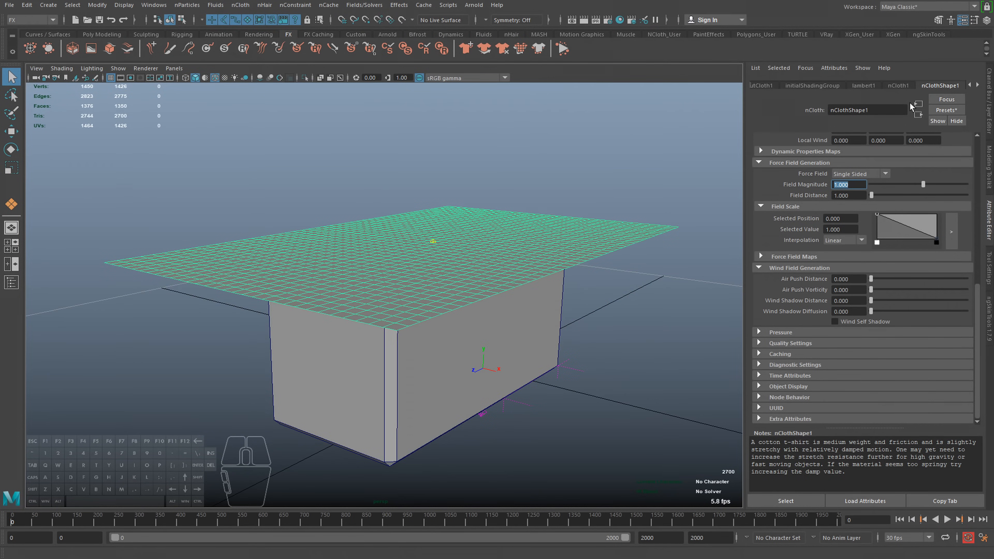
- Set the nucleus solver's Wind Speed to 10 and Wind Noise to 1
{"action": "left_click", "coordinate": [976, 86]}
{"action": "left_click", "coordinate": [845, 322]}
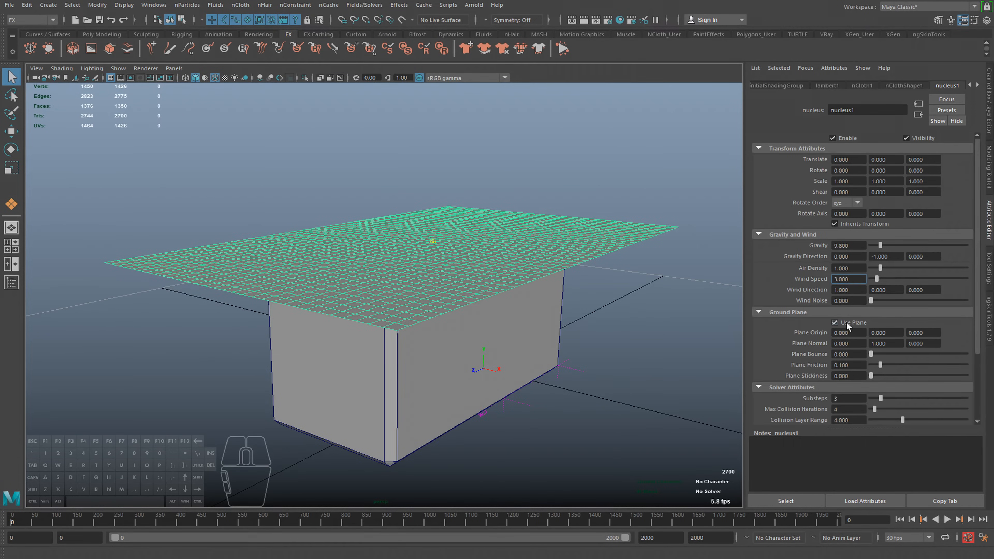
{"action": "left_click_drag", "start_coordinate": [858, 278], "coordinate": [766, 279]}
{"action": "type", "text": "15"}
{"action": "key", "text": "Return"}
{"action": "left_click_drag", "start_coordinate": [854, 301], "coordinate": [753, 304]}
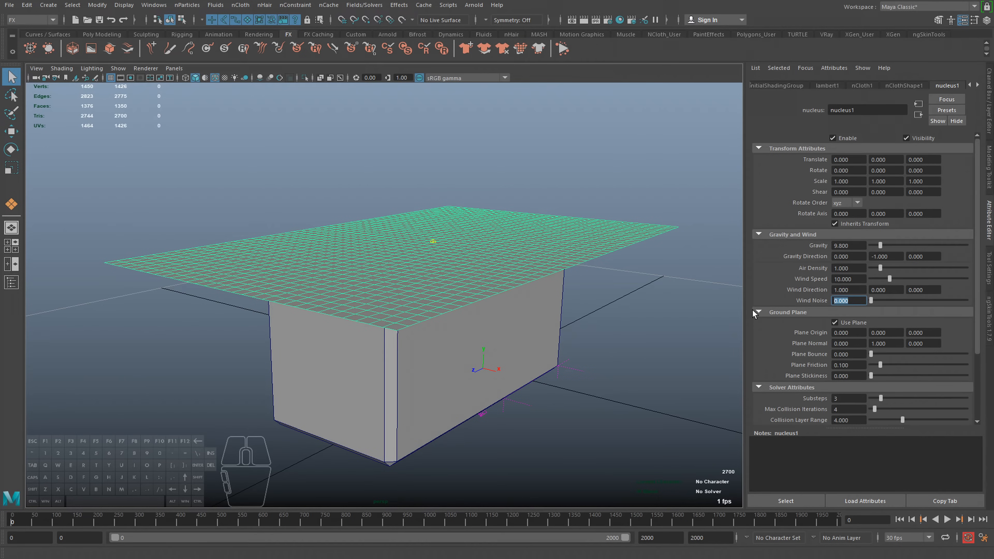
{"action": "type", "text": "1"}
{"action": "key", "text": "Return"}
- Play the simulation from frame 0 to about frame 178 to watch the wind push the cloth
{"action": "middle_click_drag", "start_coordinate": [687, 334], "coordinate": [679, 343], "text": "alt"}
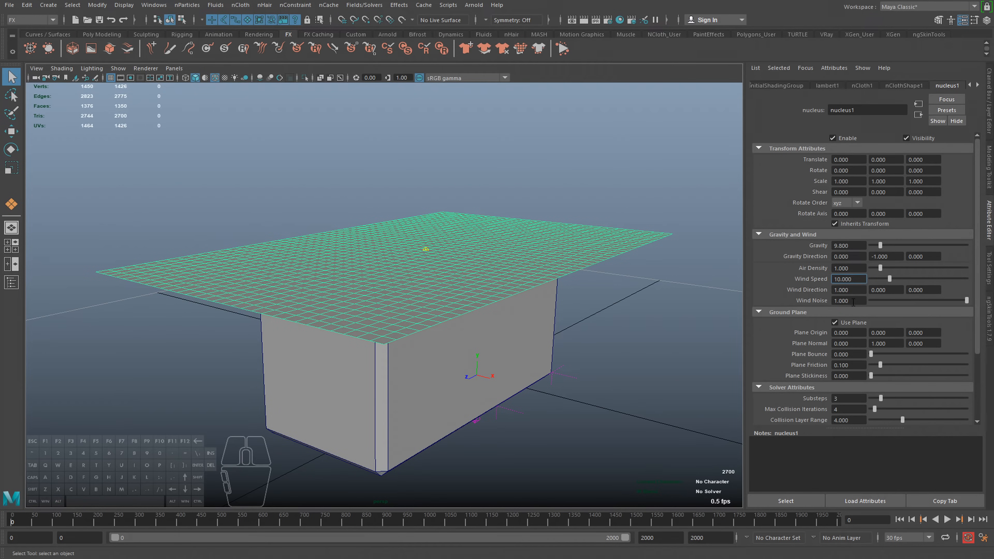
{"action": "left_click", "coordinate": [852, 267]}
{"action": "left_click", "coordinate": [846, 300]}
{"action": "middle_click_drag", "start_coordinate": [521, 406], "coordinate": [524, 404], "text": "alt"}
{"action": "left_click", "coordinate": [947, 519]}
{"action": "right_click_drag", "start_coordinate": [623, 386], "coordinate": [496, 422], "text": "alt"}
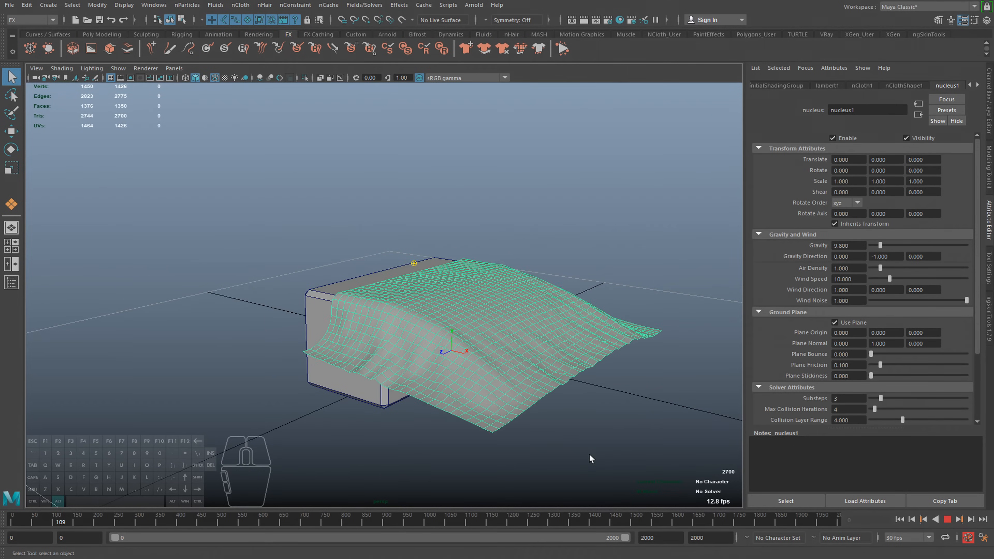
{"action": "left_click", "coordinate": [948, 520]}
{"action": "left_click_drag", "start_coordinate": [518, 415], "coordinate": [470, 395], "text": "alt"}
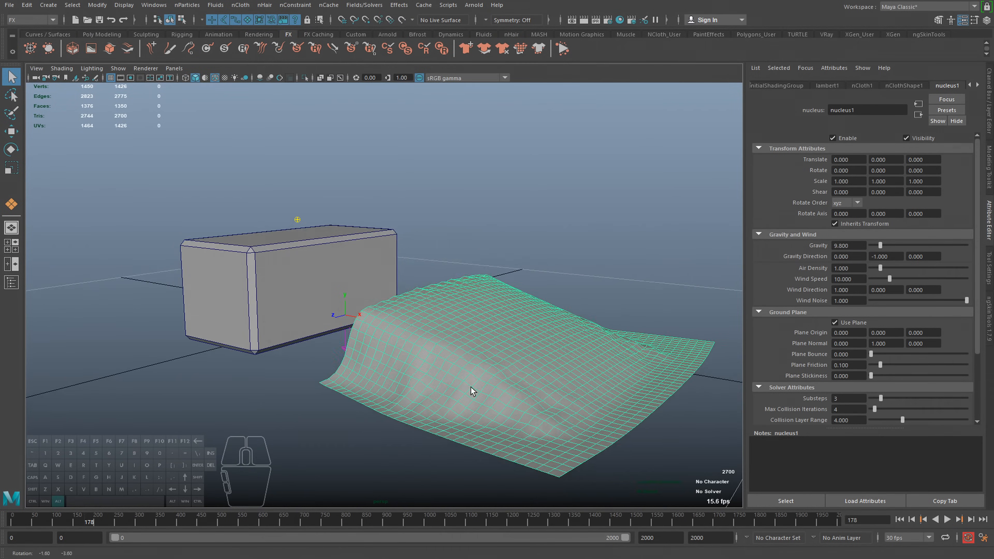
- Continue playing the wind simulation to about frame 267, keeping the box and moving cloth in view
{"action": "left_click", "coordinate": [947, 519]}
{"action": "right_click_drag", "start_coordinate": [658, 451], "coordinate": [525, 389], "text": "alt"}
{"action": "middle_click_drag", "start_coordinate": [526, 389], "coordinate": [450, 377], "text": "alt"}
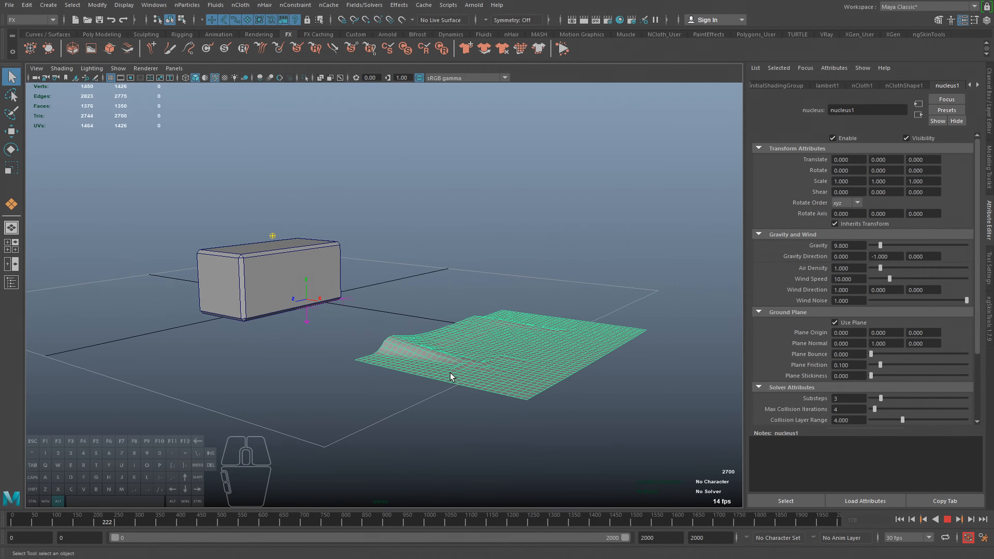
{"action": "left_click", "coordinate": [948, 520]}
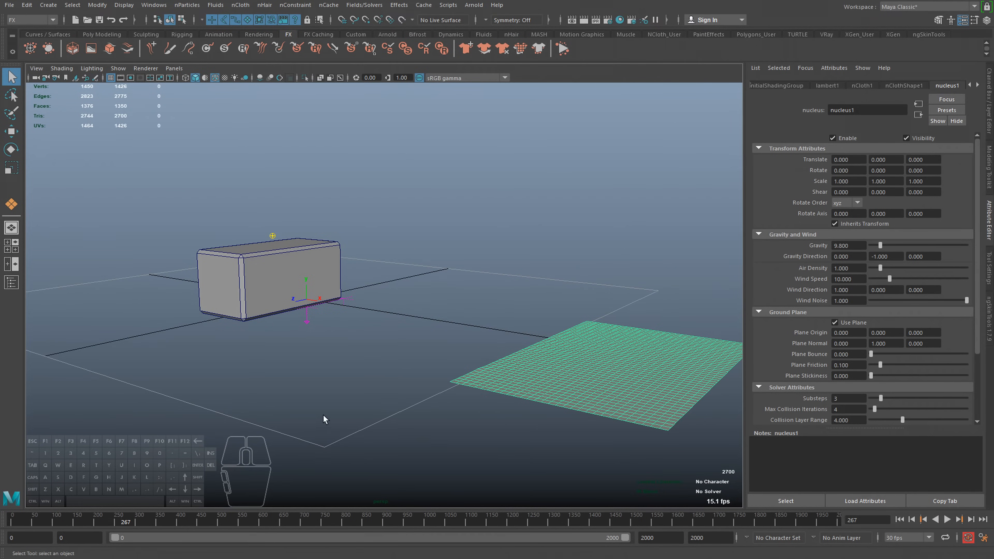
- Rewind the wind simulation to frame 0 and frame the cloth plane resting above the box
{"action": "right_click_drag", "start_coordinate": [231, 393], "coordinate": [225, 420], "text": "alt"}
{"action": "left_click_drag", "start_coordinate": [43, 524], "coordinate": [2, 522]}
{"action": "middle_click_drag", "start_coordinate": [174, 351], "coordinate": [304, 415], "text": "alt"}
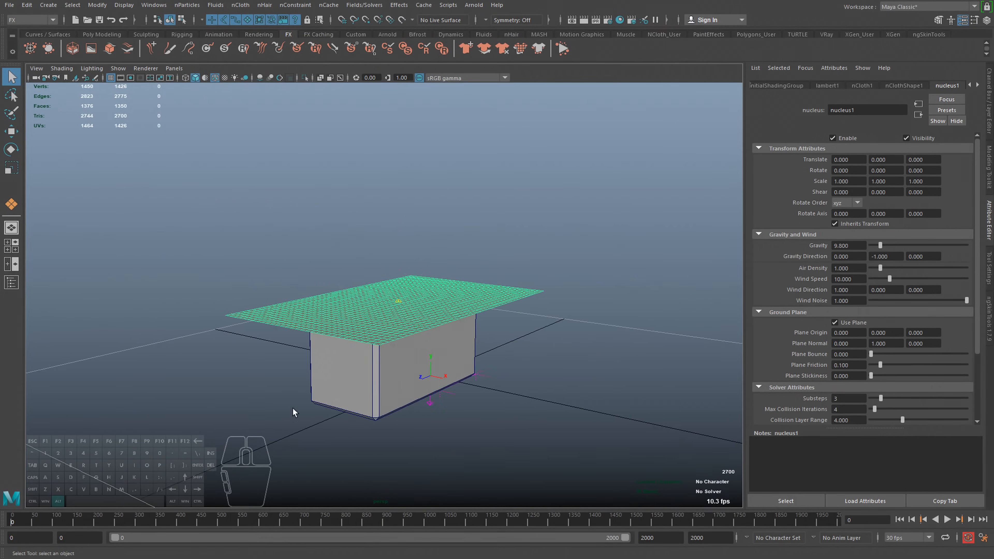
{"action": "right_click_drag", "start_coordinate": [304, 414], "coordinate": [356, 407], "text": "alt"}
{"action": "left_click_drag", "start_coordinate": [356, 407], "coordinate": [374, 419], "text": "alt"}
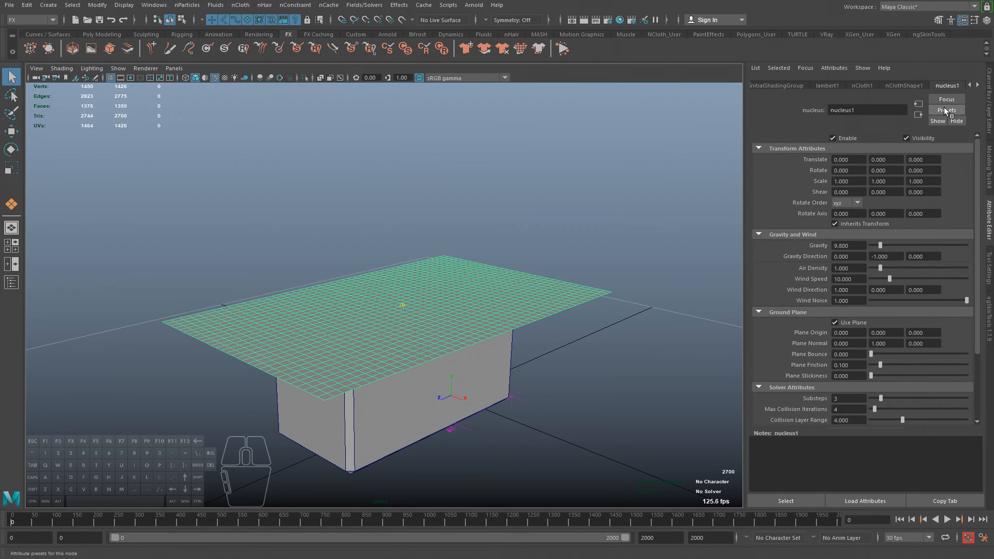
- Set the Stretch Resistance in the nCloth shape's dynamic properties to 10
{"action": "left_click", "coordinate": [907, 85]}
{"action": "scroll", "coordinate": [854, 235], "scroll_direction": "up", "scroll_amount": 5}
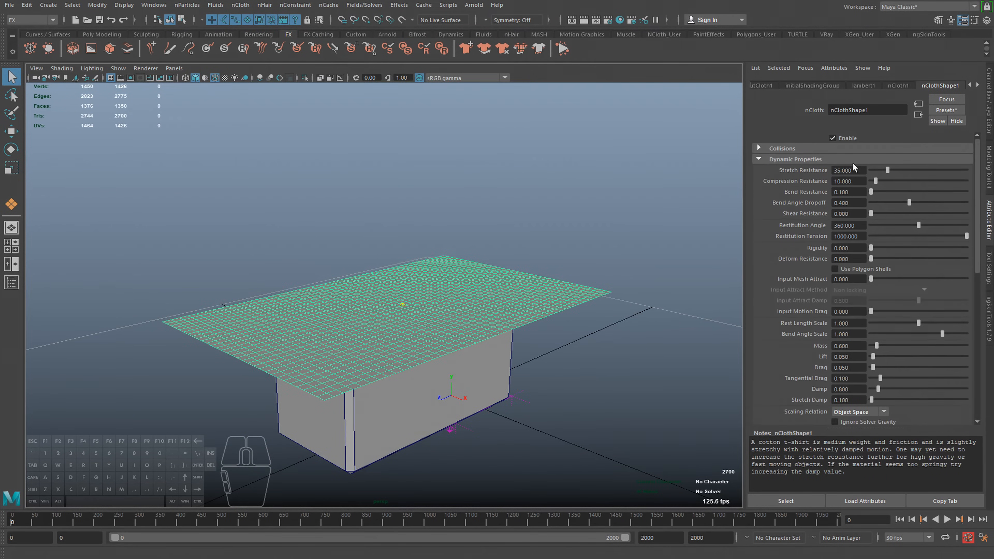
{"action": "left_click", "coordinate": [857, 169]}
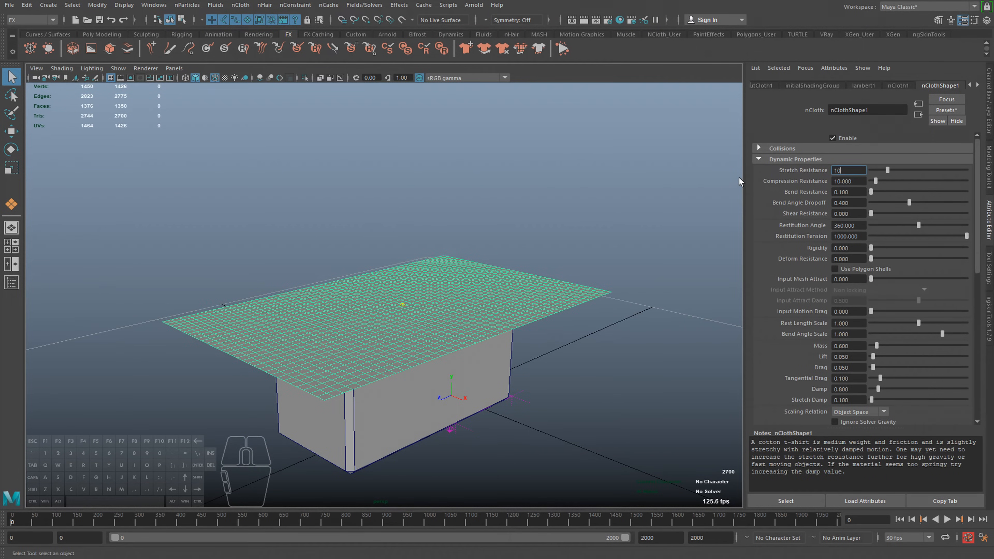
{"action": "key", "text": "Return"}
- Play the simulation to about frame 214 to watch the wind act on the stretchier cloth, and return to the start
{"action": "left_click_drag", "start_coordinate": [665, 328], "coordinate": [634, 322], "text": "alt"}
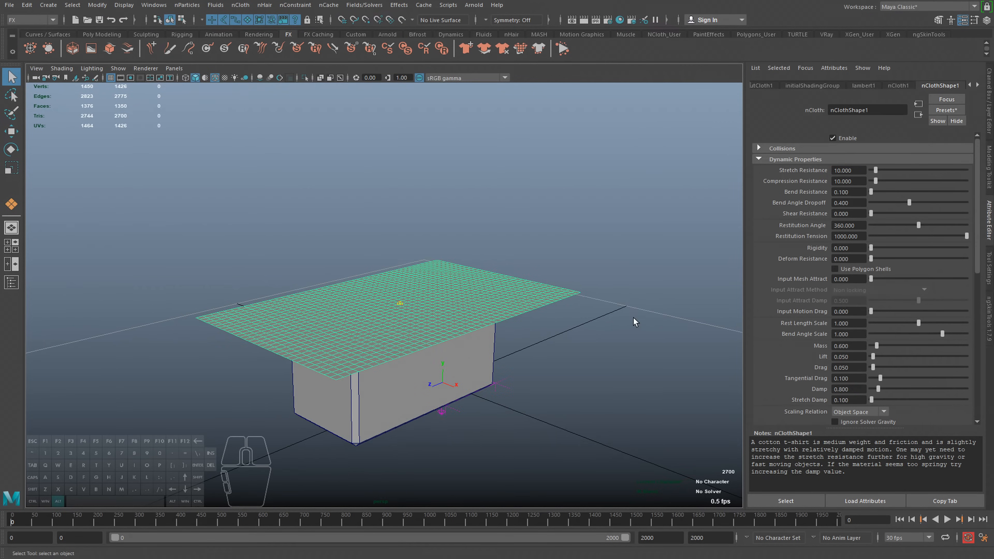
{"action": "middle_click_drag", "start_coordinate": [635, 321], "coordinate": [622, 266], "text": "alt"}
{"action": "right_click_drag", "start_coordinate": [622, 266], "coordinate": [484, 467], "text": "alt"}
{"action": "left_click", "coordinate": [947, 520]}
{"action": "left_click_drag", "start_coordinate": [510, 404], "coordinate": [509, 380], "text": "alt"}
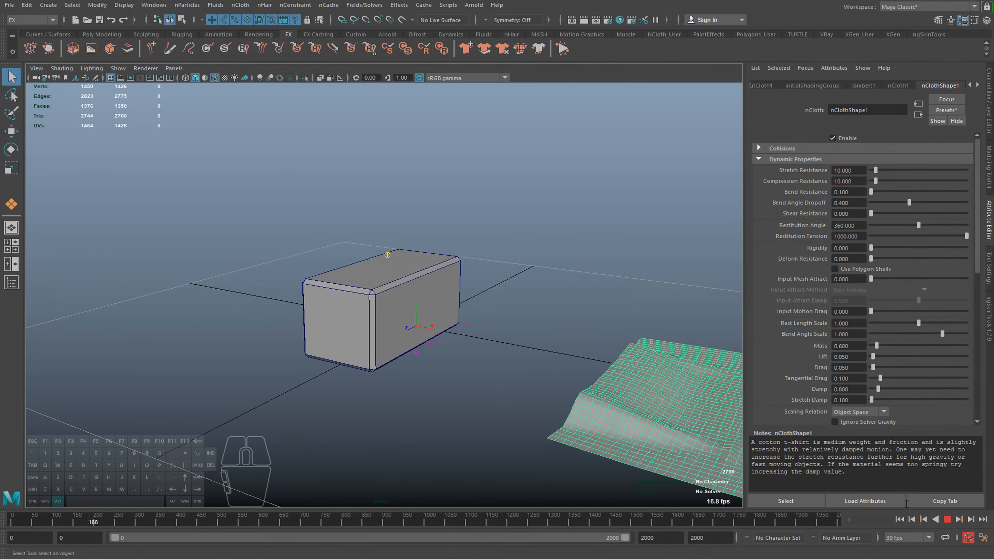
{"action": "left_click", "coordinate": [947, 519]}
{"action": "middle_click_drag", "start_coordinate": [517, 388], "coordinate": [401, 342], "text": "alt"}
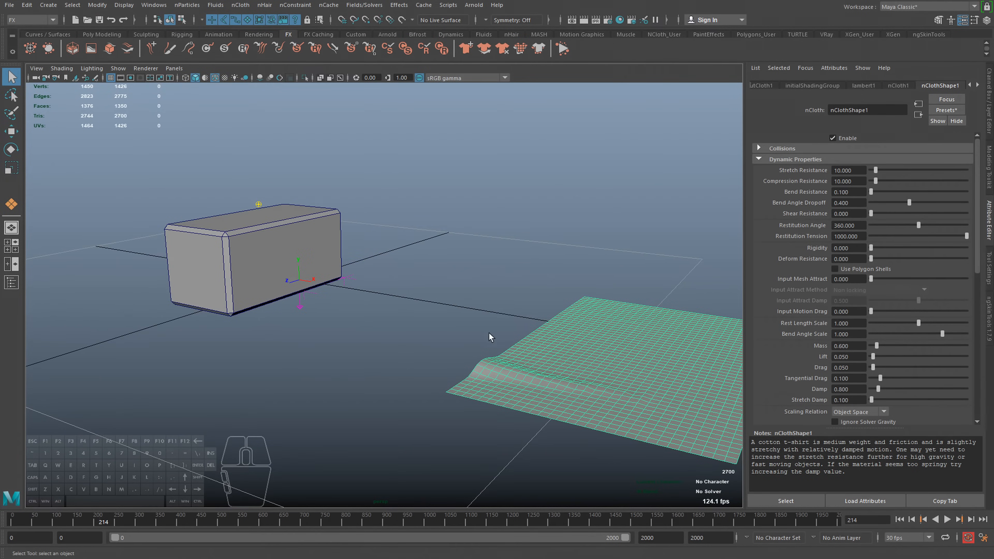
{"action": "left_click", "coordinate": [11, 522]}
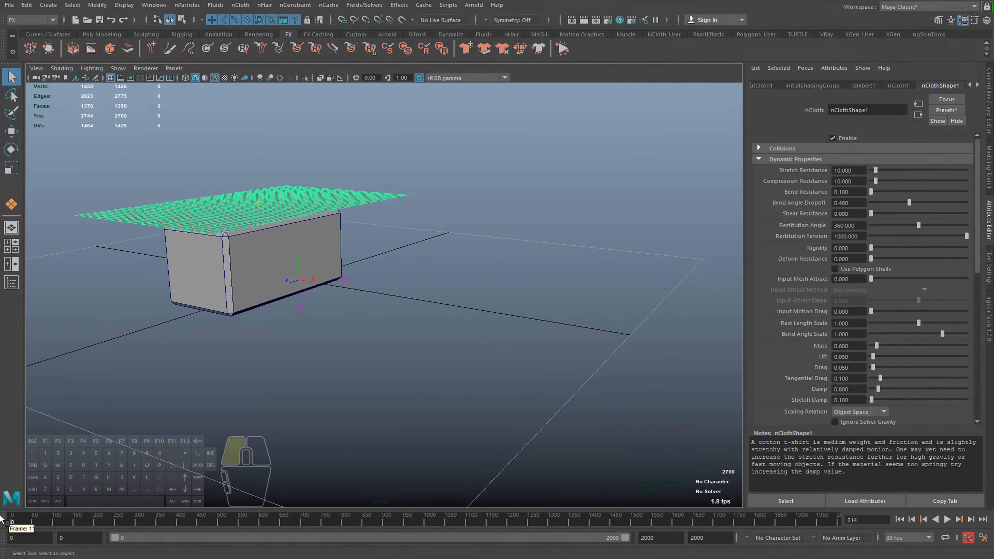
- Close the scene with the cloth over the box and start a new empty scene
{"action": "left_click_drag", "start_coordinate": [357, 369], "coordinate": [378, 369], "text": "alt"}
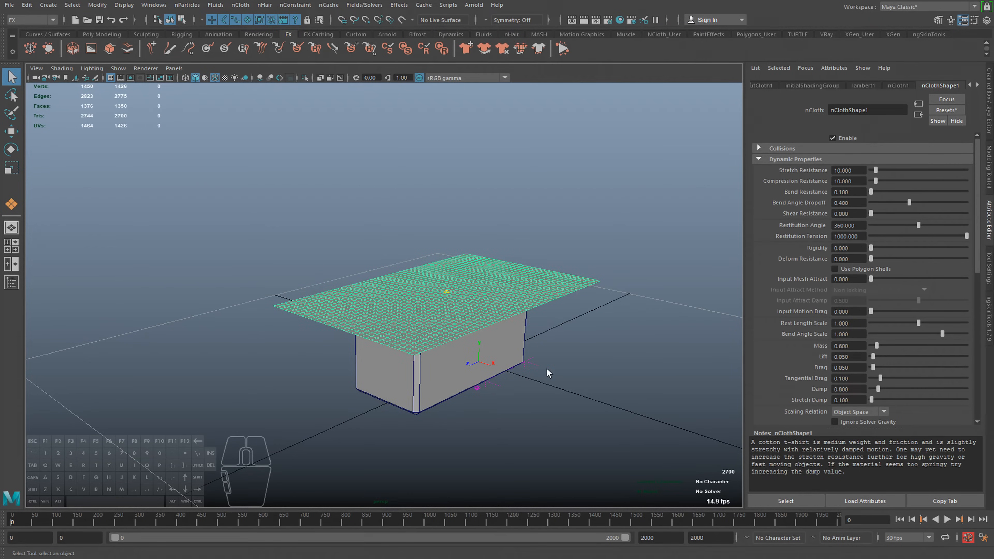
{"action": "left_click", "coordinate": [570, 322]}
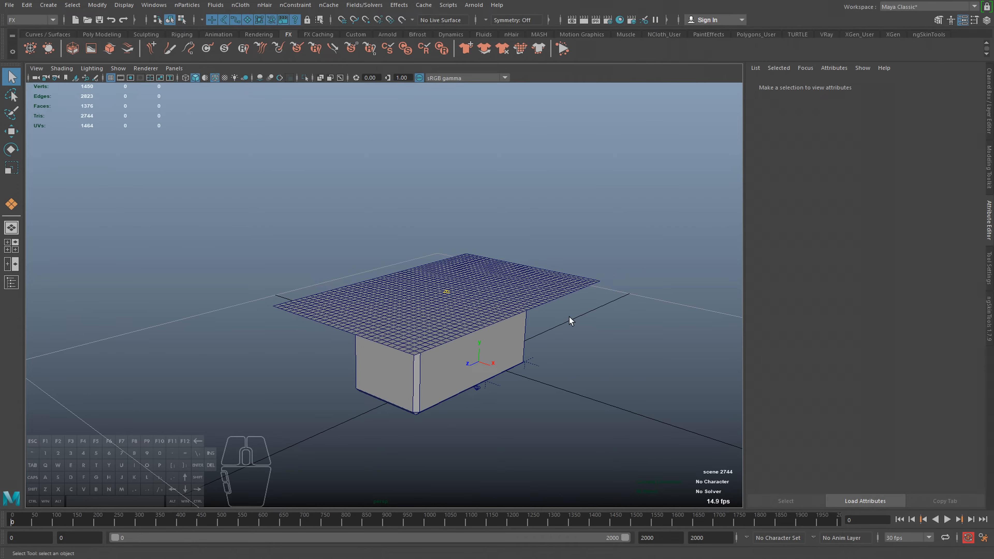
{"action": "key", "text": "ctrl+n"}
{"action": "left_click", "coordinate": [511, 283]}
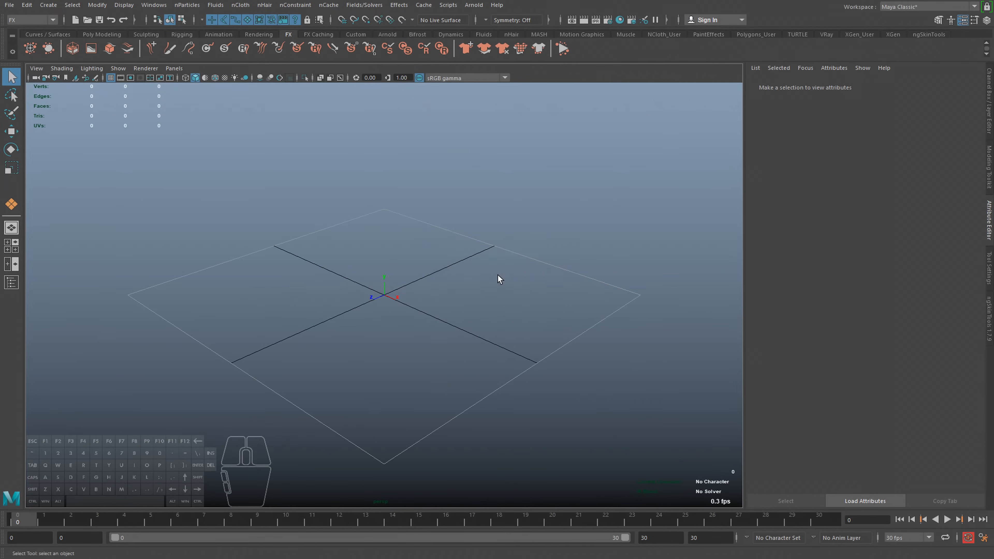
- Create a thin upright polygon cylinder at the centre of the grid as a pole
{"action": "right_click_drag", "start_coordinate": [435, 295], "coordinate": [383, 301], "text": "shift"}
{"action": "left_click_drag", "start_coordinate": [384, 301], "coordinate": [388, 159]}
{"action": "right_click_drag", "start_coordinate": [441, 237], "coordinate": [412, 235], "text": "alt"}
{"action": "middle_click_drag", "start_coordinate": [412, 235], "coordinate": [415, 273], "text": "alt"}
{"action": "left_click_drag", "start_coordinate": [415, 273], "coordinate": [416, 262], "text": "alt"}
- Raise the cylinder's top vertices to lengthen it into a tall pole, and return to object selection
{"action": "right_click_drag", "start_coordinate": [441, 284], "coordinate": [410, 284]}
{"action": "left_click_drag", "start_coordinate": [358, 291], "coordinate": [416, 326]}
{"action": "key", "text": "w"}
{"action": "middle_click_drag", "start_coordinate": [416, 326], "coordinate": [426, 198]}
{"action": "key", "text": "f"}
{"action": "key", "text": "F8"}
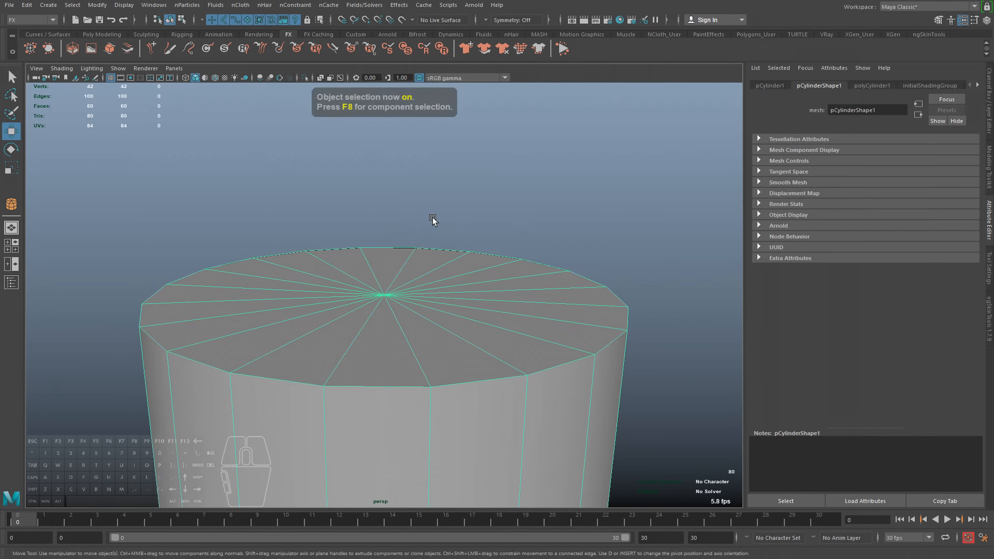
- Draw a polygon plane about 0.056 by 0.102 on the grid beside the pole
{"action": "key", "text": "shift+f"}
{"action": "right_click_drag", "start_coordinate": [432, 217], "coordinate": [422, 269], "text": "alt"}
{"action": "left_click", "coordinate": [471, 276]}
{"action": "right_click_drag", "start_coordinate": [476, 246], "coordinate": [437, 236], "text": "shift"}
{"action": "left_click_drag", "start_coordinate": [439, 238], "coordinate": [448, 290], "text": "alt"}
{"action": "left_click_drag", "start_coordinate": [462, 411], "coordinate": [532, 390]}
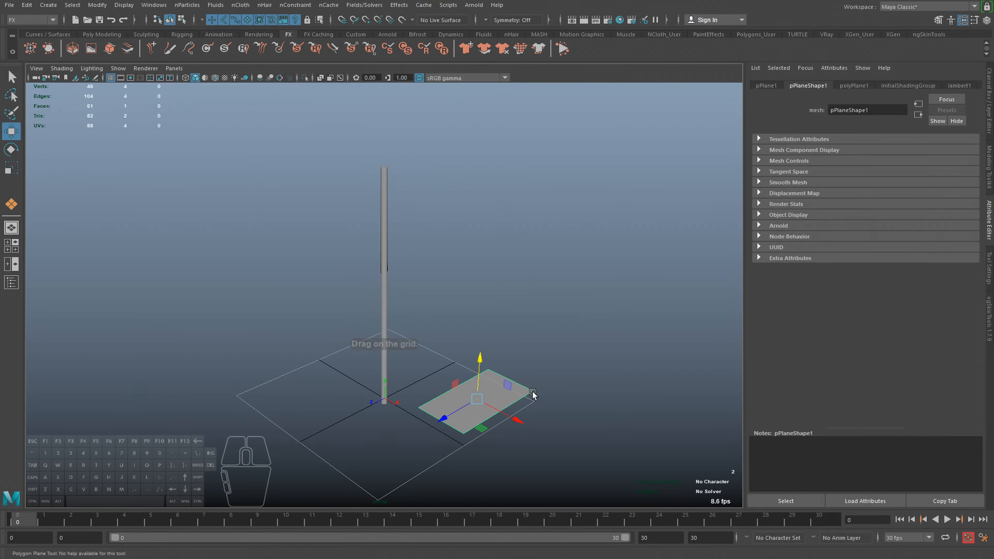
- Set both the width and height subdivisions of the plane to 30
{"action": "key", "text": "ctrl+a"}
{"action": "left_click", "coordinate": [954, 316]}
{"action": "left_click_drag", "start_coordinate": [955, 316], "coordinate": [953, 319]}
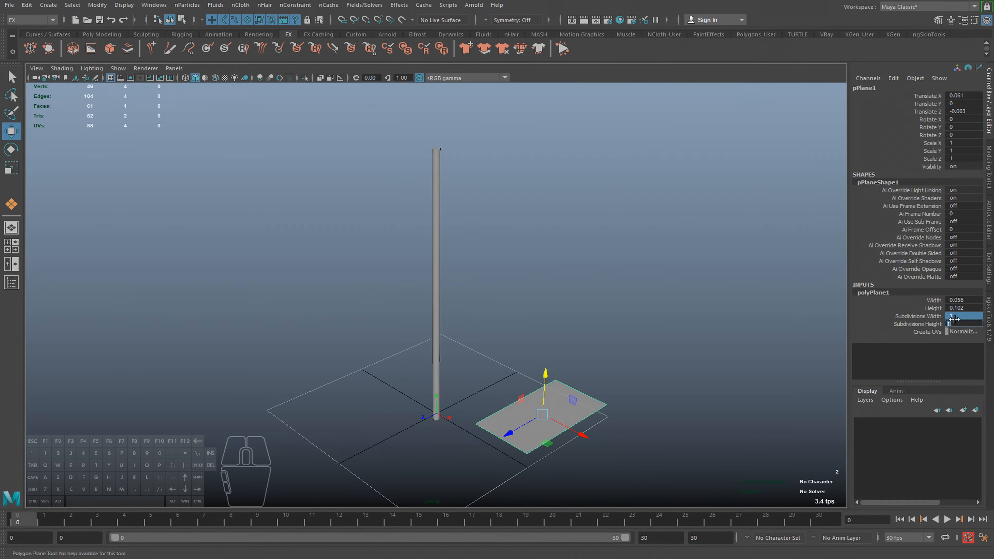
{"action": "type", "text": "30"}
{"action": "key", "text": "Return"}
{"action": "key", "text": "f"}
{"action": "scroll", "coordinate": [494, 387], "scroll_direction": "up", "scroll_amount": 5}
{"action": "left_click_drag", "start_coordinate": [494, 387], "coordinate": [550, 396], "text": "alt"}
{"action": "scroll", "coordinate": [550, 397], "scroll_direction": "down", "scroll_amount": 6}
{"action": "scroll", "coordinate": [550, 396], "scroll_direction": "up", "scroll_amount": 3}
{"action": "scroll", "coordinate": [533, 377], "scroll_direction": "up", "scroll_amount": 2}
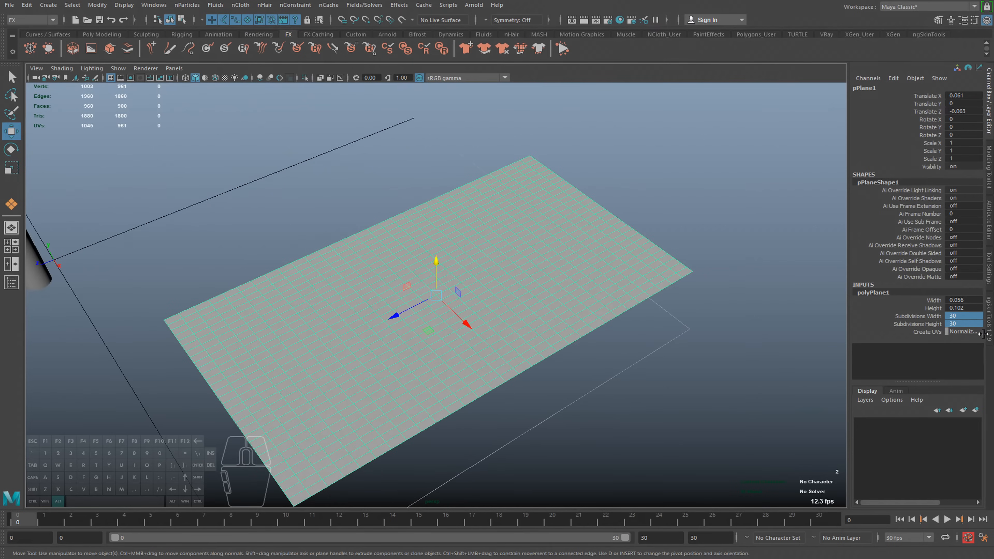
- Set the plane's width subdivisions to 45
{"action": "left_click", "coordinate": [962, 317]}
{"action": "type", "text": "45"}
{"action": "key", "text": "Return"}
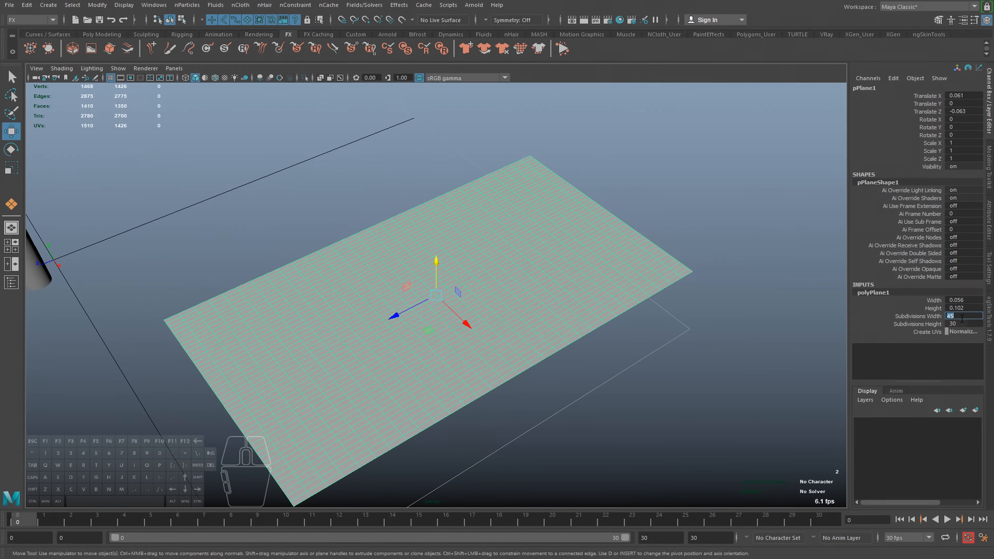
- Set the plane's width subdivisions to 30 and increase its height subdivisions to get squarer faces
{"action": "type", "text": "30"}
{"action": "key", "text": "Tab"}
{"action": "middle_click_drag", "start_coordinate": [633, 367], "coordinate": [679, 381], "text": "alt"}
{"action": "double_click", "coordinate": [965, 324]}
{"action": "middle_click_drag", "start_coordinate": [631, 339], "coordinate": [680, 355], "text": "alt"}
- Delete the plane's construction history
{"action": "key", "text": "F8"}
{"action": "key", "text": "F8"}
{"action": "key", "text": "alt+shift+d"}
- Rotate the plane upright by setting its Rotate Z to 90
{"action": "right_click_drag", "start_coordinate": [612, 326], "coordinate": [478, 299], "text": "alt"}
{"action": "middle_click_drag", "start_coordinate": [478, 299], "coordinate": [507, 308], "text": "alt"}
{"action": "right_click_drag", "start_coordinate": [507, 308], "coordinate": [535, 306], "text": "alt"}
{"action": "key", "text": "e"}
{"action": "left_click_drag", "start_coordinate": [546, 304], "coordinate": [557, 350]}
{"action": "left_click_drag", "start_coordinate": [539, 257], "coordinate": [539, 304], "text": "alt"}
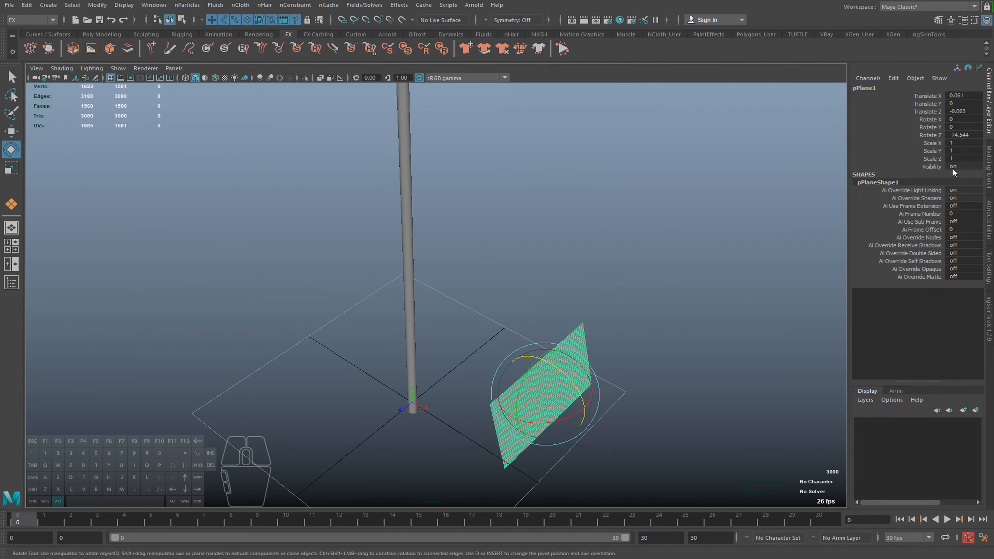
{"action": "double_click", "coordinate": [962, 135]}
{"action": "type", "text": "90"}
{"action": "key", "text": "Return"}
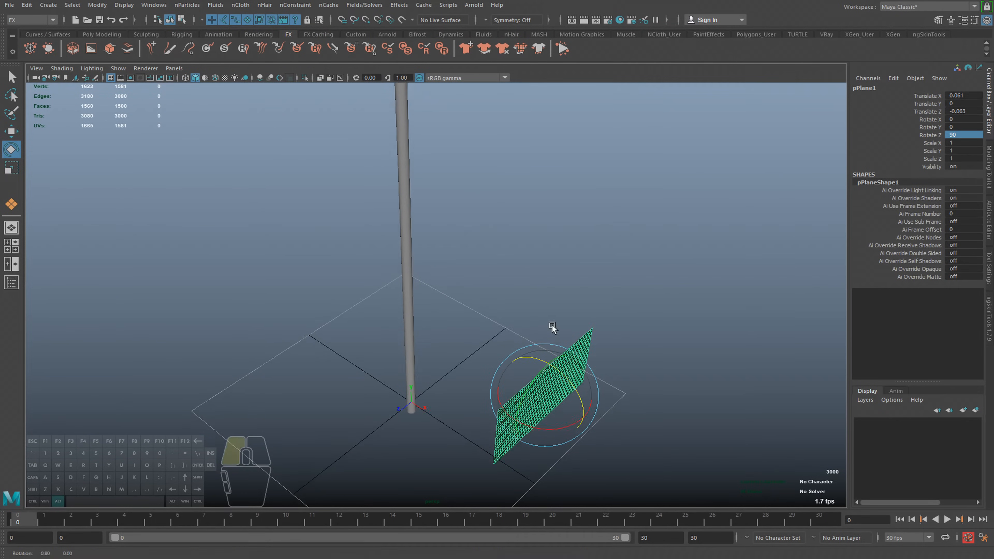
- Snap the plane's pivot to one of its corners and move the plane onto the top of the pole
{"action": "left_click_drag", "start_coordinate": [558, 329], "coordinate": [522, 337], "text": "alt"}
{"action": "key", "text": "w"}
{"action": "key", "text": "d"}
{"action": "key", "text": "space"}
{"action": "key", "text": "space"}
{"action": "key", "text": "d"}
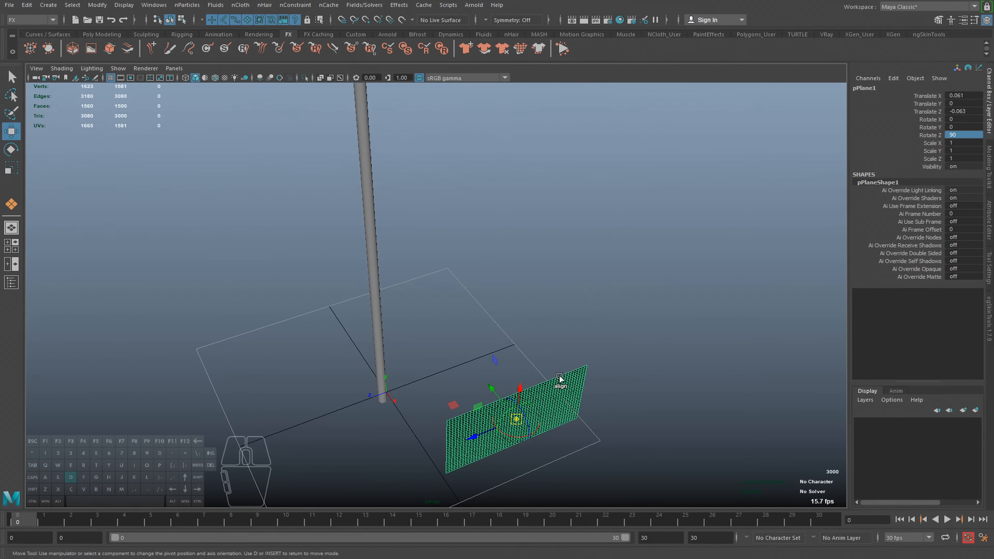
{"action": "key", "text": "v"}
{"action": "left_click_drag", "start_coordinate": [516, 419], "coordinate": [390, 413]}
{"action": "left_click_drag", "start_coordinate": [383, 402], "coordinate": [382, 175]}
- Shift the plane along Z to about -0.049 so its short edge sits beside the pole
{"action": "key", "text": "f"}
{"action": "left_click_drag", "start_coordinate": [413, 243], "coordinate": [270, 290], "text": "alt"}
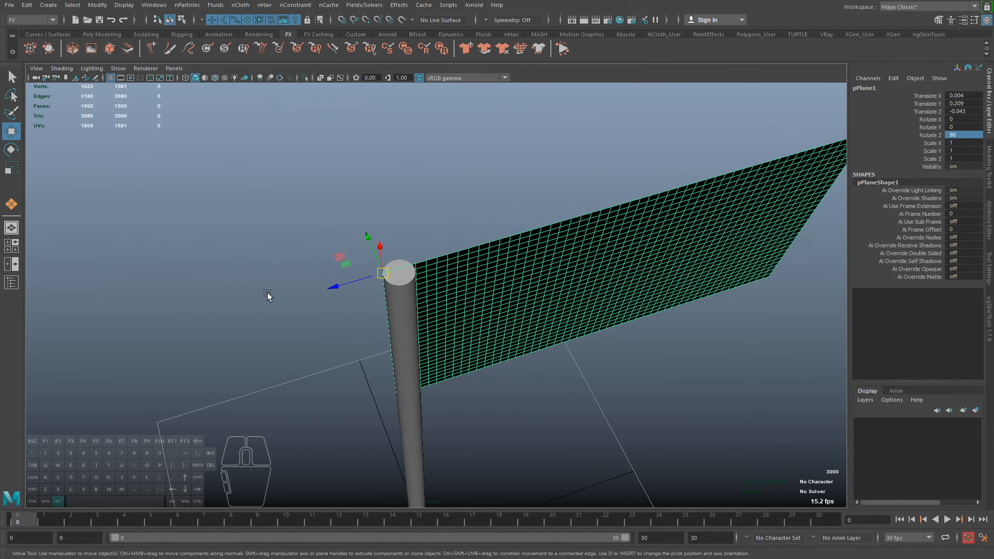
{"action": "mouse_move", "coordinate": [338, 289]}
{"action": "left_mouse_down"}
{"action": "mouse_move", "coordinate": [381, 287]}
{"action": "mouse_move", "coordinate": [345, 283]}
{"action": "left_mouse_up"}
{"action": "middle_click_drag", "start_coordinate": [346, 283], "coordinate": [473, 302], "text": "alt"}
{"action": "left_click_drag", "start_coordinate": [434, 299], "coordinate": [336, 274], "text": "alt"}
{"action": "key", "text": "f"}
{"action": "middle_click_drag", "start_coordinate": [337, 274], "coordinate": [434, 286], "text": "alt"}
{"action": "right_click_drag", "start_coordinate": [477, 299], "coordinate": [474, 294], "text": "alt"}
{"action": "left_click_drag", "start_coordinate": [474, 296], "coordinate": [415, 277], "text": "alt"}
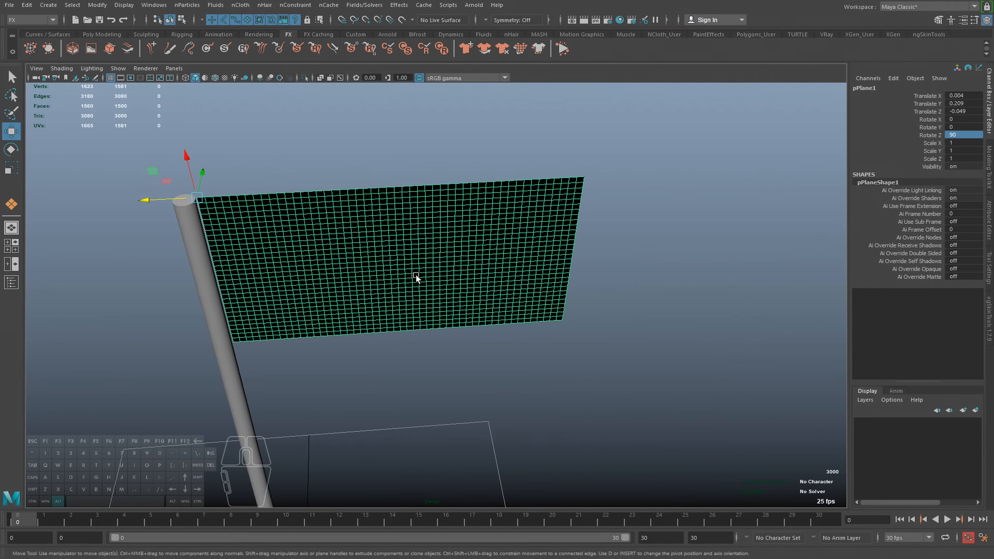
- Try flipping the plane about its corner pivot with a Rotate Z of 180, and undo it
{"action": "key", "text": "e"}
{"action": "left_click_drag", "start_coordinate": [185, 209], "coordinate": [212, 269]}
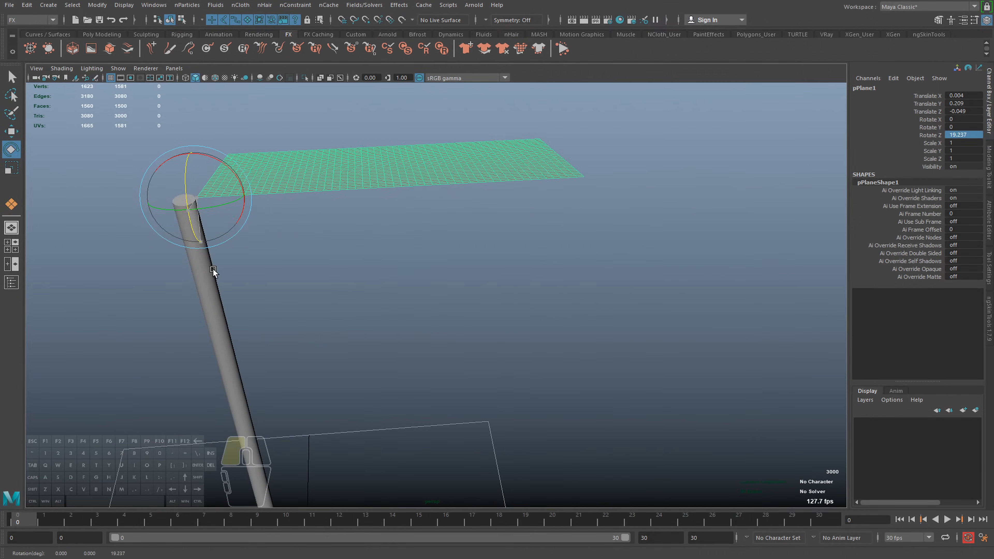
{"action": "double_click", "coordinate": [958, 135]}
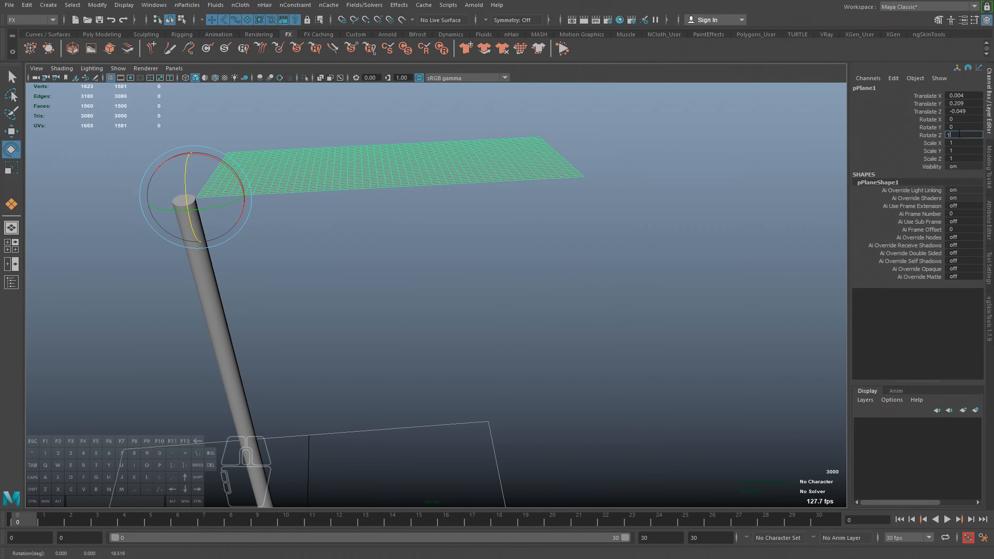
{"action": "type", "text": "180"}
{"action": "key", "text": "Return"}
{"action": "middle_click_drag", "start_coordinate": [534, 282], "coordinate": [602, 289], "text": "alt"}
{"action": "key", "text": "ctrl+z"}
{"action": "key", "text": "ctrl+z"}
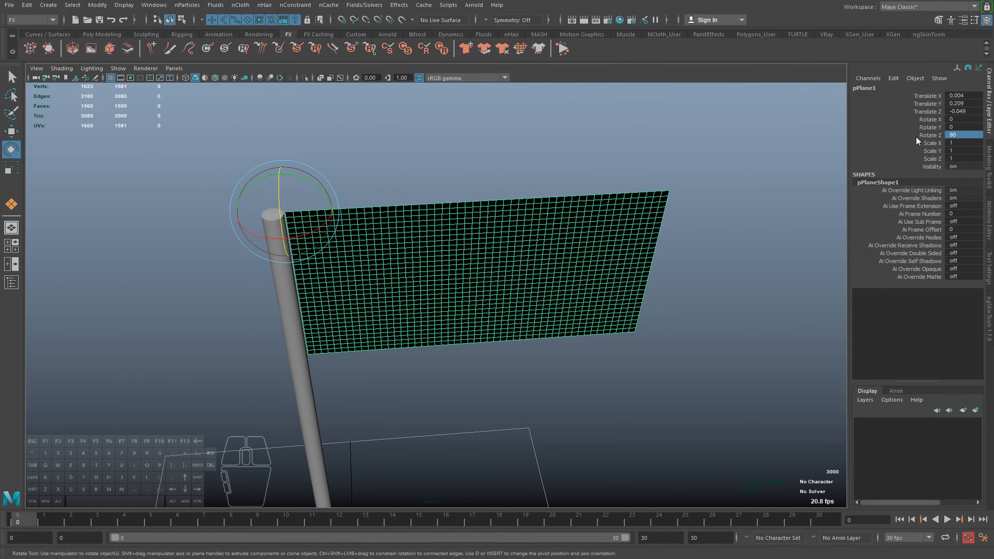
{"action": "double_click", "coordinate": [966, 135]}
{"action": "type", "text": "180"}
{"action": "key", "text": "Return"}
{"action": "middle_click_drag", "start_coordinate": [577, 289], "coordinate": [617, 291], "text": "alt"}
{"action": "key", "text": "ctrl+z"}
- Set the plane's Rotate Z to -90
{"action": "left_click", "coordinate": [964, 134]}
{"action": "double_click", "coordinate": [965, 134]}
{"action": "type", "text": "-90"}
{"action": "key", "text": "Return"}
- Lower the plane to a Translate Y of about 0.154, level with the pole's top, and freeze its transformations
{"action": "left_click_drag", "start_coordinate": [539, 238], "coordinate": [333, 309], "text": "alt"}
{"action": "key", "text": "w"}
{"action": "left_click_drag", "start_coordinate": [383, 274], "coordinate": [369, 466]}
{"action": "left_click", "coordinate": [97, 5]}
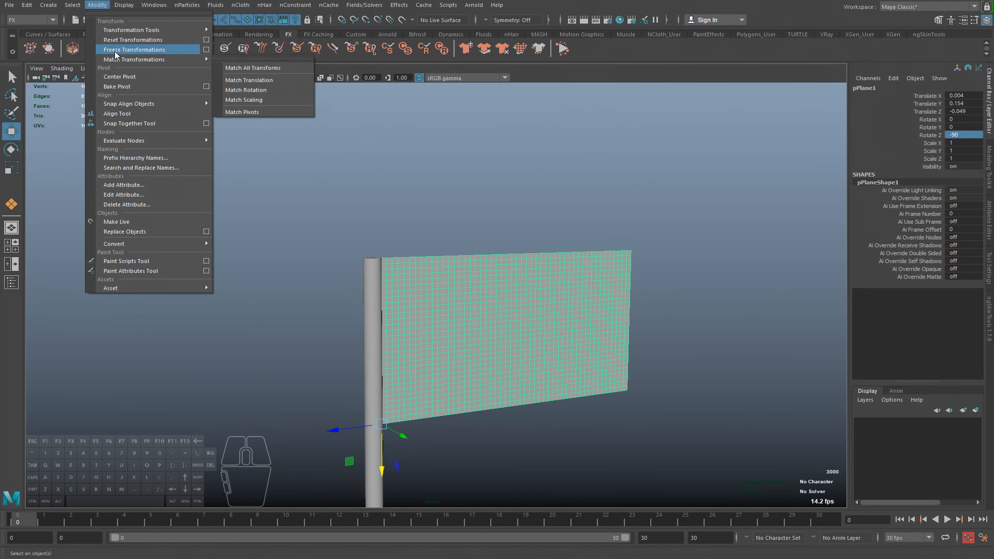
{"action": "left_click", "coordinate": [129, 49]}
- Nudge the plane slightly along Z so its edge just touches the side of the pole
{"action": "right_click_drag", "start_coordinate": [363, 307], "coordinate": [427, 310], "text": "alt"}
{"action": "left_click_drag", "start_coordinate": [415, 307], "coordinate": [361, 299], "text": "alt"}
{"action": "middle_click_drag", "start_coordinate": [362, 299], "coordinate": [397, 278], "text": "alt"}
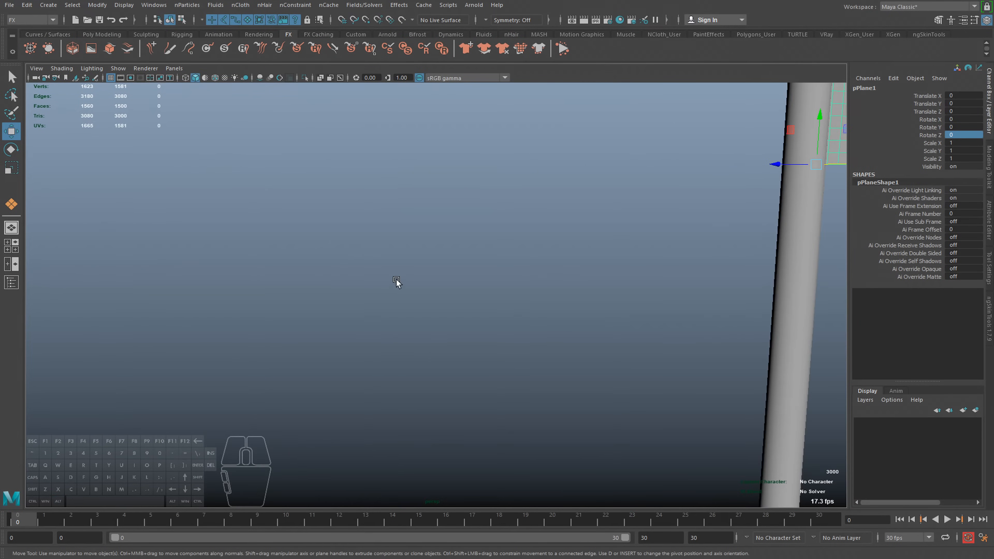
{"action": "key", "text": "a"}
{"action": "right_click_drag", "start_coordinate": [209, 272], "coordinate": [221, 272], "text": "alt"}
{"action": "middle_click_drag", "start_coordinate": [222, 271], "coordinate": [276, 259], "text": "alt"}
{"action": "left_click_drag", "start_coordinate": [276, 260], "coordinate": [268, 273], "text": "alt"}
{"action": "left_click_drag", "start_coordinate": [400, 279], "coordinate": [378, 295], "text": "alt"}
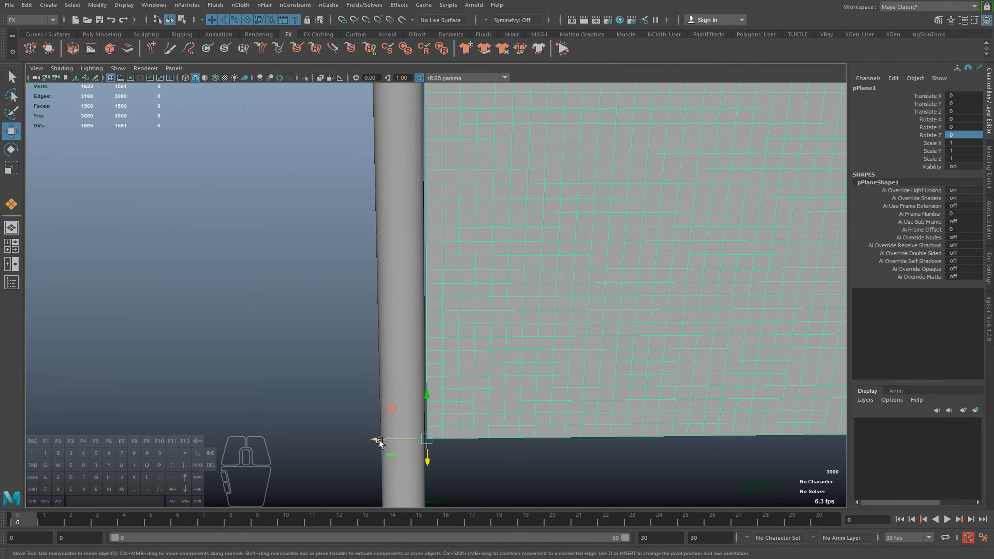
{"action": "left_click_drag", "start_coordinate": [379, 442], "coordinate": [372, 441]}
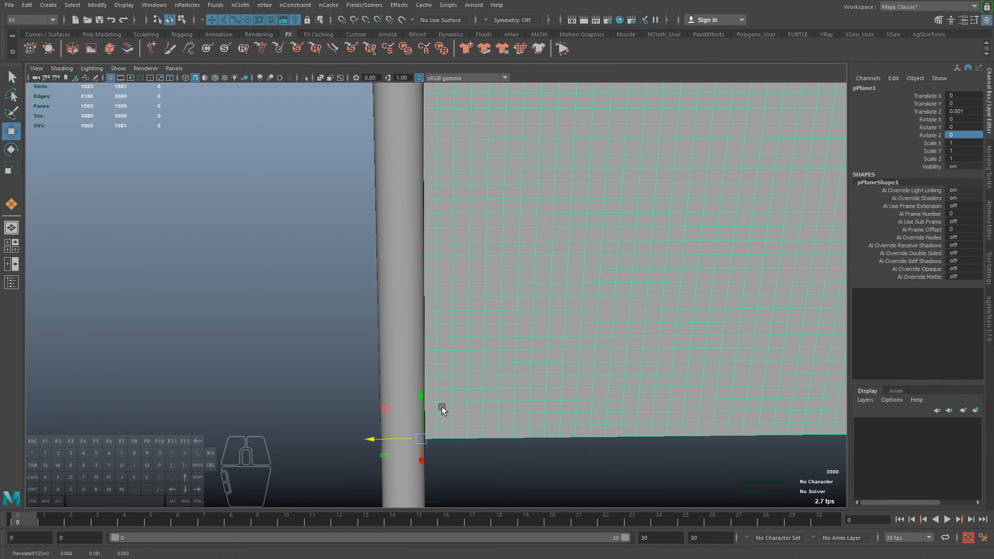
{"action": "key", "text": "ctrl+z"}
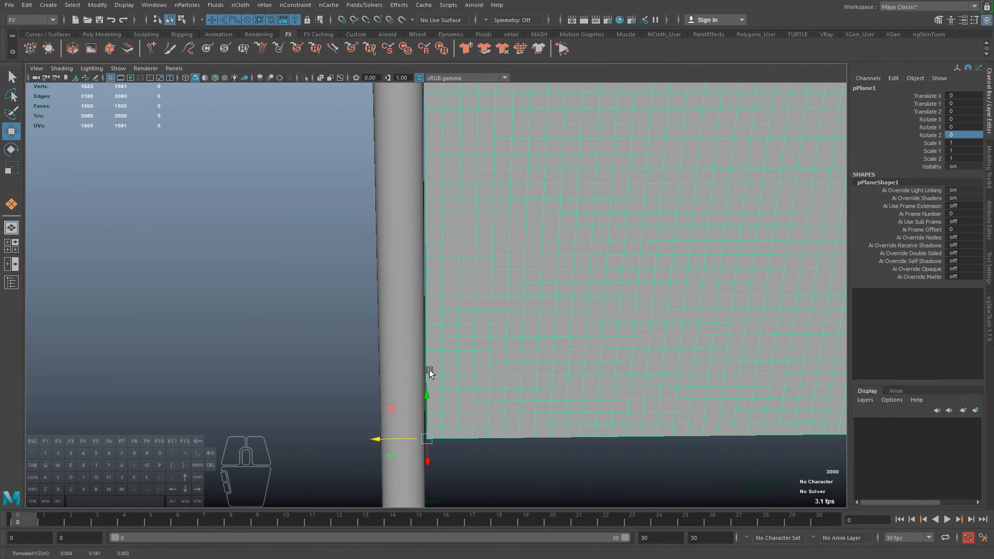
{"action": "left_click_drag", "start_coordinate": [387, 440], "coordinate": [383, 437]}
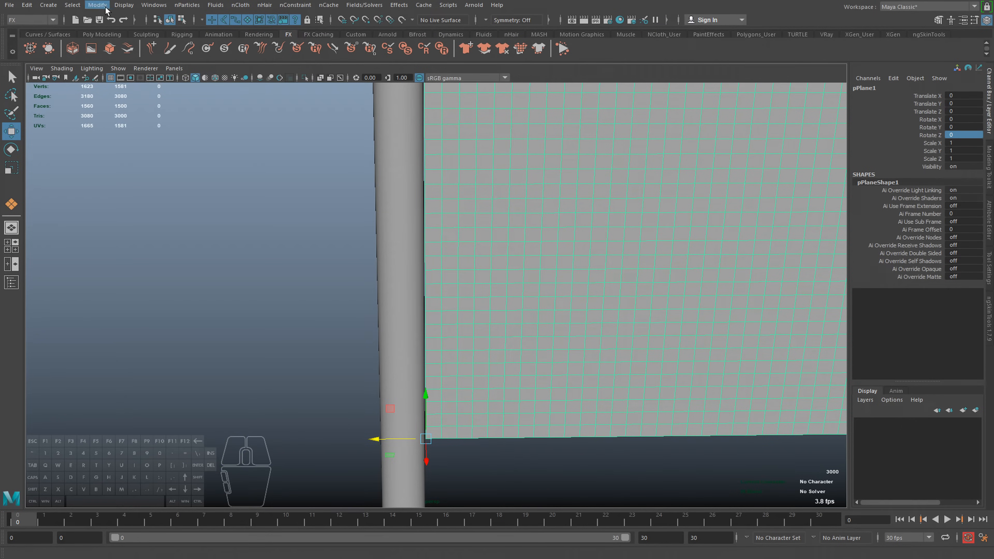
- Freeze the transformations of the plane and the pole together
{"action": "left_click", "coordinate": [403, 129], "text": "shift"}
{"action": "left_click", "coordinate": [99, 5]}
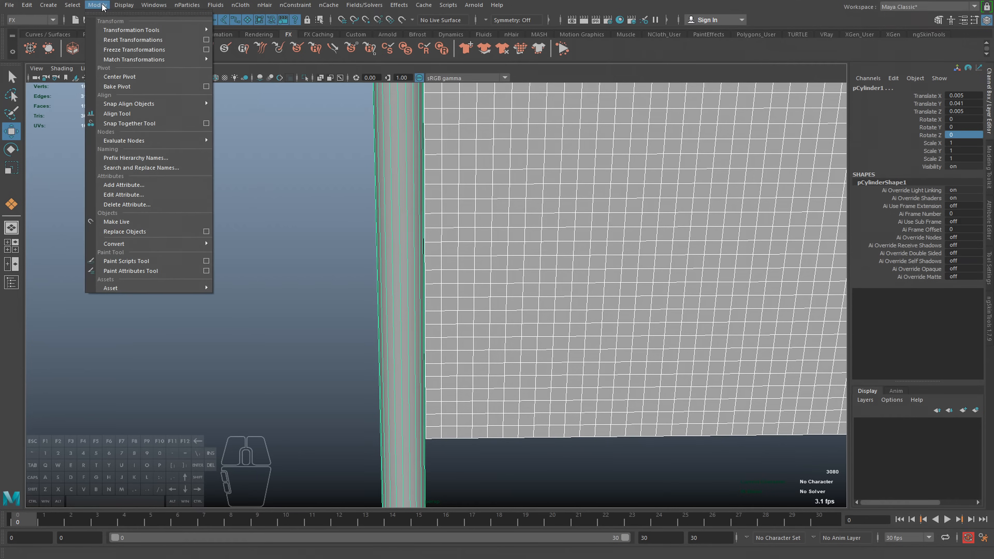
{"action": "left_click", "coordinate": [119, 52]}
- Turn on wireframe display over the shaded objects and clear the selection
{"action": "middle_click_drag", "start_coordinate": [421, 226], "coordinate": [359, 242], "text": "alt"}
{"action": "key", "text": "f"}
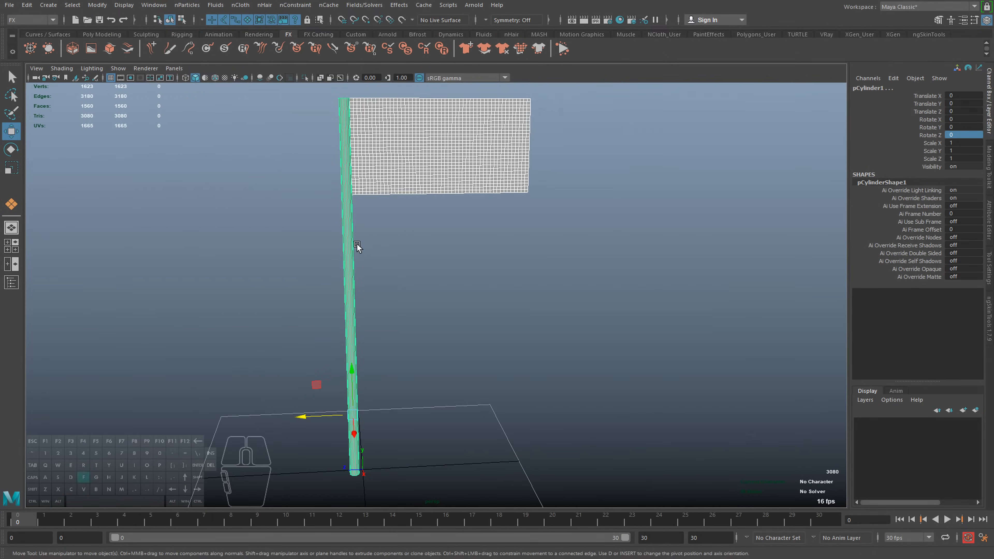
{"action": "middle_click_drag", "start_coordinate": [308, 148], "coordinate": [298, 248], "text": "alt"}
{"action": "left_click_drag", "start_coordinate": [297, 248], "coordinate": [314, 244], "text": "alt"}
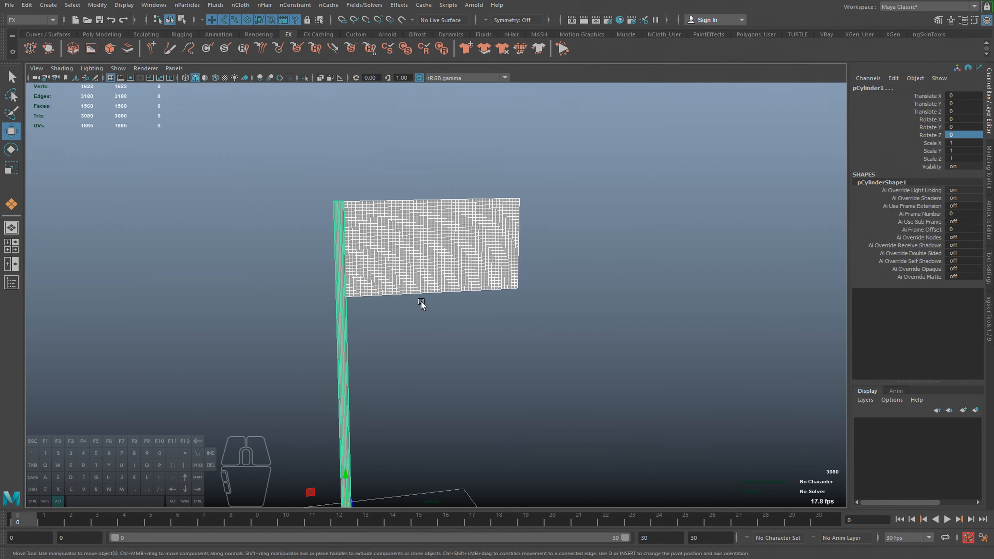
{"action": "left_click", "coordinate": [441, 312]}
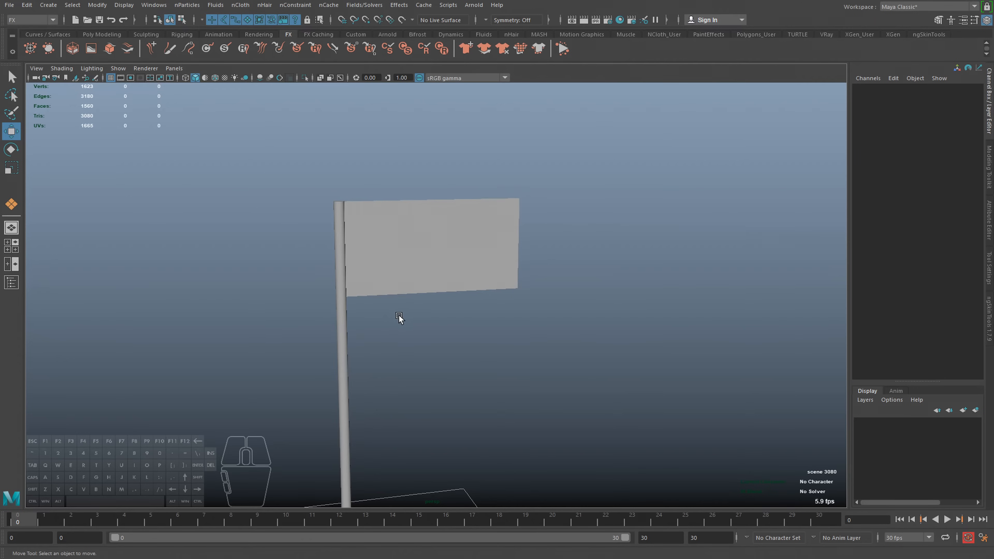
{"action": "left_click", "coordinate": [443, 281]}
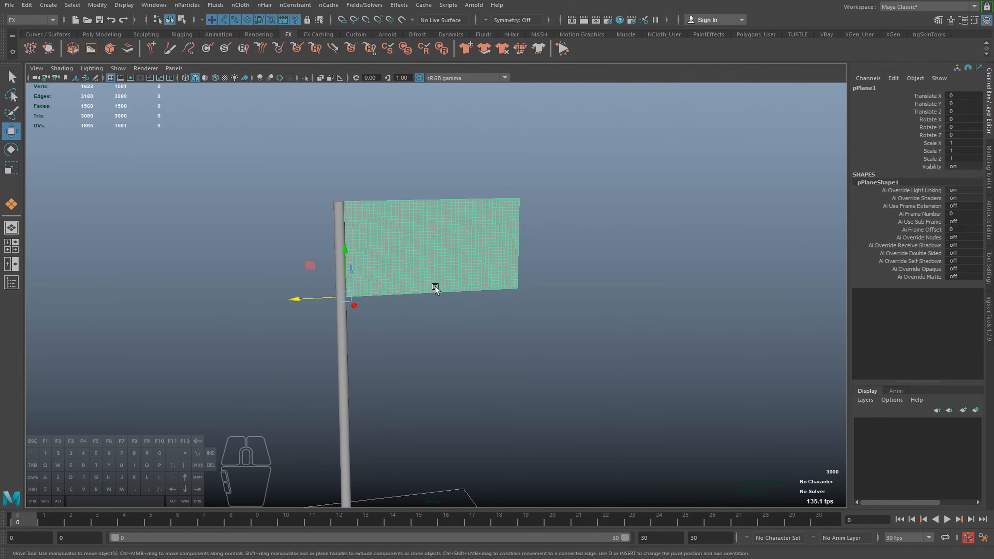
{"action": "left_click_drag", "start_coordinate": [443, 281], "coordinate": [415, 274], "text": "alt"}
{"action": "left_click", "coordinate": [61, 68]}
{"action": "left_click", "coordinate": [90, 159]}
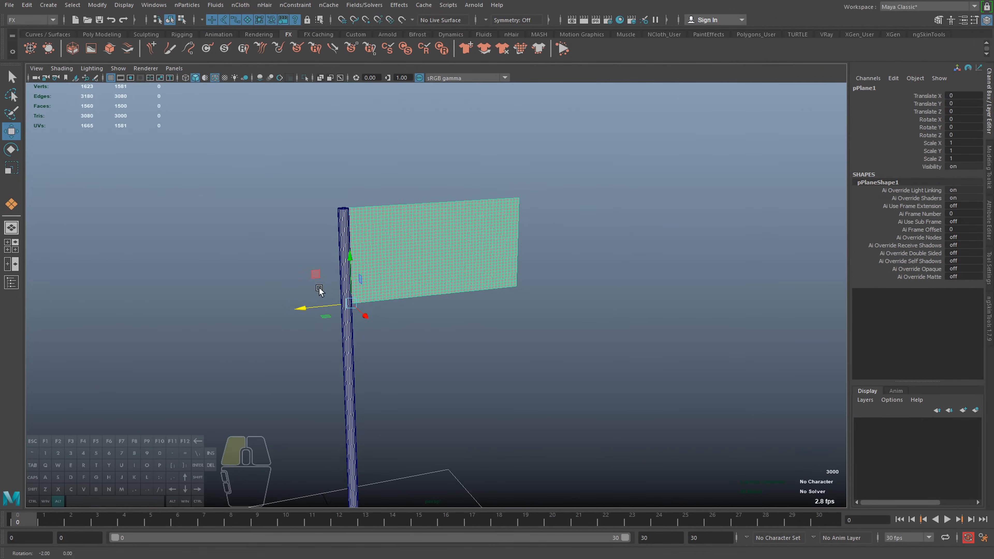
{"action": "left_click_drag", "start_coordinate": [318, 287], "coordinate": [316, 274], "text": "alt"}
{"action": "left_click", "coordinate": [315, 270]}
- Convert the flag plane into an nCloth object
{"action": "right_click_drag", "start_coordinate": [316, 270], "coordinate": [307, 261], "text": "alt"}
{"action": "middle_click_drag", "start_coordinate": [307, 260], "coordinate": [311, 267], "text": "alt"}
{"action": "right_click_drag", "start_coordinate": [312, 266], "coordinate": [407, 291], "text": "alt"}
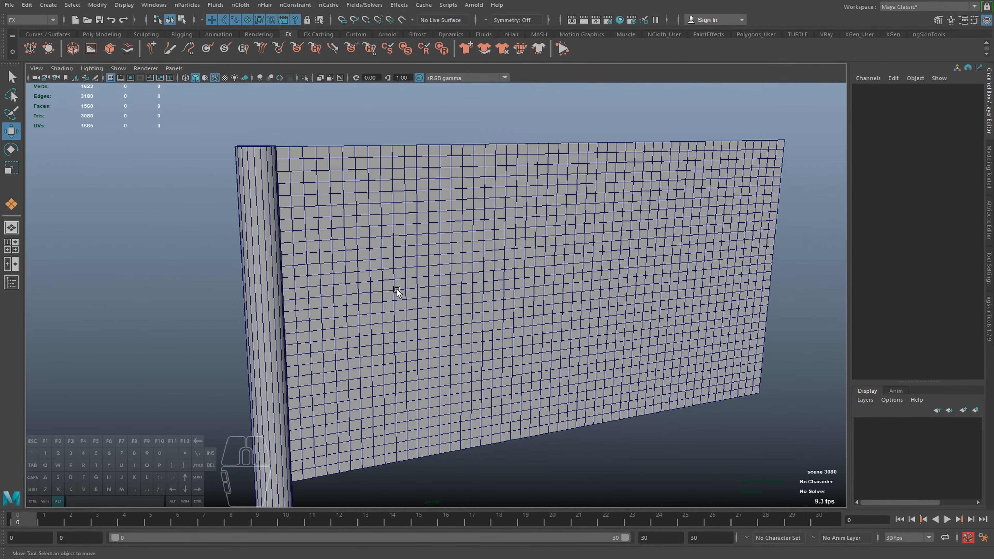
{"action": "left_click", "coordinate": [264, 248]}
{"action": "left_click", "coordinate": [459, 244]}
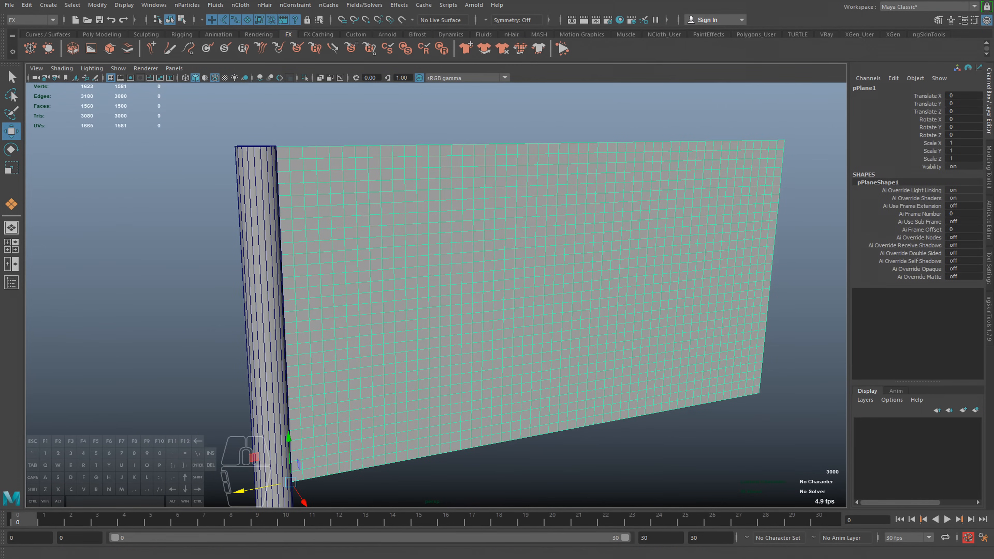
{"action": "left_click", "coordinate": [240, 5]}
{"action": "left_click", "coordinate": [260, 41]}
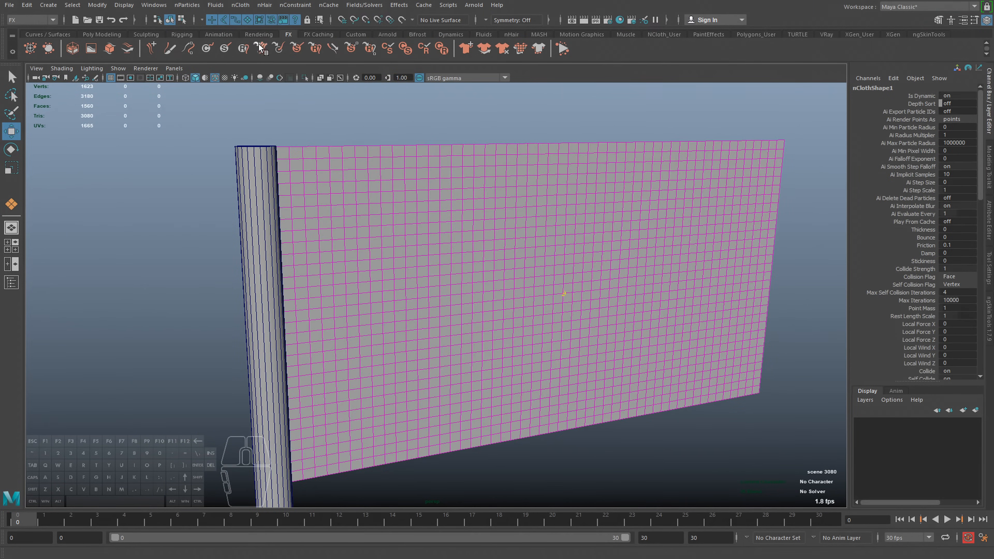
- Make the pole a passive collider for the cloth
{"action": "right_click_drag", "start_coordinate": [465, 286], "coordinate": [428, 286], "text": "alt"}
{"action": "left_click", "coordinate": [359, 244]}
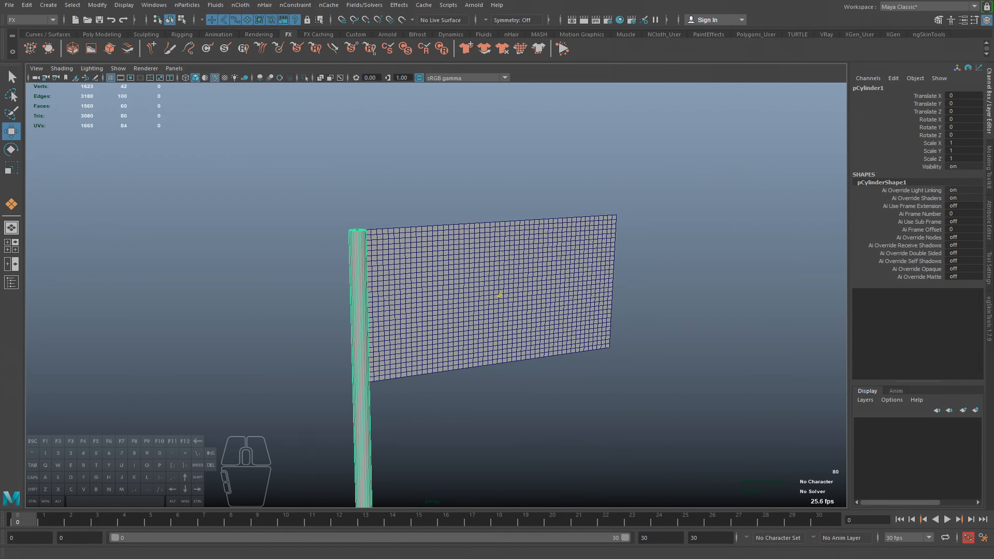
{"action": "left_click", "coordinate": [240, 5]}
{"action": "left_click", "coordinate": [264, 30]}
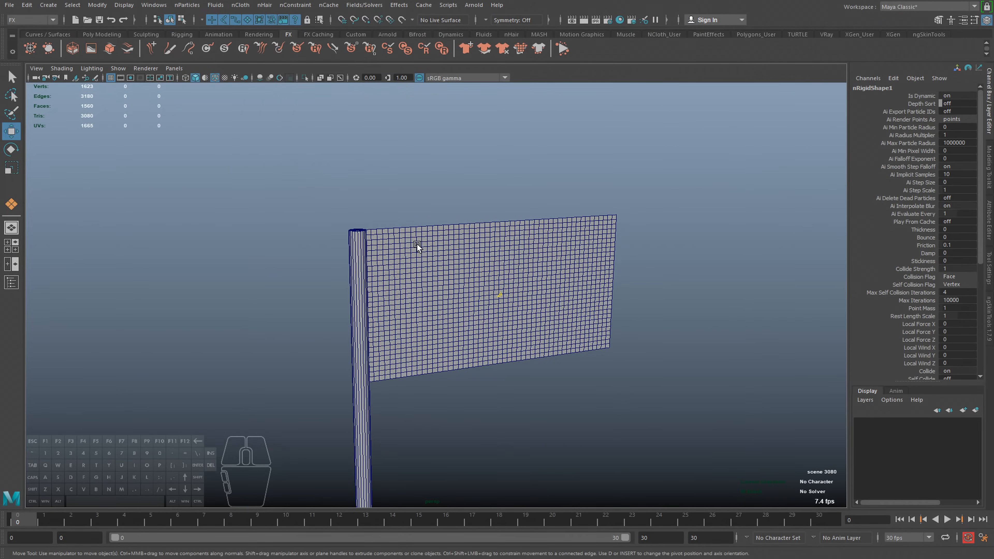
- Set the playback end frame to 2000 and play the cloth simulation
{"action": "double_click", "coordinate": [665, 538]}
{"action": "type", "text": "2000"}
{"action": "key", "text": "Return"}
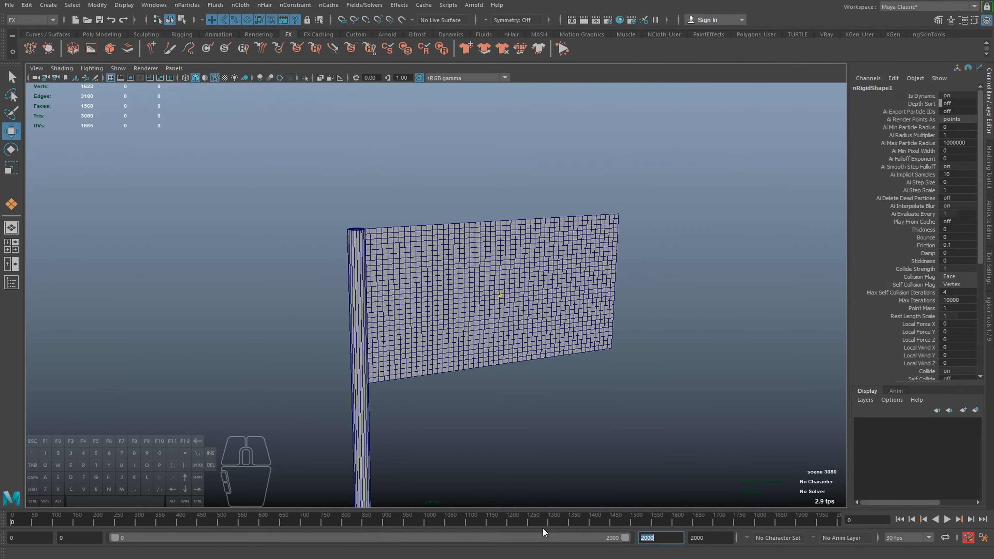
{"action": "left_click", "coordinate": [947, 519]}
{"action": "left_click", "coordinate": [948, 521]}
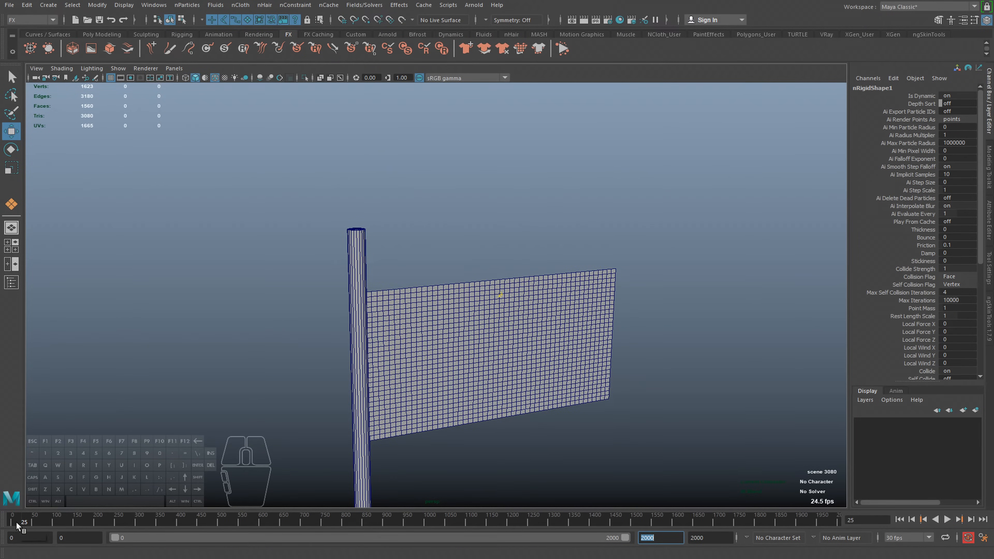
- Return to frame 0 and replace the flag's nCloth settings with the tshirt preset
{"action": "left_click", "coordinate": [12, 520]}
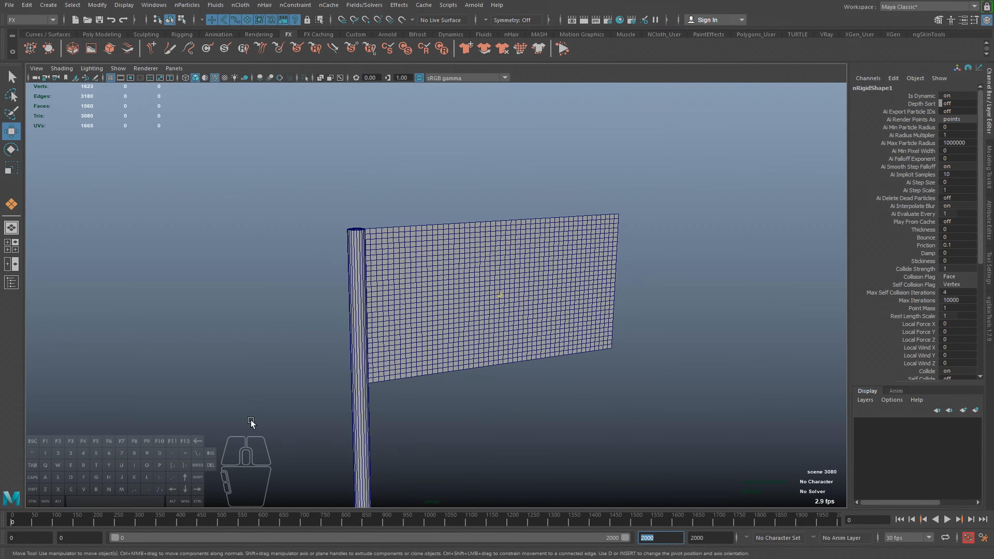
{"action": "left_click", "coordinate": [517, 315]}
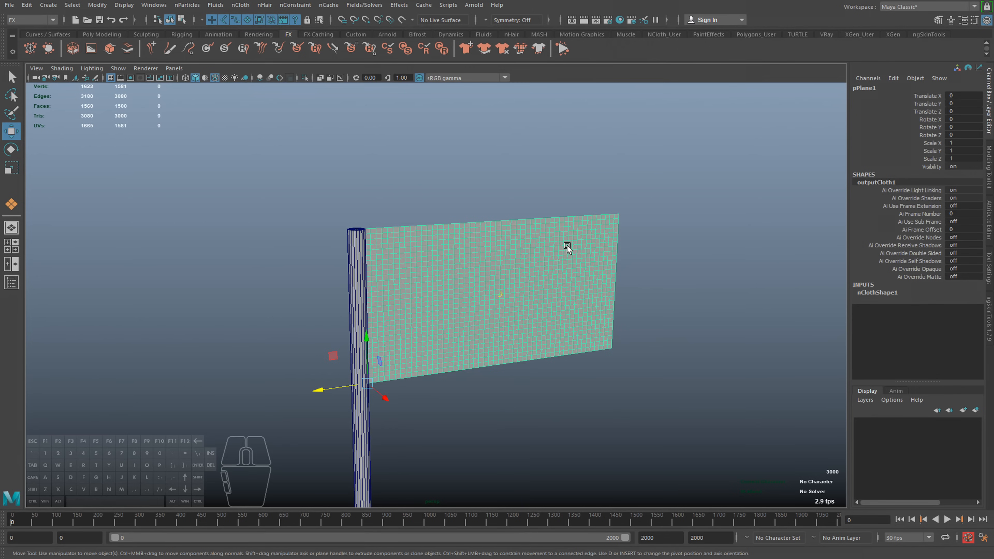
{"action": "key", "text": "ctrl+a"}
{"action": "left_click", "coordinate": [941, 109]}
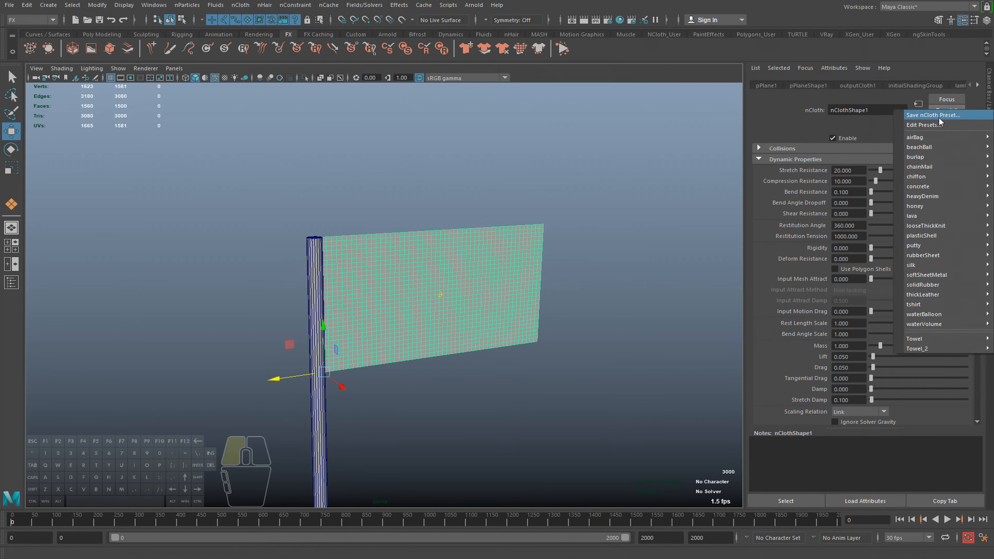
{"action": "mouse_move", "coordinate": [920, 304]}
{"action": "left_click", "coordinate": [883, 305]}
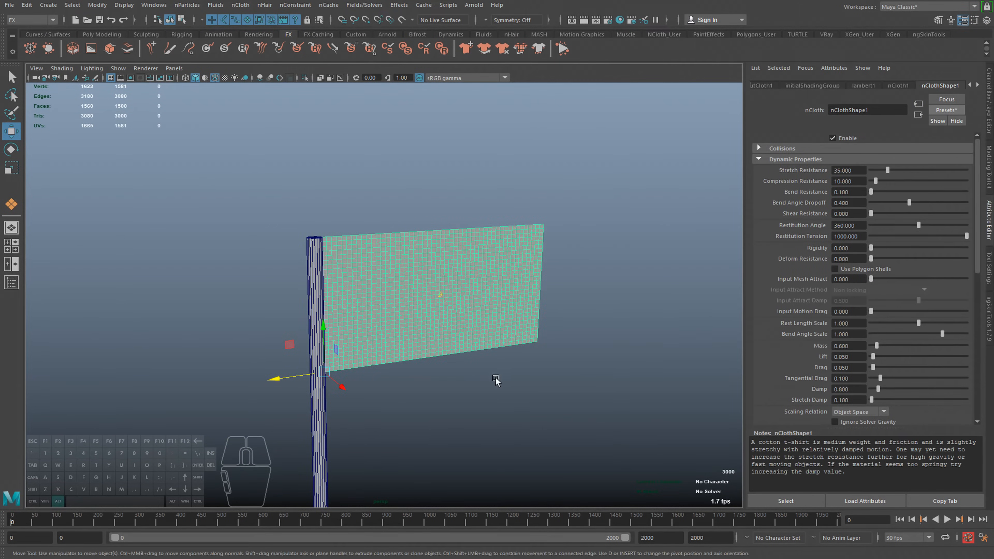
{"action": "key", "text": "ctrl+a"}
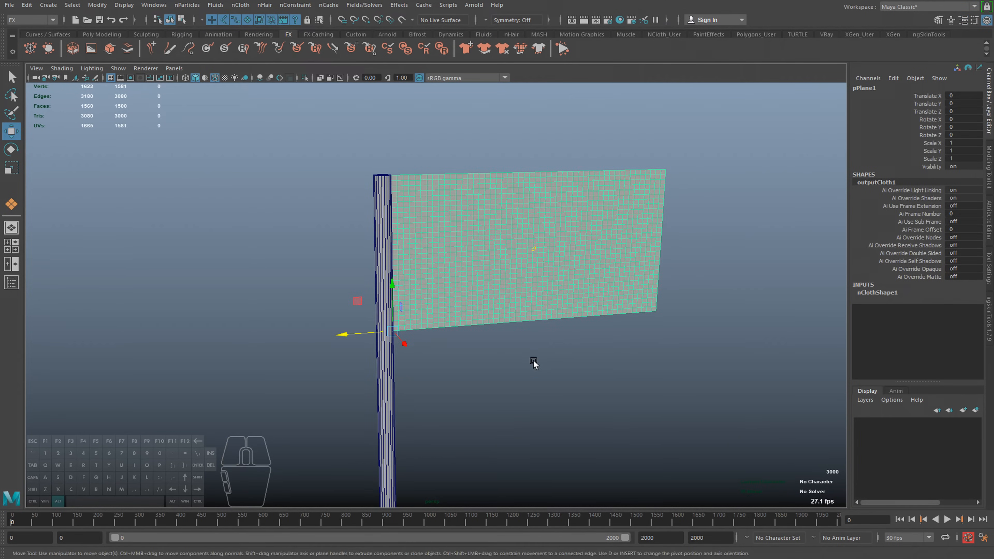
- Clear the selection and detach the nConstraint commands as a floating window beside the pole
{"action": "scroll", "coordinate": [259, 175], "scroll_direction": "up", "scroll_amount": 5}
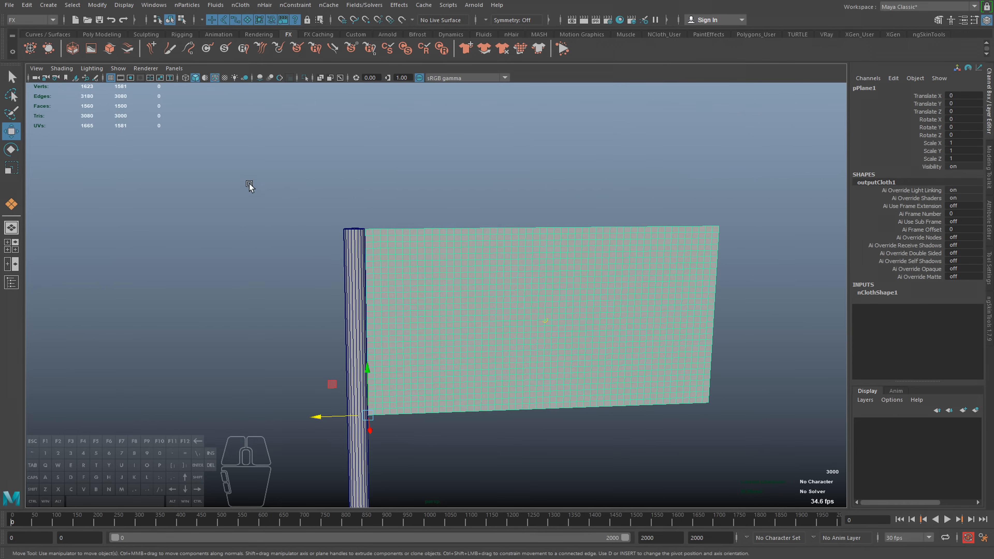
{"action": "left_click", "coordinate": [236, 188]}
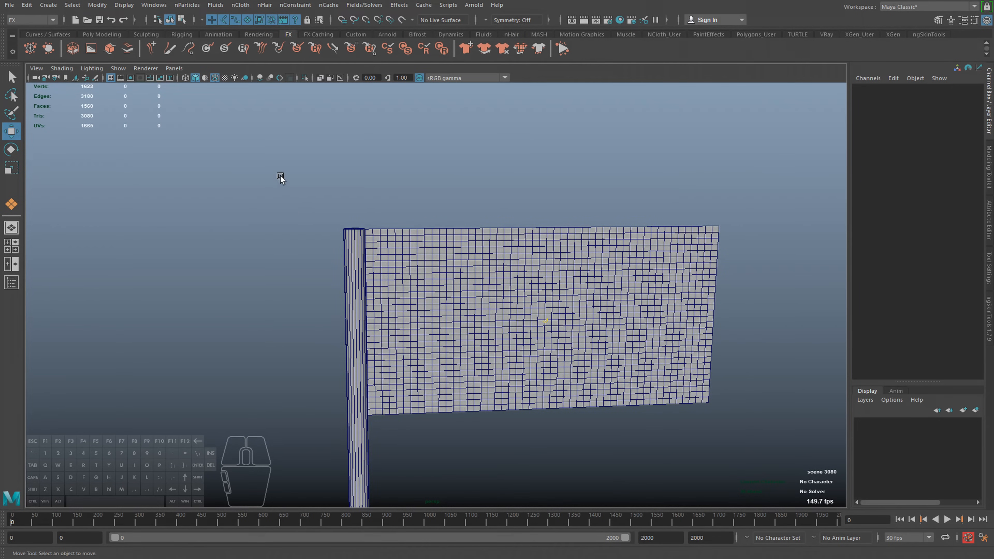
{"action": "left_click", "coordinate": [297, 6]}
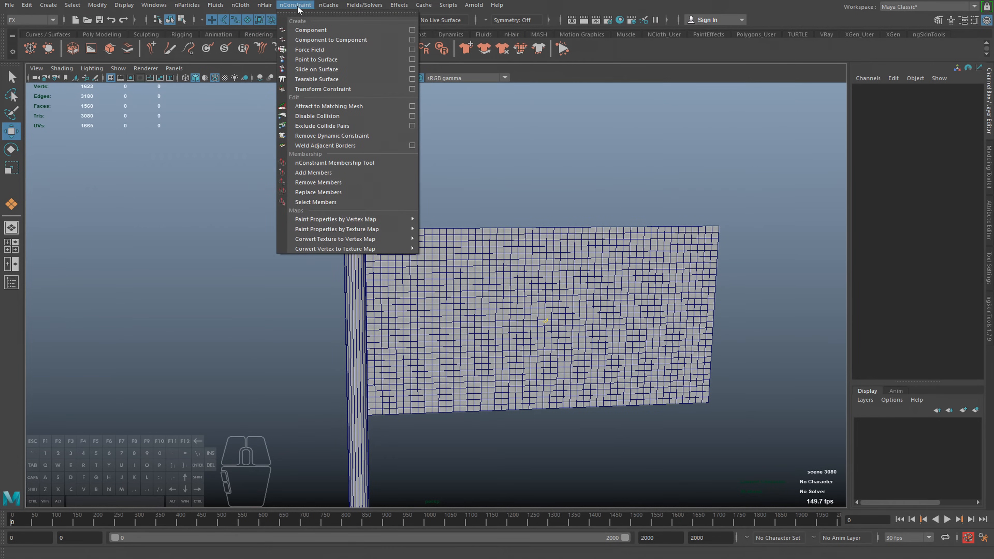
{"action": "left_click", "coordinate": [317, 13]}
{"action": "left_click_drag", "start_coordinate": [219, 69], "coordinate": [180, 88]}
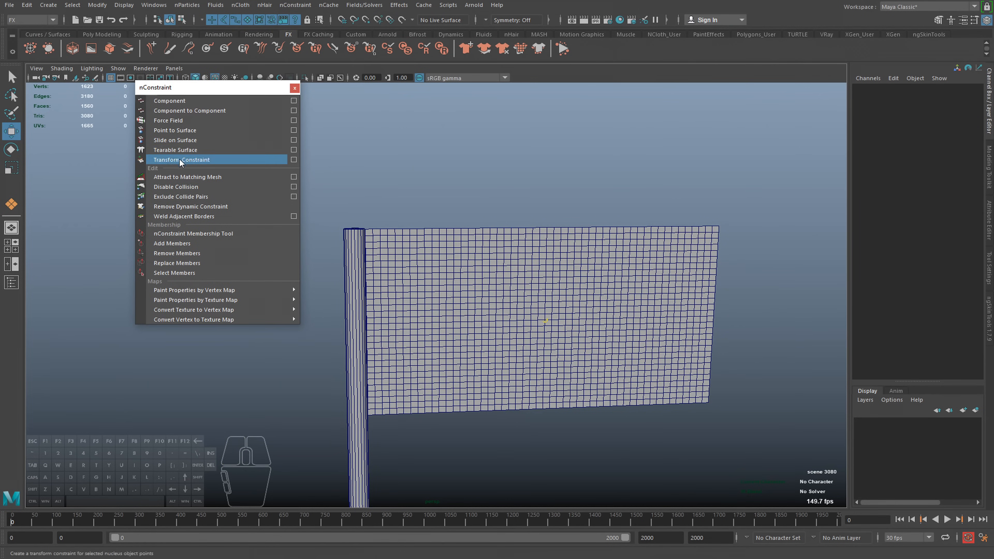
{"action": "middle_click_drag", "start_coordinate": [348, 223], "coordinate": [398, 223], "text": "alt"}
{"action": "right_click_drag", "start_coordinate": [398, 222], "coordinate": [417, 232], "text": "alt"}
{"action": "left_click_drag", "start_coordinate": [417, 233], "coordinate": [401, 235], "text": "alt"}
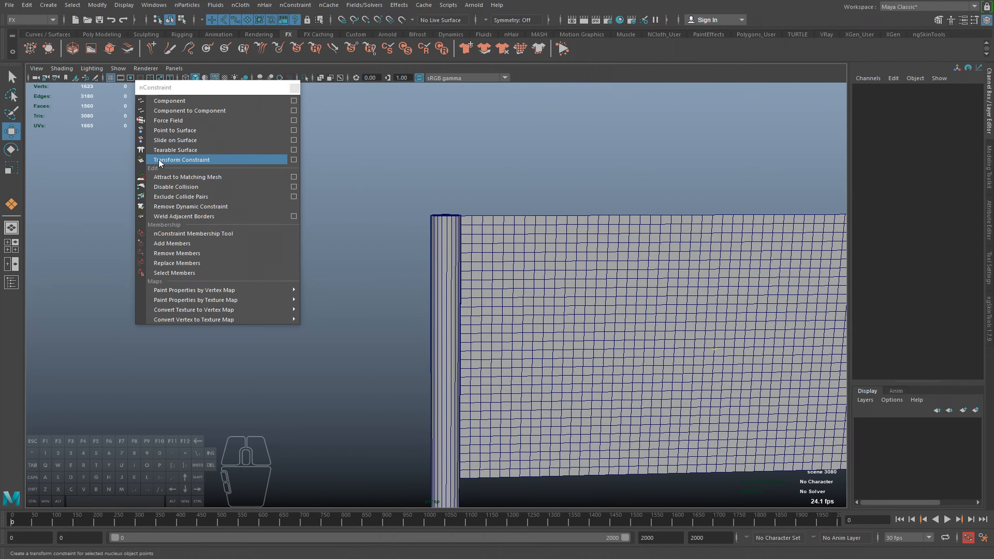
{"action": "middle_click_drag", "start_coordinate": [562, 340], "coordinate": [511, 269], "text": "alt"}
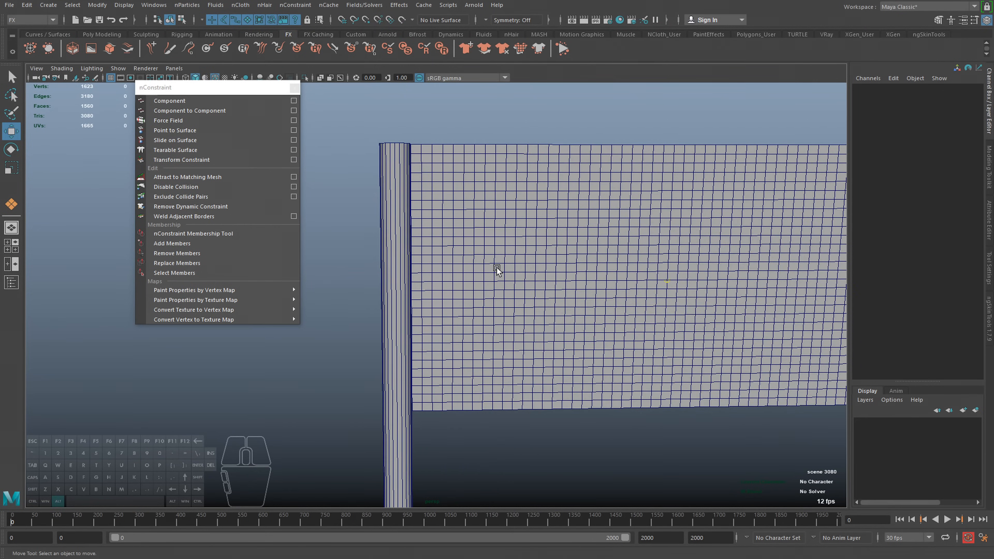
{"action": "left_click", "coordinate": [484, 223]}
{"action": "right_click_drag", "start_coordinate": [478, 197], "coordinate": [398, 150]}
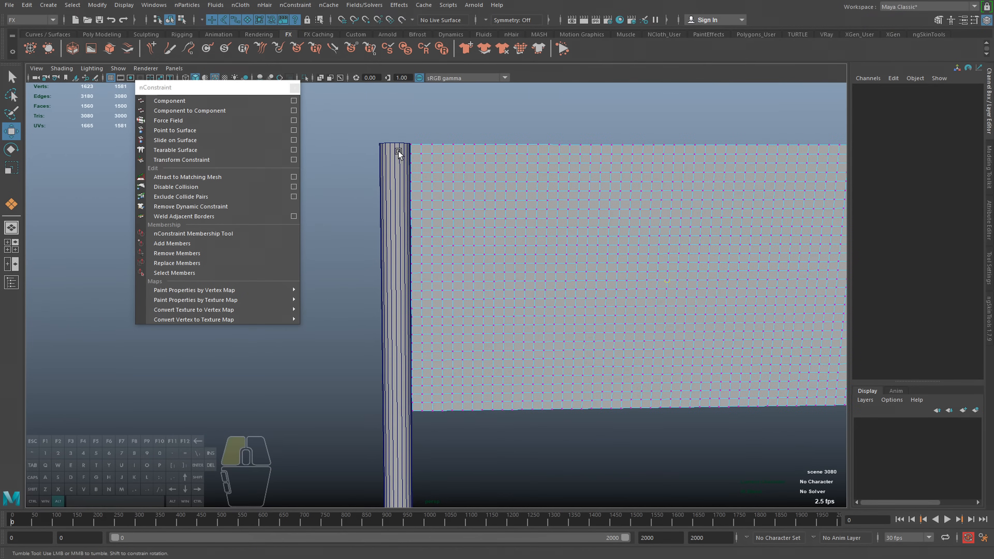
{"action": "left_click_drag", "start_coordinate": [349, 111], "coordinate": [411, 451]}
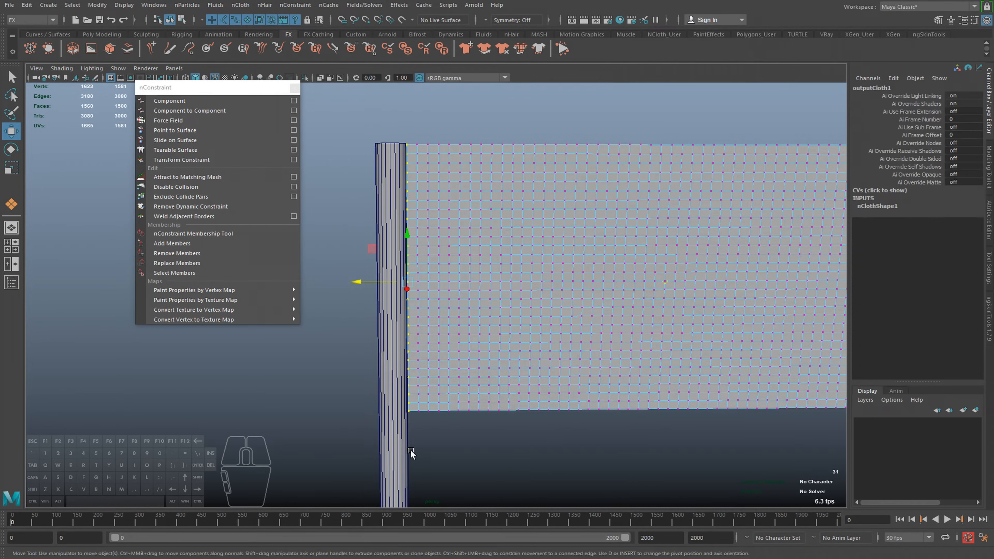
{"action": "middle_click_drag", "start_coordinate": [461, 329], "coordinate": [384, 183], "text": "alt"}
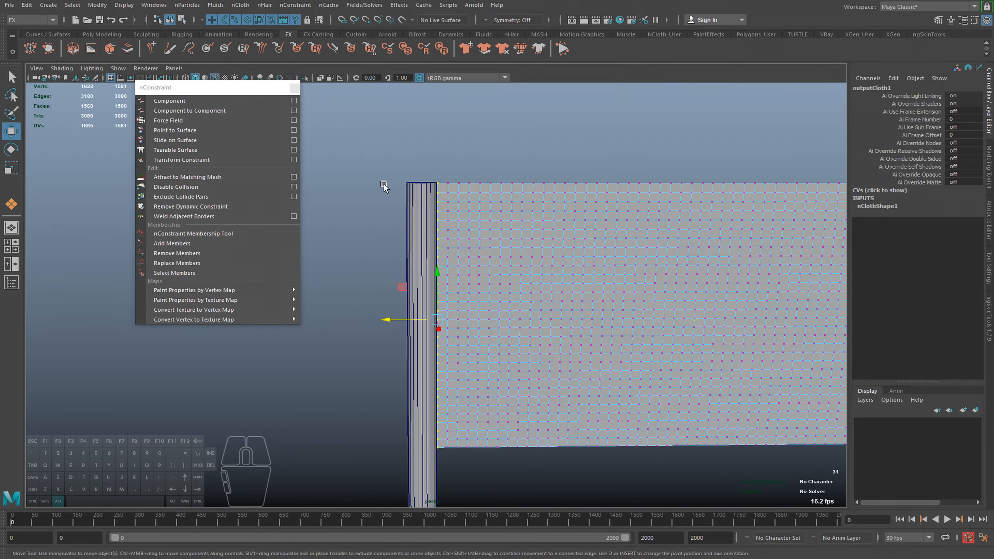
{"action": "left_click", "coordinate": [415, 187], "text": "shift"}
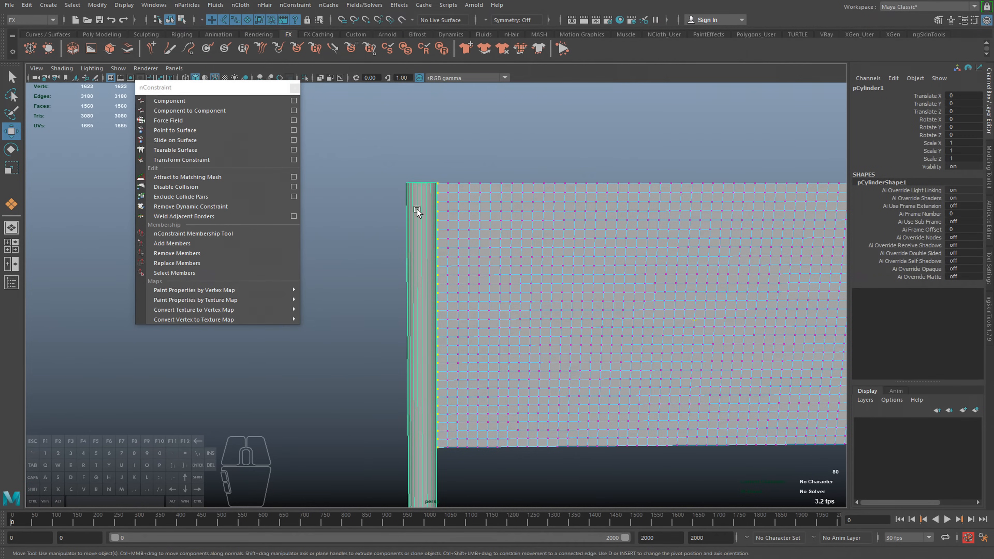
{"action": "left_click", "coordinate": [407, 184]}
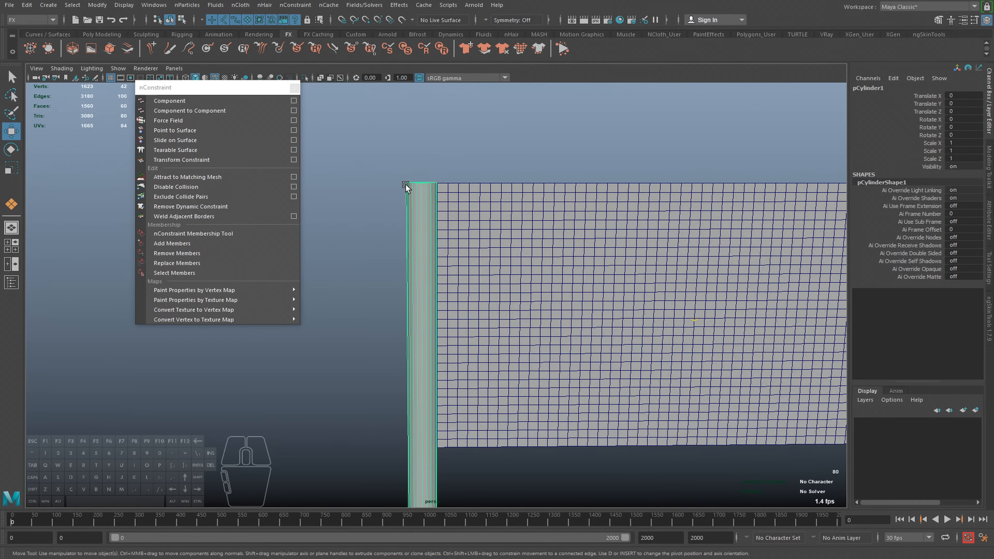
- Select the flag's column of vertices along the pole together with the pole, and create a Transform Constraint
{"action": "left_click", "coordinate": [505, 225]}
{"action": "right_click_drag", "start_coordinate": [507, 225], "coordinate": [465, 223]}
{"action": "left_click_drag", "start_coordinate": [396, 137], "coordinate": [443, 504]}
{"action": "left_click", "coordinate": [407, 213], "text": "shift"}
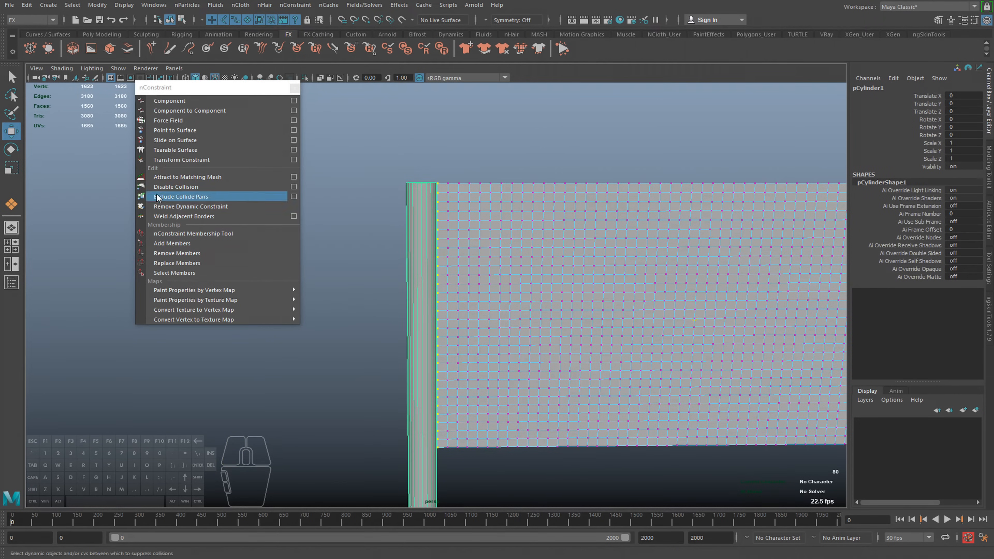
{"action": "left_click", "coordinate": [162, 160]}
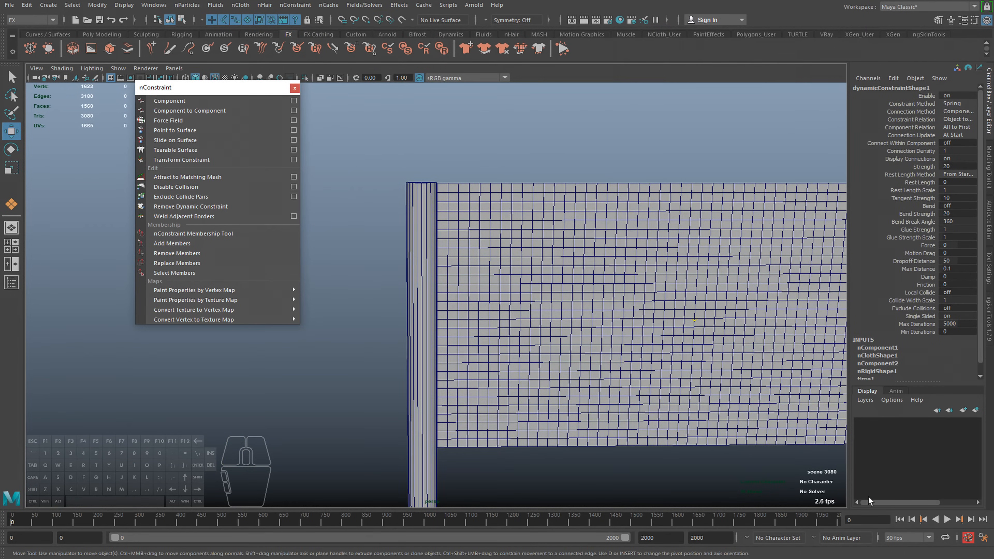
- Play the cloth simulation, inspect from several angles how the constrained flag hangs on the pole, and return to frame 0
{"action": "left_click", "coordinate": [947, 519]}
{"action": "right_click_drag", "start_coordinate": [554, 375], "coordinate": [539, 377], "text": "alt"}
{"action": "middle_click_drag", "start_coordinate": [539, 377], "coordinate": [503, 357], "text": "alt"}
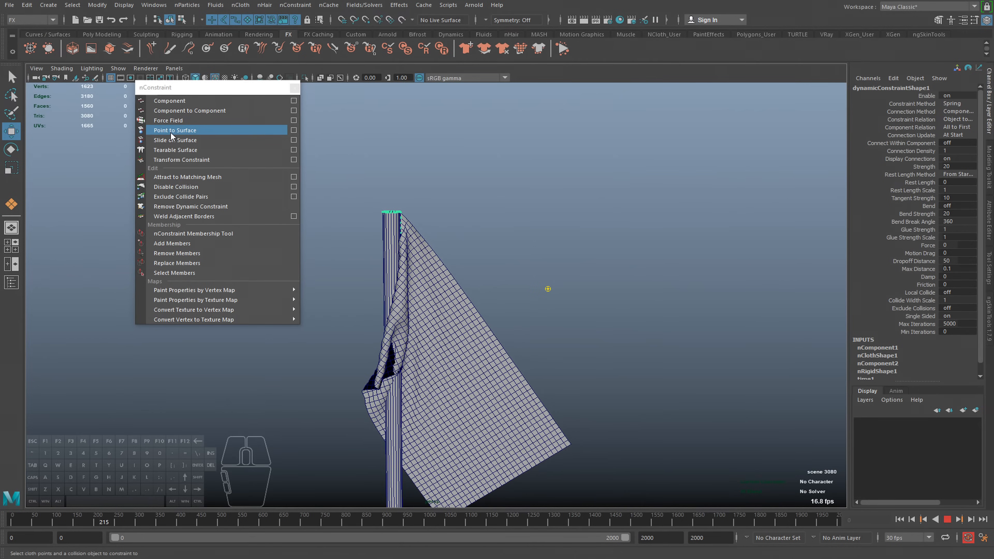
{"action": "left_click_drag", "start_coordinate": [457, 284], "coordinate": [453, 306], "text": "alt"}
{"action": "right_click_drag", "start_coordinate": [453, 307], "coordinate": [474, 336], "text": "alt"}
{"action": "mouse_move", "coordinate": [474, 336]}
{"action": "left_mouse_down", "text": "alt"}
{"action": "mouse_move", "coordinate": [565, 336]}
{"action": "mouse_move", "coordinate": [487, 329]}
{"action": "left_mouse_up", "text": "alt"}
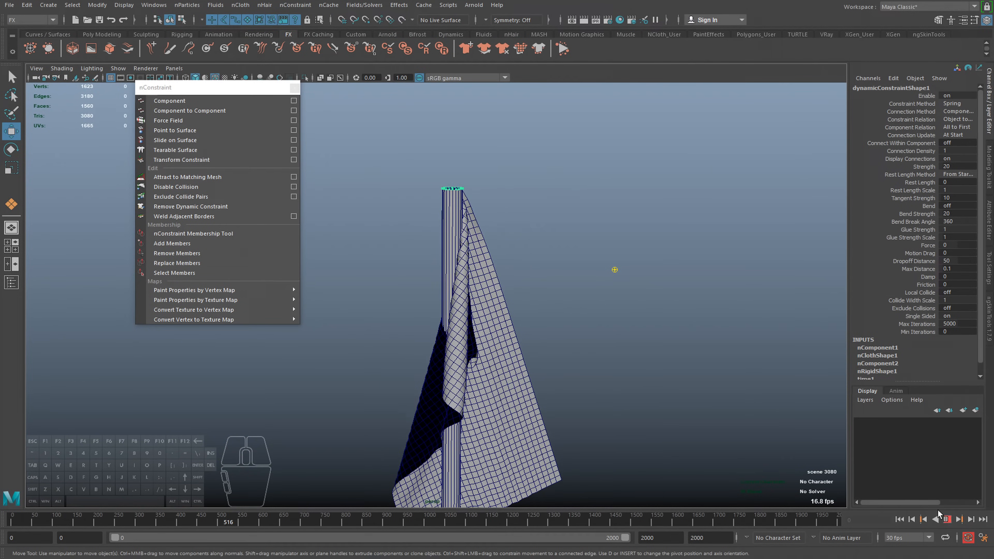
{"action": "left_click", "coordinate": [948, 520]}
{"action": "middle_click_drag", "start_coordinate": [509, 497], "coordinate": [474, 383], "text": "alt"}
{"action": "left_click_drag", "start_coordinate": [474, 383], "coordinate": [378, 289], "text": "alt"}
{"action": "key", "text": "F8"}
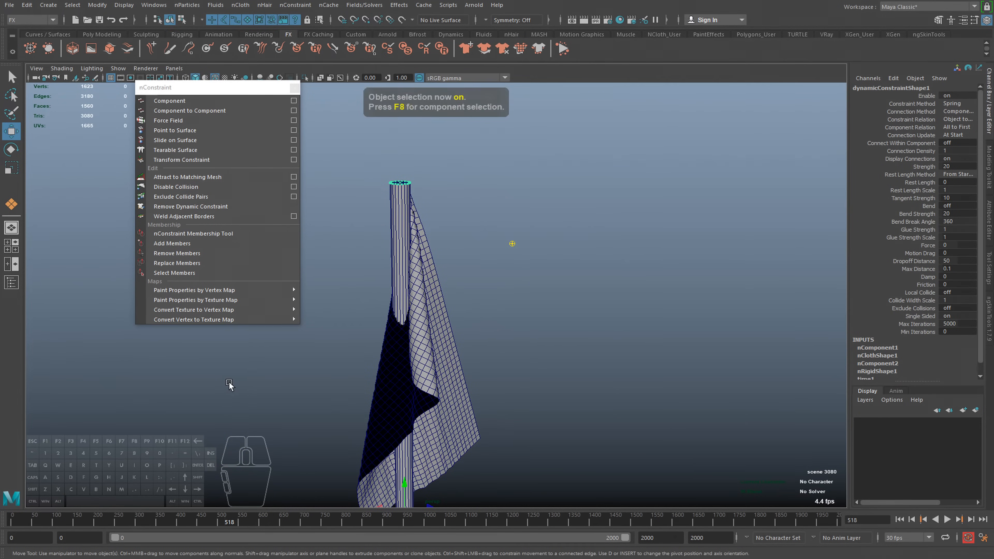
{"action": "left_click_drag", "start_coordinate": [334, 365], "coordinate": [287, 363], "text": "alt"}
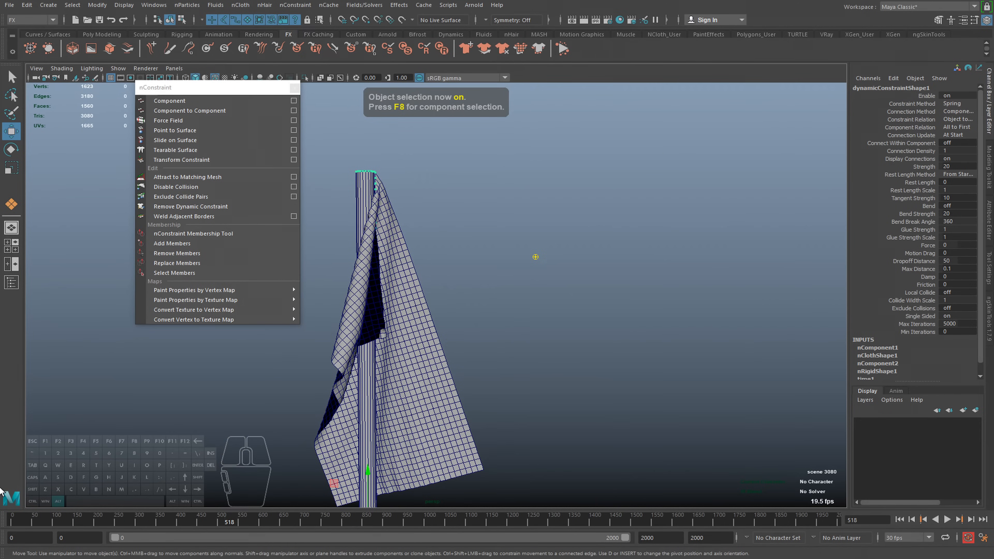
{"action": "key", "text": "alt+shift+v"}
- Select the flag mesh in object mode and close the floating nConstraint window
{"action": "left_click", "coordinate": [474, 317]}
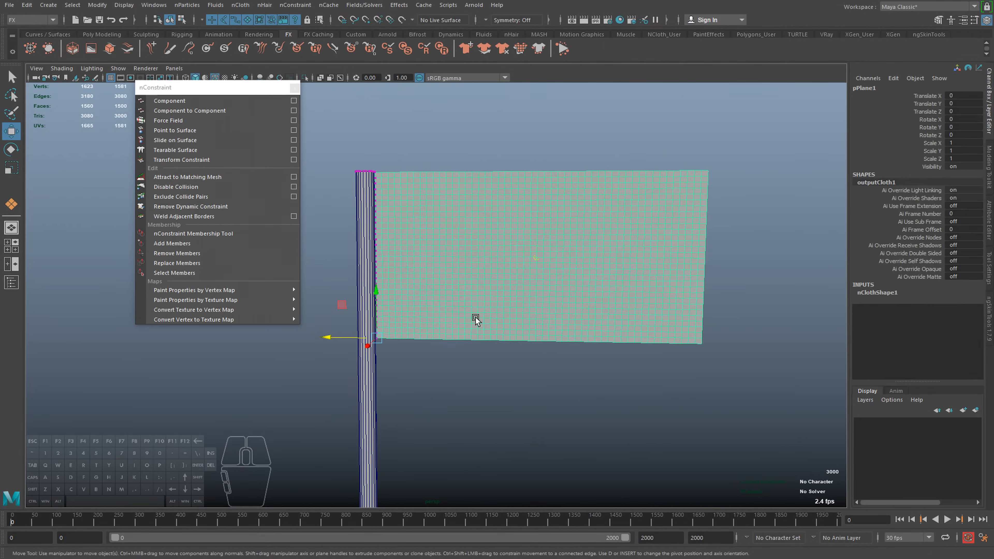
{"action": "left_click_drag", "start_coordinate": [396, 332], "coordinate": [396, 379], "text": "alt"}
{"action": "left_click", "coordinate": [369, 384]}
{"action": "right_click_drag", "start_coordinate": [458, 407], "coordinate": [366, 360], "text": "alt"}
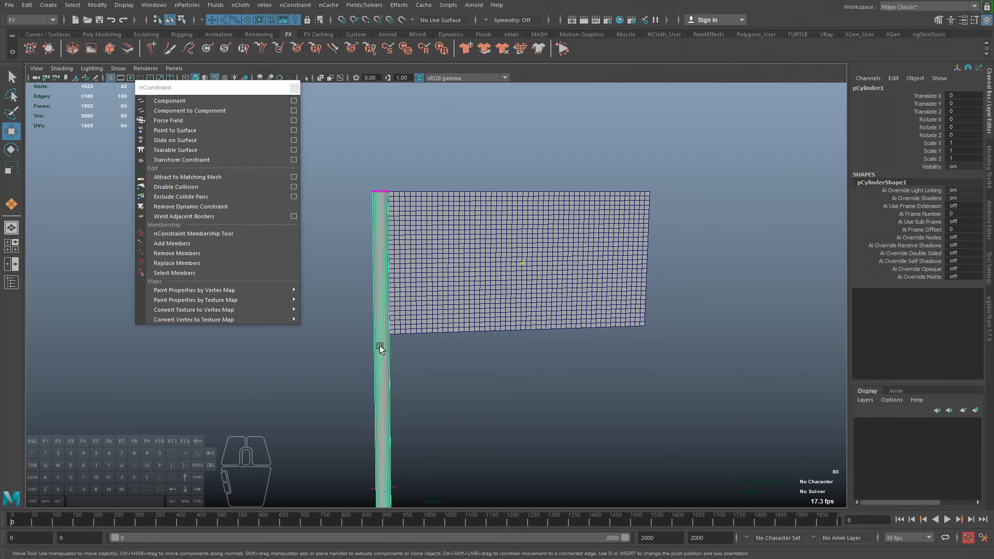
{"action": "left_click", "coordinate": [488, 311]}
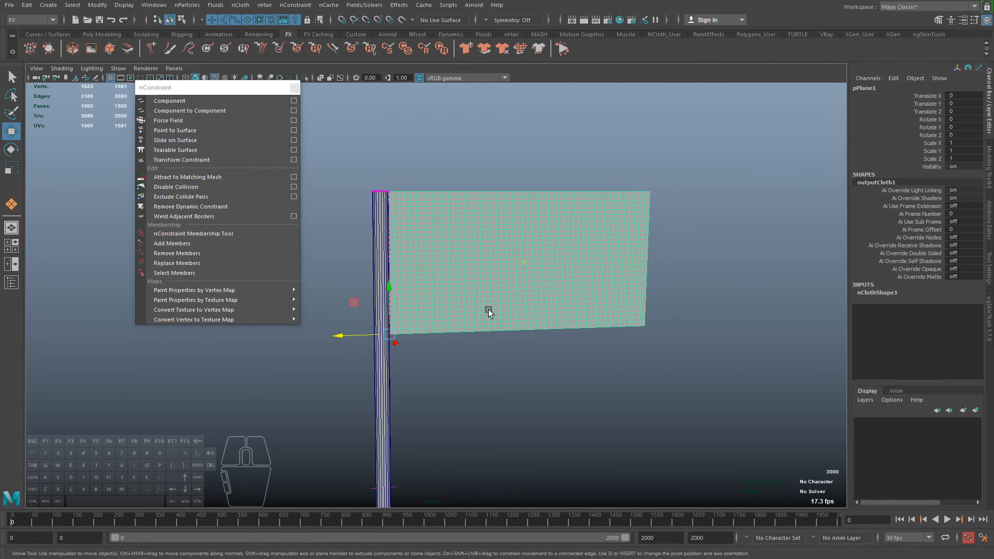
{"action": "left_click", "coordinate": [294, 88]}
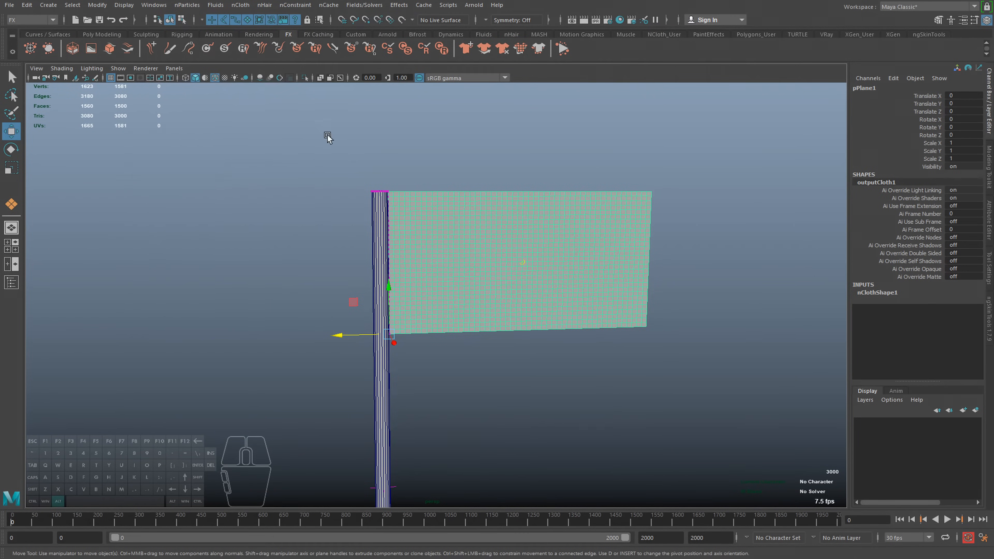
- Set Max Iterations to 30000 in the quality settings of the flag's nCloth shape
{"action": "key", "text": "ctrl+a"}
{"action": "scroll", "coordinate": [876, 346], "scroll_direction": "down", "scroll_amount": 8}
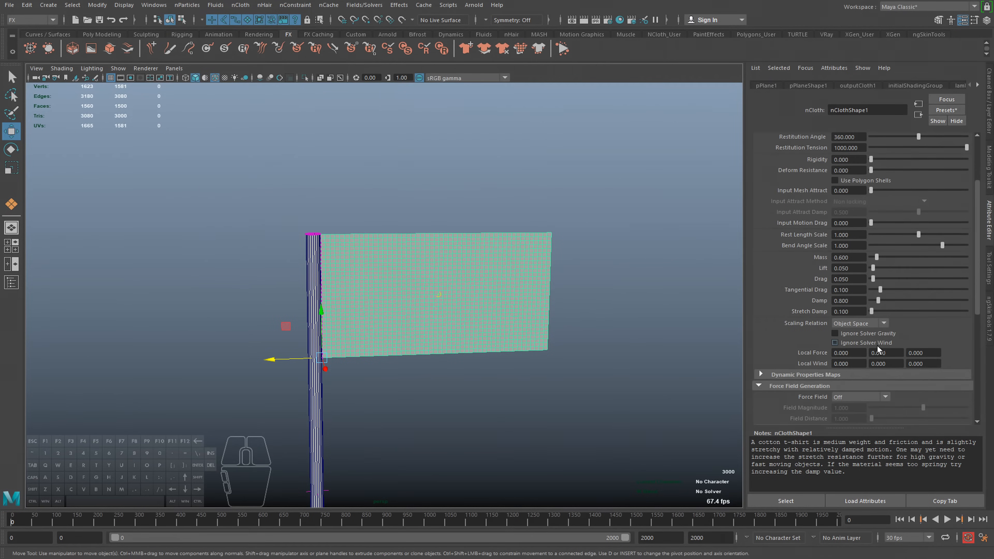
{"action": "middle_click_drag", "start_coordinate": [392, 372], "coordinate": [399, 351], "text": "alt"}
{"action": "left_click_drag", "start_coordinate": [379, 359], "coordinate": [384, 355], "text": "alt"}
{"action": "middle_click_drag", "start_coordinate": [391, 338], "coordinate": [386, 347], "text": "alt"}
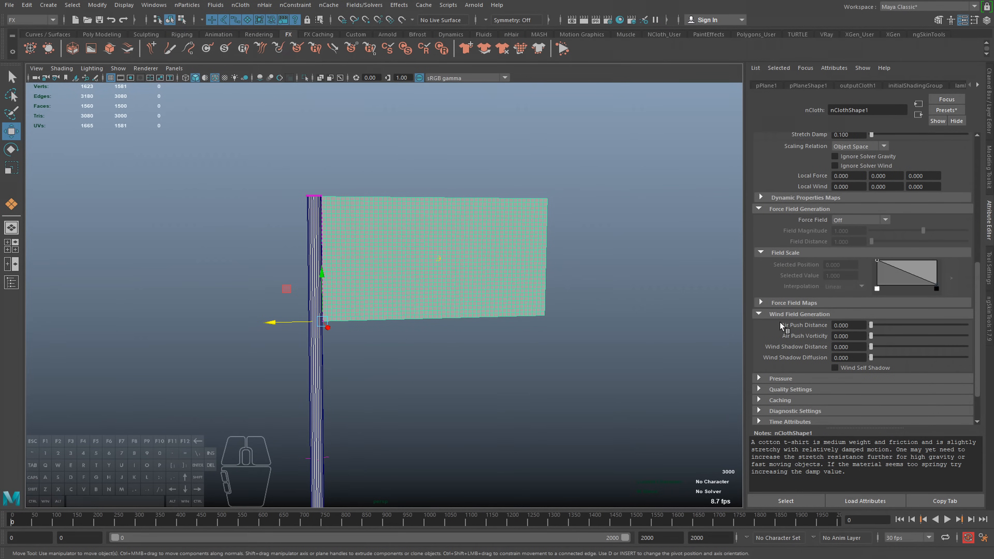
{"action": "scroll", "coordinate": [788, 328], "scroll_direction": "down", "scroll_amount": 2}
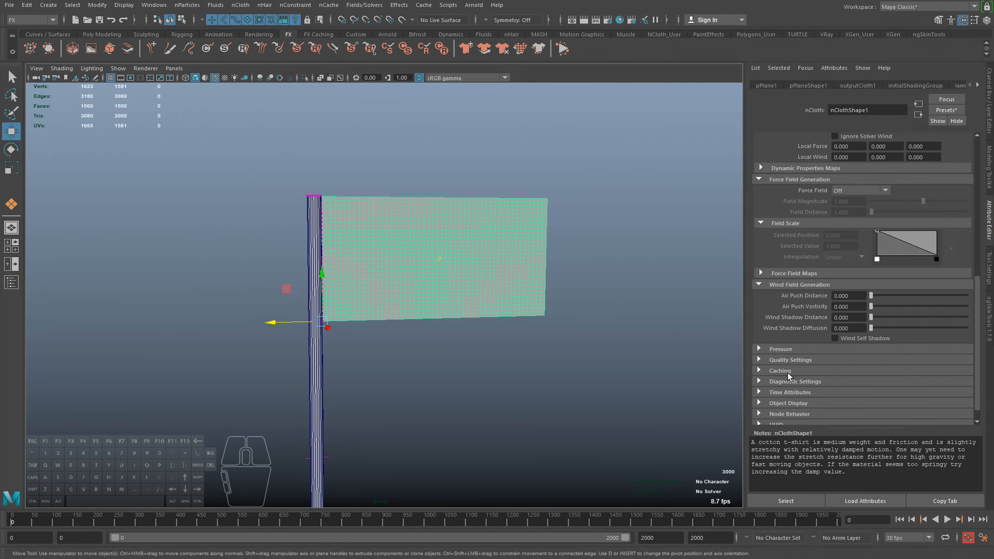
{"action": "left_click", "coordinate": [787, 359]}
{"action": "scroll", "coordinate": [845, 379], "scroll_direction": "down", "scroll_amount": 2}
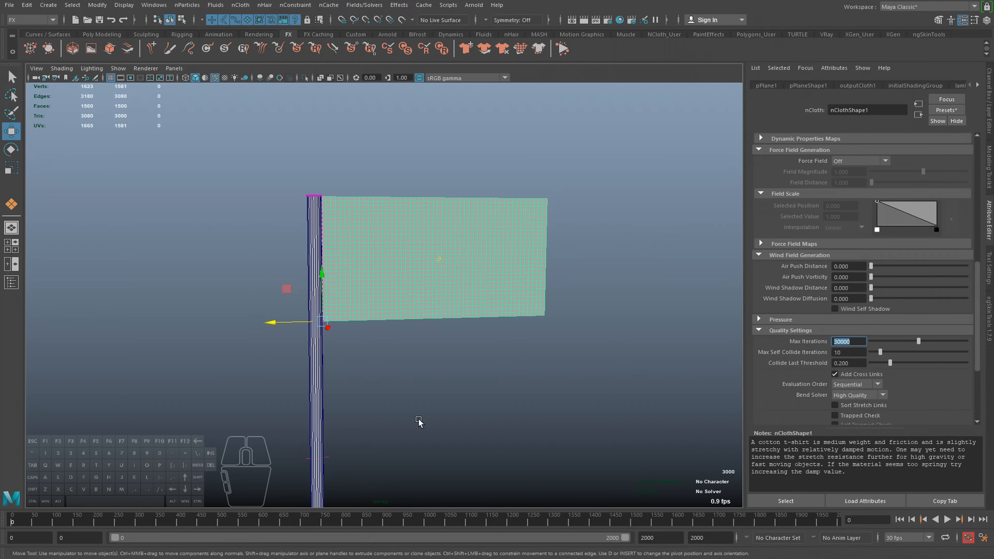
- Replay the simulation with the raised iterations, examine the flag's folds around the pole from all sides, and rewind to frame 0
{"action": "middle_click_drag", "start_coordinate": [435, 414], "coordinate": [426, 429], "text": "alt"}
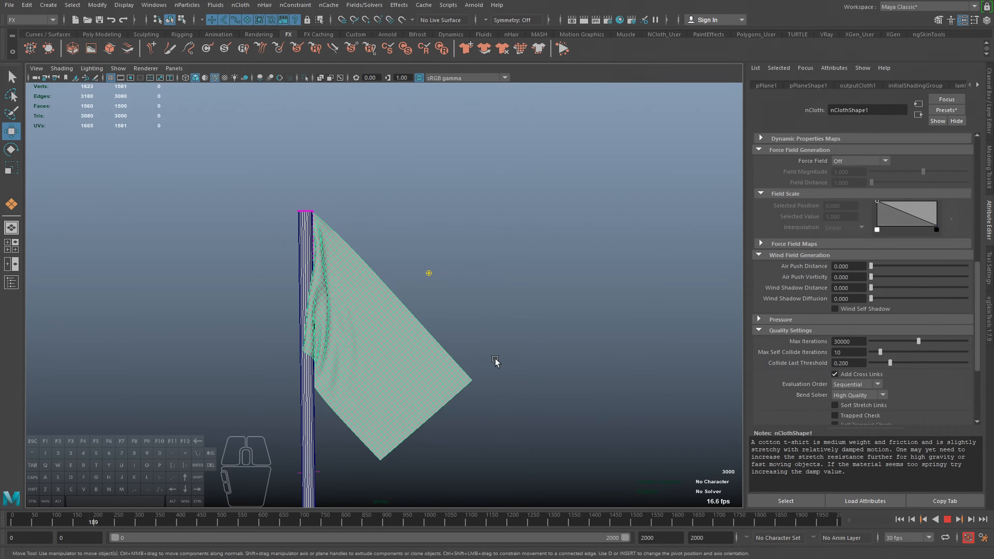
{"action": "left_click_drag", "start_coordinate": [417, 404], "coordinate": [568, 401], "text": "alt"}
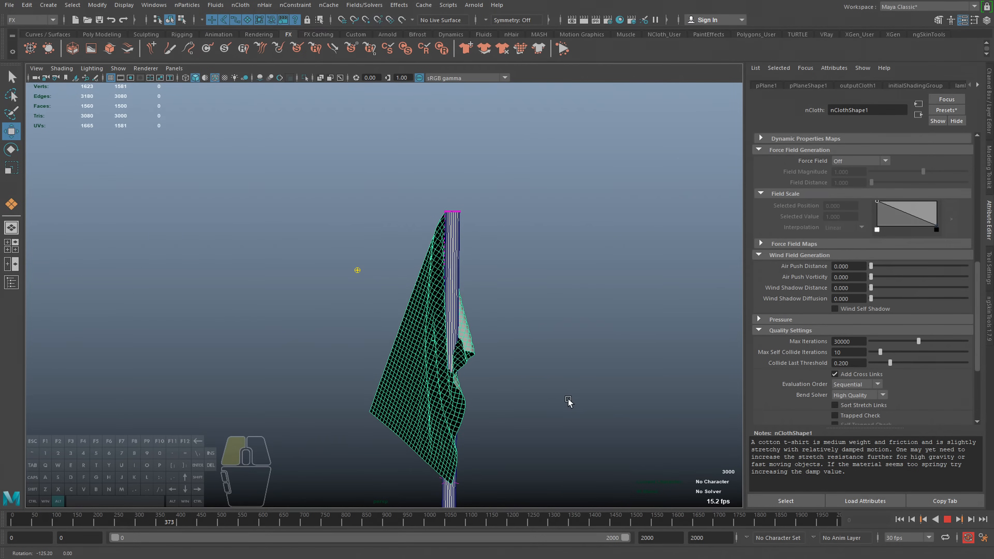
{"action": "left_click_drag", "start_coordinate": [567, 401], "coordinate": [379, 375], "text": "alt"}
{"action": "right_click_drag", "start_coordinate": [378, 375], "coordinate": [390, 381], "text": "alt"}
{"action": "left_click_drag", "start_coordinate": [374, 381], "coordinate": [346, 386], "text": "alt"}
{"action": "middle_click_drag", "start_coordinate": [341, 407], "coordinate": [363, 342], "text": "alt"}
{"action": "right_click_drag", "start_coordinate": [364, 342], "coordinate": [315, 343], "text": "alt"}
{"action": "left_click_drag", "start_coordinate": [330, 343], "coordinate": [311, 345], "text": "alt"}
{"action": "middle_click_drag", "start_coordinate": [353, 373], "coordinate": [426, 461], "text": "alt"}
{"action": "right_click_drag", "start_coordinate": [298, 378], "coordinate": [377, 379], "text": "alt"}
{"action": "left_click_drag", "start_coordinate": [377, 379], "coordinate": [516, 391], "text": "alt"}
{"action": "right_click_drag", "start_coordinate": [516, 391], "coordinate": [497, 391], "text": "alt"}
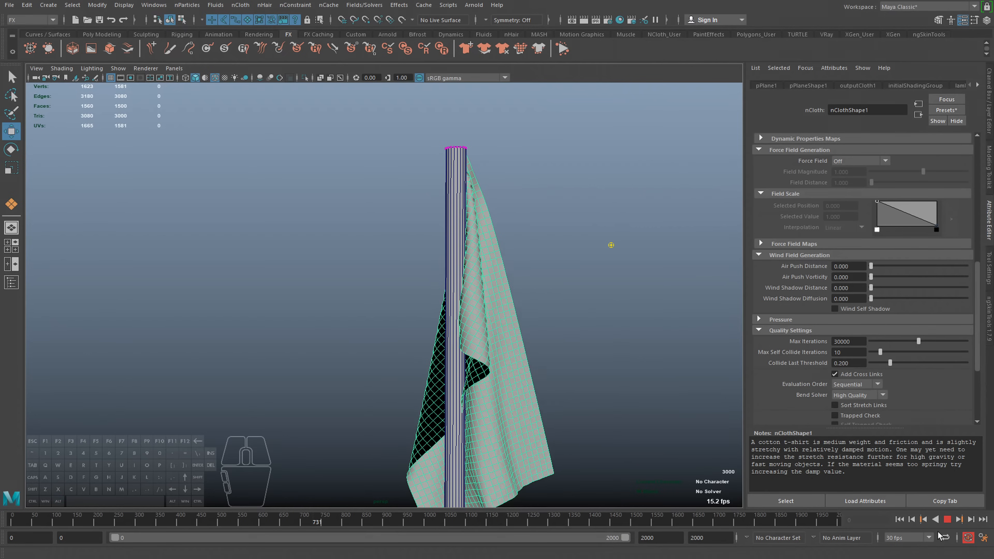
{"action": "left_click", "coordinate": [949, 522]}
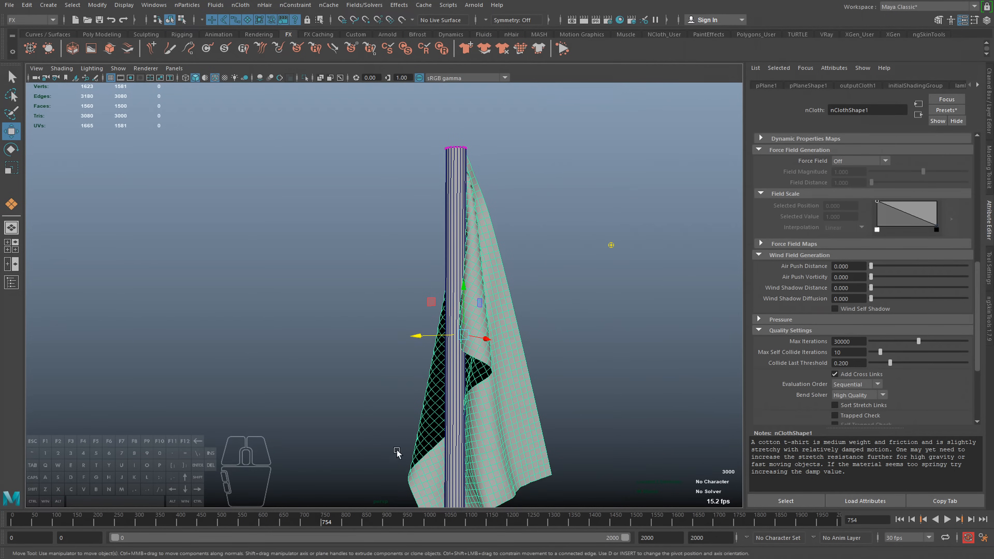
{"action": "left_click_drag", "start_coordinate": [19, 522], "coordinate": [13, 521]}
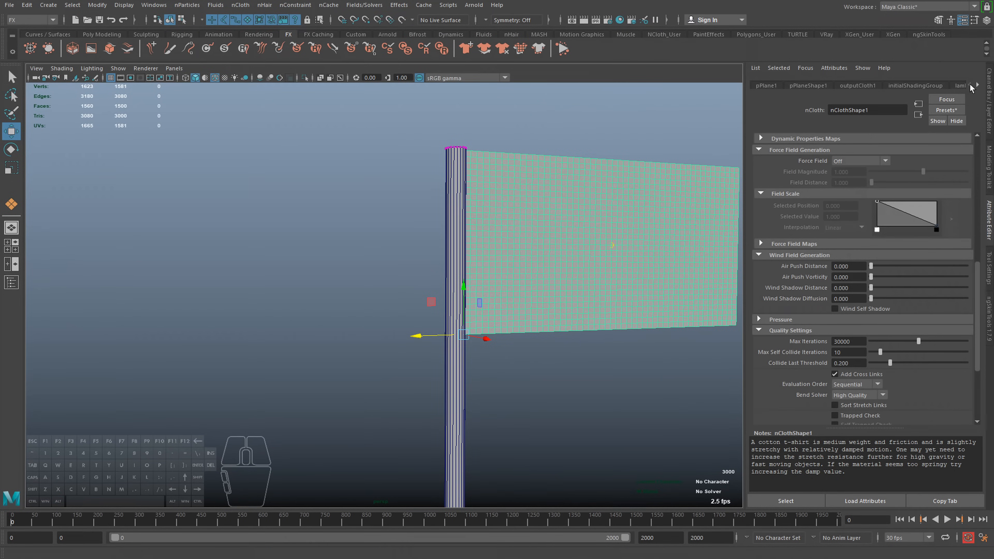
- Set the nucleus solver's Substeps to 6 and Max Collision Iterations to 8
{"action": "left_click", "coordinate": [976, 85]}
{"action": "left_click", "coordinate": [977, 85]}
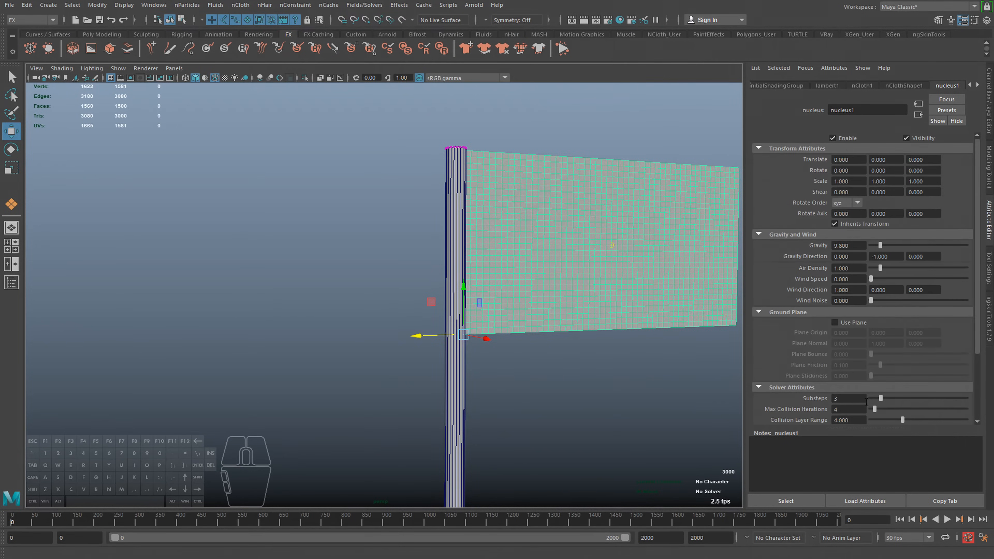
{"action": "type", "text": "6"}
{"action": "key", "text": "Tab"}
{"action": "type", "text": "8"}
{"action": "key", "text": "Return"}
- Play the simulation with the new solver values, examine the flag's folds around the pole from several angles, and stop playback
{"action": "left_click_drag", "start_coordinate": [642, 401], "coordinate": [573, 395], "text": "alt"}
{"action": "left_click", "coordinate": [947, 519]}
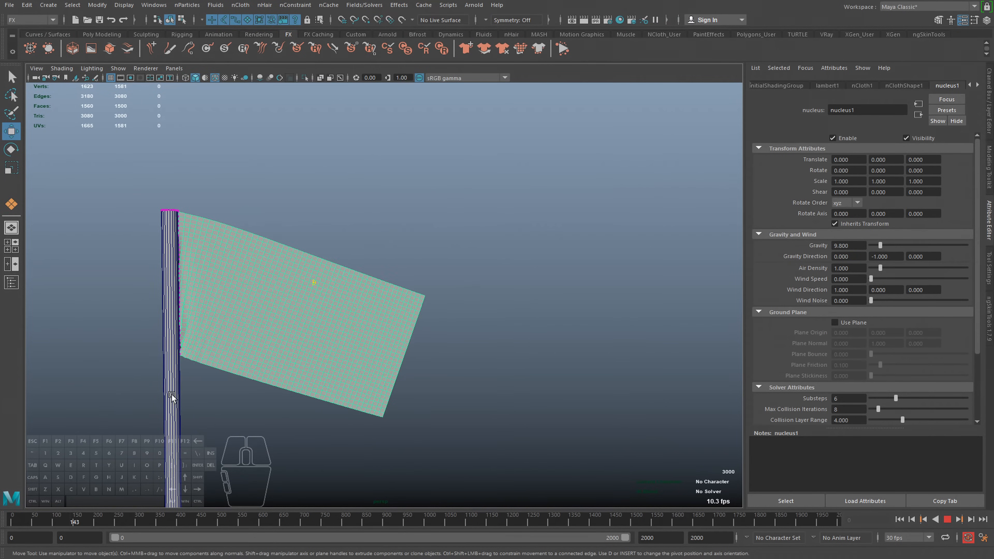
{"action": "left_click_drag", "start_coordinate": [211, 406], "coordinate": [366, 411], "text": "alt"}
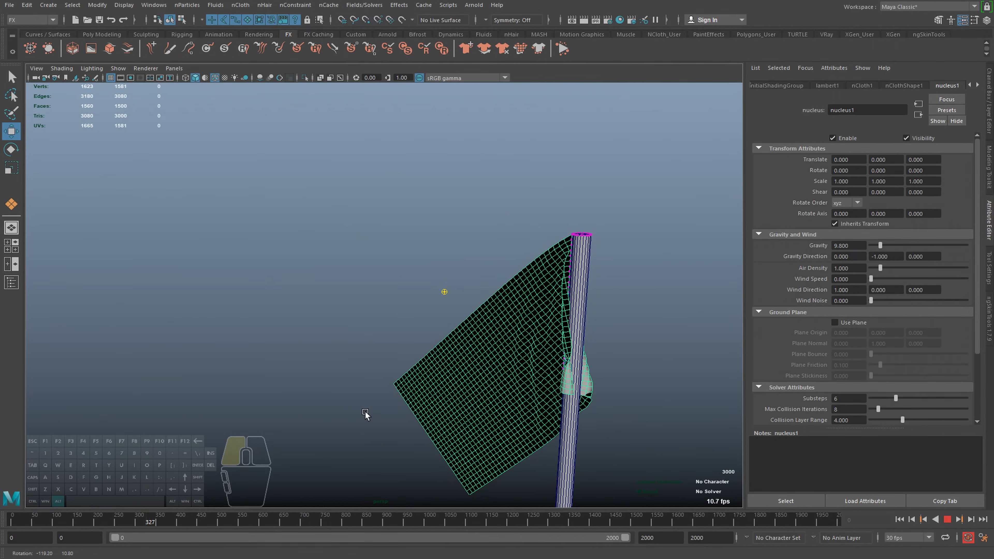
{"action": "left_click_drag", "start_coordinate": [356, 413], "coordinate": [331, 410], "text": "alt"}
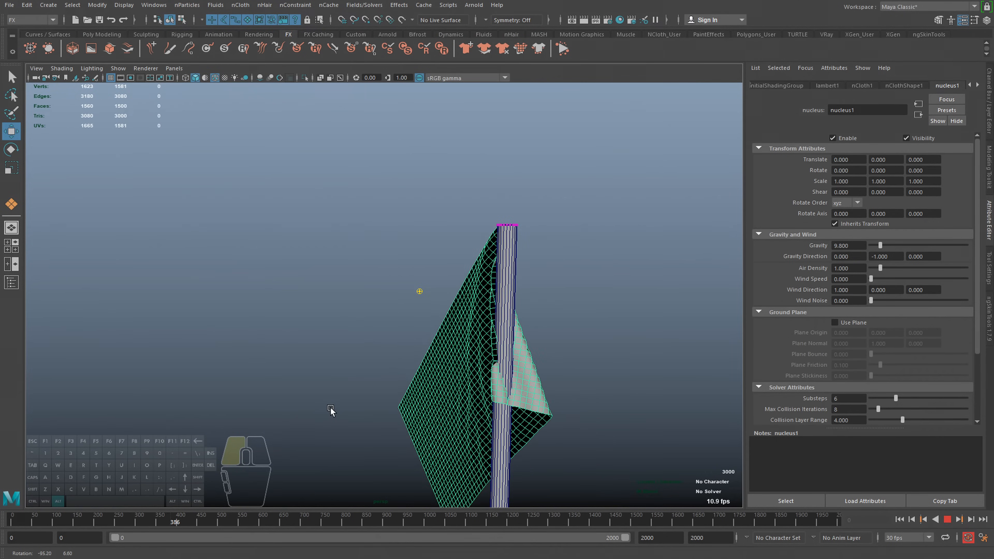
{"action": "left_click_drag", "start_coordinate": [505, 423], "coordinate": [403, 431], "text": "alt"}
{"action": "left_click", "coordinate": [947, 519]}
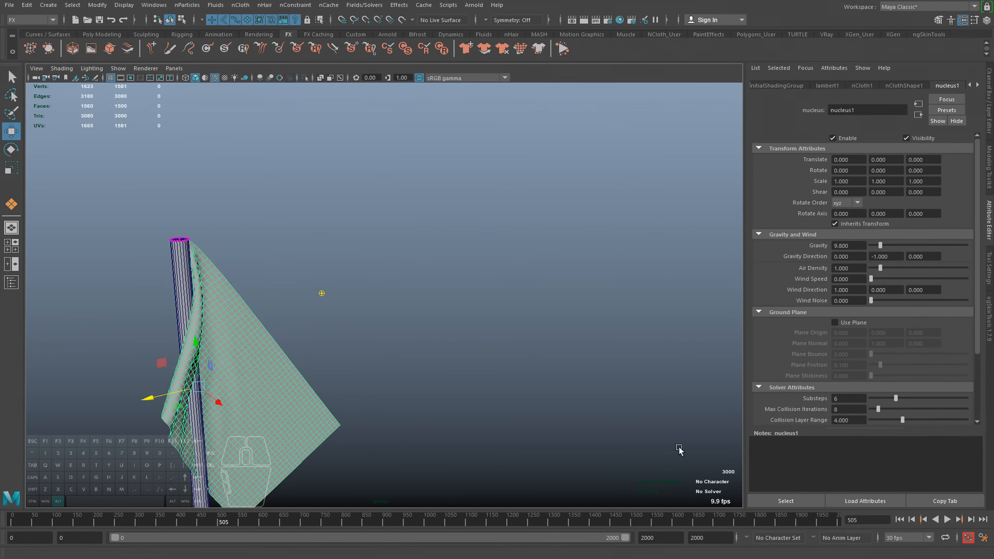
- Undo the changes to the nucleus solver's Substeps and Max Collision Iterations
{"action": "left_click_drag", "start_coordinate": [734, 468], "coordinate": [757, 463], "text": "alt"}
{"action": "key", "text": "ctrl+z"}
{"action": "key", "text": "ctrl+z"}
{"action": "left_click_drag", "start_coordinate": [303, 431], "coordinate": [290, 435], "text": "alt"}
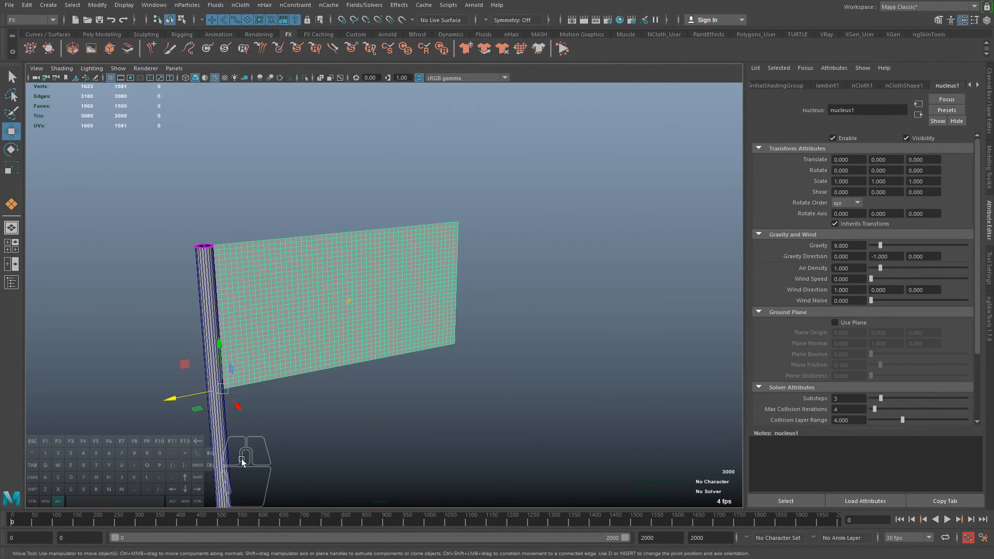
- Select the pole and insert a horizontal edge loop around it just below the flag's bottom edge
{"action": "middle_click_drag", "start_coordinate": [223, 489], "coordinate": [281, 381], "text": "alt"}
{"action": "left_click", "coordinate": [321, 305]}
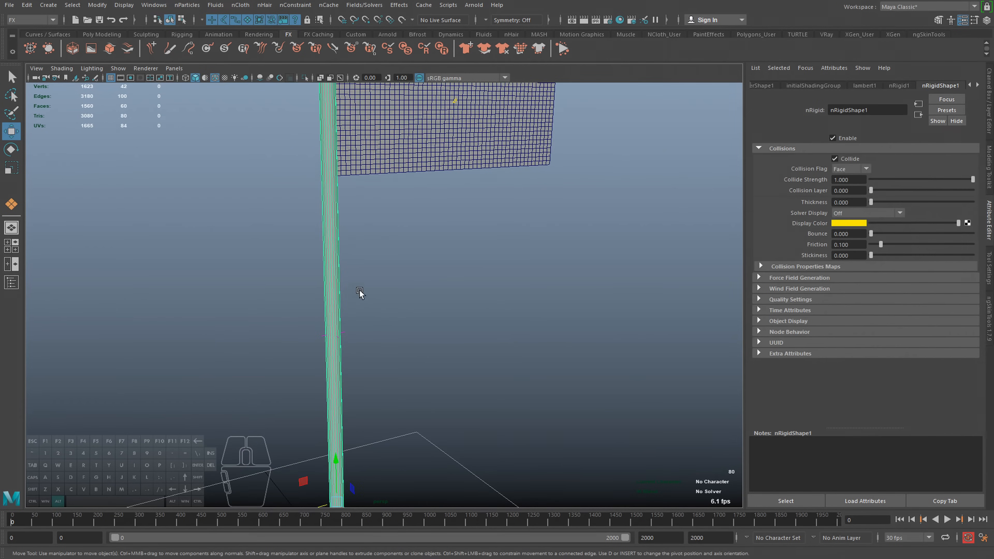
{"action": "left_click_drag", "start_coordinate": [355, 295], "coordinate": [454, 149], "text": "alt"}
{"action": "key", "text": "ctrl+a"}
{"action": "right_click_drag", "start_coordinate": [430, 288], "coordinate": [456, 305], "text": "alt"}
{"action": "left_click_drag", "start_coordinate": [455, 306], "coordinate": [395, 277], "text": "alt"}
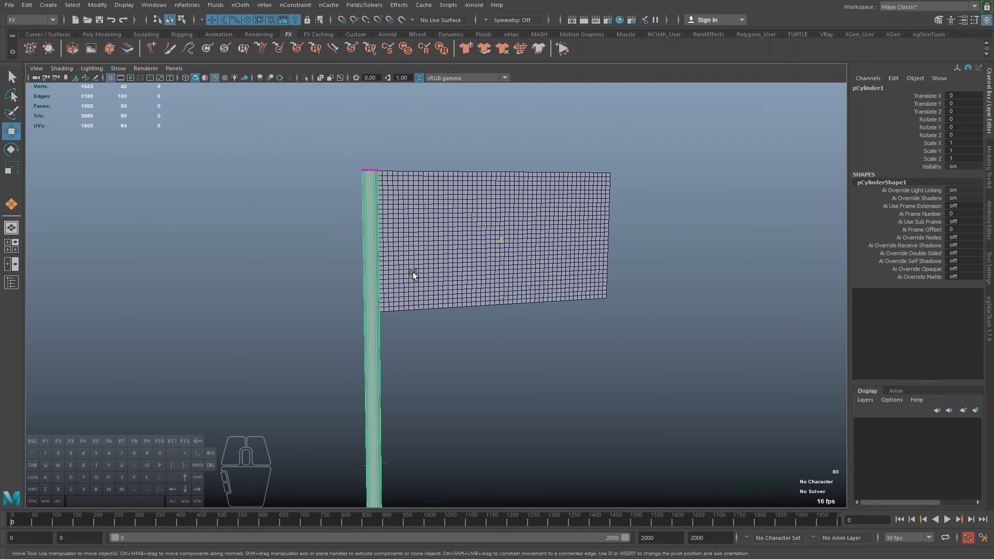
{"action": "right_click", "coordinate": [303, 267], "text": "shift"}
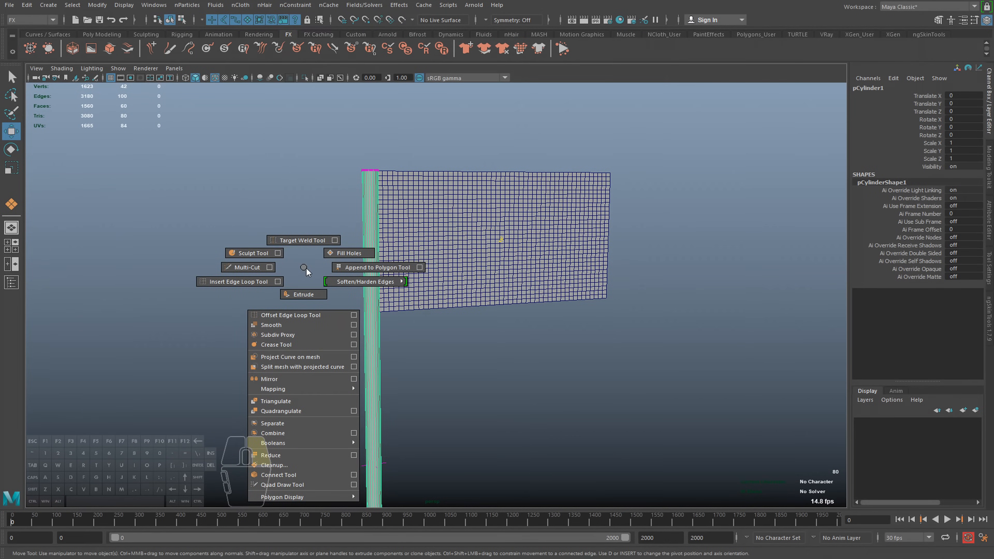
{"action": "left_click", "coordinate": [248, 278]}
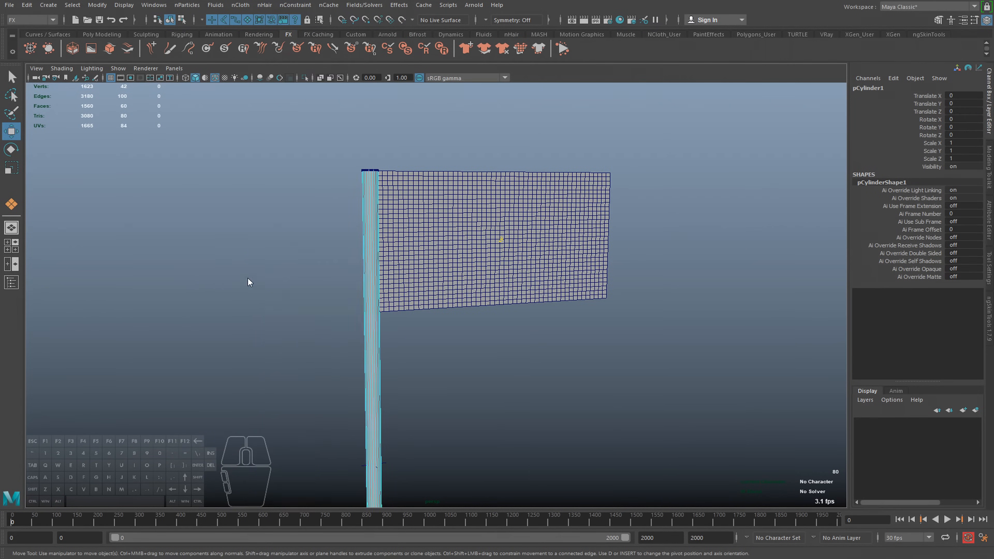
{"action": "left_click", "coordinate": [372, 322]}
{"action": "right_click_drag", "start_coordinate": [417, 345], "coordinate": [403, 341], "text": "alt"}
{"action": "middle_click_drag", "start_coordinate": [404, 342], "coordinate": [429, 223], "text": "alt"}
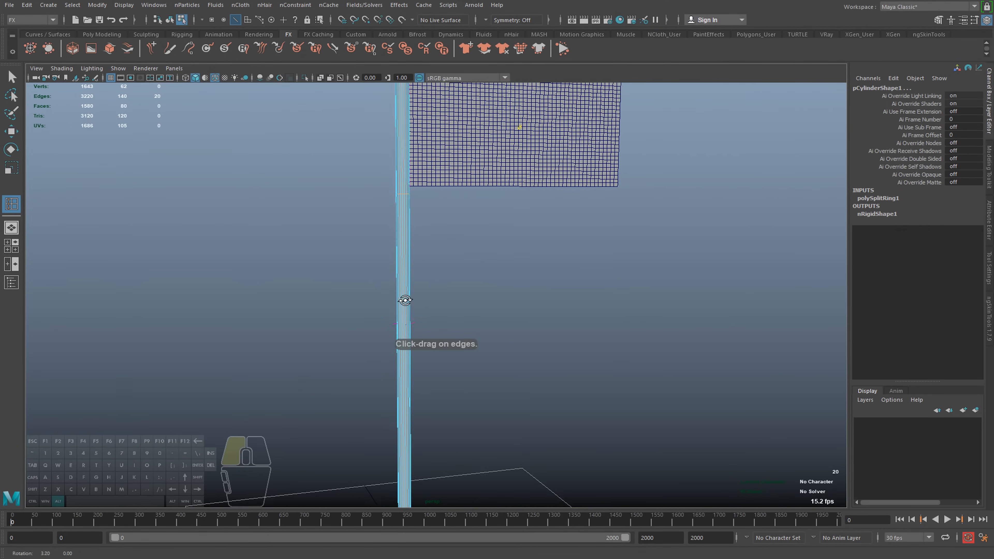
- Try to insert further edge loops around the pole below the flag
{"action": "left_click", "coordinate": [405, 296]}
{"action": "key", "text": "ctrl+z"}
{"action": "left_click", "coordinate": [408, 334], "text": "shift"}
{"action": "key", "text": "ctrl+z"}
{"action": "middle_click_drag", "start_coordinate": [413, 236], "coordinate": [428, 341], "text": "alt"}
{"action": "left_click", "coordinate": [404, 300]}
- Leave the Insert Edge Loop tool and return the pole to object selection mode
{"action": "key", "text": "q"}
{"action": "left_click", "coordinate": [428, 301]}
{"action": "mouse_move", "coordinate": [428, 301]}
{"action": "right_mouse_down", "text": "alt"}
{"action": "mouse_move", "coordinate": [399, 304]}
{"action": "mouse_move", "coordinate": [410, 308]}
{"action": "right_mouse_up", "text": "alt"}
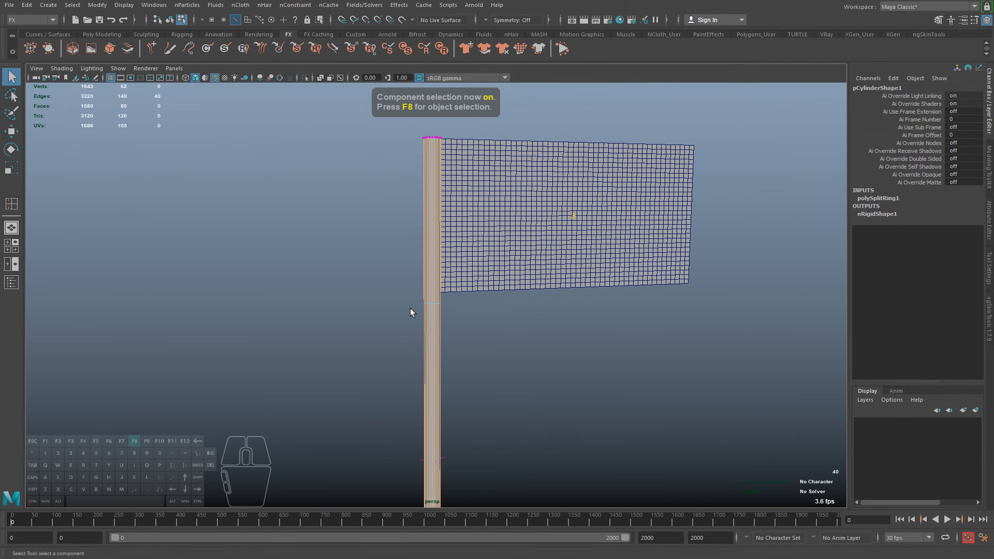
{"action": "key", "text": "F8"}
{"action": "mouse_move", "coordinate": [390, 311]}
{"action": "left_mouse_down", "text": "alt"}
{"action": "mouse_move", "coordinate": [417, 306]}
{"action": "mouse_move", "coordinate": [407, 317]}
{"action": "left_mouse_up", "text": "alt"}
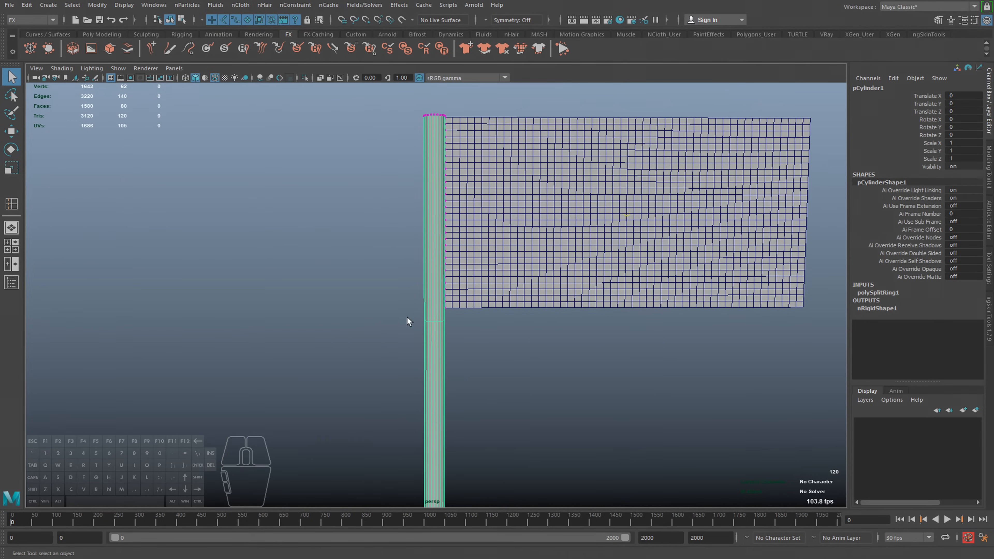
- Select the flag's column of vertices along the pole, then the pole itself, and clear the selection
{"action": "middle_click_drag", "start_coordinate": [453, 250], "coordinate": [396, 279], "text": "alt"}
{"action": "left_click_drag", "start_coordinate": [406, 303], "coordinate": [408, 305]}
{"action": "left_click", "coordinate": [455, 228]}
{"action": "left_click_drag", "start_coordinate": [335, 122], "coordinate": [391, 389]}
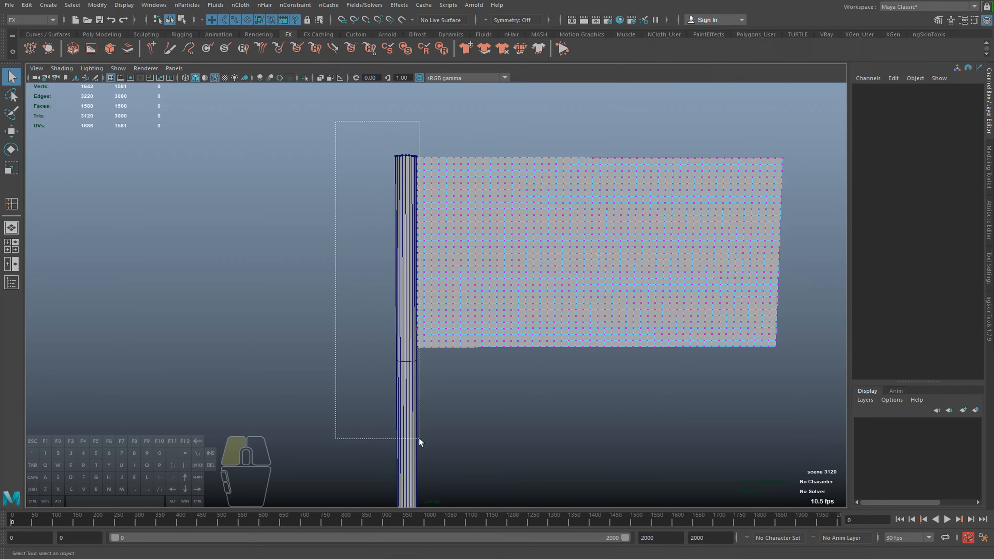
{"action": "left_click_drag", "start_coordinate": [418, 438], "coordinate": [419, 439]}
{"action": "left_click", "coordinate": [400, 204], "text": "shift"}
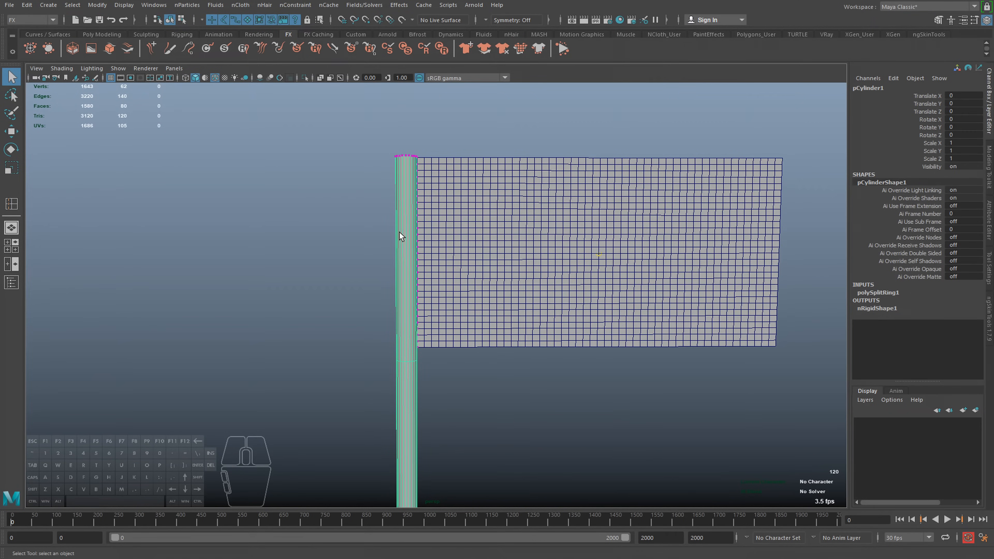
{"action": "left_click", "coordinate": [302, 280]}
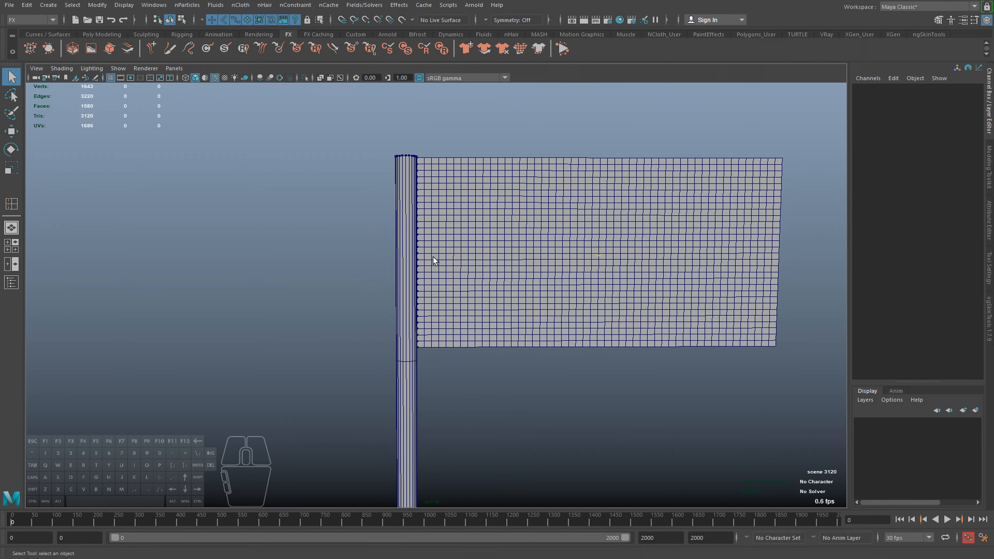
- Remove the nCloth passive collider from the pole
{"action": "left_click", "coordinate": [406, 322]}
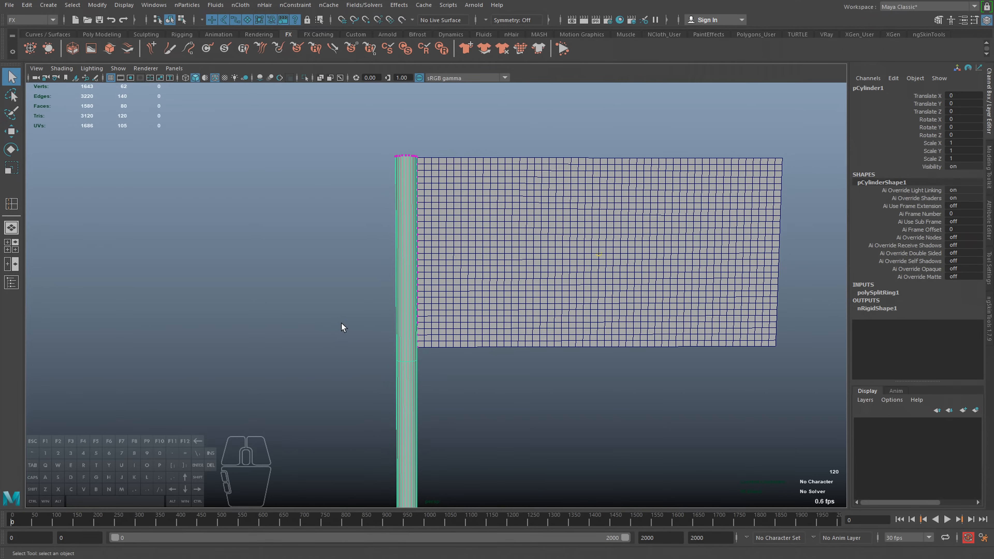
{"action": "left_click", "coordinate": [239, 5]}
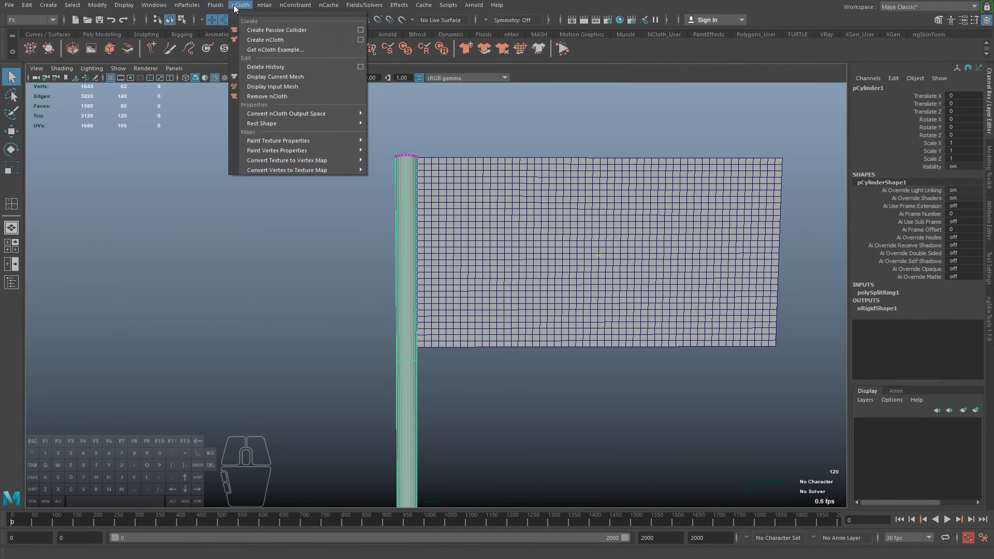
{"action": "left_click", "coordinate": [277, 97]}
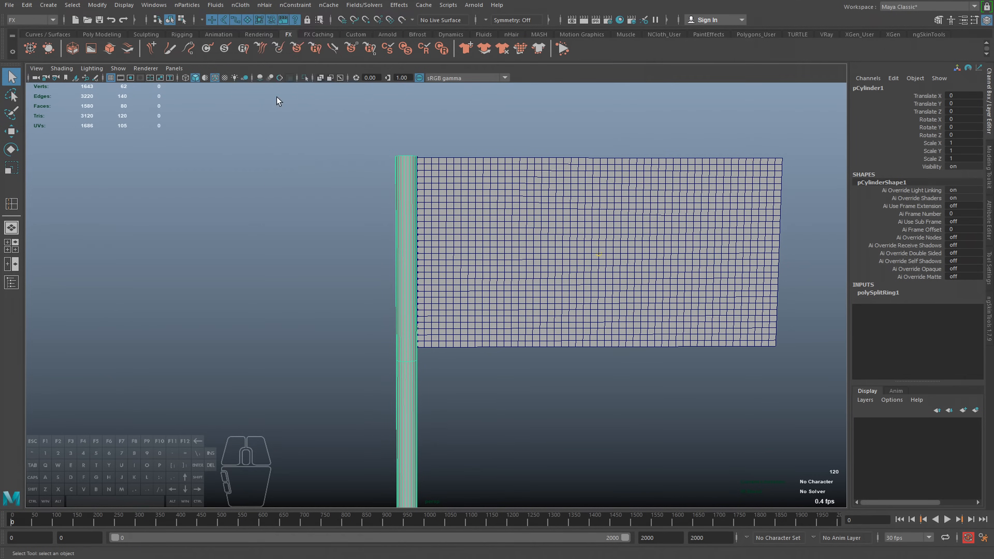
{"action": "left_click_drag", "start_coordinate": [323, 234], "coordinate": [323, 234], "text": "alt"}
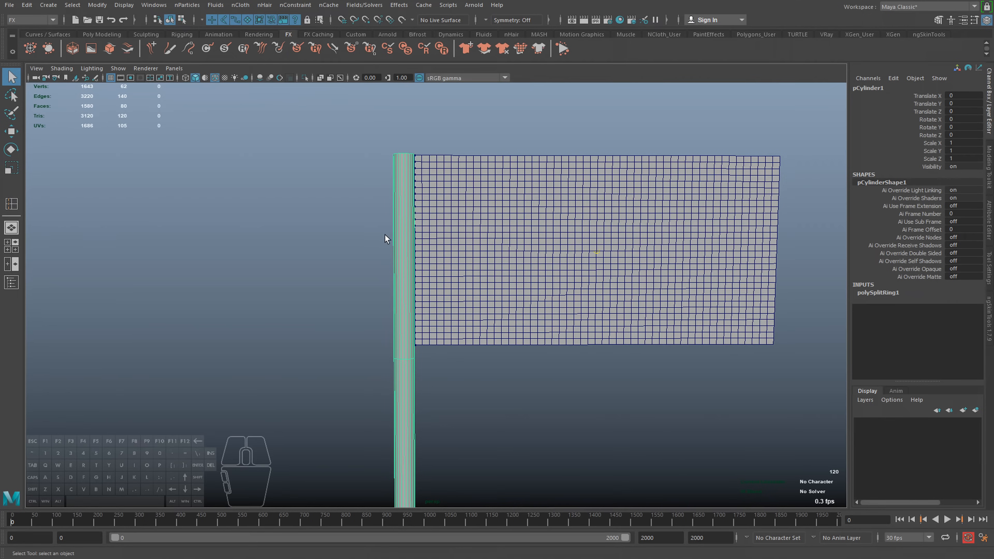
- Play the simulation briefly to check the flag without the pole's collider, and return to frame 0
{"action": "left_click", "coordinate": [947, 519]}
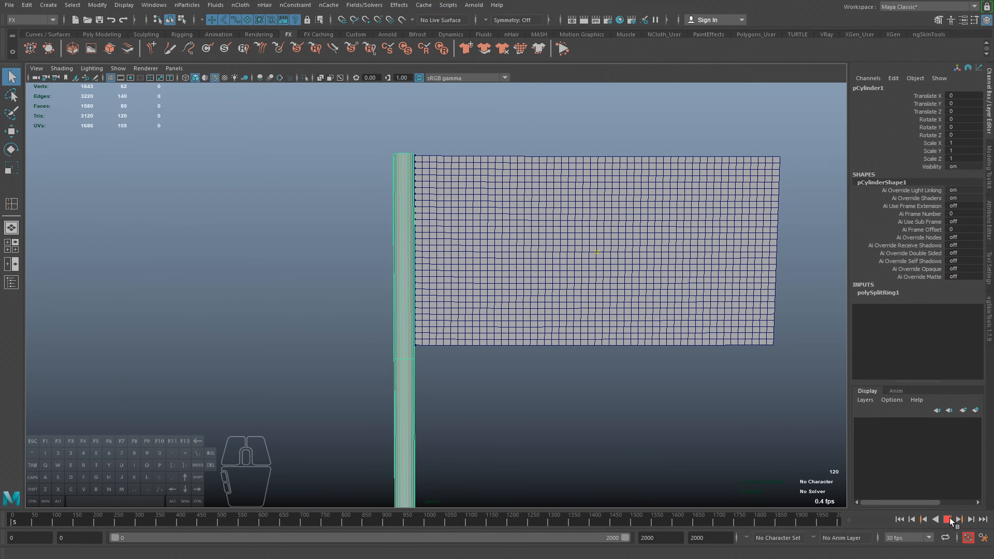
{"action": "left_click", "coordinate": [947, 519]}
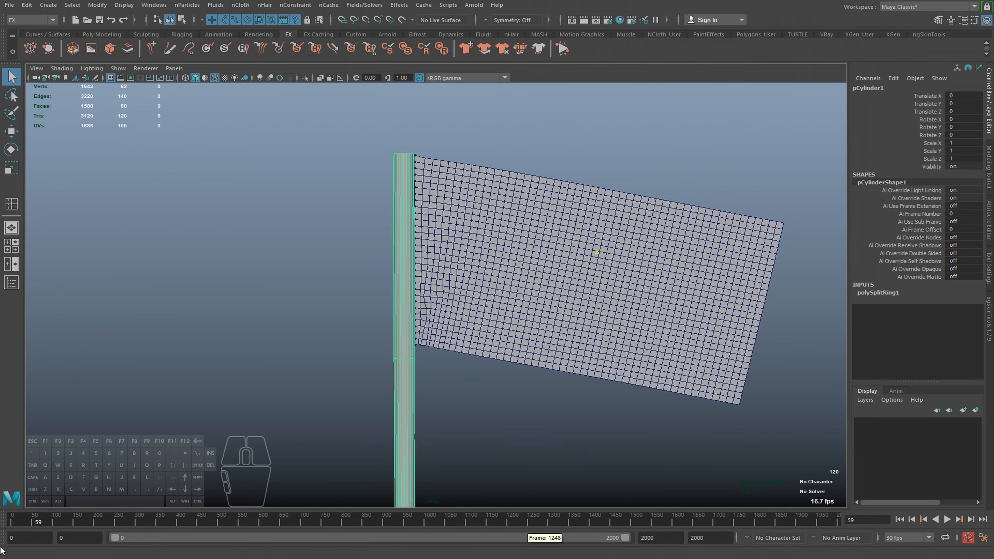
{"action": "left_click", "coordinate": [12, 522]}
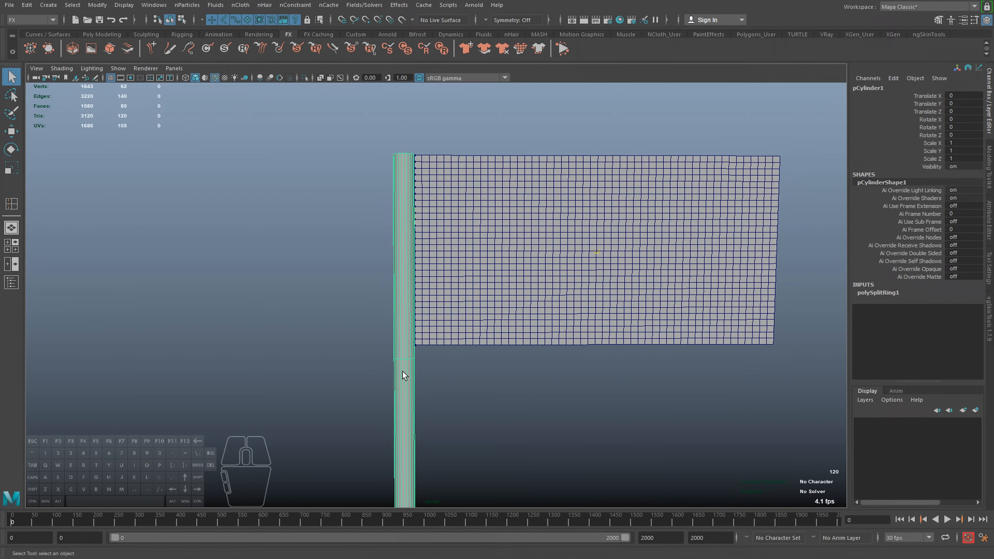
- Delete the pole's construction history
{"action": "right_click", "coordinate": [371, 280], "text": "shift"}
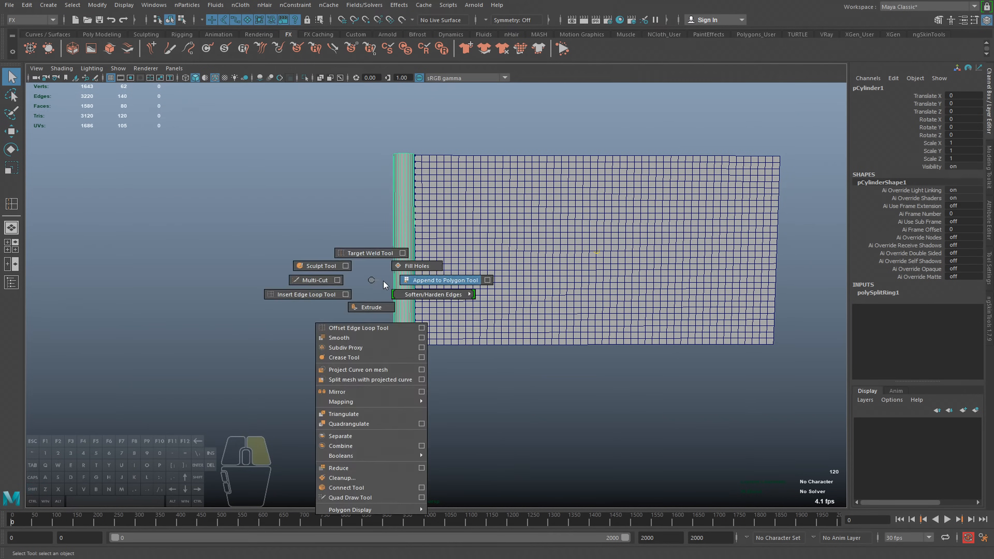
{"action": "right_click_drag", "start_coordinate": [396, 281], "coordinate": [372, 281]}
{"action": "middle_click_drag", "start_coordinate": [385, 321], "coordinate": [386, 246], "text": "alt"}
{"action": "right_click_drag", "start_coordinate": [398, 310], "coordinate": [371, 280], "text": "alt"}
{"action": "right_click", "coordinate": [372, 281], "text": "shift"}
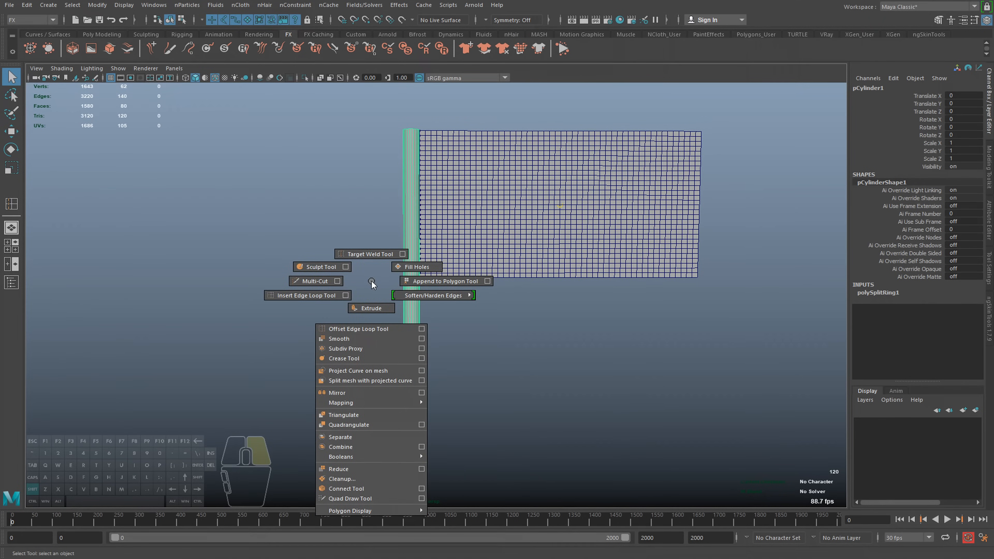
{"action": "left_click", "coordinate": [392, 331]}
{"action": "left_click", "coordinate": [414, 331]}
{"action": "key", "text": "alt+shift+d"}
- Insert a second edge loop around the pole, close beneath the existing one under the flag
{"action": "right_click", "coordinate": [336, 303], "text": "shift"}
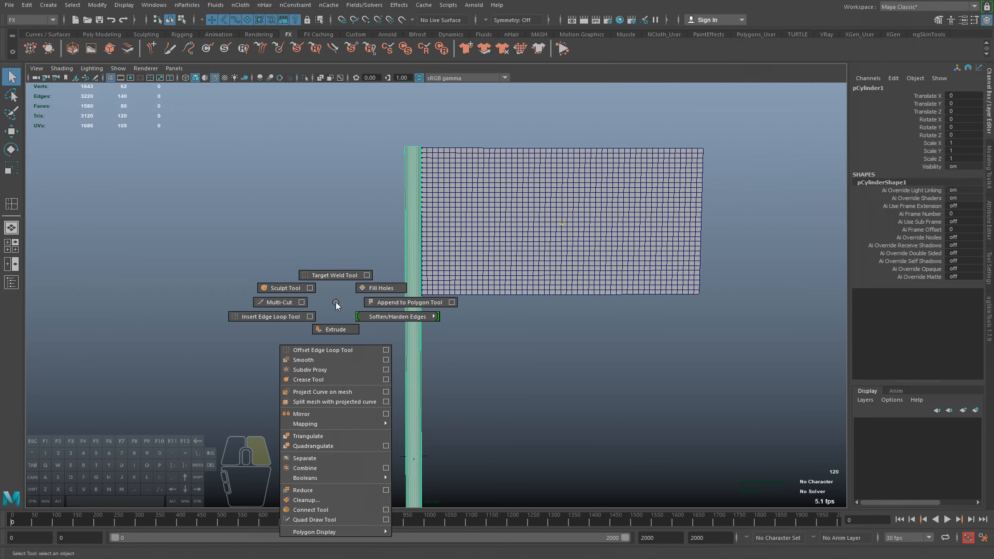
{"action": "left_click", "coordinate": [284, 309]}
{"action": "left_click", "coordinate": [413, 265]}
{"action": "key", "text": "ctrl+z"}
{"action": "left_click", "coordinate": [413, 219], "text": "shift"}
{"action": "key", "text": "ctrl+z"}
{"action": "left_click", "coordinate": [415, 326]}
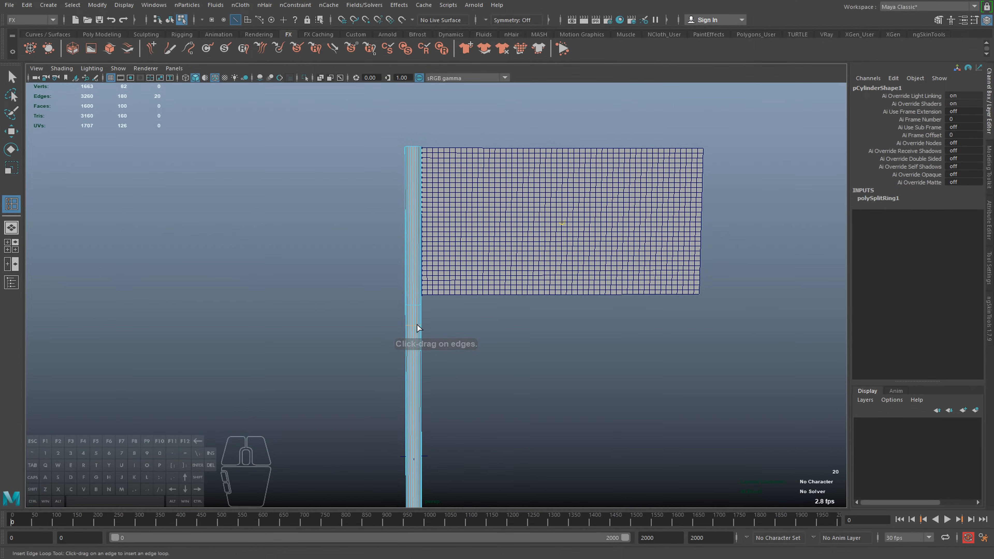
{"action": "left_click", "coordinate": [420, 381], "text": "shift"}
{"action": "middle_click_drag", "start_coordinate": [454, 431], "coordinate": [454, 368], "text": "alt"}
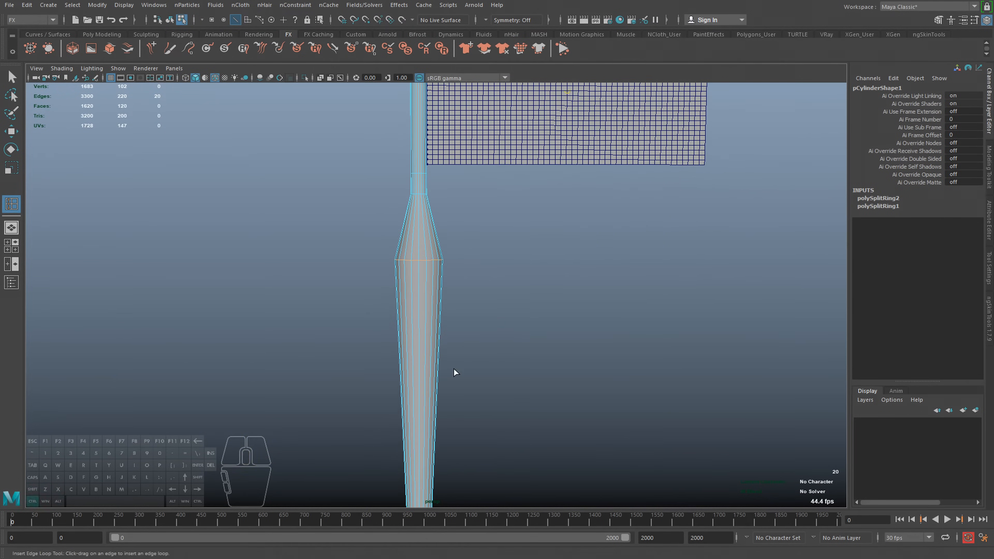
{"action": "key", "text": "ctrl+z"}
- Insert four edge loops spaced along the middle and lower parts of the pole
{"action": "right_click_drag", "start_coordinate": [475, 378], "coordinate": [450, 376], "text": "alt"}
{"action": "left_click", "coordinate": [422, 378]}
{"action": "left_click", "coordinate": [427, 403], "text": "shift"}
{"action": "key", "text": "ctrl+z"}
{"action": "middle_click_drag", "start_coordinate": [427, 439], "coordinate": [433, 406], "text": "alt"}
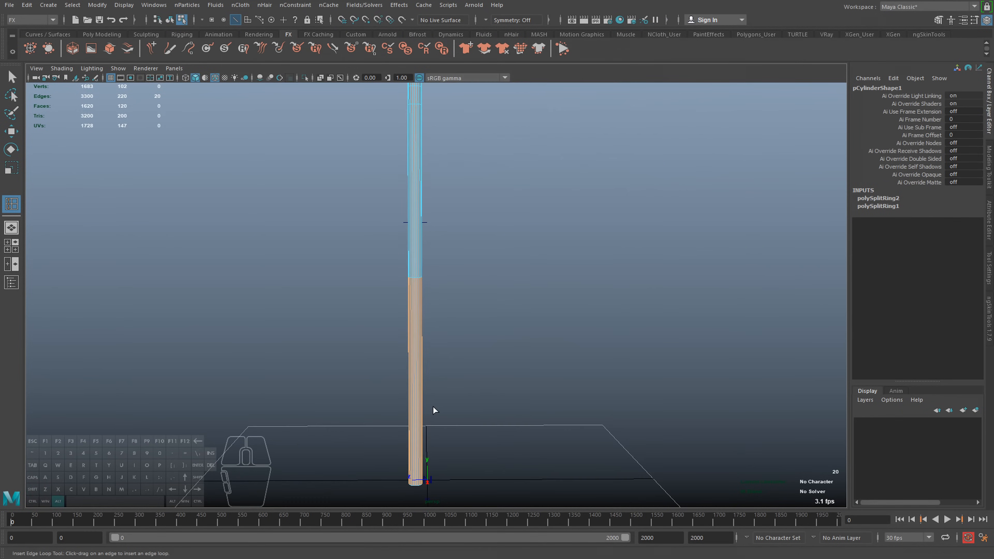
{"action": "left_click", "coordinate": [425, 362], "text": "shift"}
{"action": "key", "text": "ctrl+z"}
{"action": "left_click", "coordinate": [421, 361]}
{"action": "left_click", "coordinate": [417, 413]}
{"action": "left_click", "coordinate": [413, 188]}
- Insert five more edge loops between the pole's middle and the loops just below the flag
{"action": "middle_click_drag", "start_coordinate": [415, 153], "coordinate": [414, 239], "text": "alt"}
{"action": "right_click_drag", "start_coordinate": [414, 239], "coordinate": [384, 288], "text": "alt"}
{"action": "right_click_drag", "start_coordinate": [458, 340], "coordinate": [438, 317], "text": "alt"}
{"action": "middle_click_drag", "start_coordinate": [425, 450], "coordinate": [439, 238], "text": "alt"}
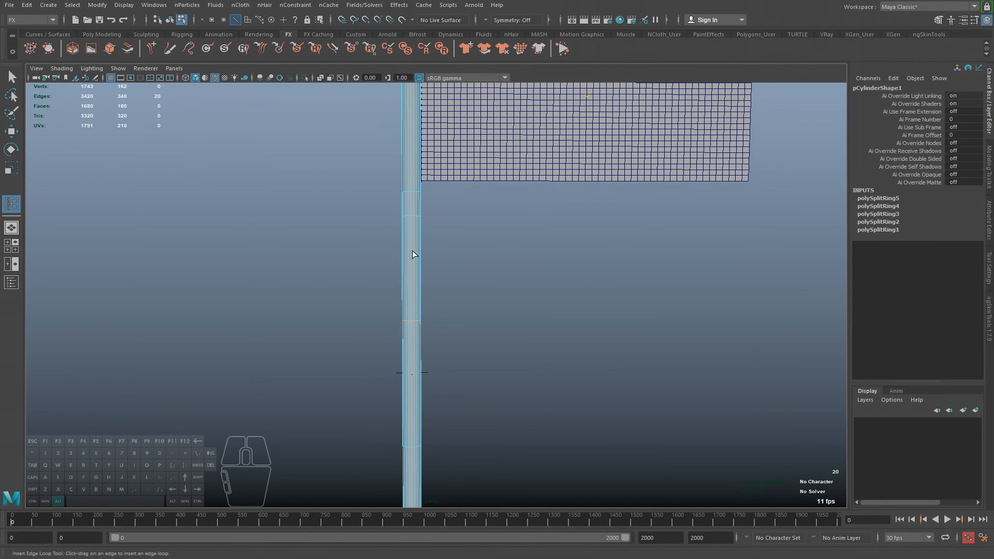
{"action": "left_click", "coordinate": [412, 239]}
{"action": "left_click", "coordinate": [414, 265]}
{"action": "left_click", "coordinate": [414, 292]}
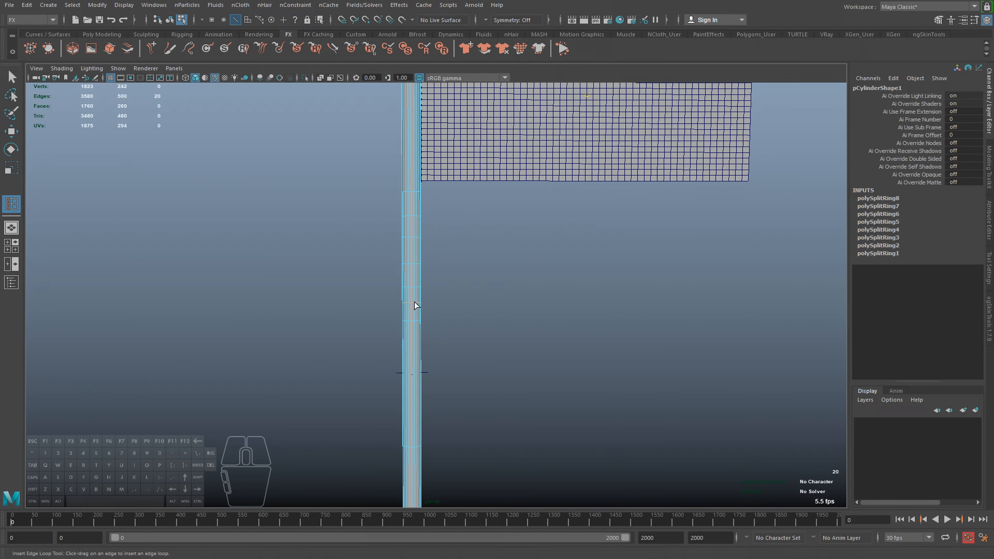
{"action": "left_click", "coordinate": [414, 301]}
{"action": "left_click", "coordinate": [413, 354]}
- Insert seven edge loops spaced along the pole's upper section beside the flag
{"action": "middle_click_drag", "start_coordinate": [425, 209], "coordinate": [415, 230], "text": "alt"}
{"action": "left_click", "coordinate": [407, 217]}
{"action": "left_click", "coordinate": [406, 265]}
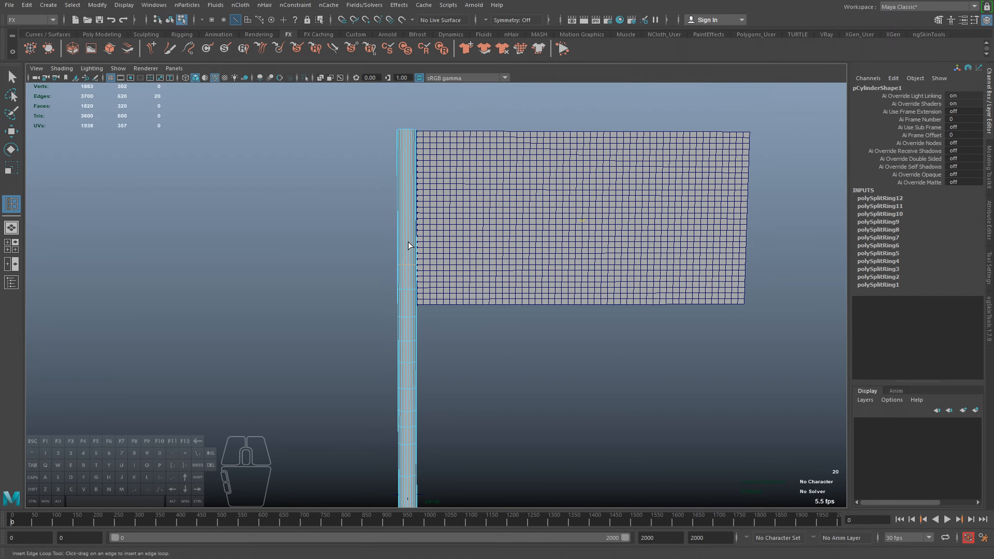
{"action": "left_click", "coordinate": [406, 237]}
{"action": "left_click", "coordinate": [404, 208]}
{"action": "left_click", "coordinate": [402, 183]}
{"action": "left_click", "coordinate": [405, 162]}
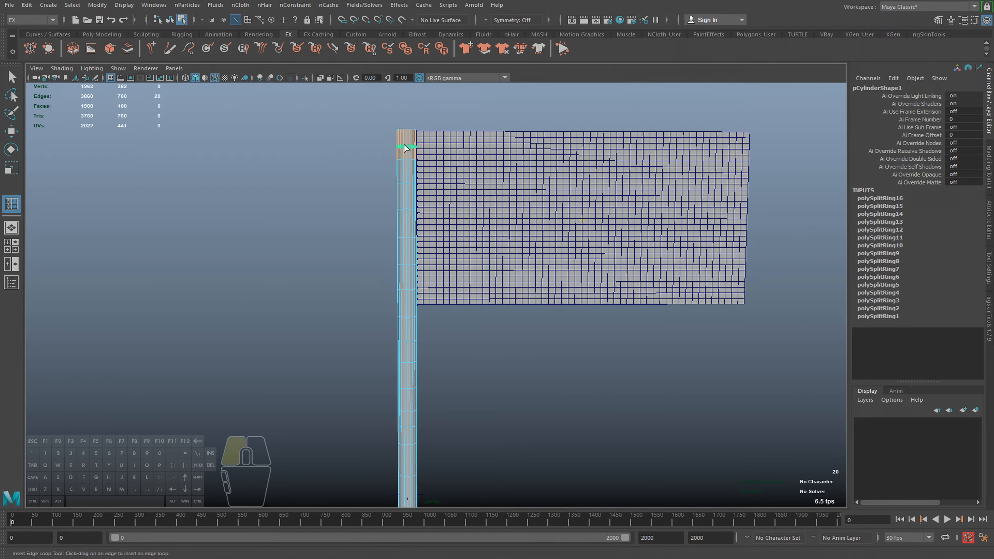
{"action": "left_click", "coordinate": [406, 145]}
- Leave the Insert Edge Loop tool, return to object selection mode, and frame the whole pole
{"action": "key", "text": "q"}
{"action": "middle_click_drag", "start_coordinate": [471, 366], "coordinate": [467, 357], "text": "alt"}
{"action": "key", "text": "F8"}
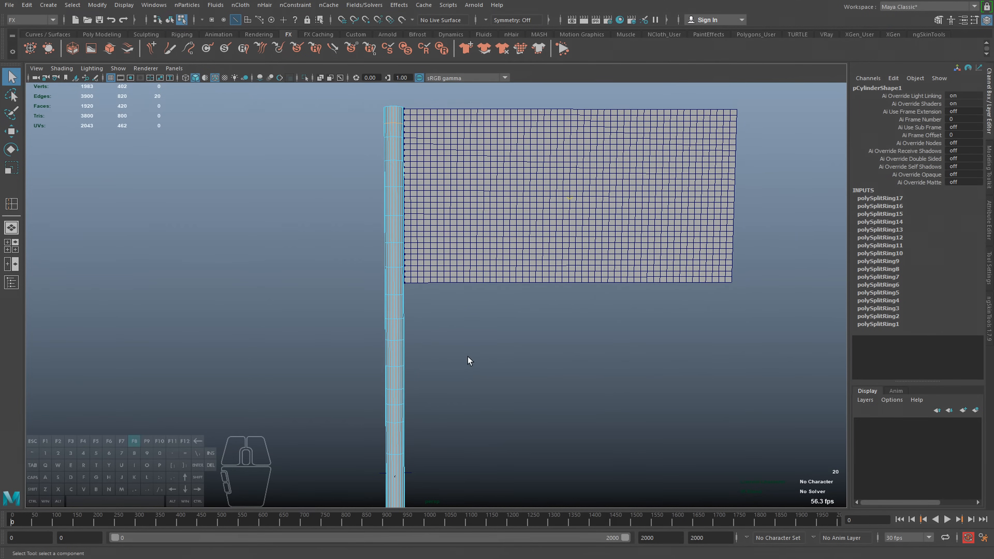
{"action": "key", "text": "f"}
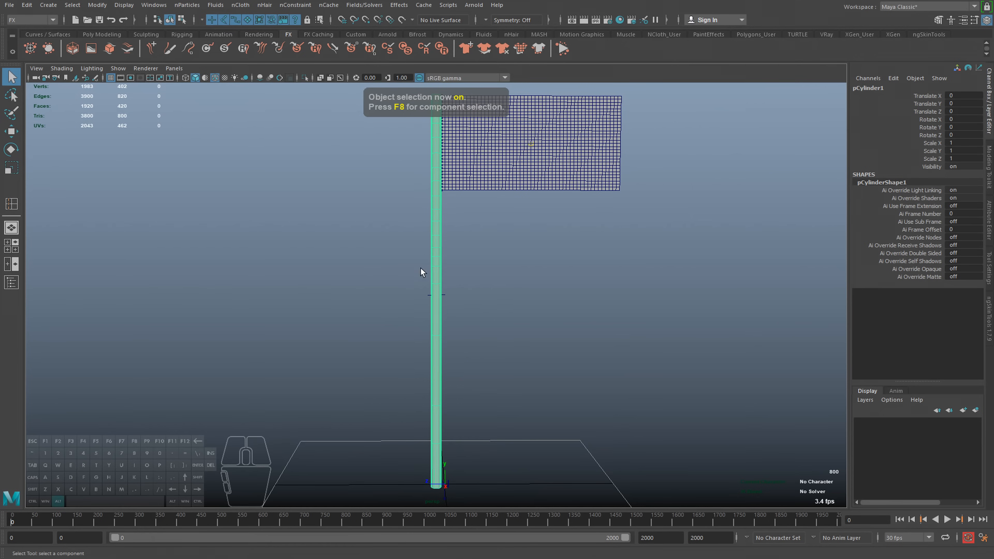
- Make the subdivided pole a passive nCloth collider and clear the selection
{"action": "scroll", "coordinate": [399, 313], "scroll_direction": "up", "scroll_amount": 5}
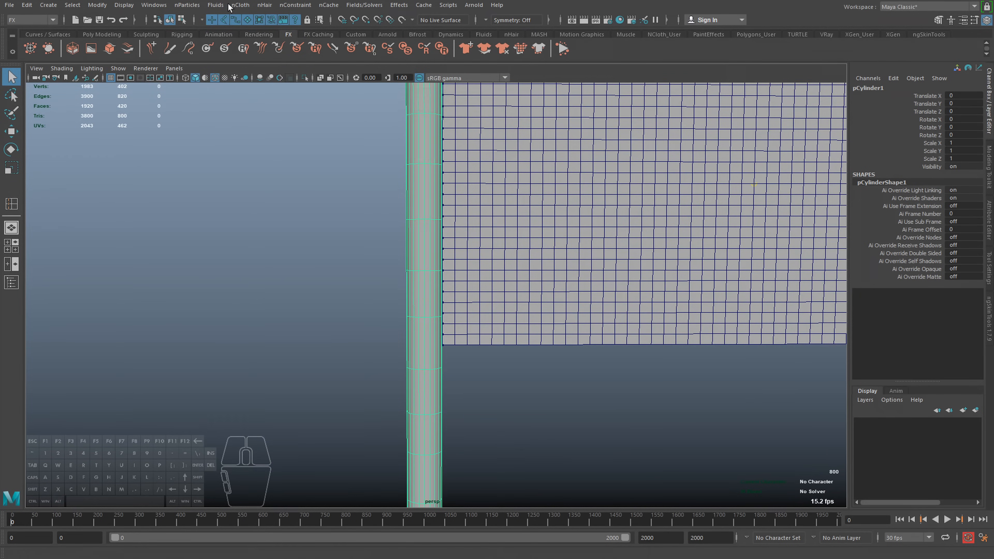
{"action": "left_click", "coordinate": [240, 5]}
{"action": "left_click", "coordinate": [274, 30]}
{"action": "scroll", "coordinate": [355, 299], "scroll_direction": "down", "scroll_amount": 4}
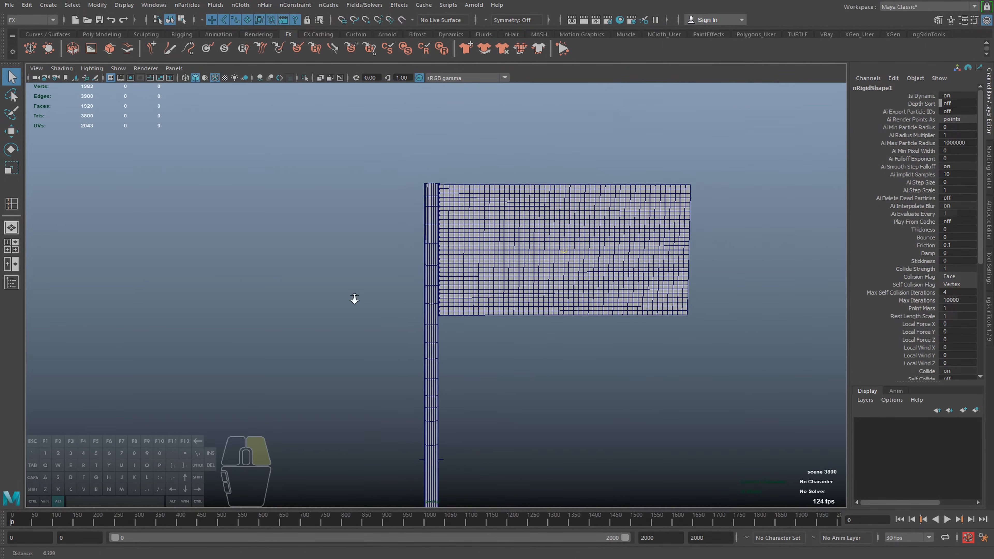
{"action": "left_click", "coordinate": [332, 271]}
- Play the simulation, inspect how the flag collides with the pole up close, and return to frame 0
{"action": "left_click", "coordinate": [946, 519]}
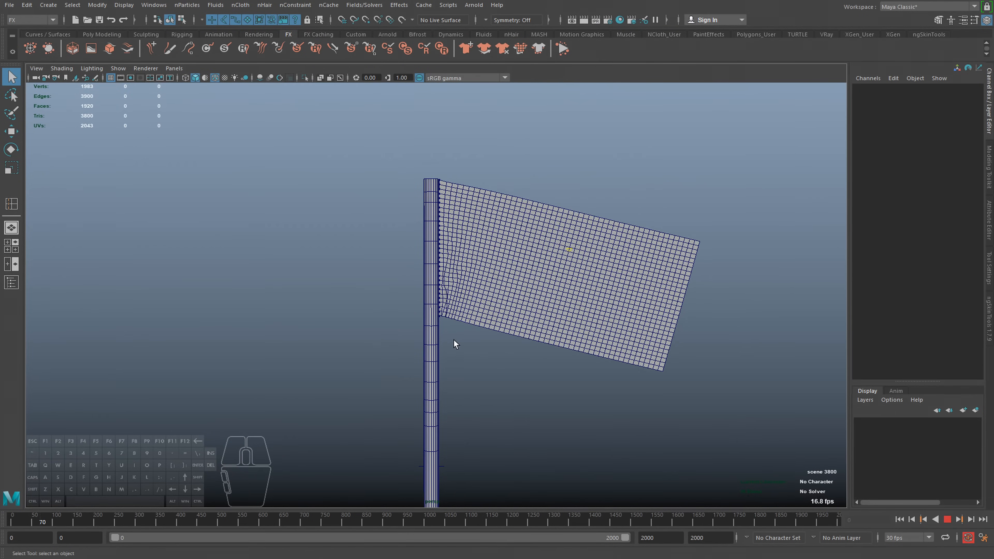
{"action": "right_click_drag", "start_coordinate": [389, 301], "coordinate": [502, 339], "text": "alt"}
{"action": "left_click_drag", "start_coordinate": [501, 339], "coordinate": [270, 330], "text": "alt"}
{"action": "right_click_drag", "start_coordinate": [395, 355], "coordinate": [353, 351], "text": "alt"}
{"action": "middle_click_drag", "start_coordinate": [392, 349], "coordinate": [388, 303], "text": "alt"}
{"action": "left_click_drag", "start_coordinate": [354, 333], "coordinate": [347, 332], "text": "alt"}
{"action": "left_click_drag", "start_coordinate": [360, 332], "coordinate": [361, 332], "text": "alt"}
{"action": "mouse_move", "coordinate": [371, 327]}
{"action": "right_mouse_down", "text": "alt"}
{"action": "mouse_move", "coordinate": [391, 328]}
{"action": "mouse_move", "coordinate": [368, 329]}
{"action": "right_mouse_up", "text": "alt"}
{"action": "left_click_drag", "start_coordinate": [371, 293], "coordinate": [354, 292], "text": "alt"}
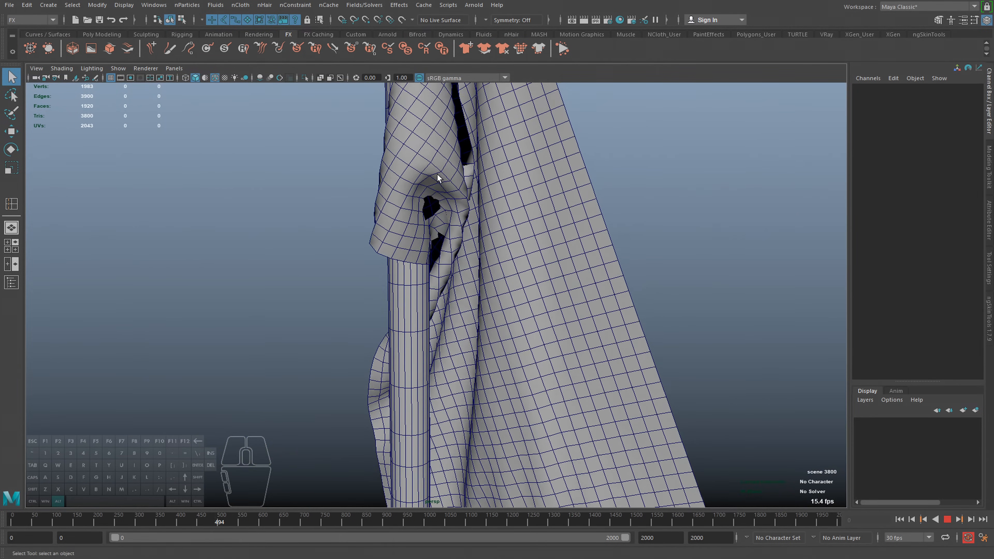
{"action": "left_click_drag", "start_coordinate": [439, 184], "coordinate": [426, 199], "text": "alt"}
{"action": "left_click", "coordinate": [947, 519]}
{"action": "left_click_drag", "start_coordinate": [488, 346], "coordinate": [434, 316], "text": "alt"}
{"action": "left_click", "coordinate": [12, 518]}
- Set the flag nCloth's Max Iterations to 50000 in its quality settings
{"action": "left_click", "coordinate": [580, 234]}
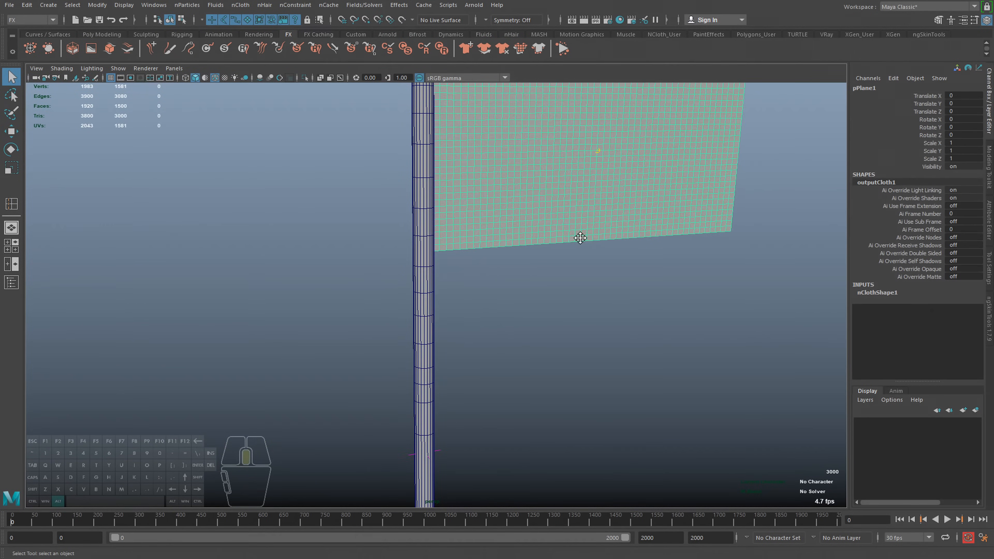
{"action": "middle_click_drag", "start_coordinate": [579, 234], "coordinate": [501, 332], "text": "alt"}
{"action": "key", "text": "ctrl+a"}
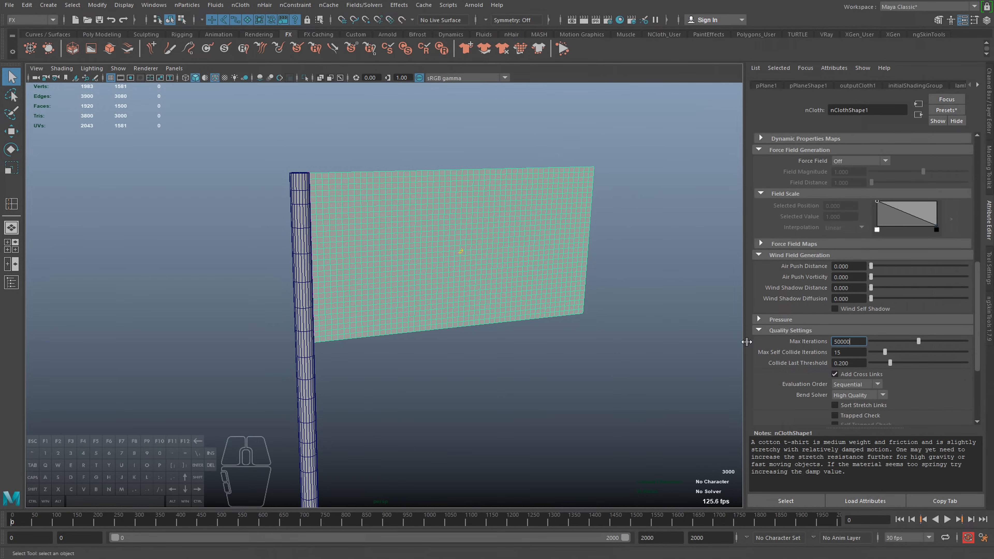
{"action": "left_click_drag", "start_coordinate": [651, 366], "coordinate": [644, 366], "text": "alt"}
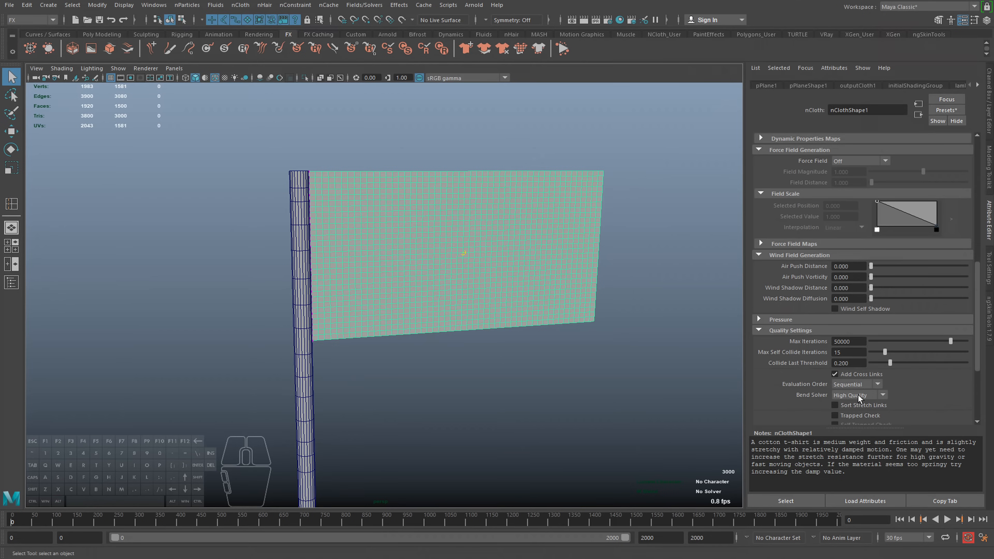
{"action": "left_click", "coordinate": [860, 414]}
{"action": "scroll", "coordinate": [902, 411], "scroll_direction": "down", "scroll_amount": 3}
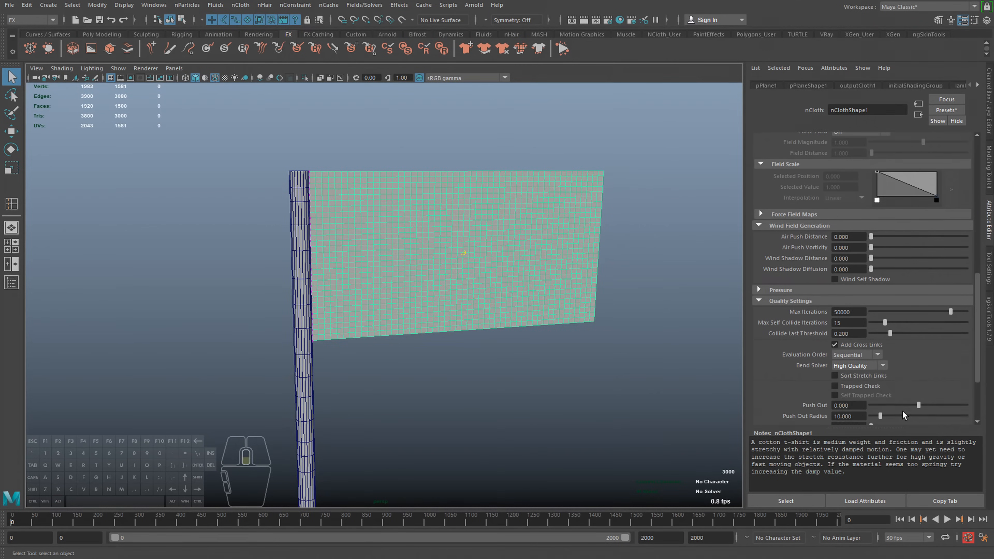
- Play the simulation to check the flag's folds against the pole, then stop and return to frame 0
{"action": "left_click_drag", "start_coordinate": [562, 378], "coordinate": [555, 379], "text": "alt"}
{"action": "left_click", "coordinate": [946, 520]}
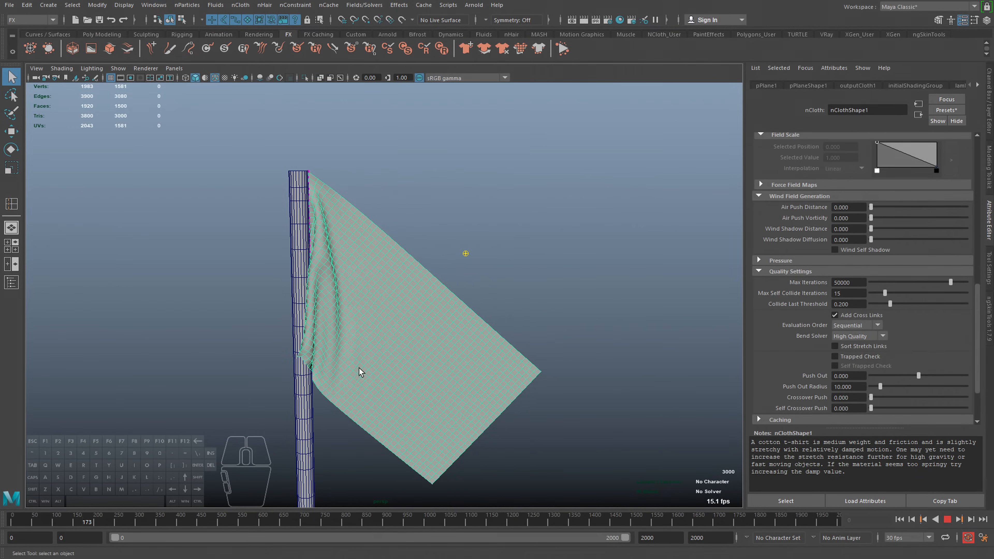
{"action": "left_click_drag", "start_coordinate": [432, 381], "coordinate": [359, 355], "text": "alt"}
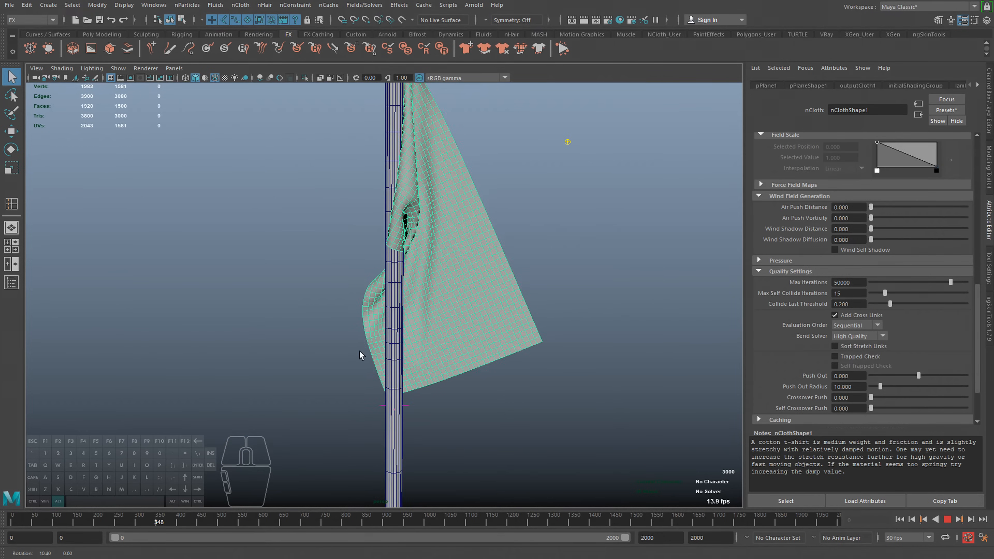
{"action": "mouse_move", "coordinate": [398, 313]}
{"action": "middle_mouse_down", "text": "alt"}
{"action": "mouse_move", "coordinate": [395, 350]}
{"action": "mouse_move", "coordinate": [404, 323]}
{"action": "middle_mouse_up", "text": "alt"}
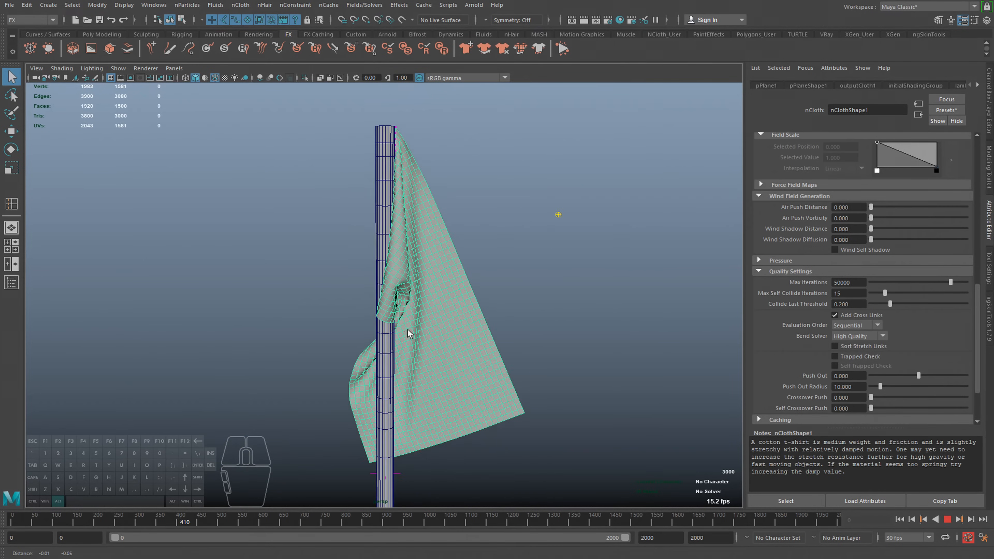
{"action": "left_click", "coordinate": [947, 519]}
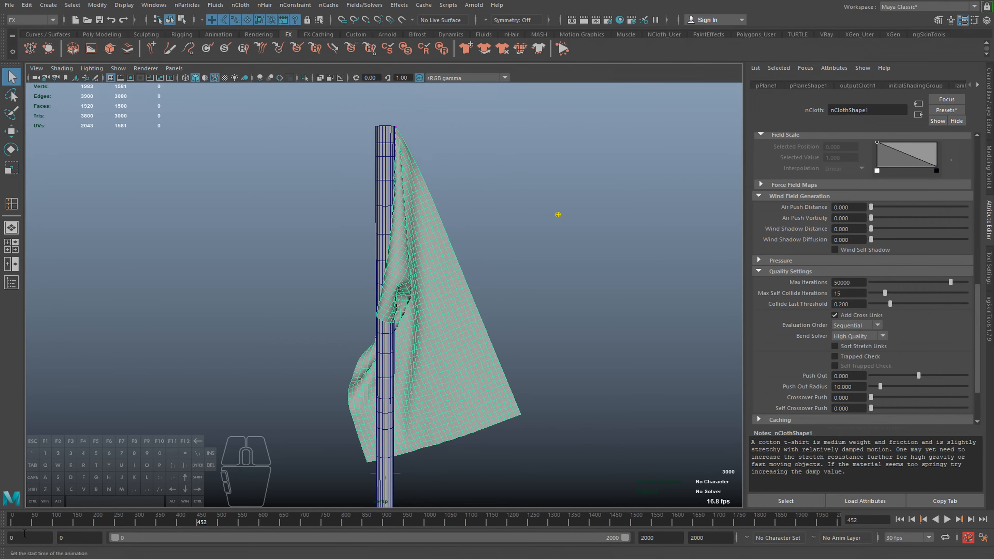
{"action": "left_click", "coordinate": [11, 522]}
- Set the flag nCloth's Damp to 0.6 in its dynamic properties
{"action": "middle_click_drag", "start_coordinate": [585, 282], "coordinate": [445, 347], "text": "alt"}
{"action": "scroll", "coordinate": [883, 279], "scroll_direction": "up", "scroll_amount": 4}
{"action": "scroll", "coordinate": [882, 278], "scroll_direction": "up", "scroll_amount": 5}
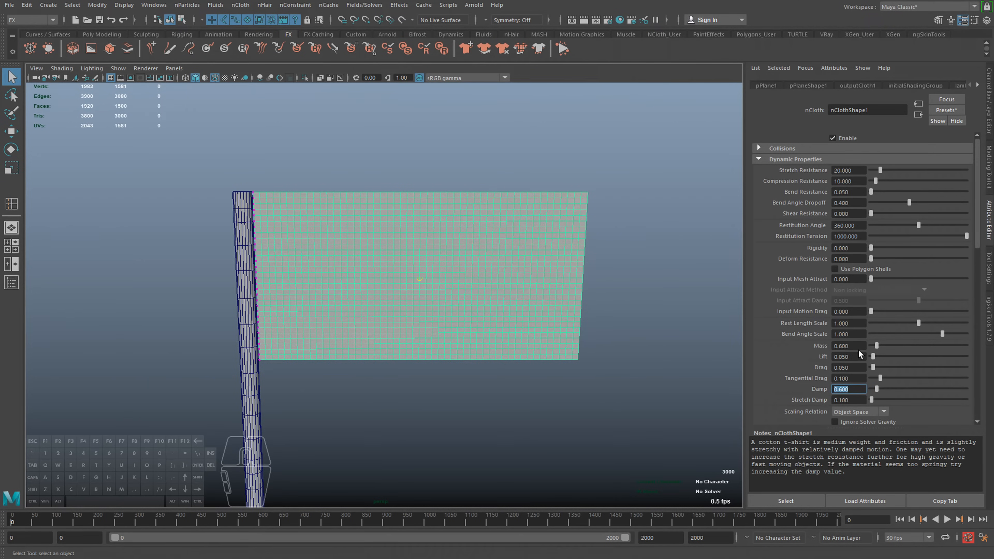
{"action": "left_click_drag", "start_coordinate": [696, 394], "coordinate": [699, 381], "text": "alt"}
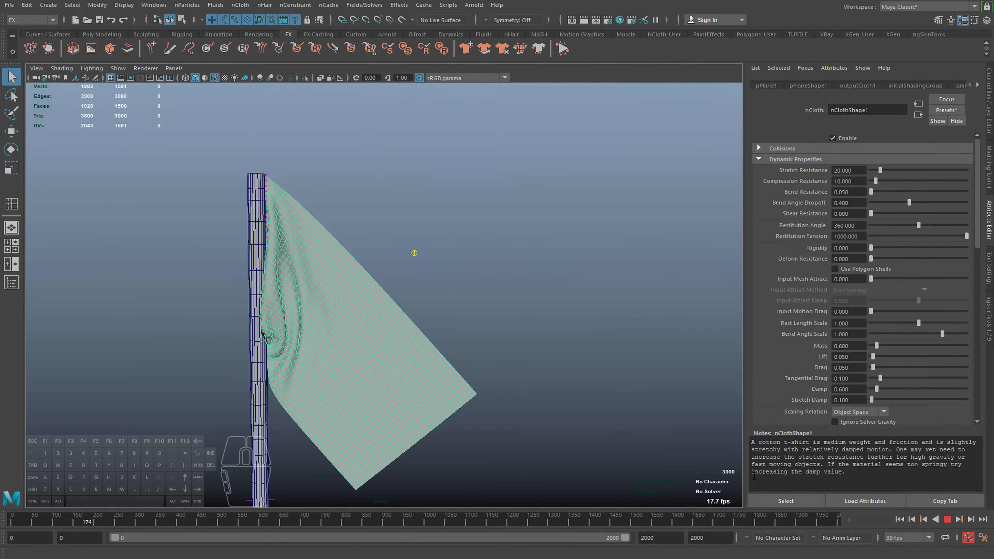
- Play the damped flag simulation, examine the cloth around the pole from several angles, and return to frame 0
{"action": "left_click_drag", "start_coordinate": [333, 388], "coordinate": [395, 366], "text": "alt"}
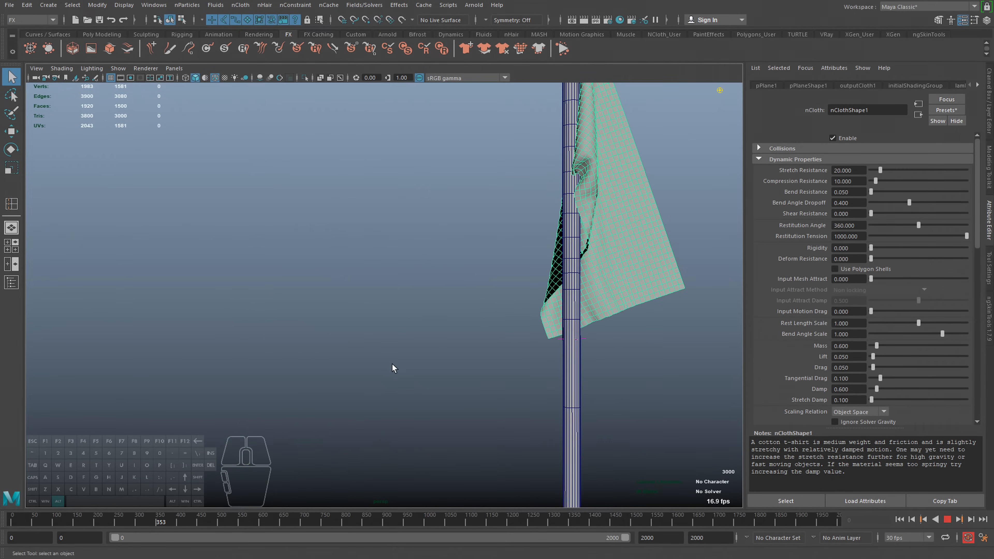
{"action": "left_click_drag", "start_coordinate": [485, 324], "coordinate": [512, 336], "text": "alt"}
{"action": "mouse_move", "coordinate": [484, 358]}
{"action": "right_mouse_down", "text": "alt"}
{"action": "mouse_move", "coordinate": [526, 369]}
{"action": "mouse_move", "coordinate": [483, 366]}
{"action": "right_mouse_up", "text": "alt"}
{"action": "left_click_drag", "start_coordinate": [484, 366], "coordinate": [520, 261], "text": "alt"}
{"action": "middle_click_drag", "start_coordinate": [538, 198], "coordinate": [511, 279], "text": "alt"}
{"action": "right_click_drag", "start_coordinate": [536, 297], "coordinate": [485, 302], "text": "alt"}
{"action": "left_click_drag", "start_coordinate": [485, 301], "coordinate": [511, 296], "text": "alt"}
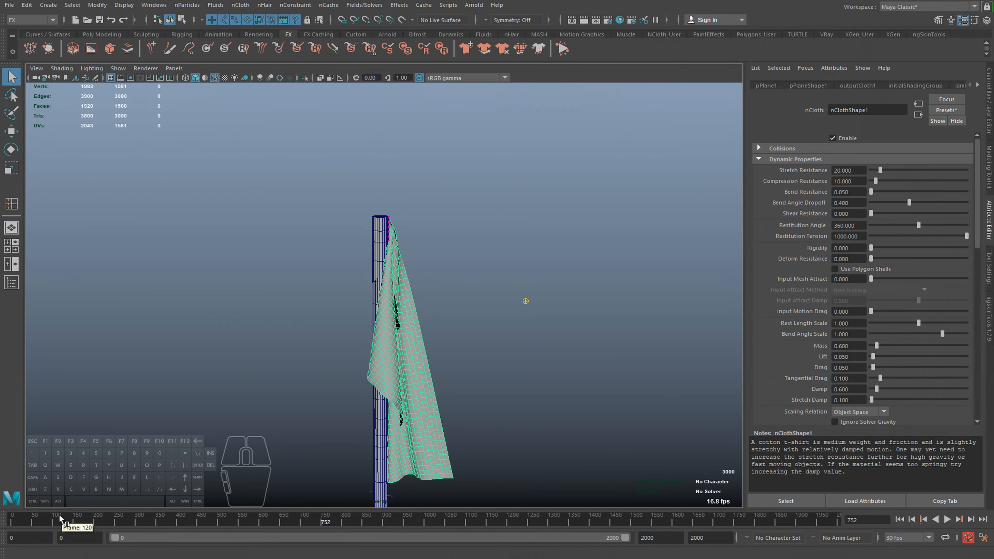
{"action": "left_click", "coordinate": [11, 520]}
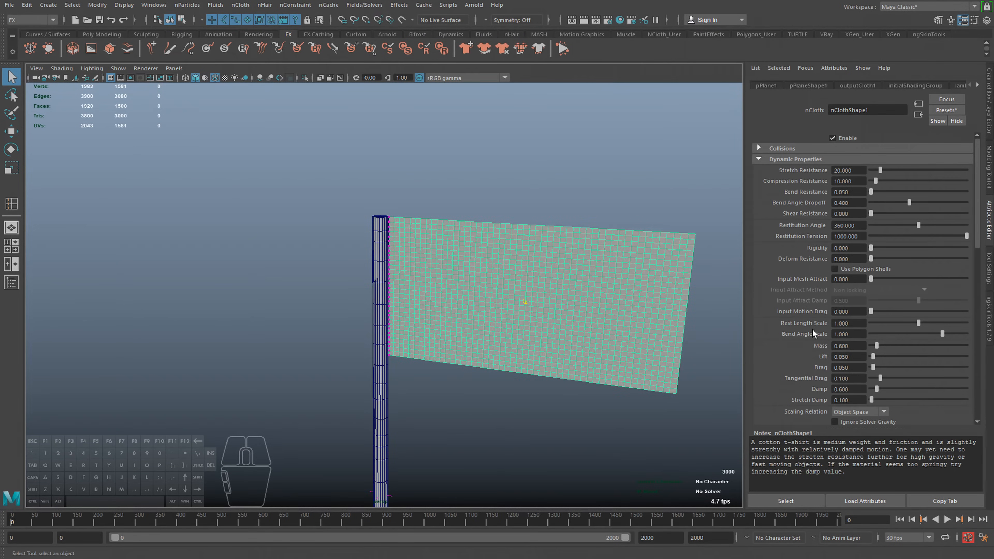
{"action": "scroll", "coordinate": [812, 333], "scroll_direction": "down", "scroll_amount": 3}
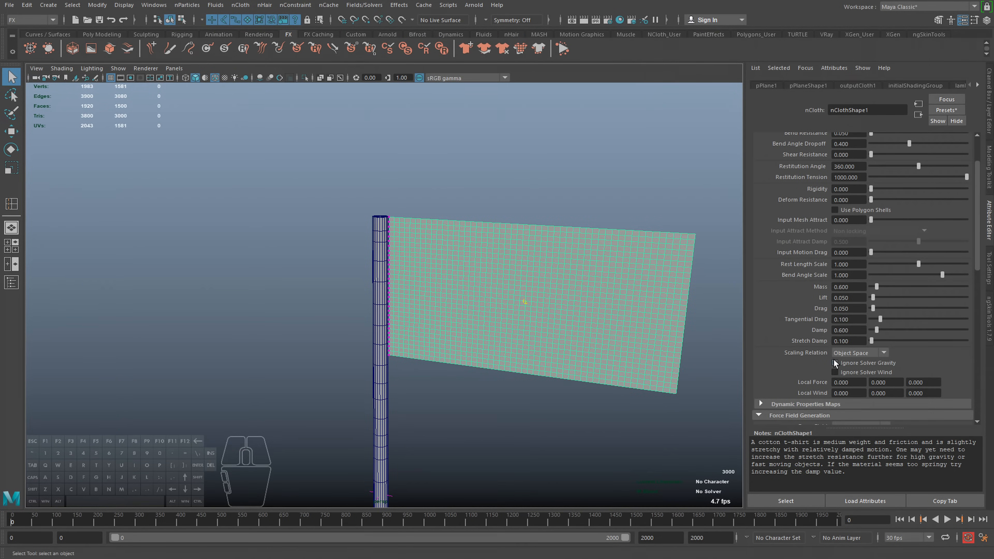
{"action": "scroll", "coordinate": [858, 368], "scroll_direction": "down", "scroll_amount": 8}
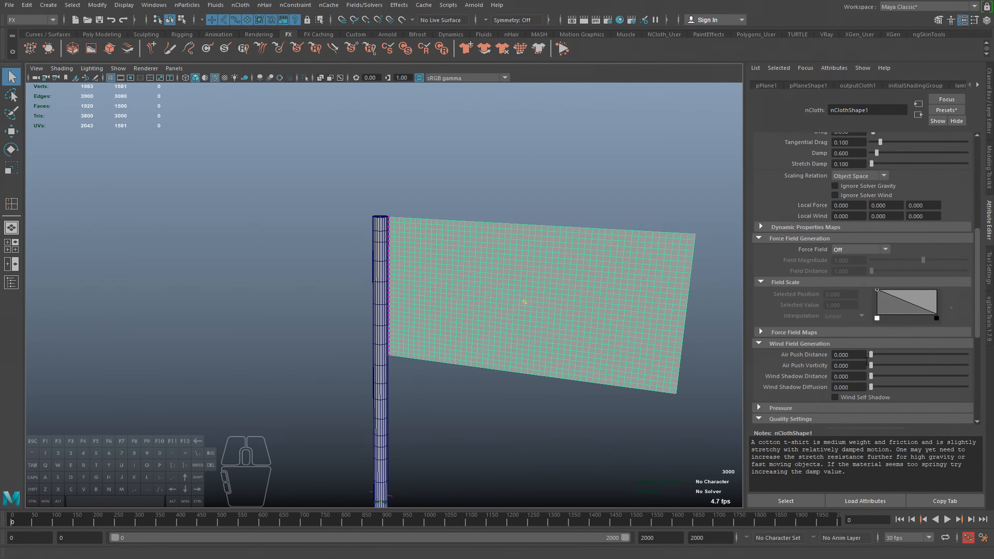
{"action": "left_click", "coordinate": [846, 252]}
{"action": "left_click", "coordinate": [850, 254]}
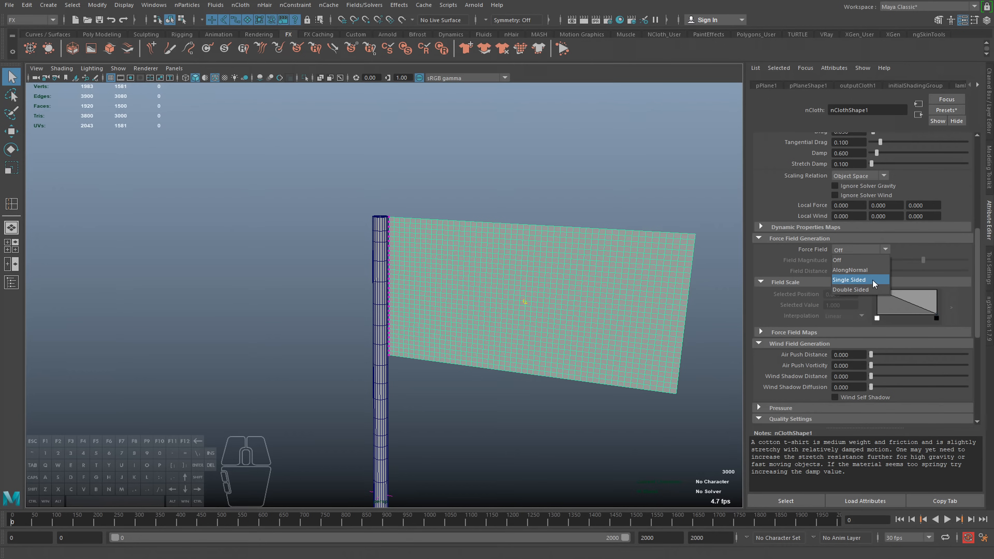
{"action": "left_click", "coordinate": [858, 248]}
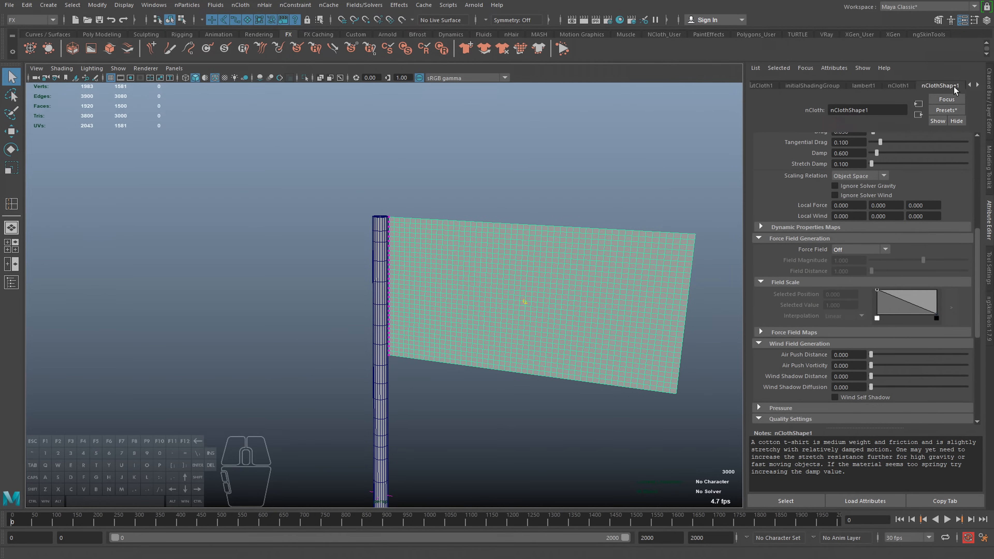
- Set the nucleus solver's Wind Speed to 5 and Wind Noise to 1
{"action": "left_click", "coordinate": [954, 85]}
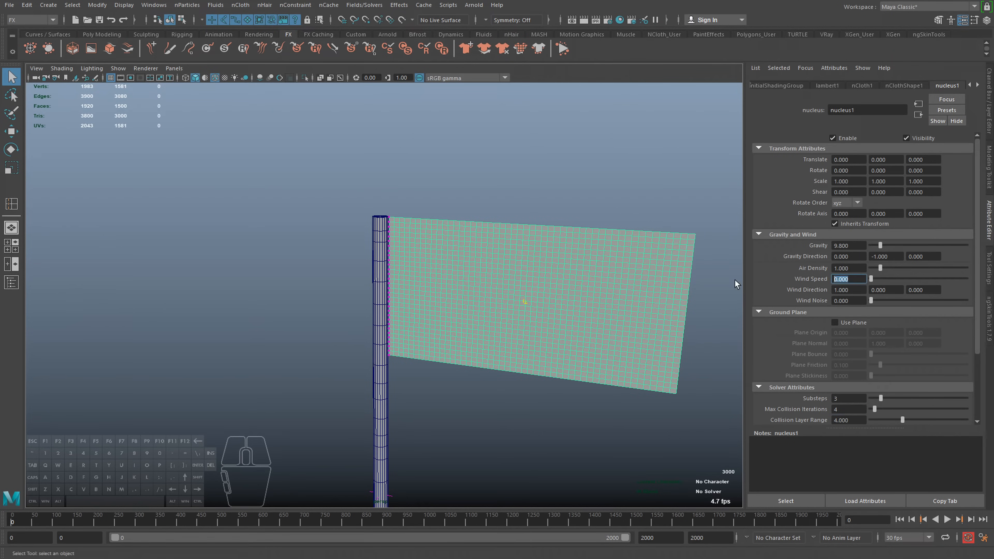
{"action": "type", "text": "5"}
{"action": "key", "text": "Tab"}
{"action": "key", "text": "Tab"}
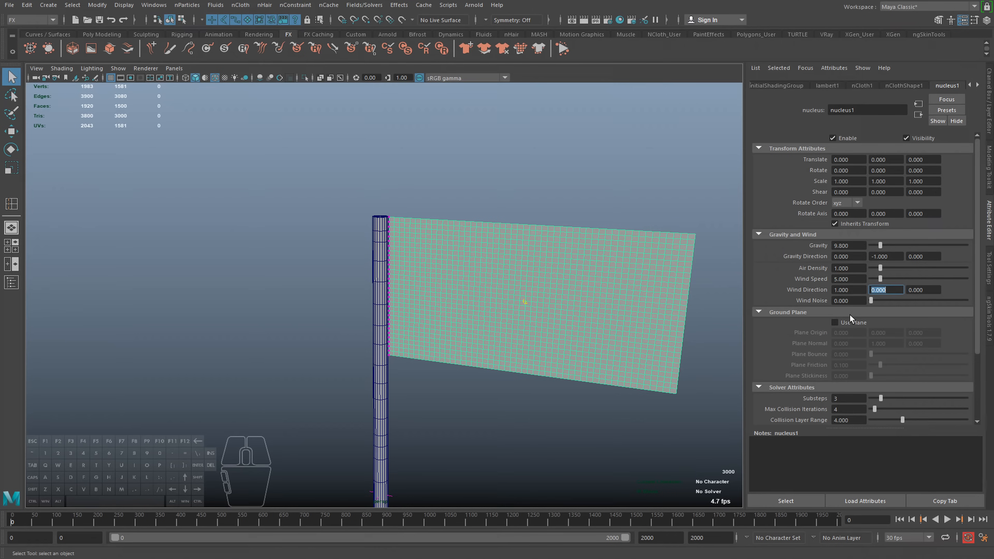
{"action": "left_click", "coordinate": [849, 301]}
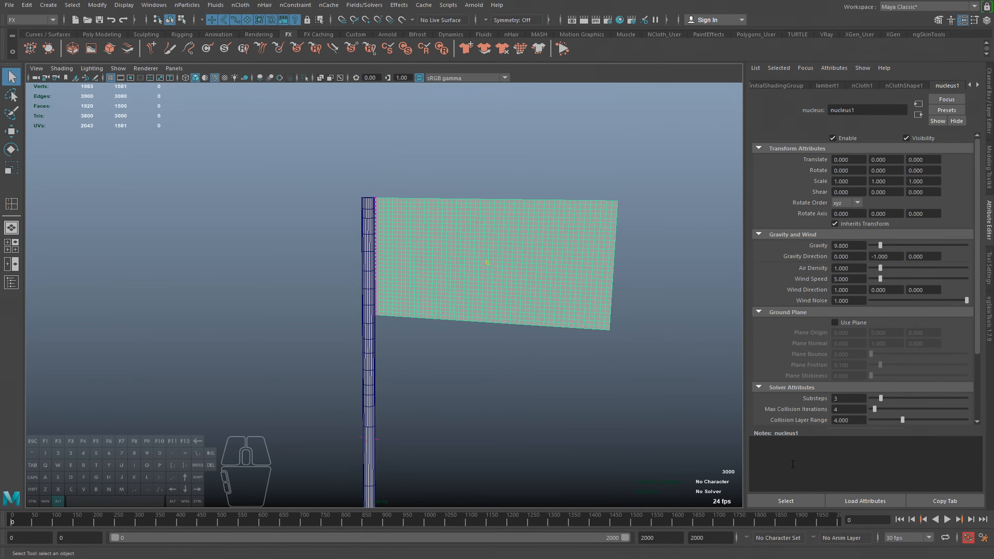
- Play the simulation and watch from different angles how the wind moves the flag
{"action": "left_click", "coordinate": [945, 521]}
{"action": "left_click_drag", "start_coordinate": [539, 415], "coordinate": [587, 415], "text": "alt"}
{"action": "middle_click_drag", "start_coordinate": [591, 403], "coordinate": [637, 307], "text": "alt"}
{"action": "right_click_drag", "start_coordinate": [638, 307], "coordinate": [562, 384], "text": "alt"}
{"action": "left_click_drag", "start_coordinate": [563, 387], "coordinate": [624, 393], "text": "alt"}
{"action": "middle_click_drag", "start_coordinate": [532, 346], "coordinate": [526, 373], "text": "alt"}
{"action": "right_click_drag", "start_coordinate": [526, 373], "coordinate": [554, 375], "text": "alt"}
{"action": "left_click_drag", "start_coordinate": [554, 375], "coordinate": [574, 382], "text": "alt"}
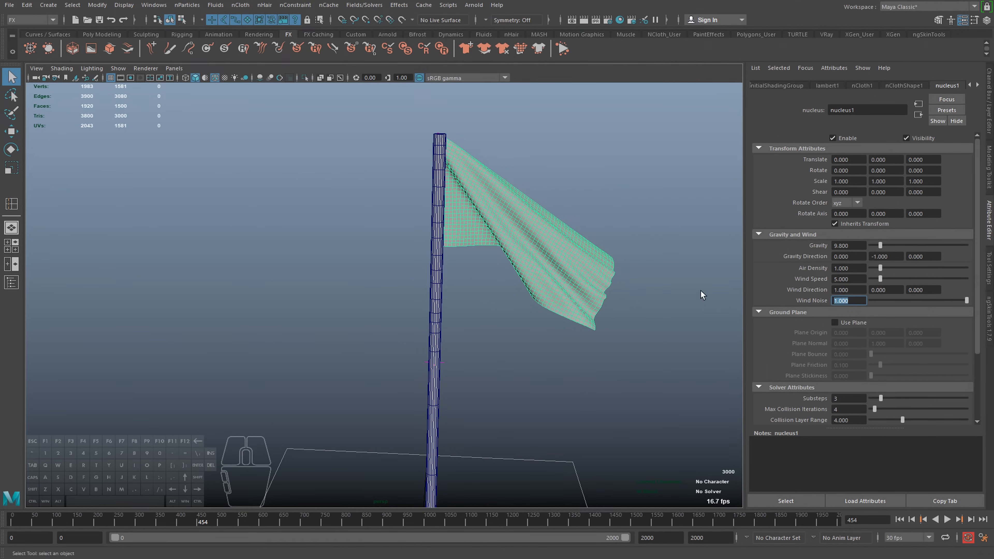
- Set the solver's Wind Noise to 3 and replay the flag simulation from frame 0
{"action": "left_click", "coordinate": [12, 522]}
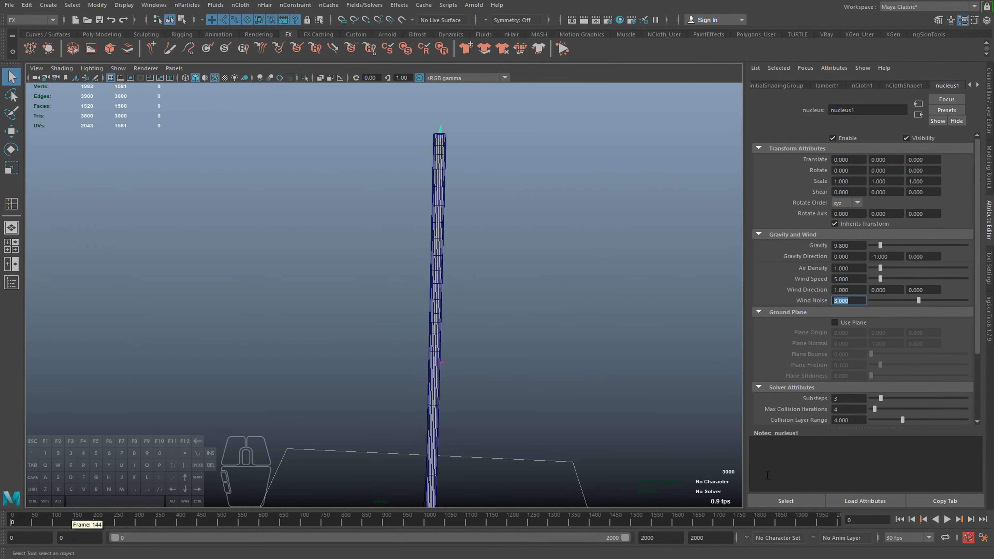
{"action": "left_click_drag", "start_coordinate": [620, 378], "coordinate": [581, 361], "text": "alt"}
{"action": "left_click", "coordinate": [948, 519]}
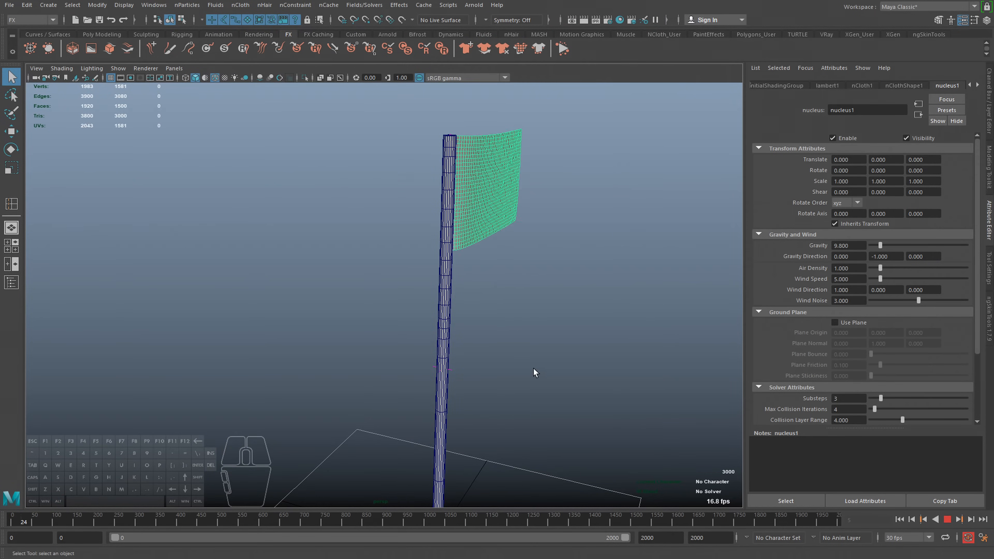
{"action": "middle_click_drag", "start_coordinate": [550, 341], "coordinate": [525, 360], "text": "alt"}
{"action": "left_click_drag", "start_coordinate": [525, 360], "coordinate": [459, 367], "text": "alt"}
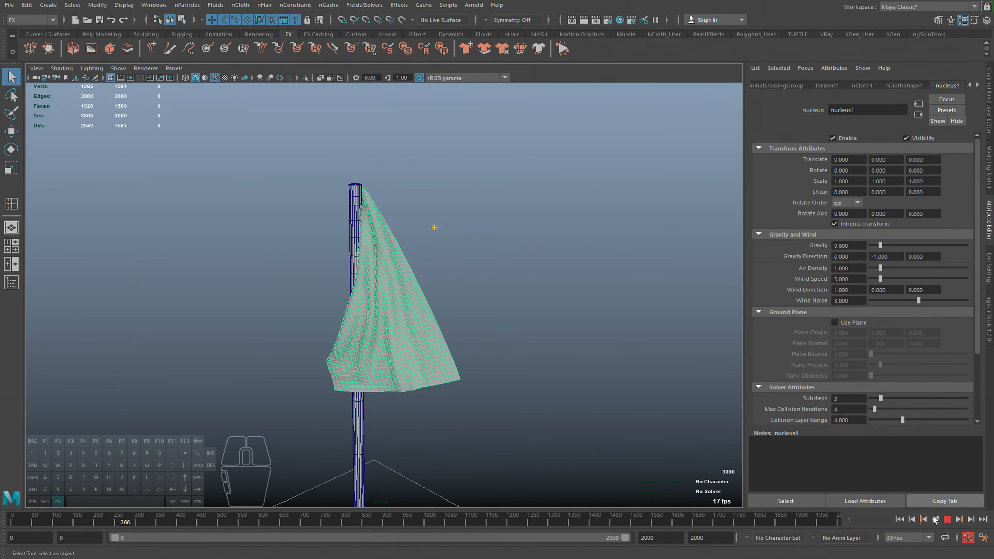
{"action": "left_click", "coordinate": [947, 519]}
{"action": "left_click_drag", "start_coordinate": [2, 522], "coordinate": [0, 522]}
- Set the nucleus solver's Wind Direction to 0, 0, -1
{"action": "left_click_drag", "start_coordinate": [428, 304], "coordinate": [376, 443], "text": "alt"}
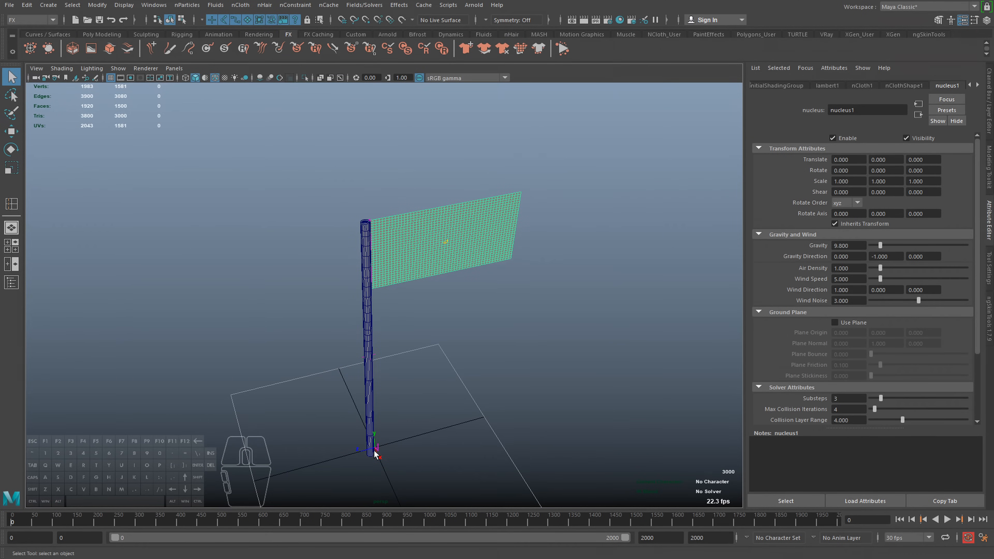
{"action": "type", "text": "0"}
{"action": "key", "text": "Tab"}
{"action": "key", "text": "Tab"}
{"action": "type", "text": "-1"}
{"action": "key", "text": "Return"}
- Play the simulation to check the flag under the redirected wind, then return to frame 0
{"action": "right_click_drag", "start_coordinate": [535, 422], "coordinate": [432, 329], "text": "alt"}
{"action": "left_click", "coordinate": [947, 519]}
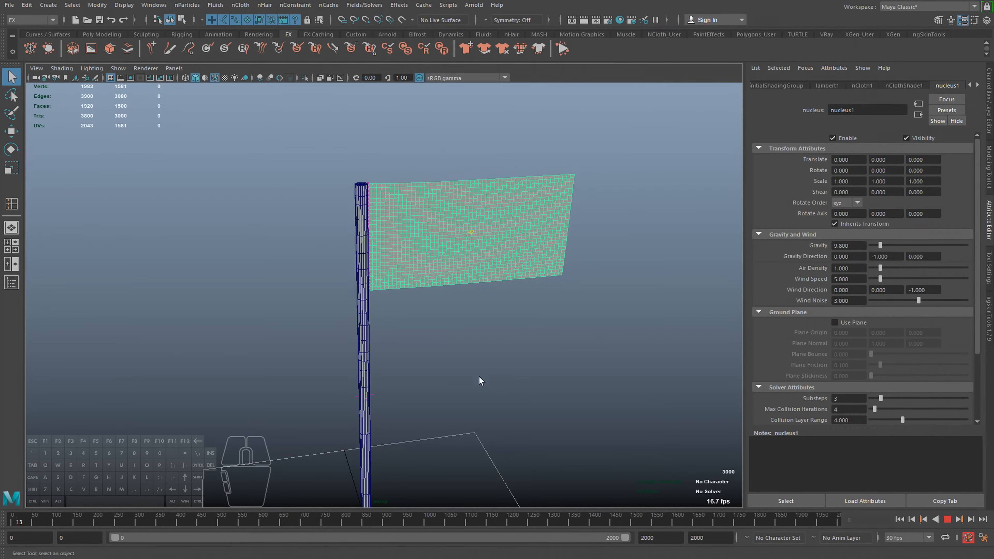
{"action": "left_click_drag", "start_coordinate": [475, 378], "coordinate": [433, 365], "text": "alt"}
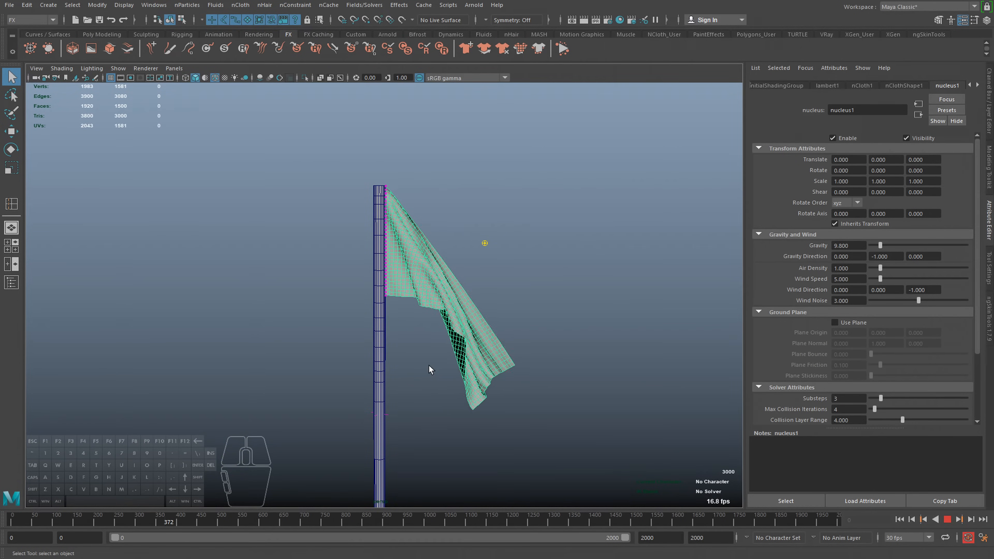
{"action": "mouse_move", "coordinate": [477, 379]}
{"action": "left_mouse_down", "text": "alt"}
{"action": "mouse_move", "coordinate": [445, 382]}
{"action": "mouse_move", "coordinate": [486, 377]}
{"action": "left_mouse_up", "text": "alt"}
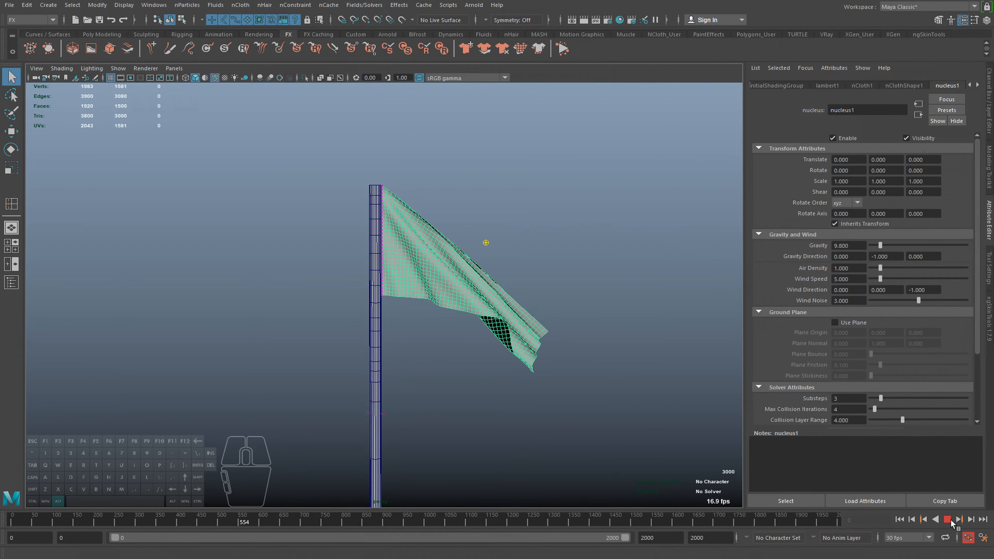
{"action": "left_click", "coordinate": [8, 519]}
{"action": "key", "text": "alt+v"}
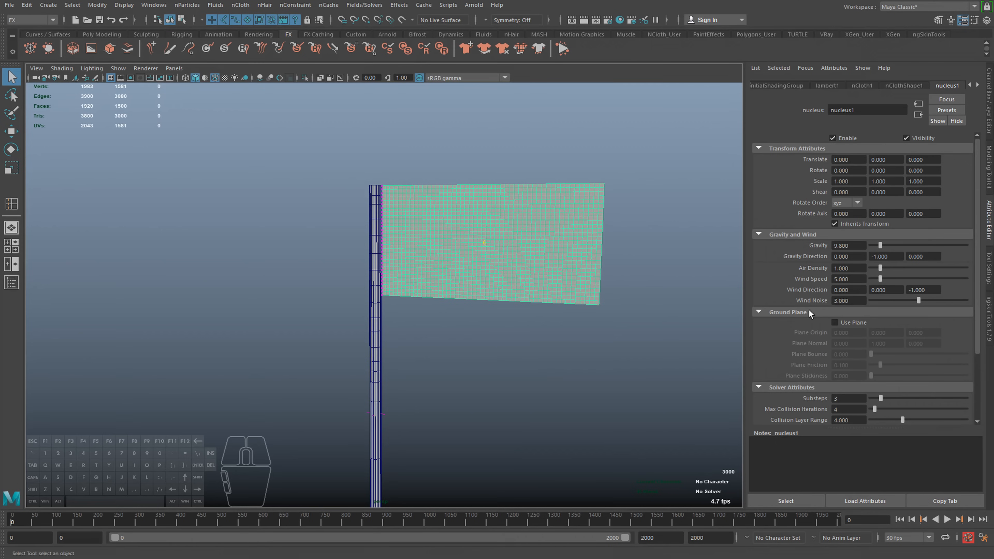
- Set the solver's Wind Speed to 15 and Wind Noise to 10, and play the flag simulation
{"action": "type", "text": "15"}
{"action": "key", "text": "Tab"}
{"action": "key", "text": "Tab"}
{"action": "key", "text": "Tab"}
{"action": "key", "text": "Tab"}
{"action": "type", "text": "10"}
{"action": "key", "text": "Return"}
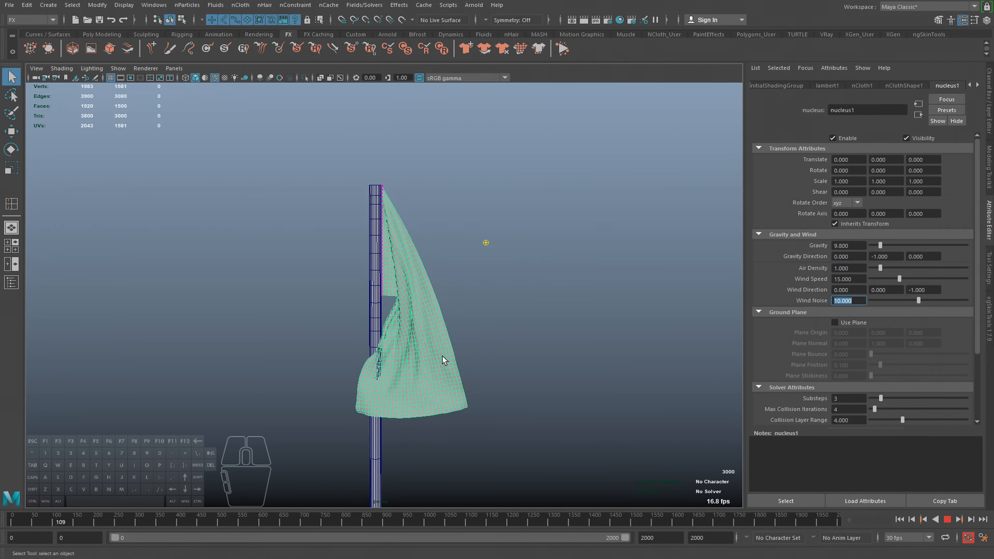
{"action": "left_click_drag", "start_coordinate": [443, 345], "coordinate": [441, 348], "text": "alt"}
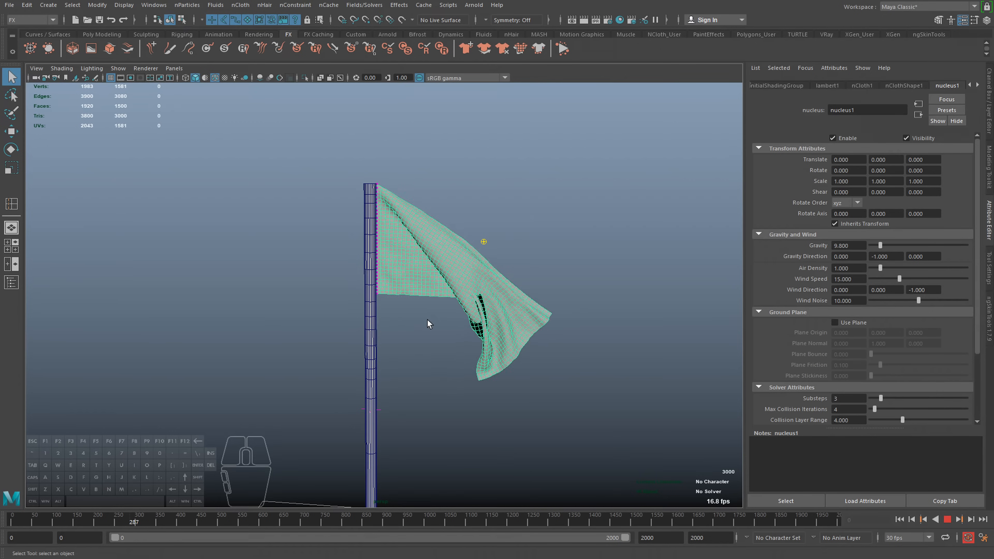
- Examine the waving flag from several angles during playback, then stop and return to frame 0
{"action": "left_click_drag", "start_coordinate": [437, 330], "coordinate": [452, 329], "text": "alt"}
{"action": "left_click_drag", "start_coordinate": [453, 329], "coordinate": [470, 340], "text": "alt"}
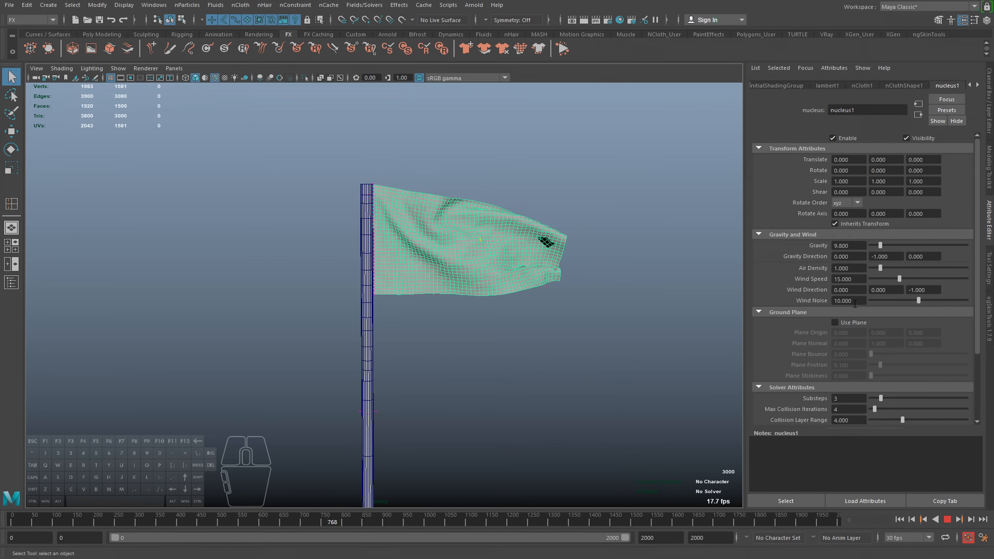
{"action": "right_click_drag", "start_coordinate": [428, 308], "coordinate": [431, 333], "text": "alt"}
{"action": "mouse_move", "coordinate": [431, 333]}
{"action": "left_mouse_down", "text": "alt"}
{"action": "mouse_move", "coordinate": [346, 326]}
{"action": "mouse_move", "coordinate": [419, 328]}
{"action": "left_mouse_up", "text": "alt"}
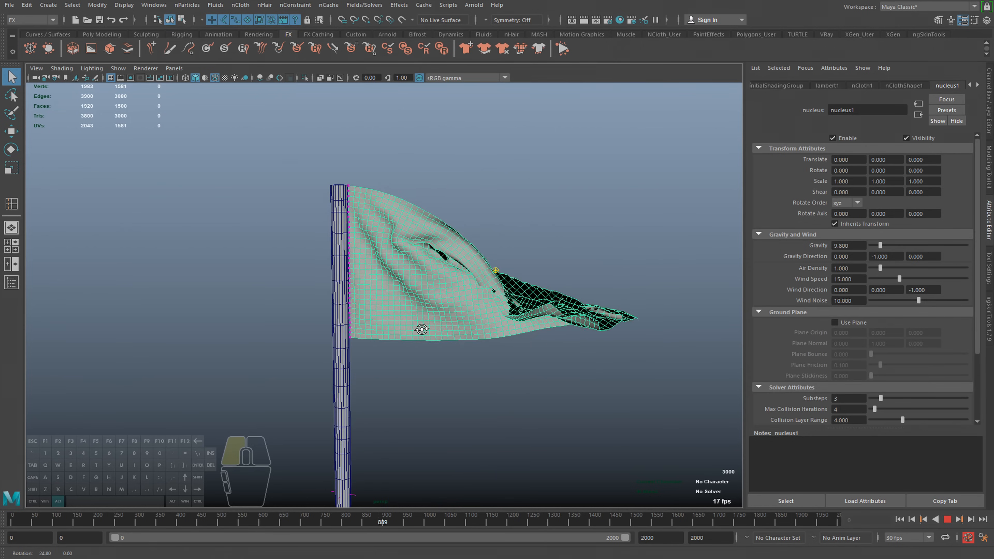
{"action": "mouse_move", "coordinate": [485, 337]}
{"action": "right_mouse_down", "text": "alt"}
{"action": "mouse_move", "coordinate": [470, 335]}
{"action": "mouse_move", "coordinate": [492, 337]}
{"action": "right_mouse_up", "text": "alt"}
{"action": "left_click_drag", "start_coordinate": [491, 336], "coordinate": [497, 335], "text": "alt"}
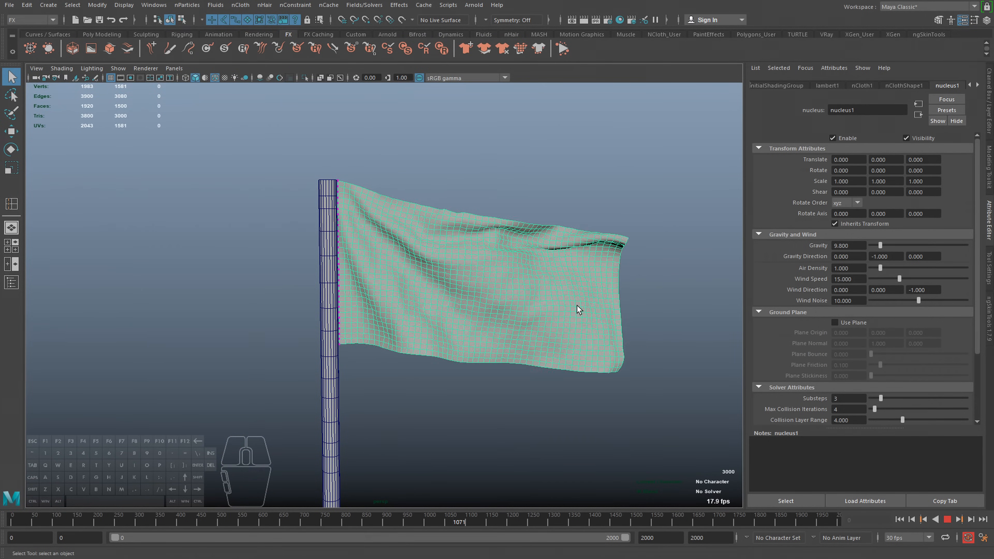
{"action": "right_click_drag", "start_coordinate": [506, 355], "coordinate": [523, 365], "text": "alt"}
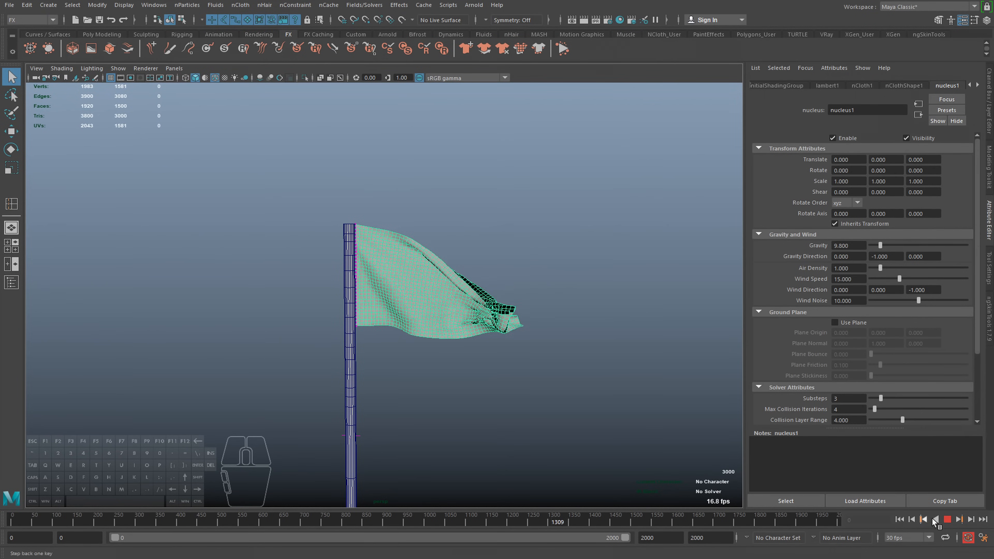
{"action": "left_click", "coordinate": [946, 521]}
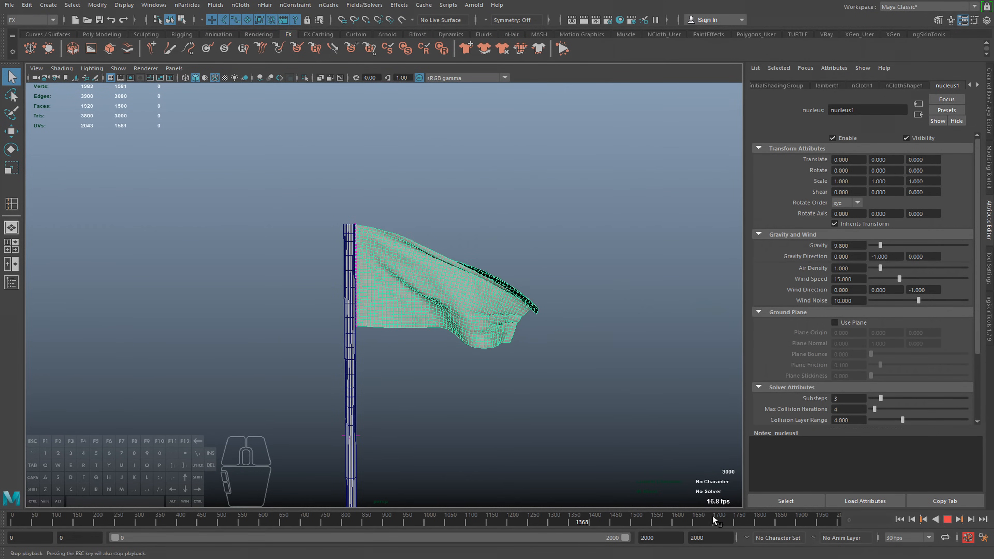
{"action": "left_click", "coordinate": [12, 525]}
- Set the nucleus Wind Speed to 20 and play the flag simulation to inspect the stronger wind
{"action": "left_click", "coordinate": [845, 279]}
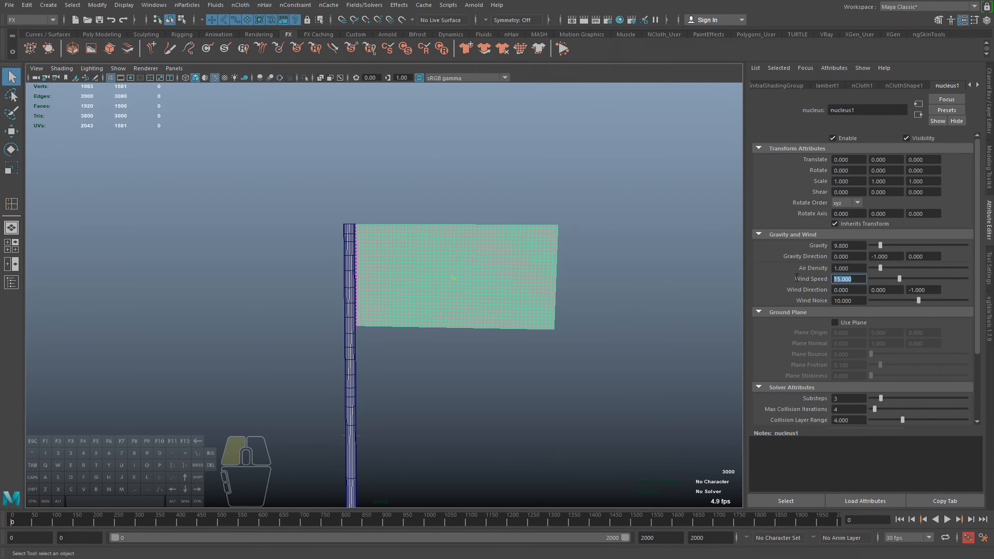
{"action": "left_click", "coordinate": [947, 519]}
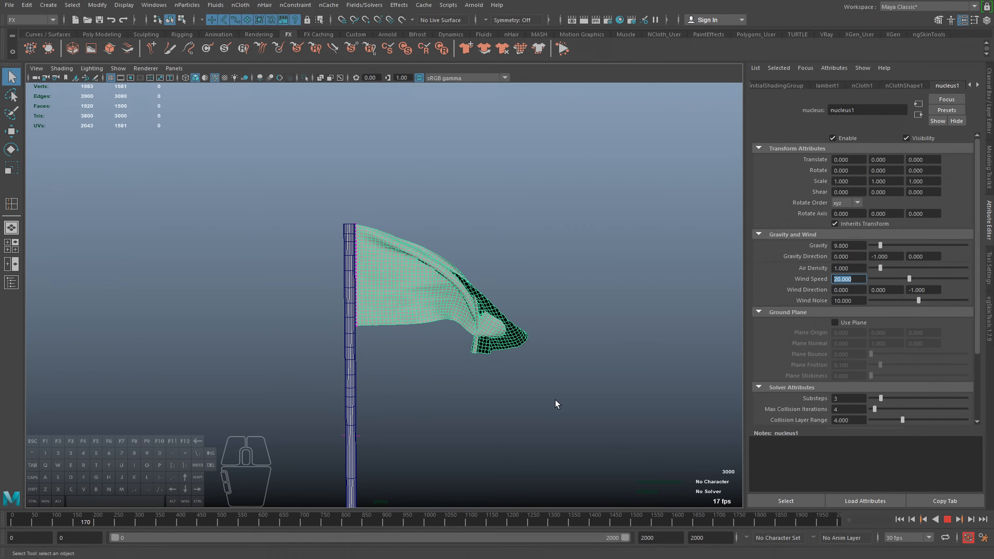
{"action": "middle_click_drag", "start_coordinate": [538, 382], "coordinate": [547, 387], "text": "alt"}
{"action": "left_click_drag", "start_coordinate": [546, 386], "coordinate": [547, 386], "text": "alt"}
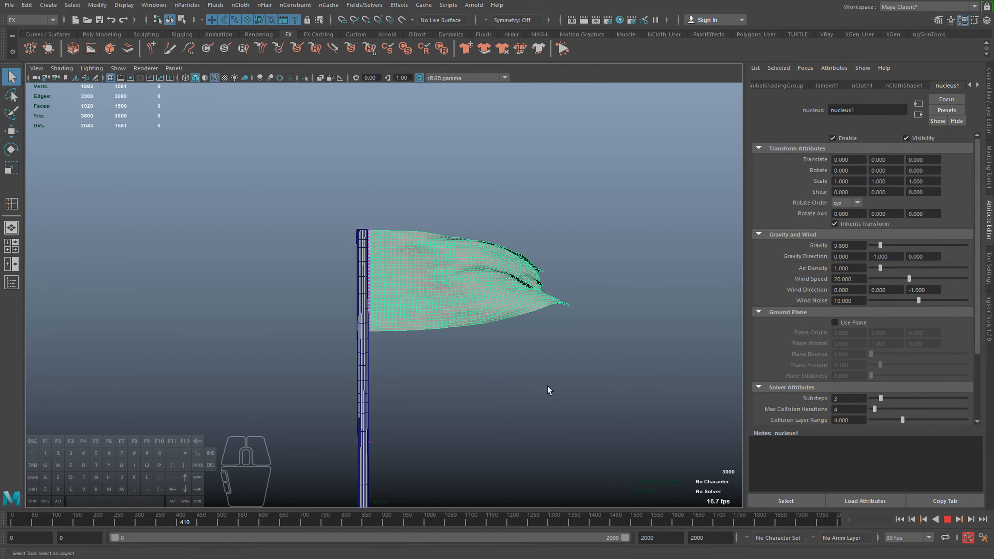
{"action": "left_click_drag", "start_coordinate": [492, 373], "coordinate": [548, 369], "text": "alt"}
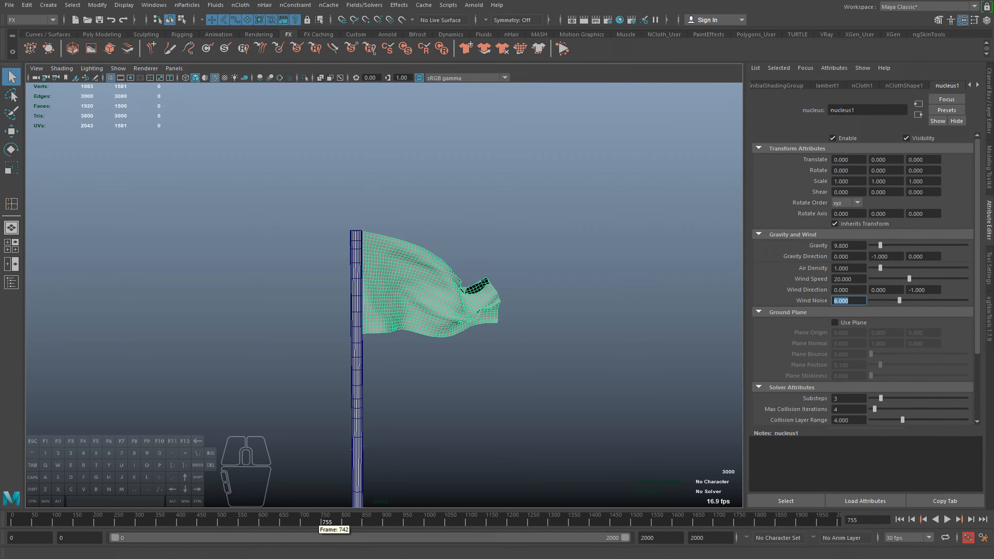
- Set the nucleus Wind Noise to 6 and replay the flag simulation from frame 0
{"action": "left_click", "coordinate": [13, 520]}
{"action": "left_click", "coordinate": [946, 519]}
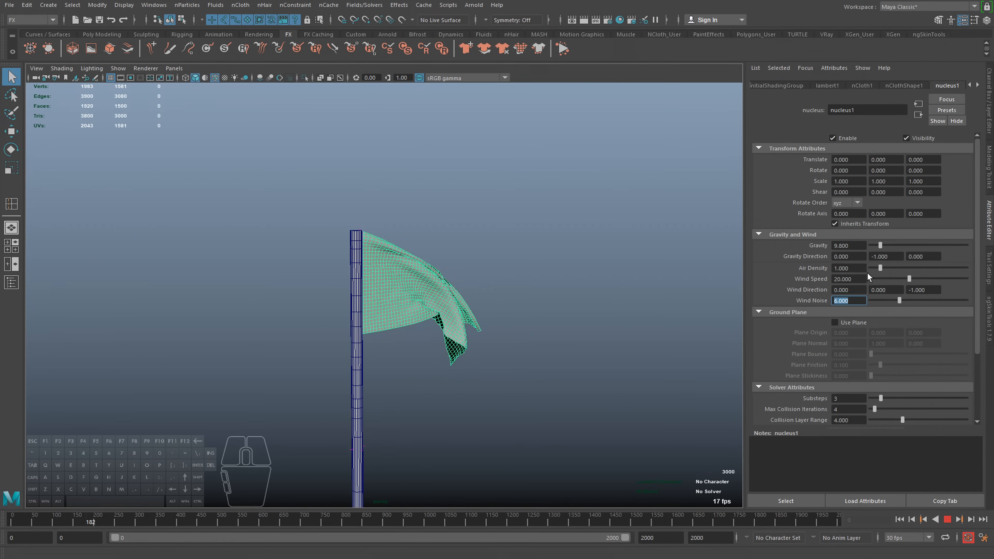
{"action": "left_click", "coordinate": [947, 520]}
- Set the nucleus Wind Speed to 15 and return to frame 0
{"action": "double_click", "coordinate": [849, 280]}
{"action": "type", "text": "15"}
{"action": "key", "text": "Return"}
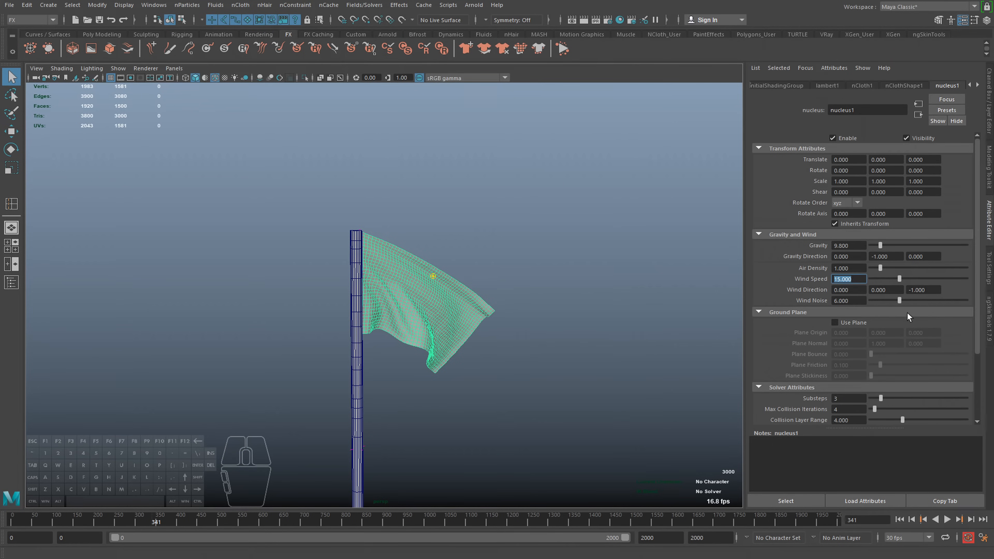
{"action": "left_click", "coordinate": [13, 523]}
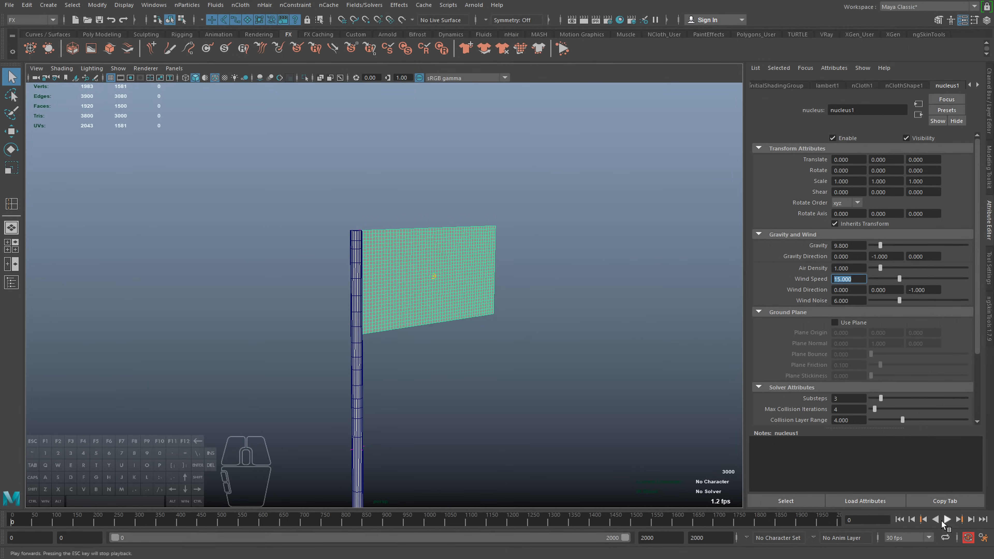
- Set the solver's Substeps to 10 and Max Collision Iterations to 11, and play the flag simulation
{"action": "left_click", "coordinate": [848, 398]}
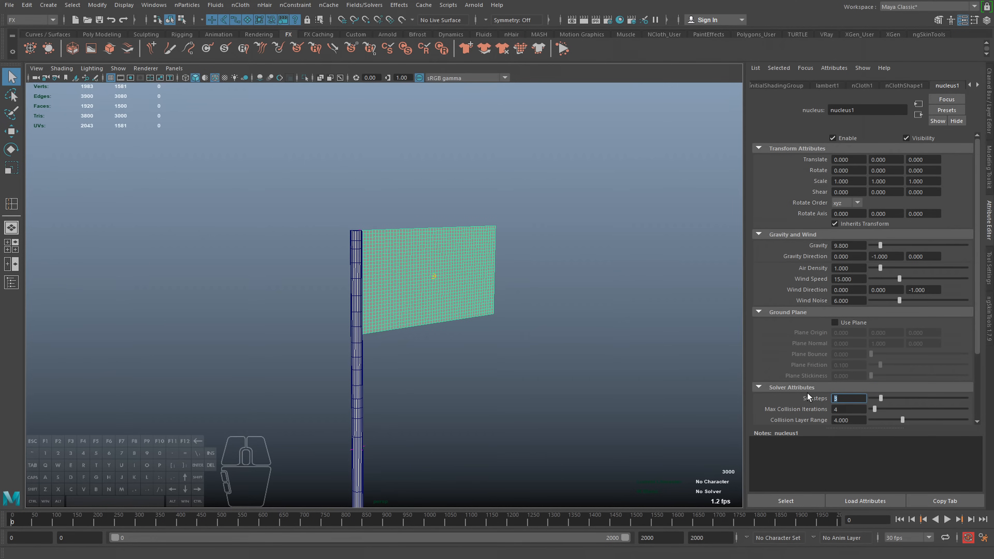
{"action": "type", "text": "10"}
{"action": "key", "text": "Tab"}
{"action": "type", "text": "11"}
{"action": "key", "text": "Return"}
{"action": "left_click", "coordinate": [947, 519]}
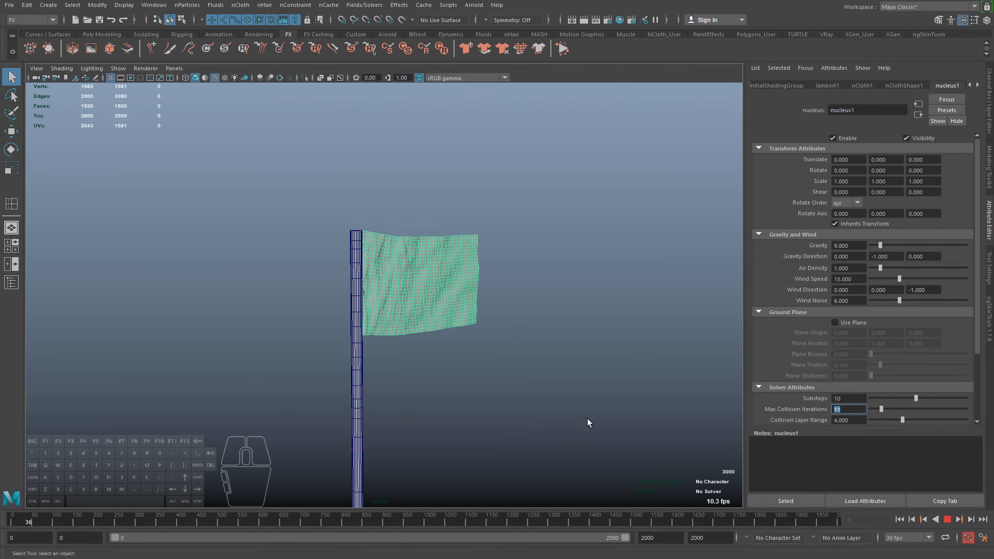
{"action": "left_click_drag", "start_coordinate": [478, 380], "coordinate": [470, 378], "text": "alt"}
{"action": "middle_click_drag", "start_coordinate": [470, 378], "coordinate": [484, 379], "text": "alt"}
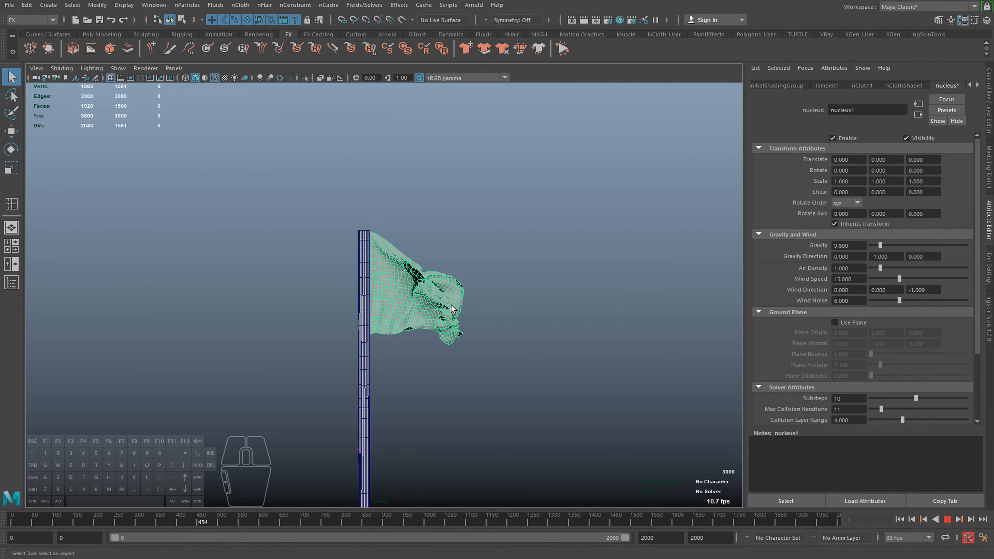
- Stop playback, return to frame 0 and undo the Substeps and Max Collision Iterations changes
{"action": "left_click", "coordinate": [947, 521]}
{"action": "left_click", "coordinate": [13, 521]}
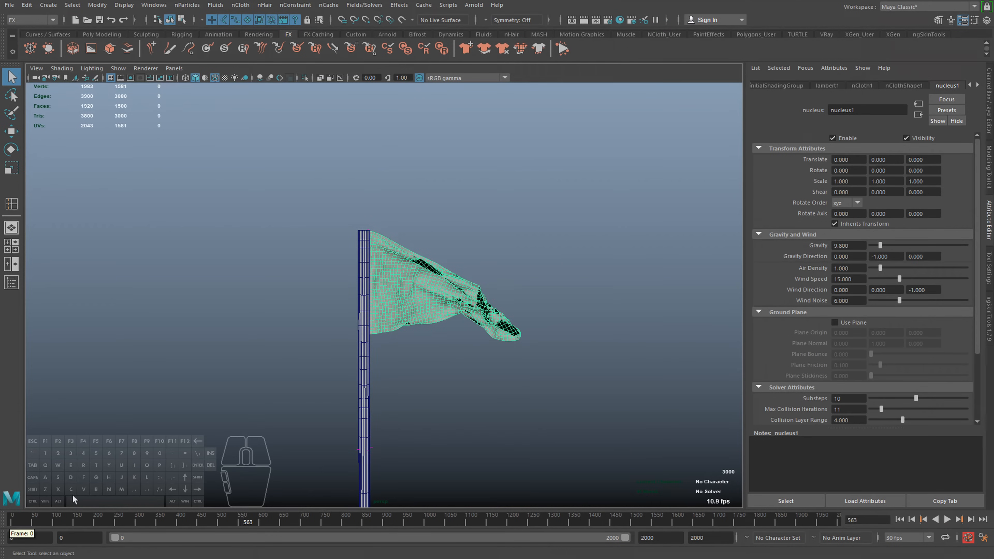
{"action": "key", "text": "ctrl+z"}
{"action": "key", "text": "ctrl+z"}
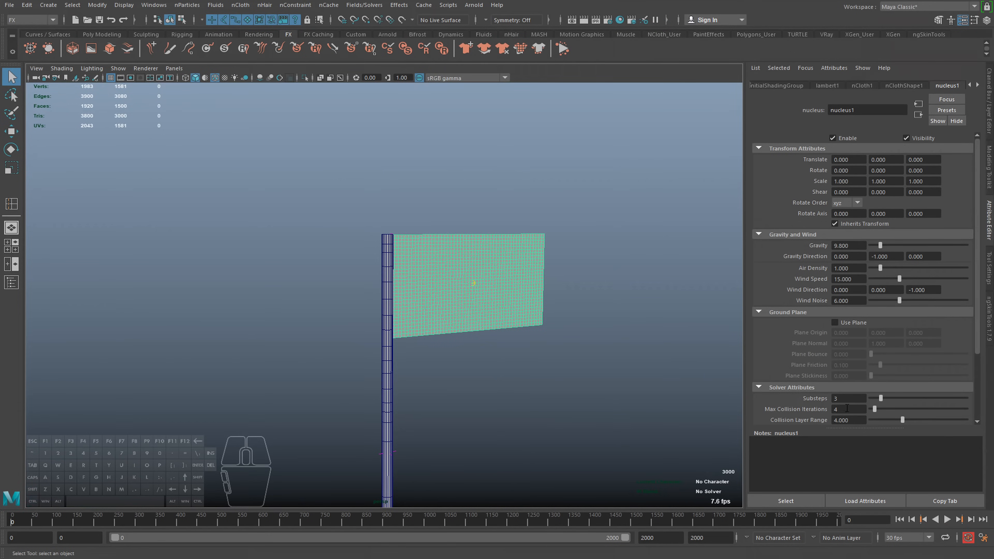
- Set the solver's Substeps to 5 and Max Collision Iterations to 7
{"action": "type", "text": "5"}
{"action": "key", "text": "Tab"}
{"action": "type", "text": "7"}
{"action": "key", "text": "Return"}
- In the nCloth shape's quality settings, set Max Iterations to 30000 and Max Self Collide Iterations to 30
{"action": "left_click", "coordinate": [902, 86]}
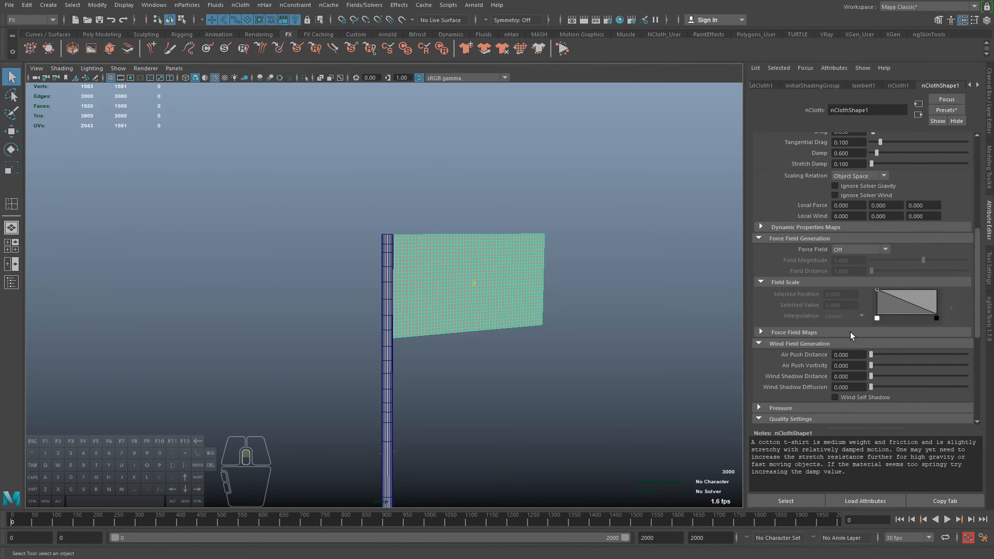
{"action": "scroll", "coordinate": [850, 331], "scroll_direction": "down", "scroll_amount": 5}
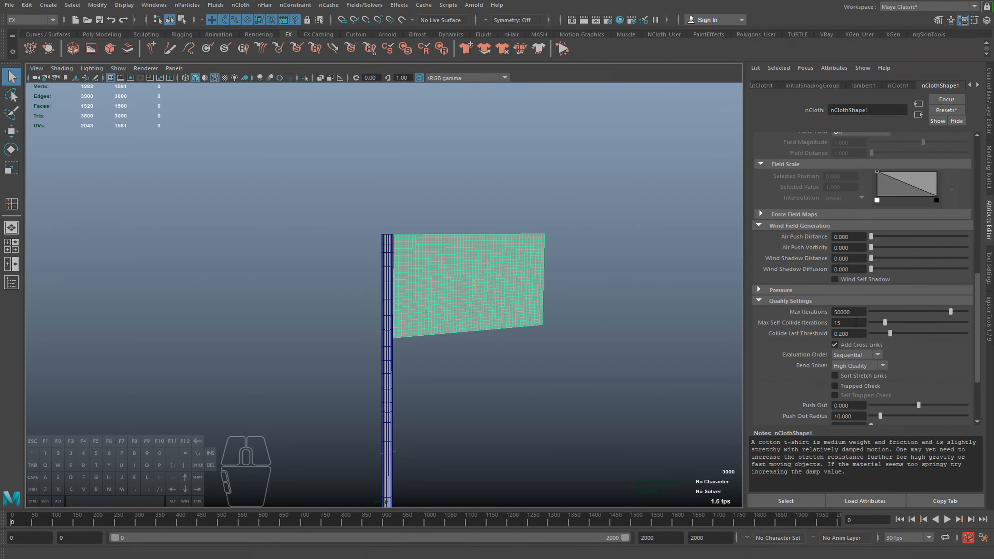
{"action": "double_click", "coordinate": [858, 312]}
{"action": "type", "text": "3000"}
{"action": "key", "text": "Return"}
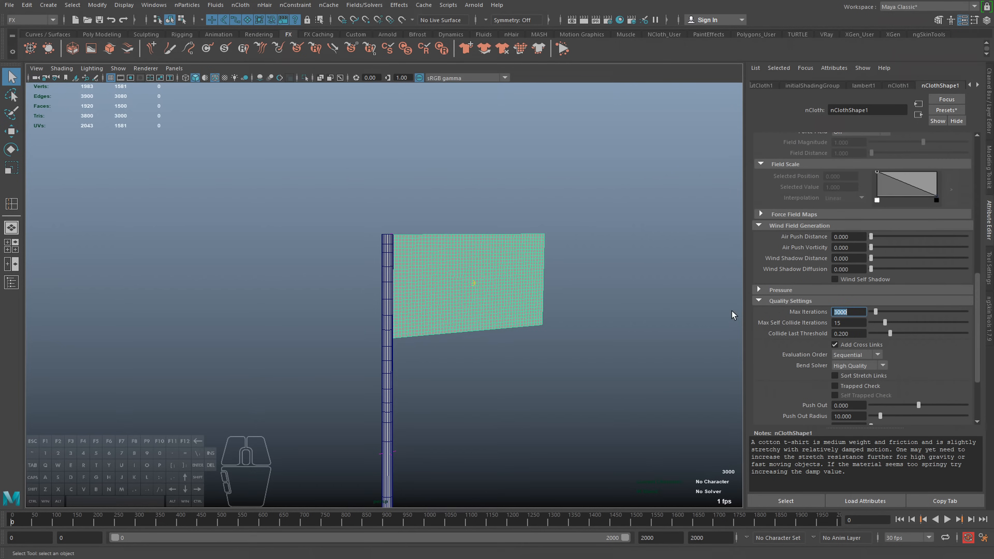
{"action": "type", "text": "30000"}
{"action": "key", "text": "Return"}
{"action": "double_click", "coordinate": [856, 326]}
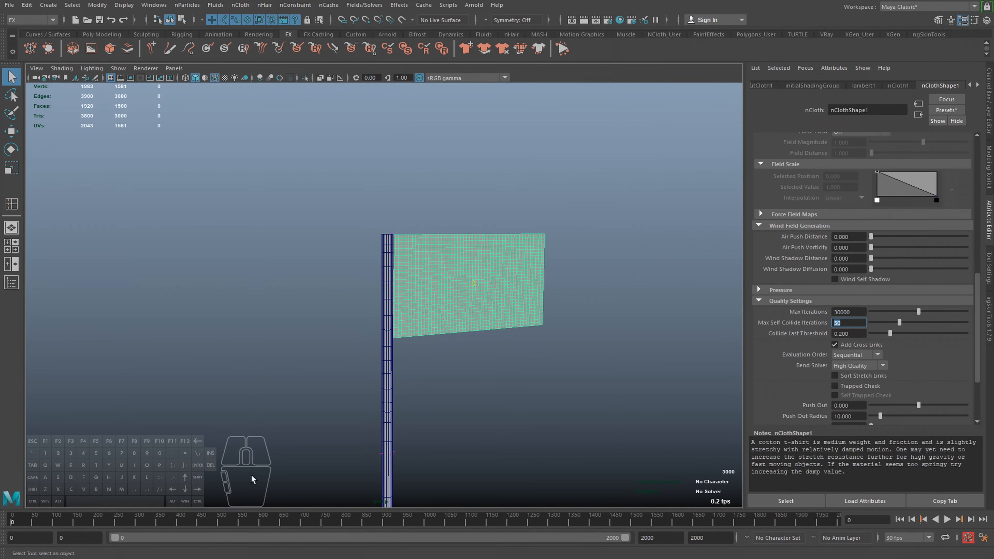
- Play the simulation to check the flag with the raised iteration settings, then return to frame 0
{"action": "left_click", "coordinate": [947, 519]}
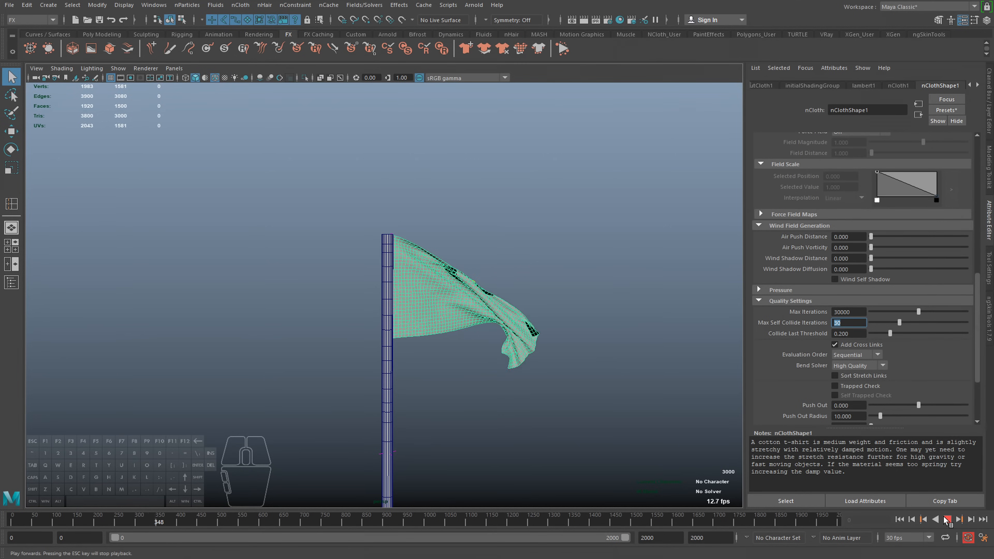
{"action": "left_click", "coordinate": [947, 519]}
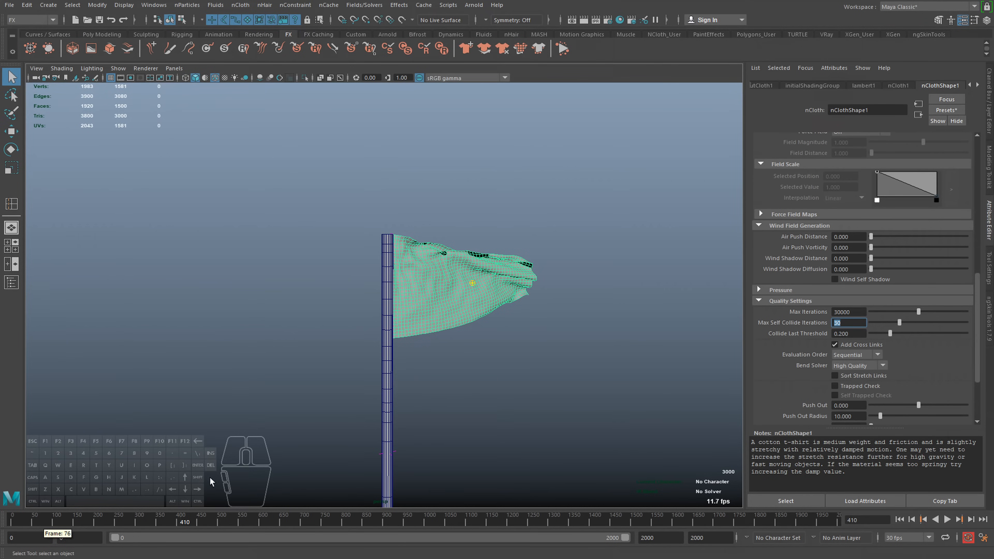
{"action": "left_click", "coordinate": [6, 520]}
- Set the nCloth's collision Thickness to 0.05 and play the flag simulation
{"action": "scroll", "coordinate": [823, 345], "scroll_direction": "up", "scroll_amount": 15}
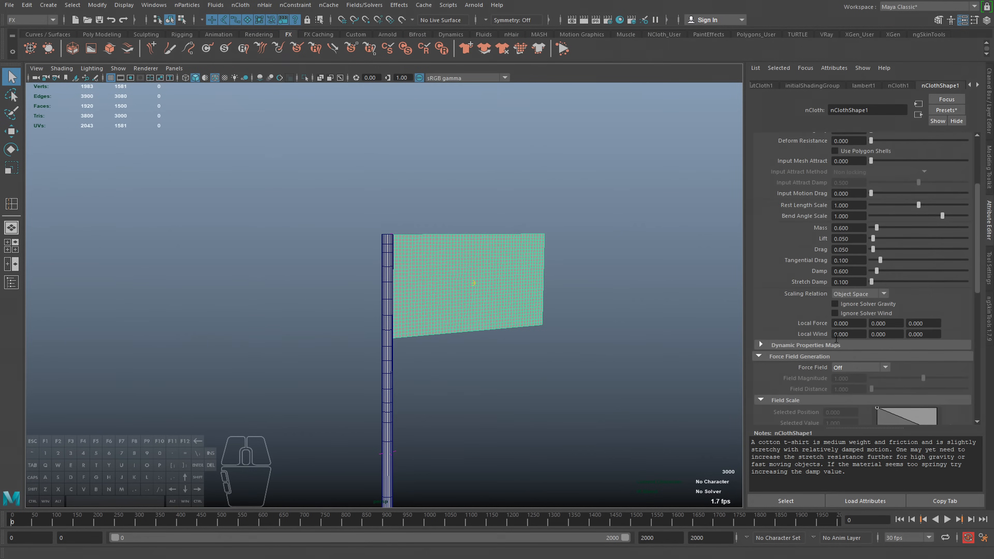
{"action": "left_click", "coordinate": [790, 148]}
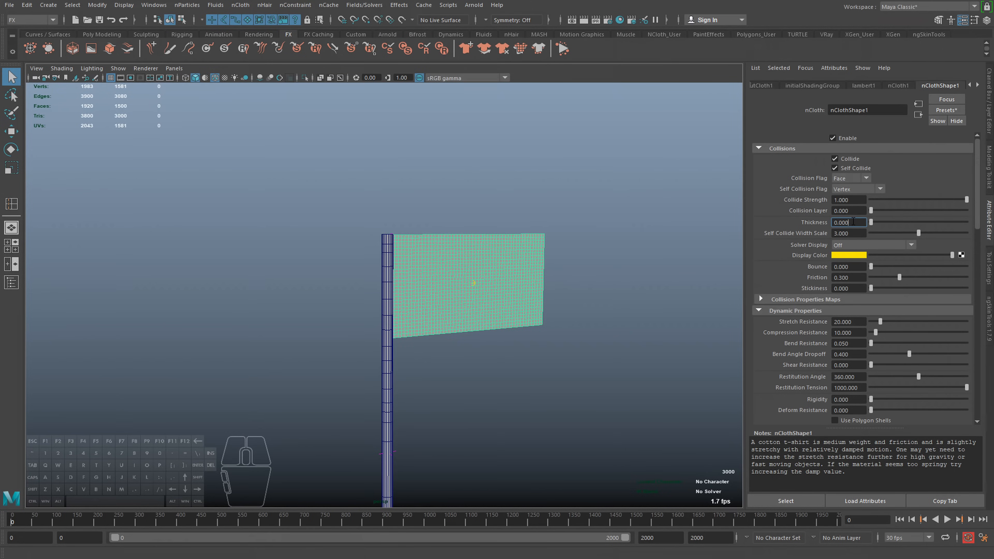
{"action": "left_click", "coordinate": [859, 222]}
{"action": "left_click", "coordinate": [946, 519]}
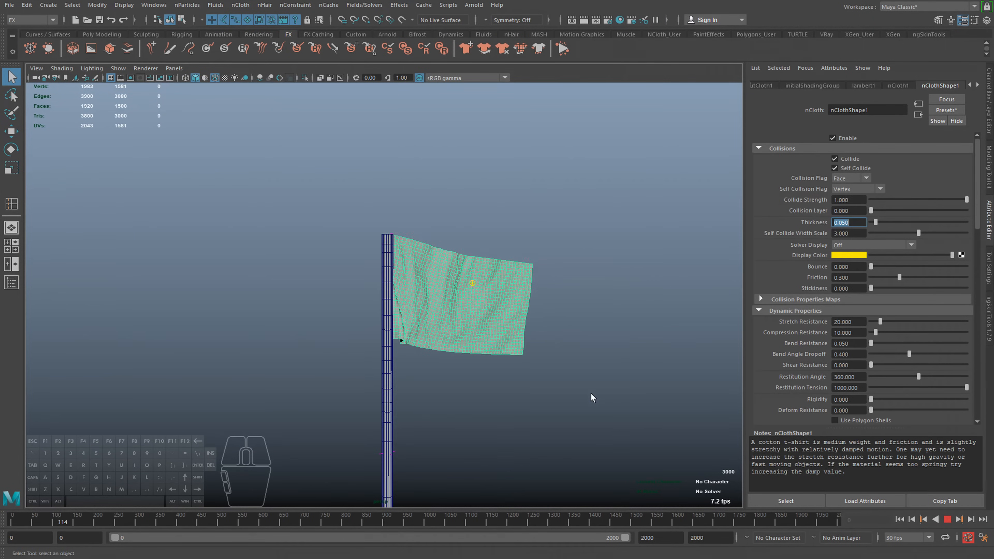
- Stop playback and set the nCloth's Max Self Collide Iterations to 15
{"action": "left_click", "coordinate": [947, 520]}
{"action": "scroll", "coordinate": [855, 354], "scroll_direction": "down", "scroll_amount": 15}
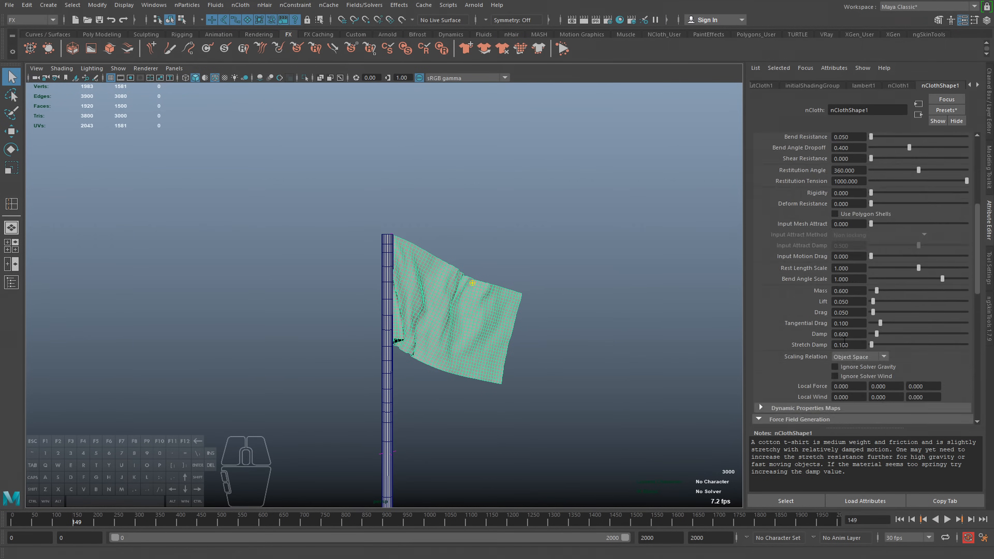
{"action": "left_click_drag", "start_coordinate": [850, 268], "coordinate": [736, 274]}
{"action": "type", "text": "1"}
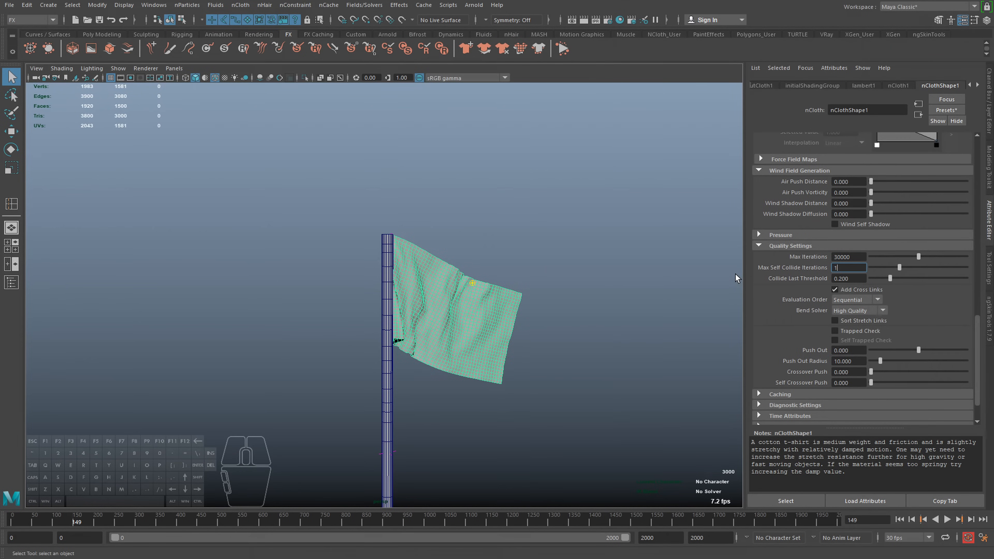
{"action": "type", "text": "5"}
{"action": "key", "text": "Return"}
{"action": "scroll", "coordinate": [825, 331], "scroll_direction": "down", "scroll_amount": 3}
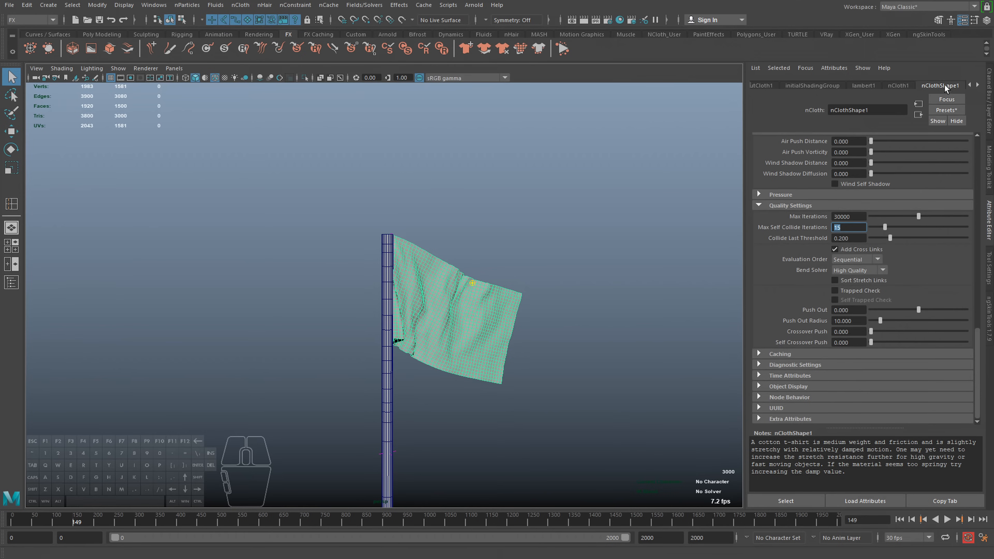
- Set the nucleus solver's Substeps to 4 and Max Collision Iterations to 6, then return to frame 0
{"action": "left_click", "coordinate": [976, 85]}
{"action": "left_click", "coordinate": [947, 85]}
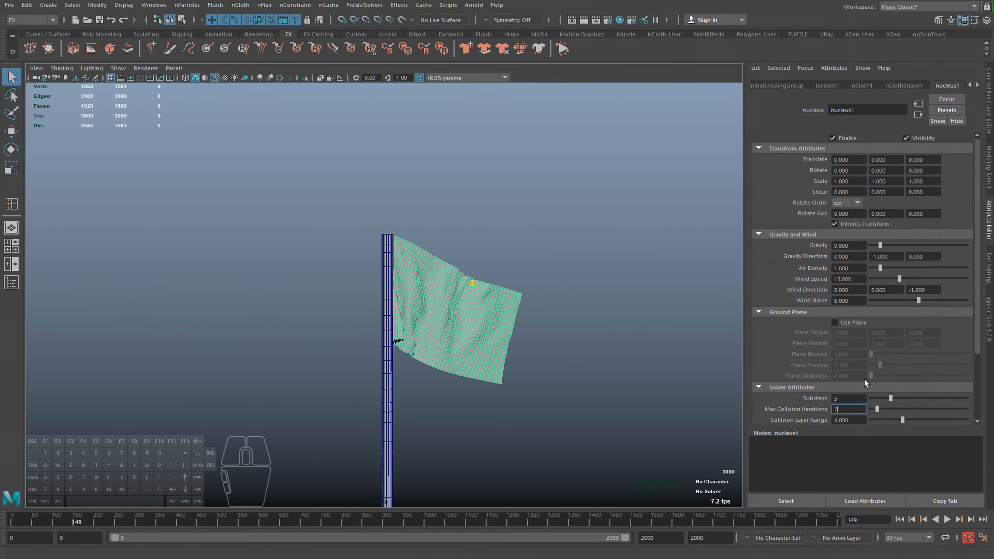
{"action": "type", "text": "4"}
{"action": "key", "text": "Tab"}
{"action": "key", "text": "Return"}
{"action": "left_click", "coordinate": [11, 520]}
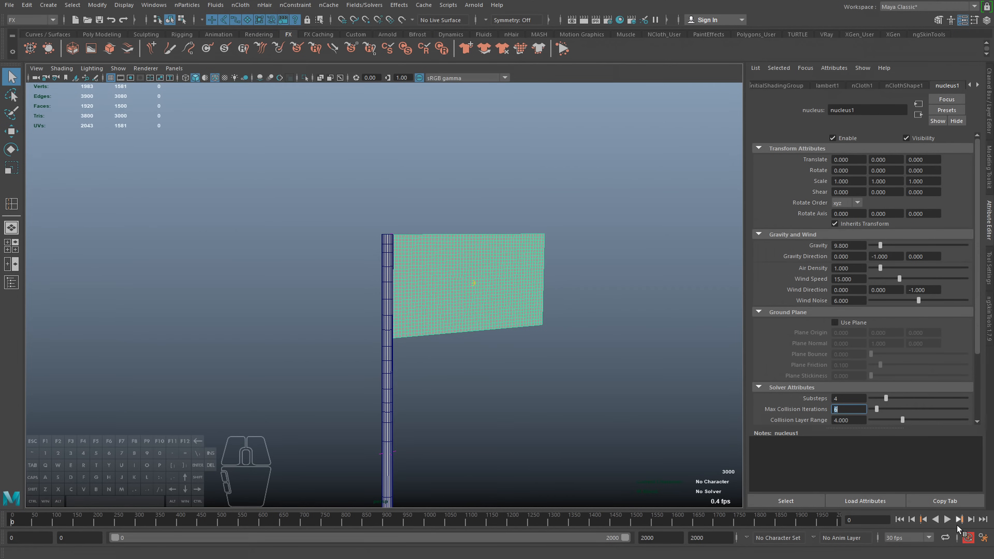
- Play the simulation, examine the flag's motion and review the nCloth quality settings against the nucleus solver settings
{"action": "left_click", "coordinate": [946, 519]}
{"action": "left_click_drag", "start_coordinate": [540, 381], "coordinate": [532, 380], "text": "alt"}
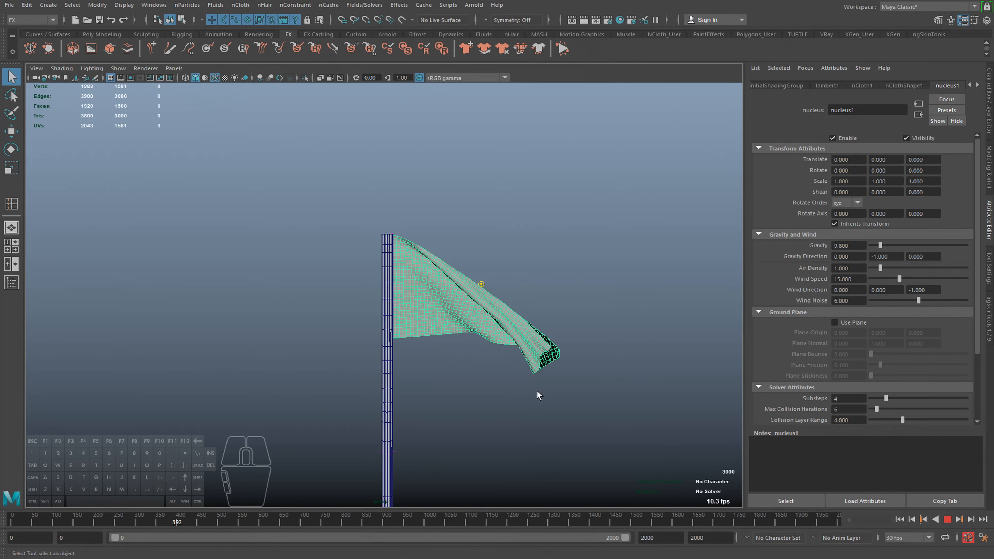
{"action": "mouse_move", "coordinate": [505, 359]}
{"action": "left_mouse_down", "text": "alt"}
{"action": "mouse_move", "coordinate": [479, 362]}
{"action": "mouse_move", "coordinate": [526, 359]}
{"action": "mouse_move", "coordinate": [517, 360]}
{"action": "left_mouse_up", "text": "alt"}
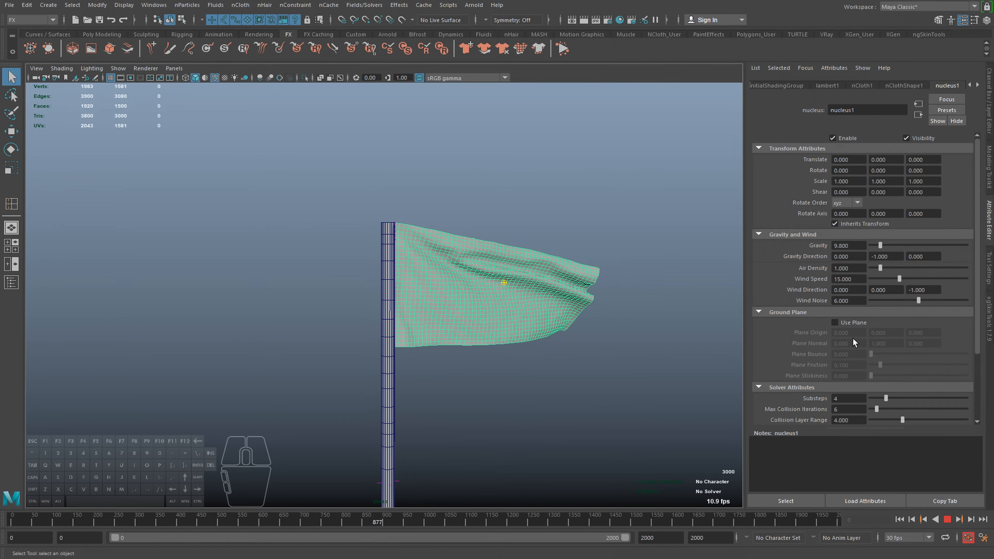
{"action": "left_click", "coordinate": [909, 85]}
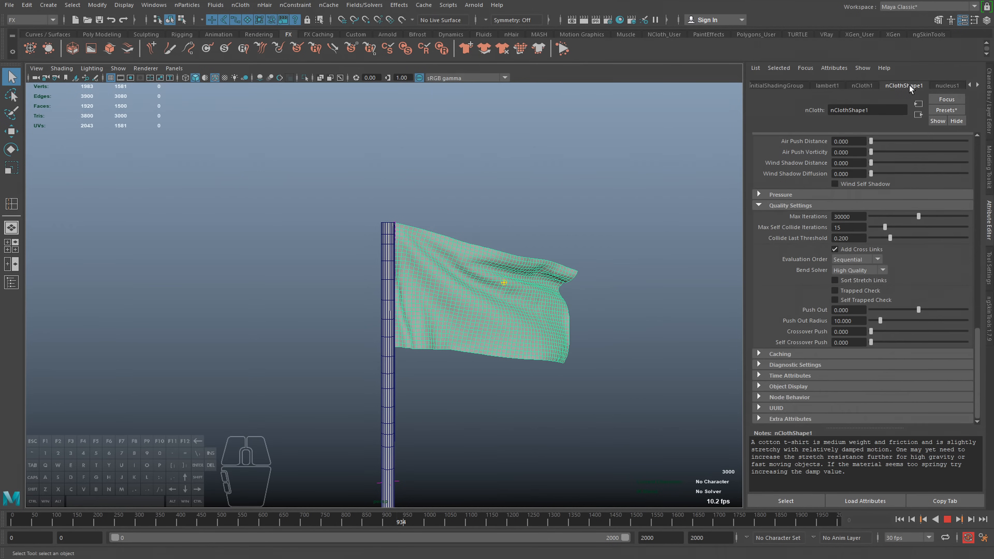
{"action": "left_click", "coordinate": [939, 86]}
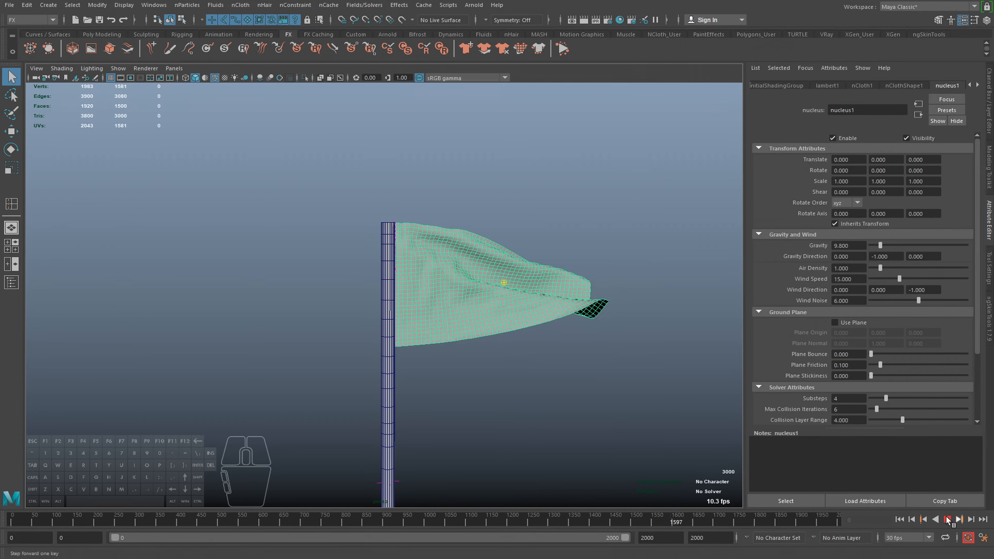
- Return to frame 0 and create an nObject cache for the flag, one mcx file per frame over the Time Slider range
{"action": "left_click", "coordinate": [1, 520]}
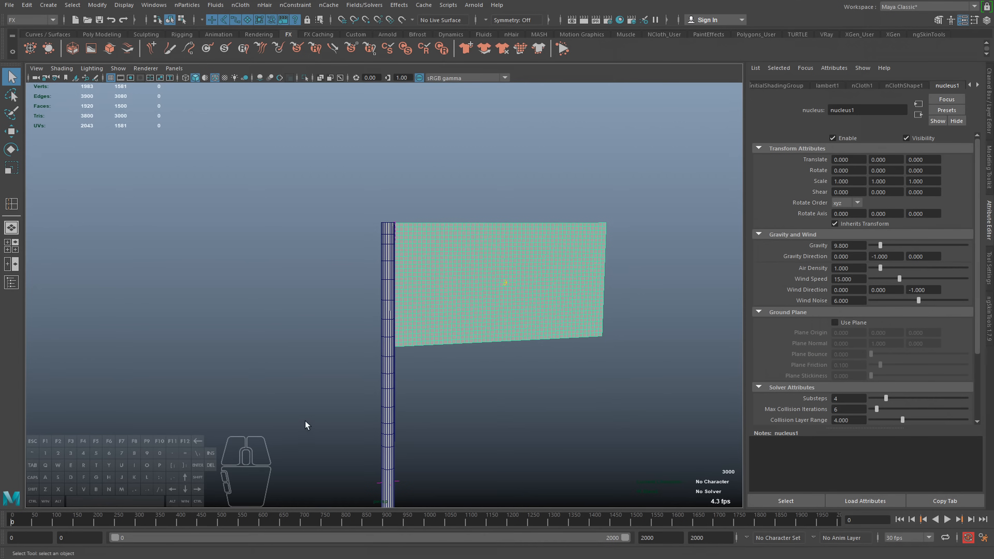
{"action": "middle_click_drag", "start_coordinate": [160, 455], "coordinate": [246, 404], "text": "alt"}
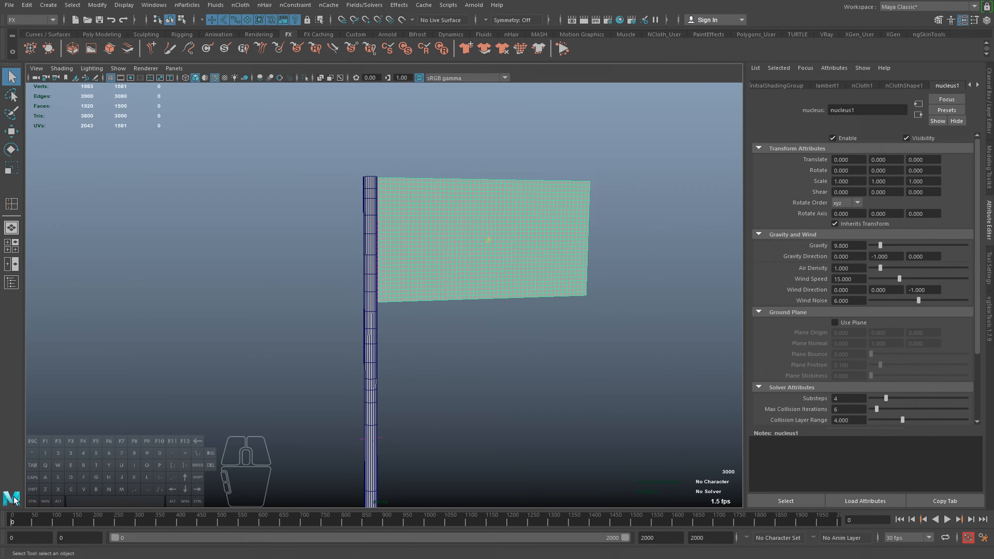
{"action": "mouse_move", "coordinate": [25, 521]}
{"action": "left_mouse_down"}
{"action": "mouse_move", "coordinate": [81, 523]}
{"action": "mouse_move", "coordinate": [12, 524]}
{"action": "left_mouse_up"}
{"action": "middle_click_drag", "start_coordinate": [454, 169], "coordinate": [452, 206], "text": "alt"}
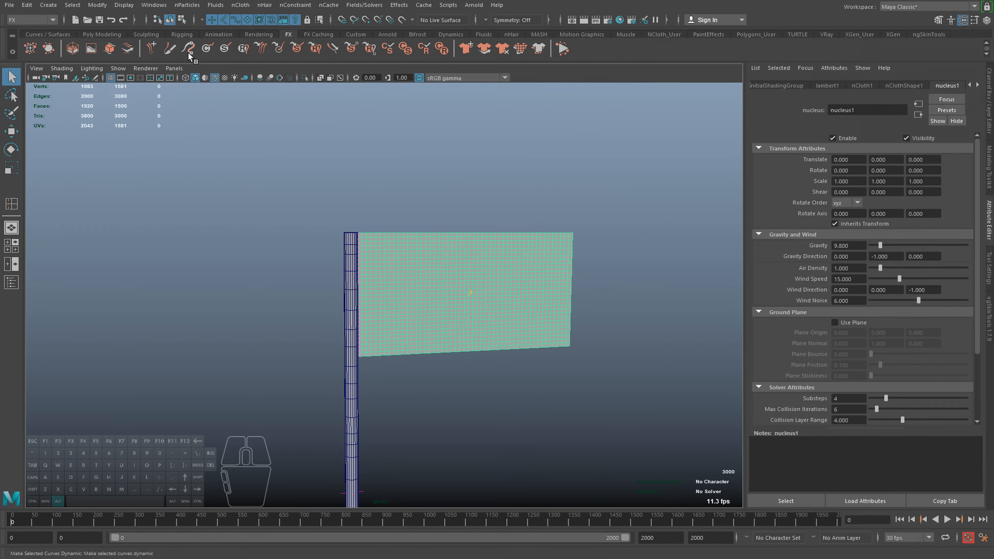
{"action": "left_click", "coordinate": [327, 5]}
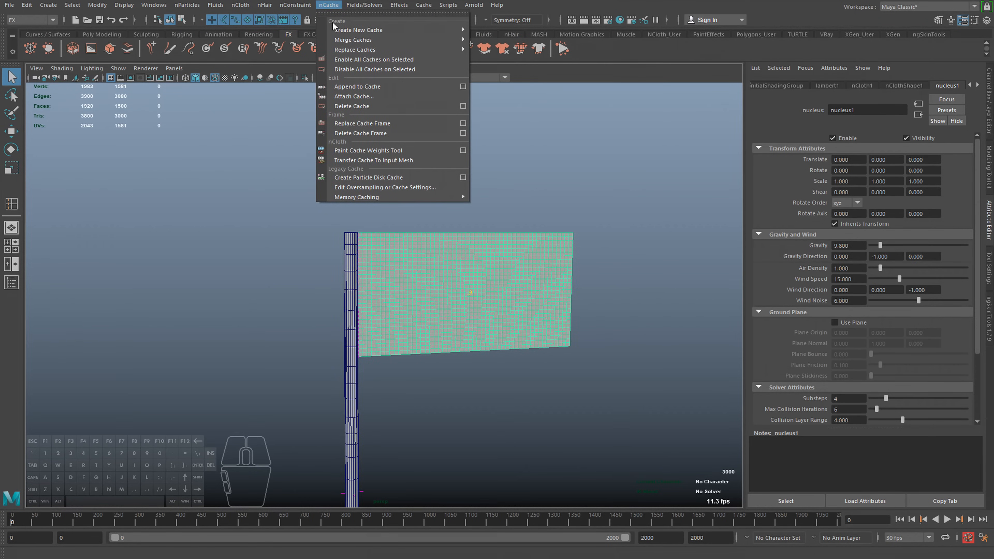
{"action": "mouse_move", "coordinate": [345, 30]}
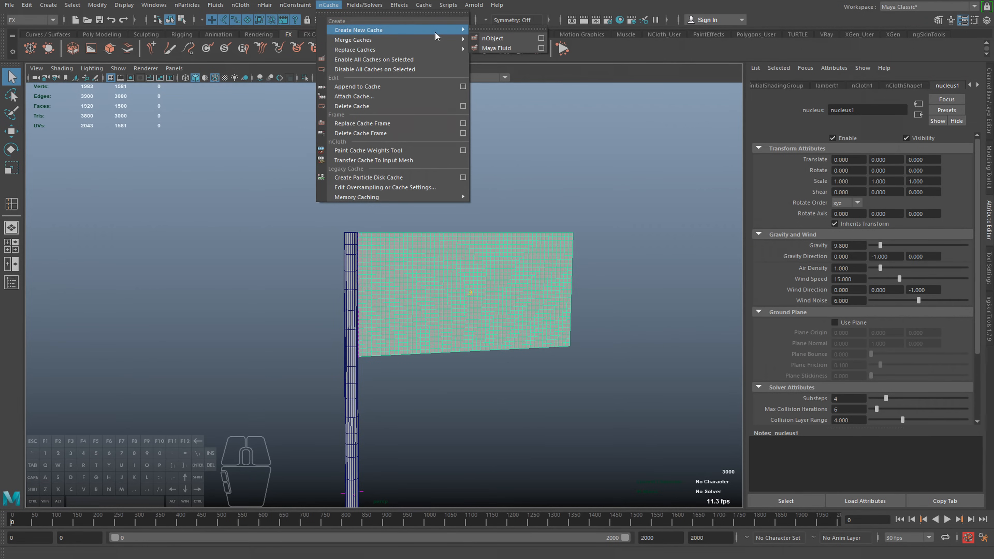
{"action": "left_click", "coordinate": [541, 38]}
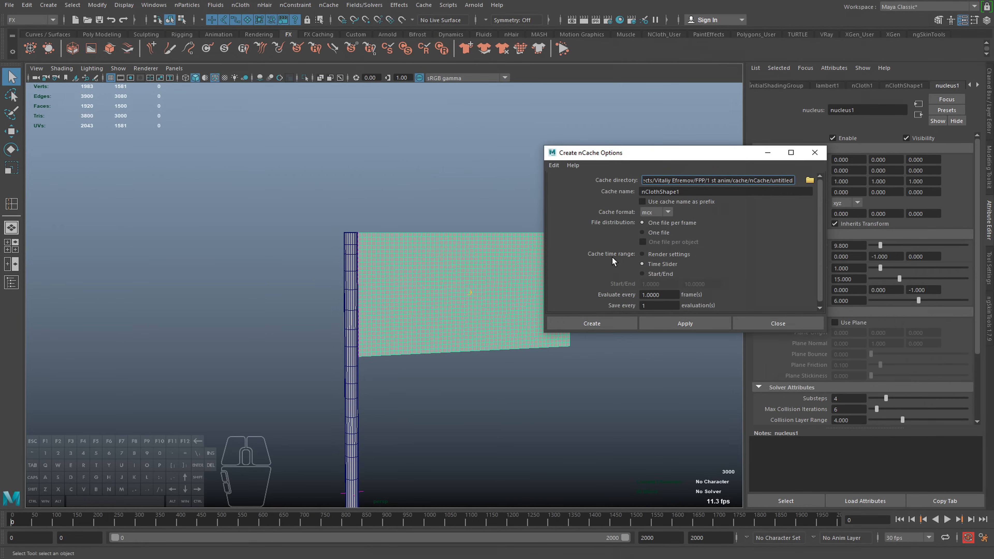
{"action": "left_click", "coordinate": [588, 322]}
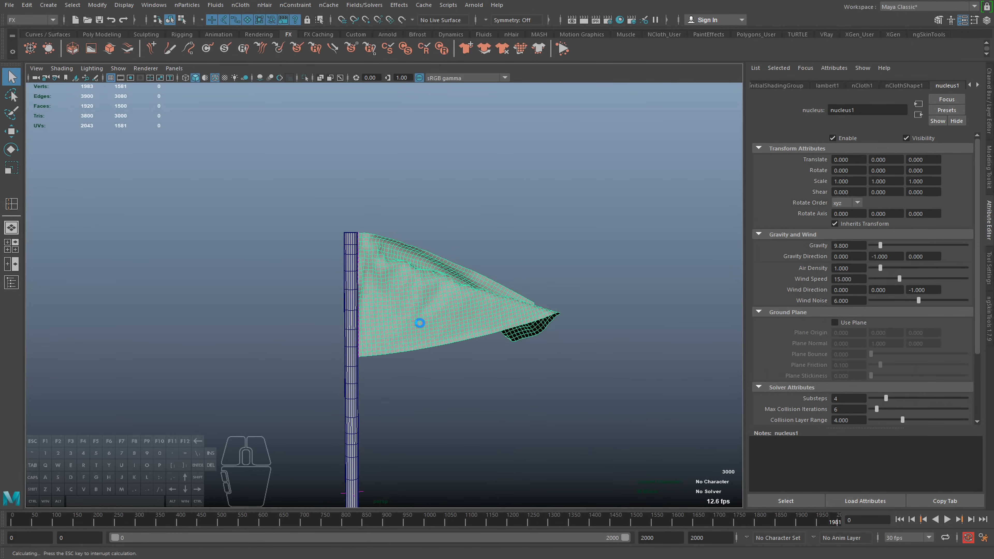
{"action": "left_click", "coordinate": [419, 323]}
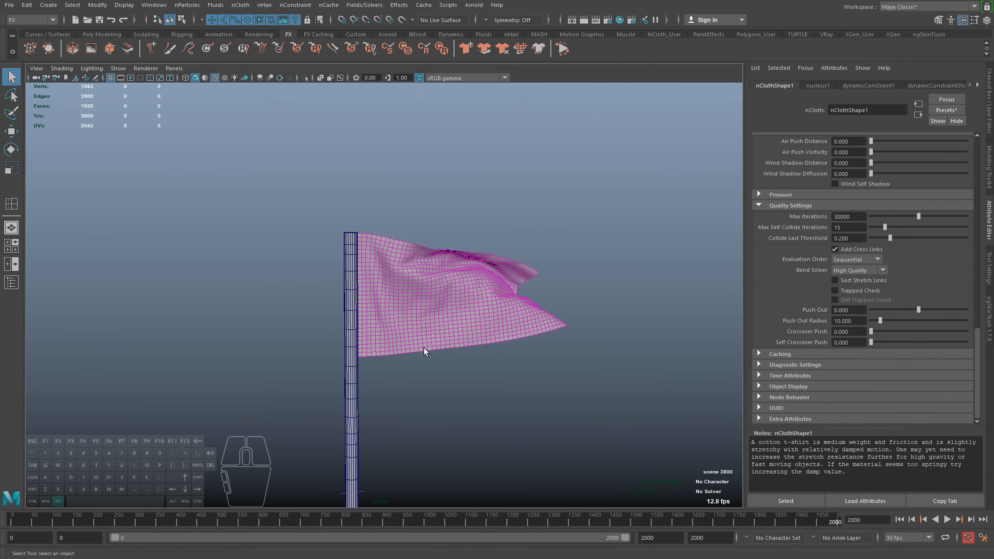
- Deselect the flag, play the cached simulation from frame 0 to check its motion, then stop playback
{"action": "left_click_drag", "start_coordinate": [418, 347], "coordinate": [438, 365], "text": "alt"}
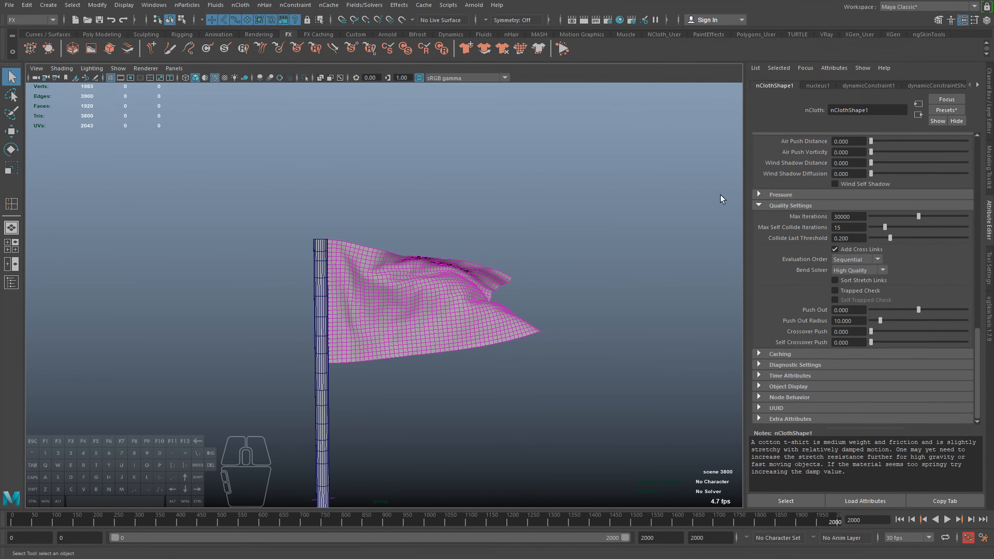
{"action": "left_click", "coordinate": [688, 274]}
{"action": "left_click", "coordinate": [11, 521]}
{"action": "key", "text": "alt+v"}
{"action": "left_click", "coordinate": [236, 389]}
{"action": "key", "text": "ctrl+a"}
{"action": "right_click_drag", "start_coordinate": [236, 388], "coordinate": [333, 375], "text": "alt"}
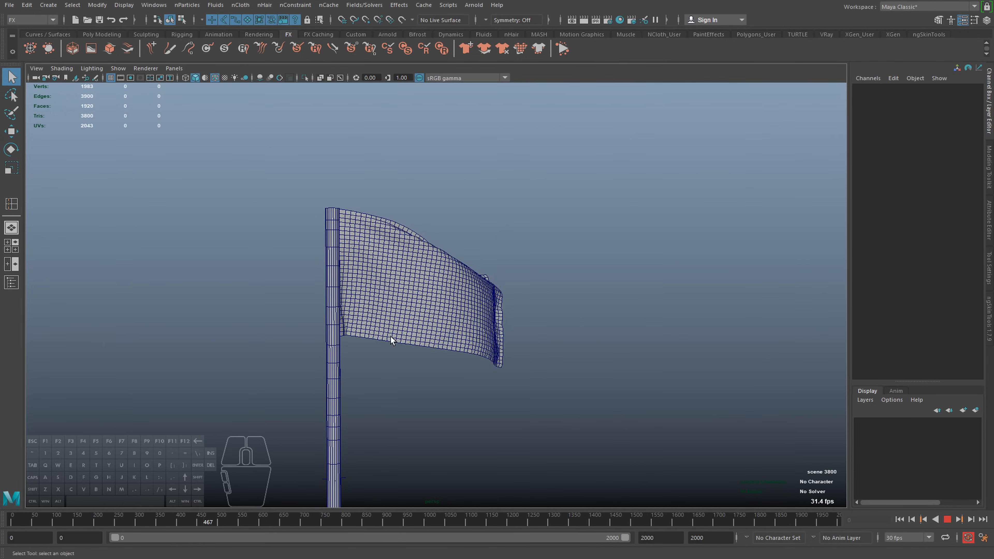
{"action": "mouse_move", "coordinate": [469, 356]}
{"action": "left_mouse_down", "text": "alt"}
{"action": "mouse_move", "coordinate": [235, 349]}
{"action": "mouse_move", "coordinate": [259, 381]}
{"action": "mouse_move", "coordinate": [357, 388]}
{"action": "mouse_move", "coordinate": [486, 360]}
{"action": "left_mouse_up", "text": "alt"}
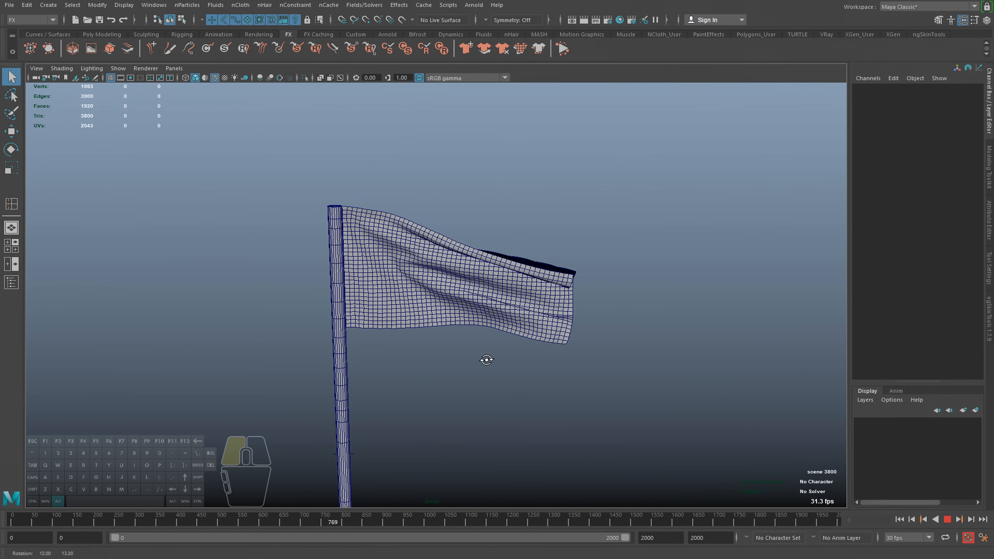
{"action": "left_click", "coordinate": [948, 519]}
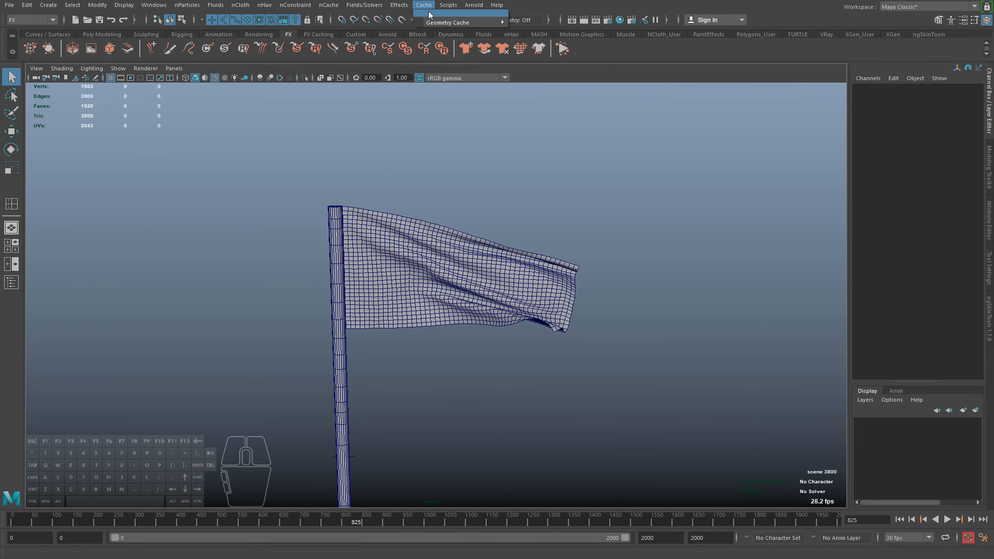
- Load the AbcExport and AbcImport plug-ins in the Plug-in Manager and close it
{"action": "mouse_move", "coordinate": [433, 23]}
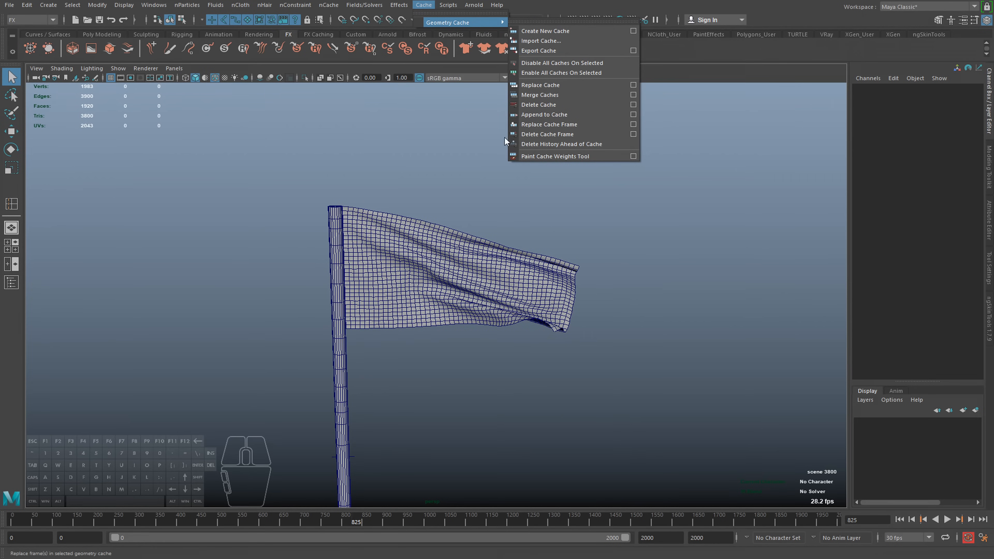
{"action": "left_click", "coordinate": [97, 4]}
{"action": "mouse_move", "coordinate": [239, 5]}
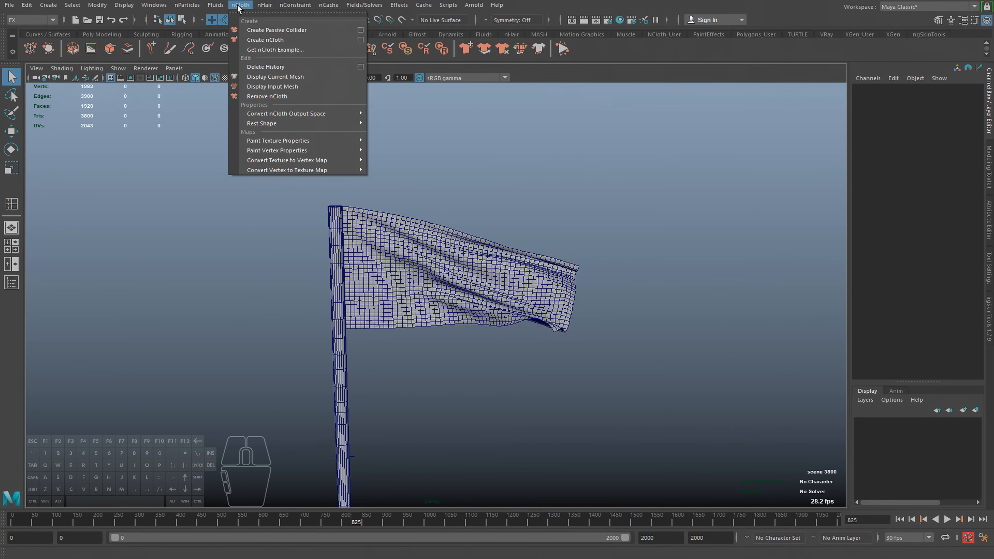
{"action": "mouse_move", "coordinate": [154, 5]}
{"action": "mouse_move", "coordinate": [201, 97]}
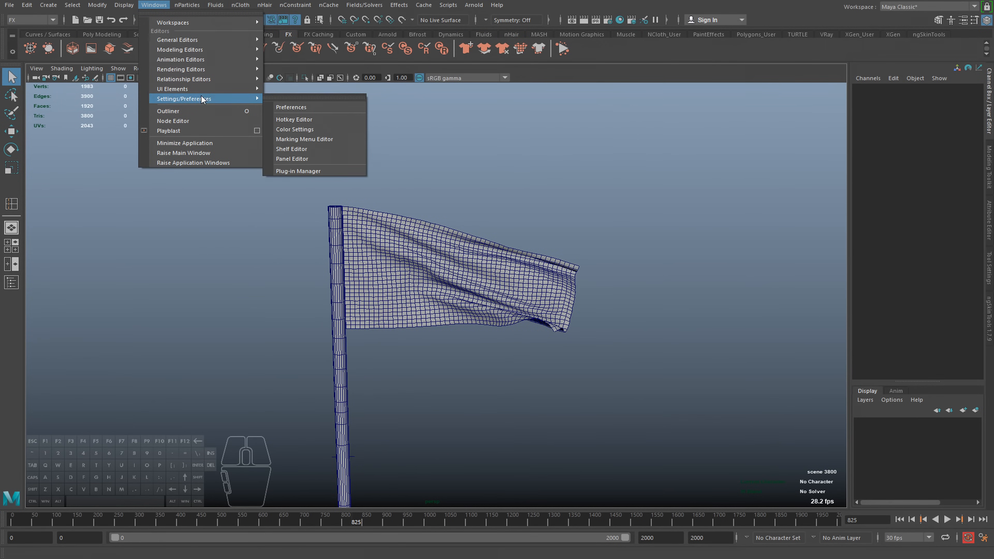
{"action": "left_click", "coordinate": [308, 171]}
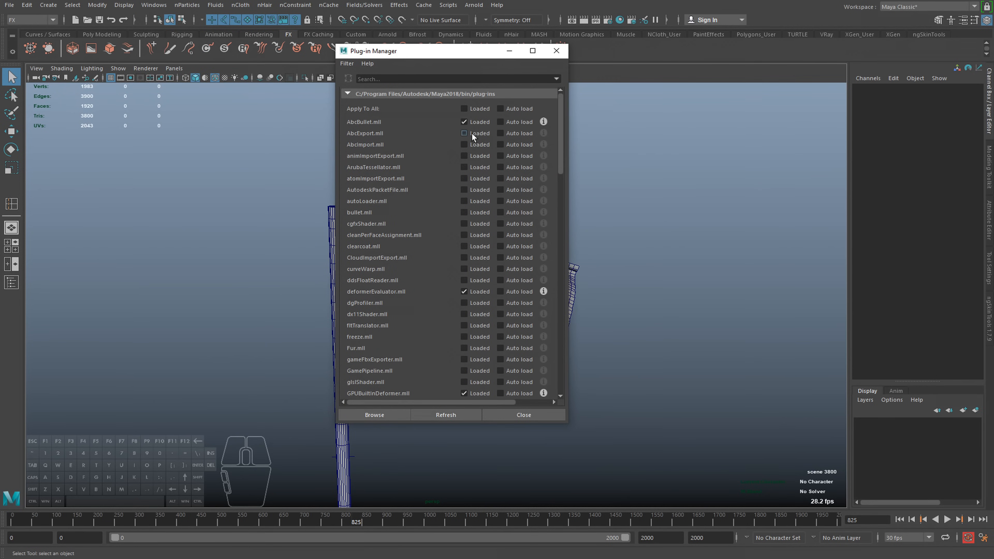
{"action": "left_click", "coordinate": [474, 145]}
{"action": "left_click", "coordinate": [555, 51]}
- Review the Alembic Cache commands, selecting the flag mesh and scrubbing the timeline to frame 650 along the way
{"action": "left_click", "coordinate": [429, 5]}
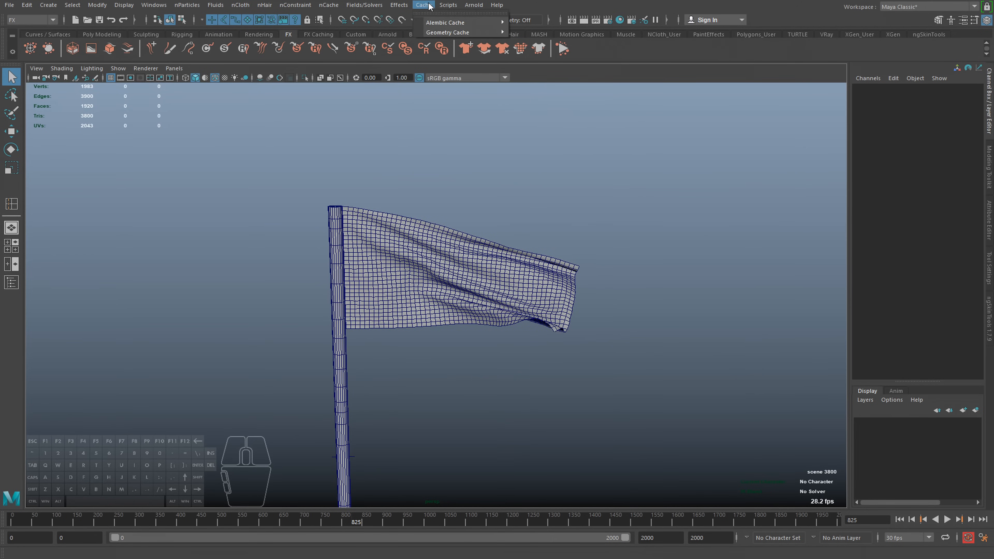
{"action": "mouse_move", "coordinate": [443, 25]}
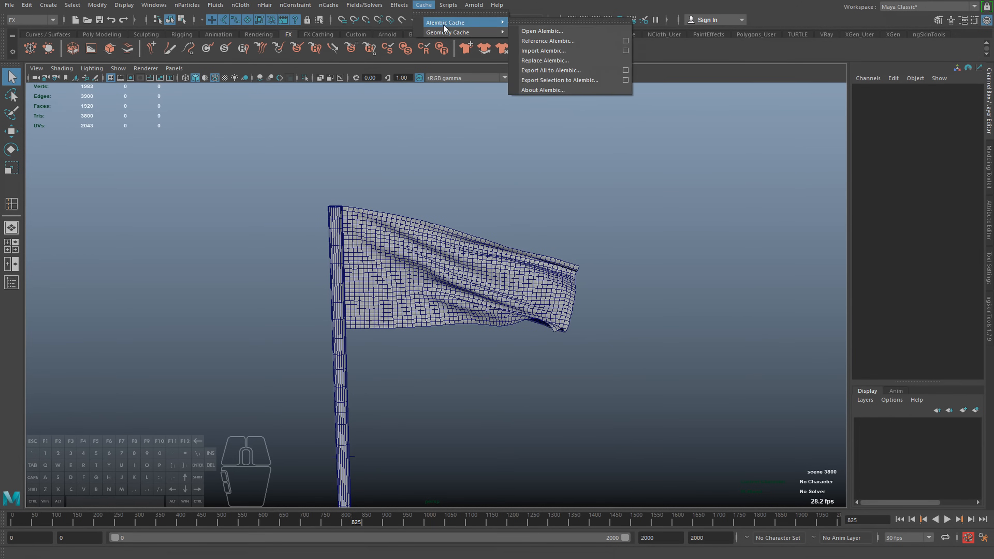
{"action": "left_click", "coordinate": [363, 305]}
{"action": "left_click_drag", "start_coordinate": [199, 514], "coordinate": [280, 450]}
{"action": "middle_click_drag", "start_coordinate": [308, 421], "coordinate": [316, 414], "text": "alt"}
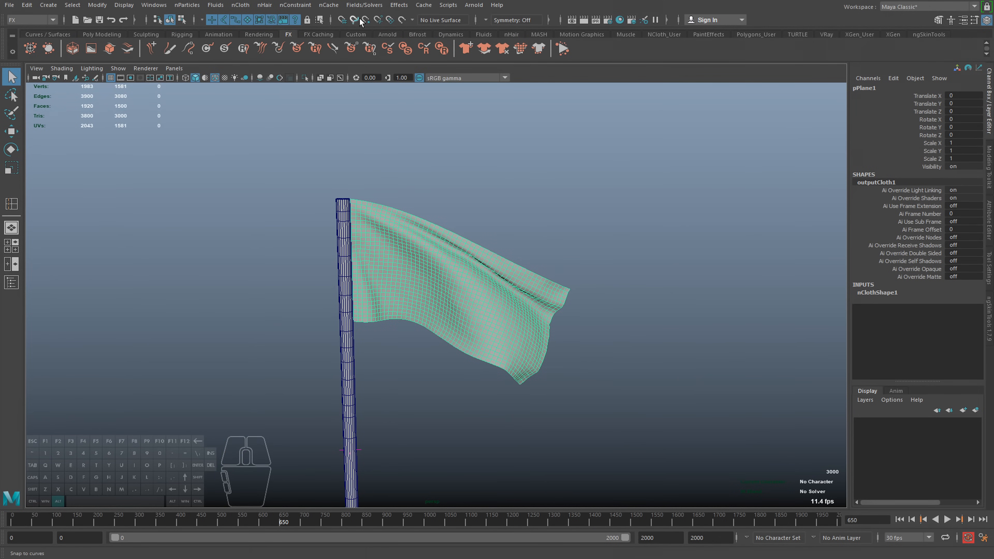
{"action": "left_click", "coordinate": [427, 8]}
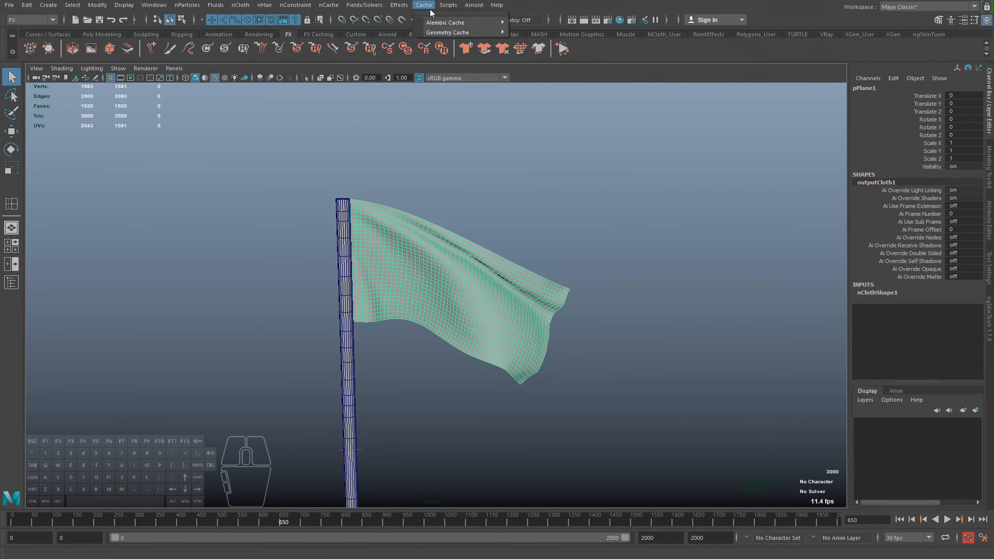
{"action": "mouse_move", "coordinate": [444, 24]}
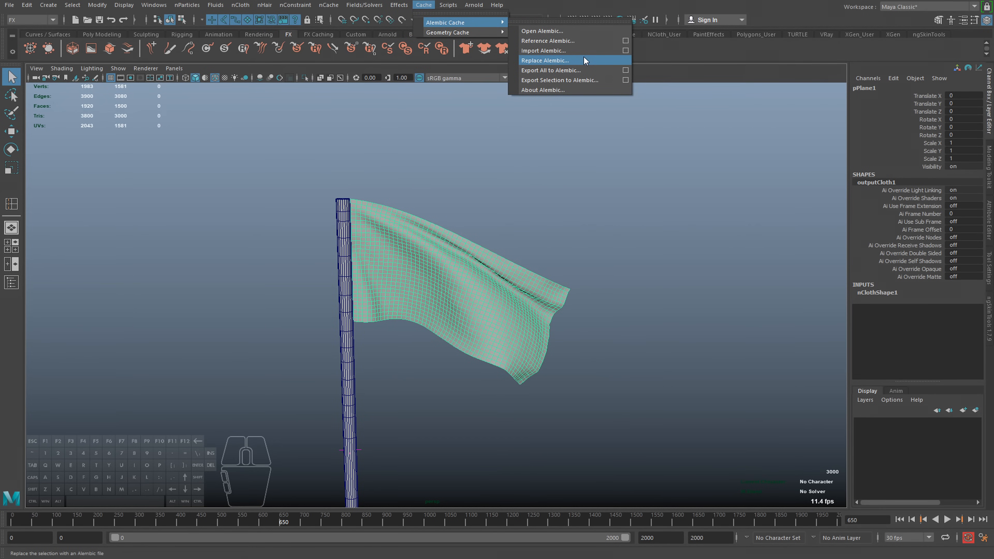
{"action": "left_click", "coordinate": [515, 254]}
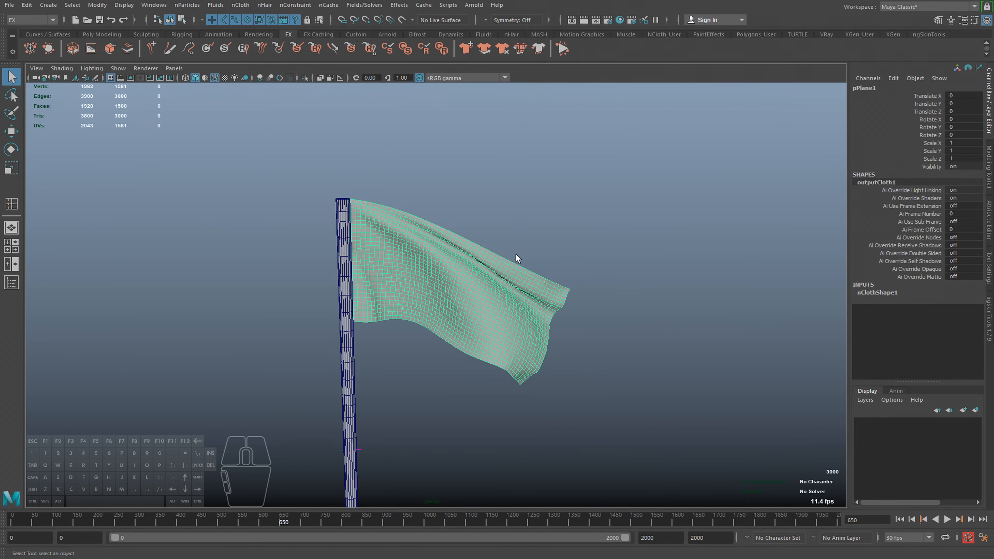
- Deselect the flag, play the cached simulation and examine the waving cloth while adjusting the viewpoint
{"action": "key", "text": "alt+v"}
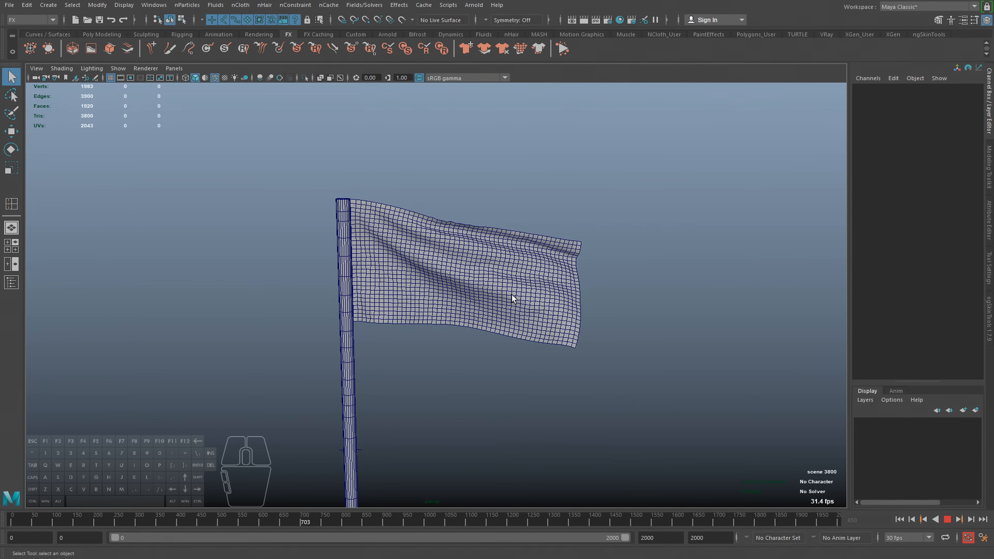
{"action": "middle_click_drag", "start_coordinate": [531, 301], "coordinate": [524, 316], "text": "alt"}
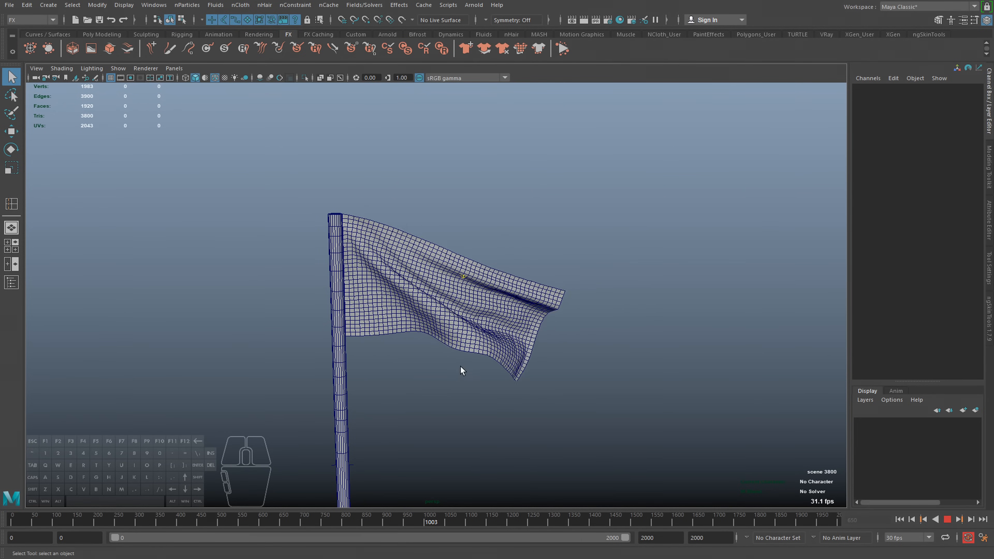
{"action": "middle_click_drag", "start_coordinate": [477, 376], "coordinate": [479, 358], "text": "alt"}
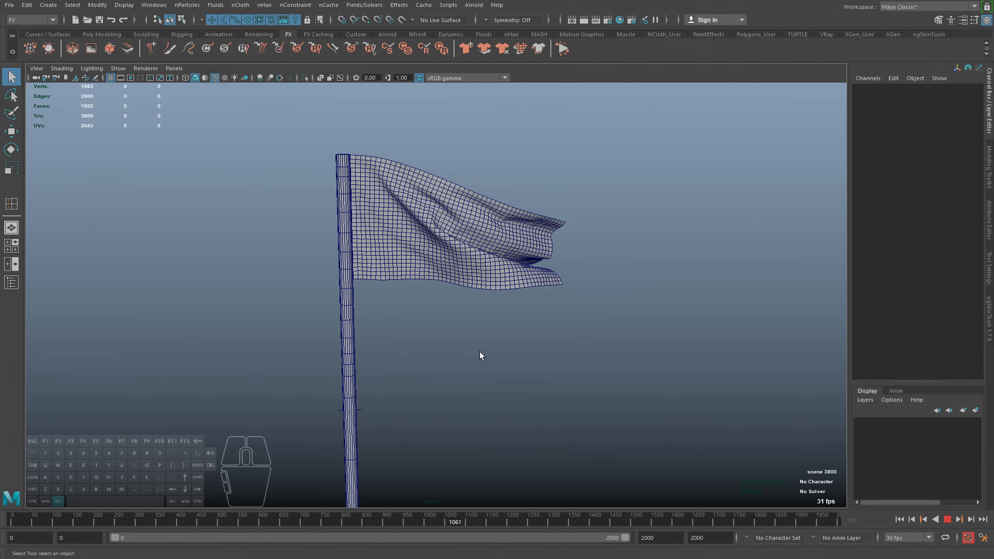
{"action": "left_click_drag", "start_coordinate": [478, 359], "coordinate": [472, 331], "text": "alt"}
{"action": "middle_click_drag", "start_coordinate": [472, 331], "coordinate": [474, 342], "text": "alt"}
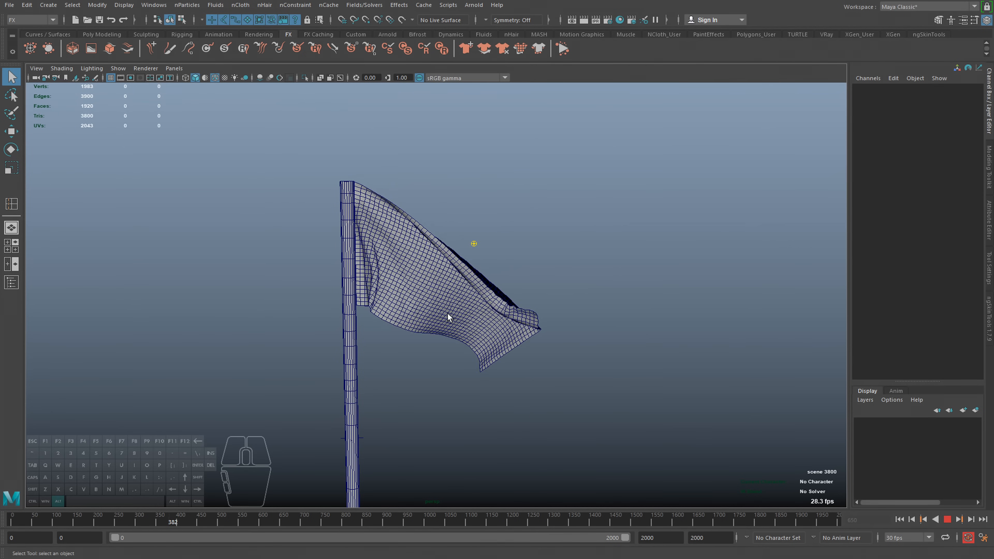
- Pause playback at frame 393 and examine the cloth folds beside the pole up close for intersections
{"action": "key", "text": "alt+v"}
{"action": "right_click_drag", "start_coordinate": [369, 304], "coordinate": [306, 304], "text": "alt"}
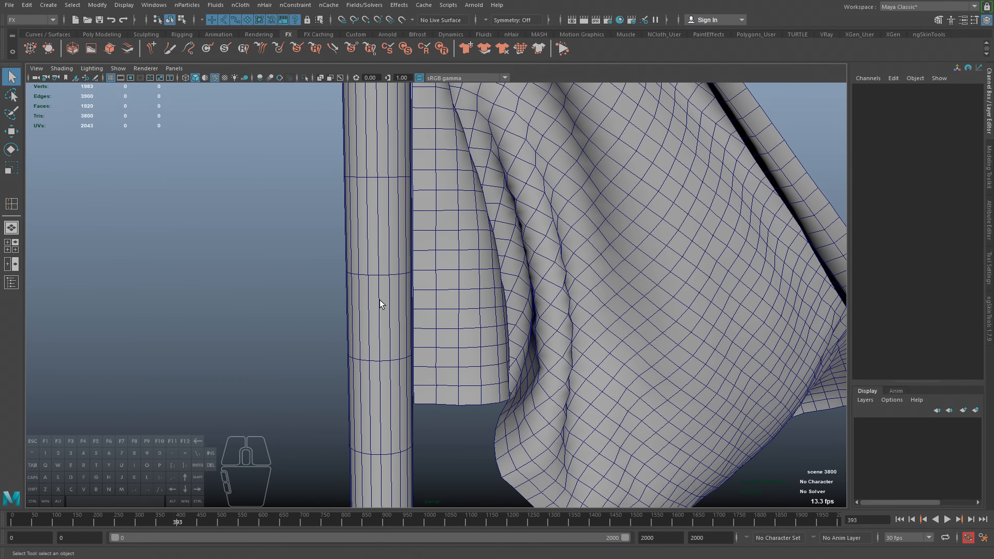
{"action": "middle_click_drag", "start_coordinate": [534, 287], "coordinate": [516, 291], "text": "alt"}
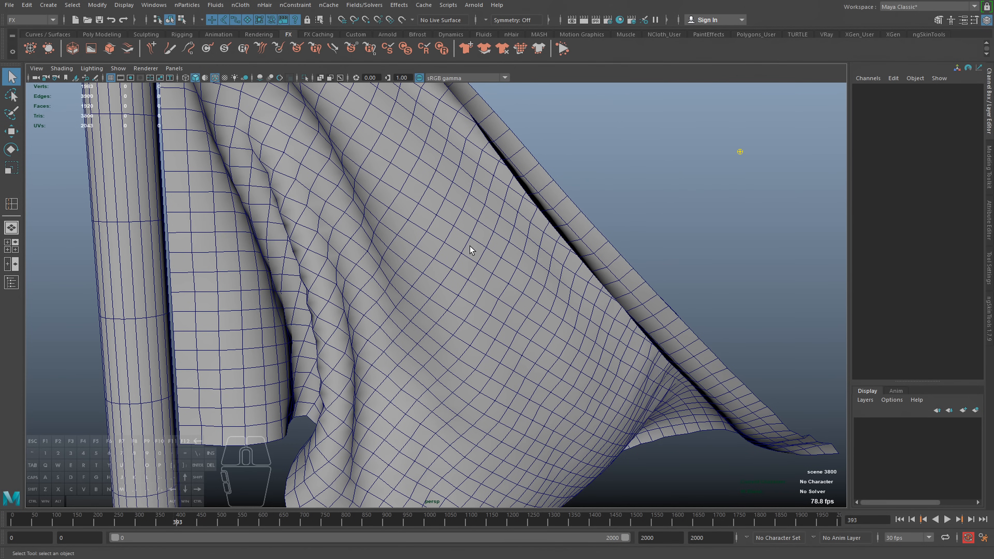
{"action": "middle_click_drag", "start_coordinate": [337, 291], "coordinate": [323, 242], "text": "alt"}
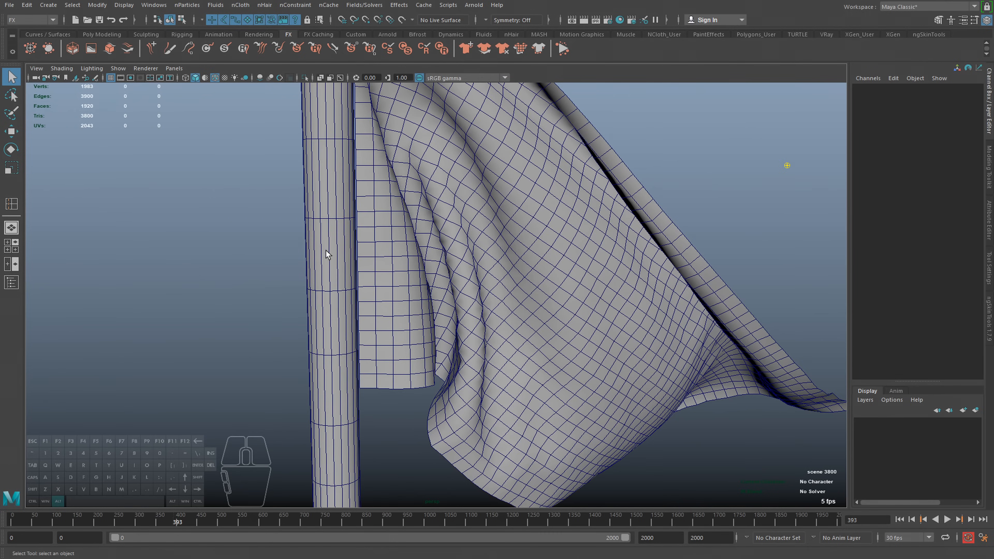
{"action": "right_click_drag", "start_coordinate": [319, 248], "coordinate": [351, 266], "text": "alt"}
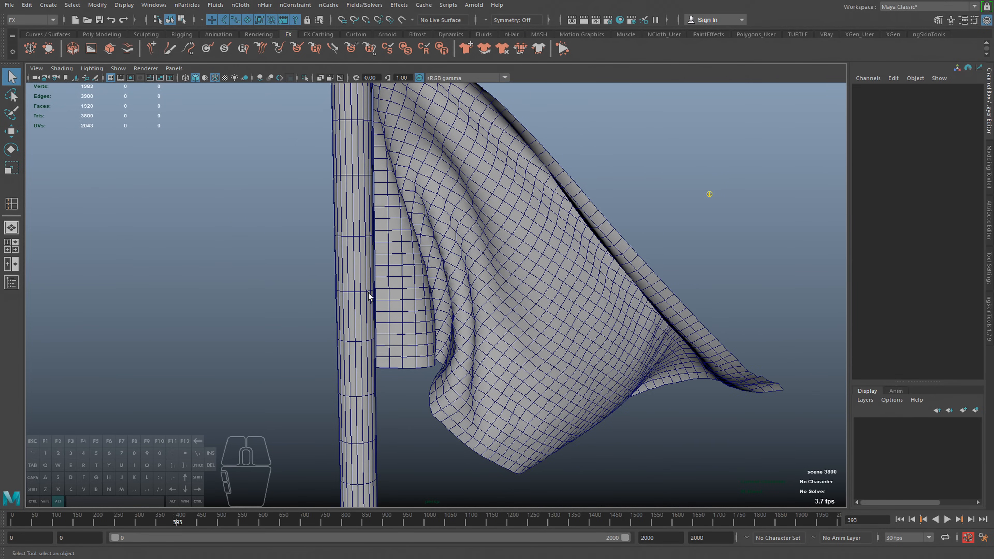
- Resume playback and watch the whole flag waving beside the upper part of the pole
{"action": "key", "text": "alt+v"}
{"action": "right_click_drag", "start_coordinate": [470, 309], "coordinate": [422, 300], "text": "alt"}
{"action": "middle_click_drag", "start_coordinate": [438, 286], "coordinate": [403, 310], "text": "alt"}
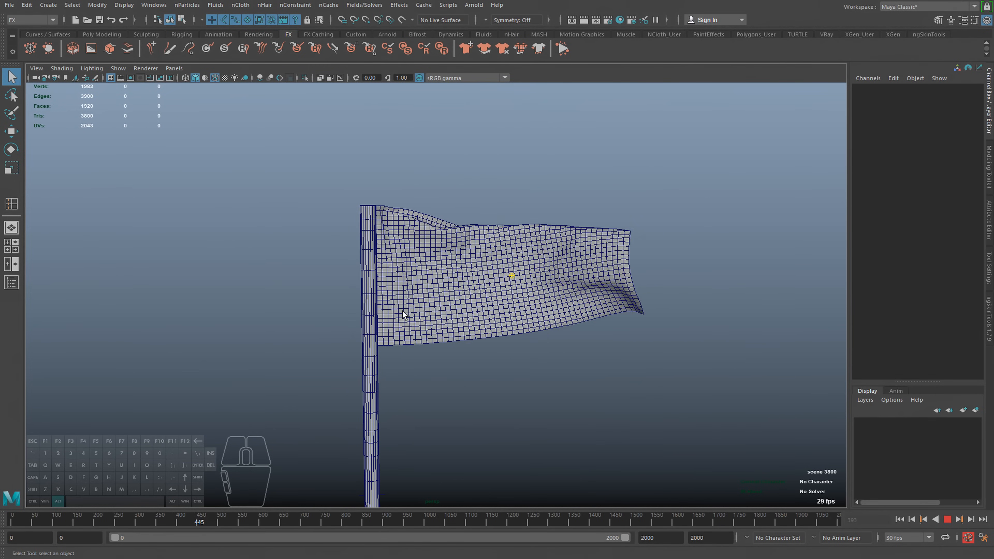
{"action": "right_click_drag", "start_coordinate": [350, 306], "coordinate": [364, 310], "text": "alt"}
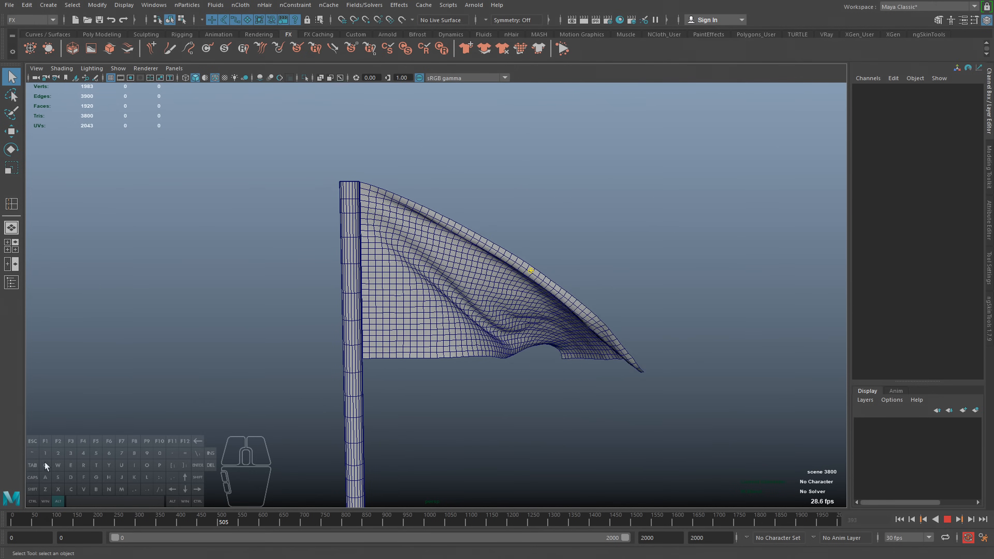
- Return to frame 0, replay the cached animation with the Outliner open and view the entire flagpole
{"action": "left_click", "coordinate": [15, 517]}
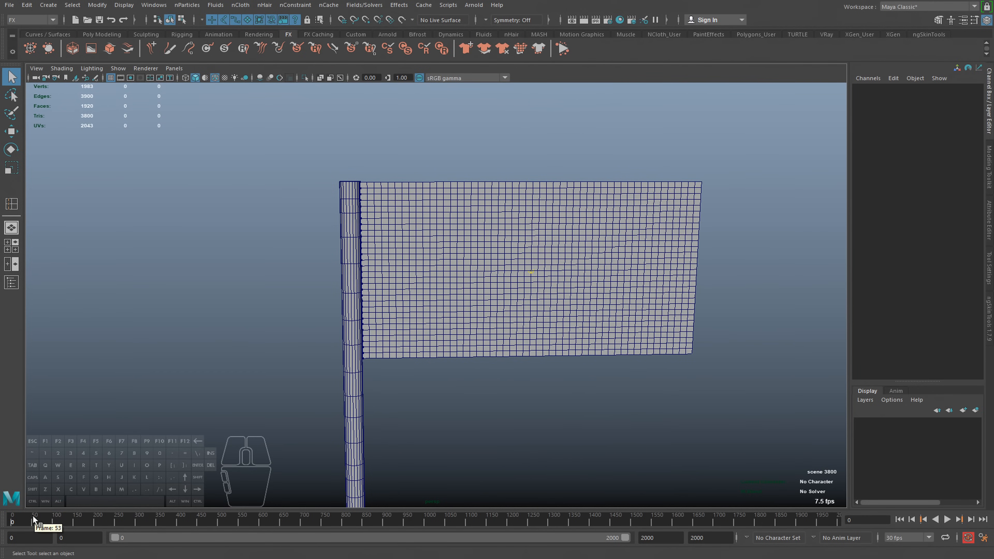
{"action": "right_click_drag", "start_coordinate": [431, 373], "coordinate": [404, 366], "text": "alt"}
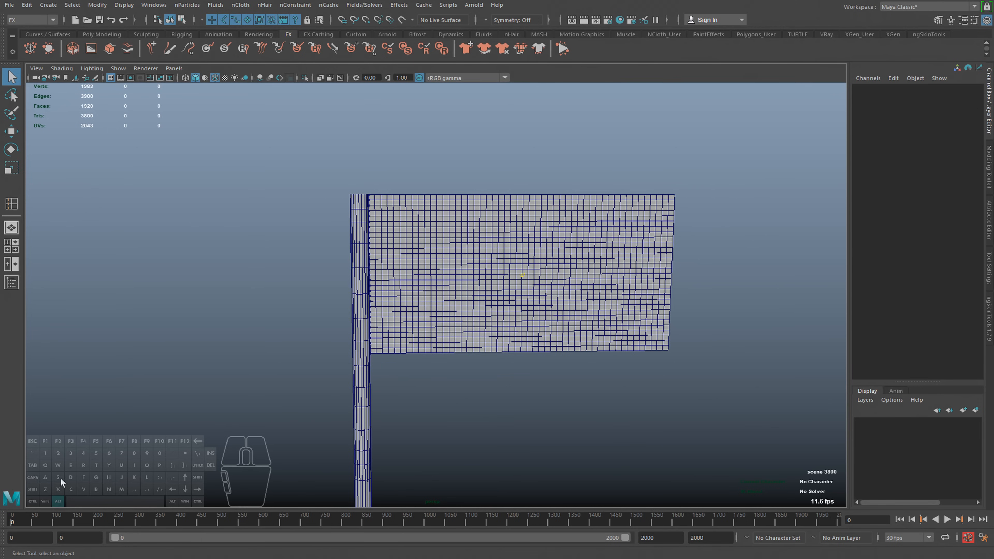
{"action": "key", "text": "alt+v"}
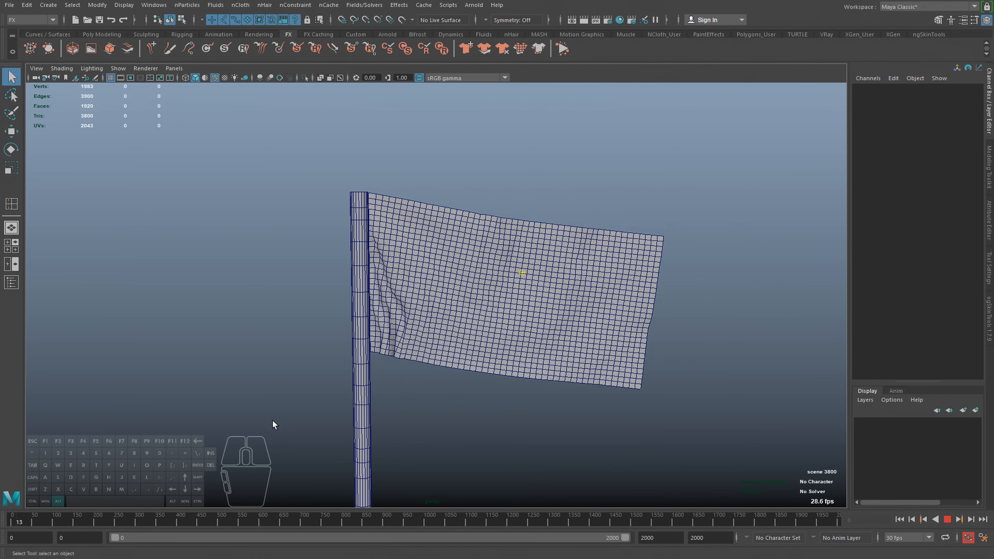
{"action": "key", "text": "o"}
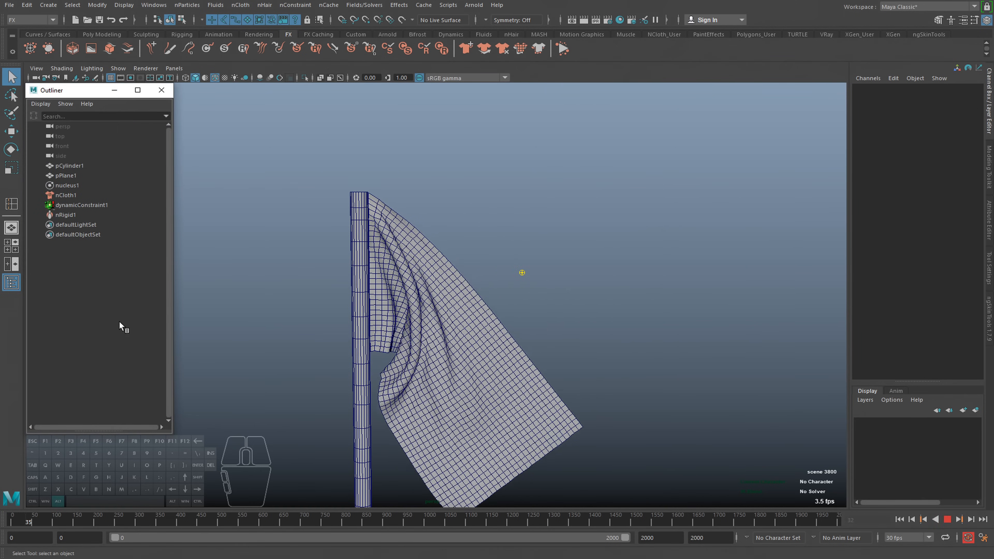
{"action": "right_click_drag", "start_coordinate": [348, 344], "coordinate": [318, 339], "text": "alt"}
{"action": "middle_click_drag", "start_coordinate": [318, 338], "coordinate": [340, 296], "text": "alt"}
{"action": "right_click_drag", "start_coordinate": [369, 314], "coordinate": [326, 309], "text": "alt"}
{"action": "left_click_drag", "start_coordinate": [326, 309], "coordinate": [326, 312], "text": "alt"}
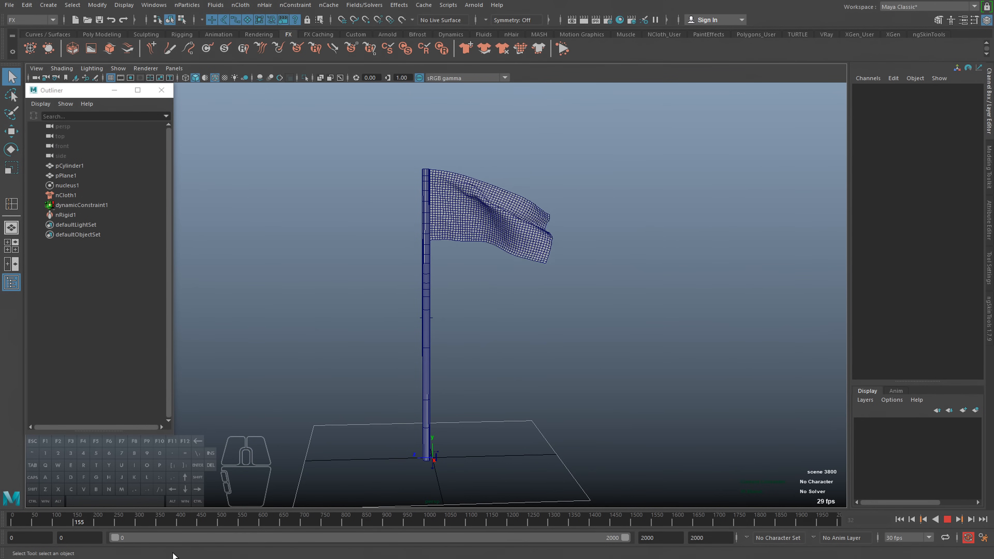